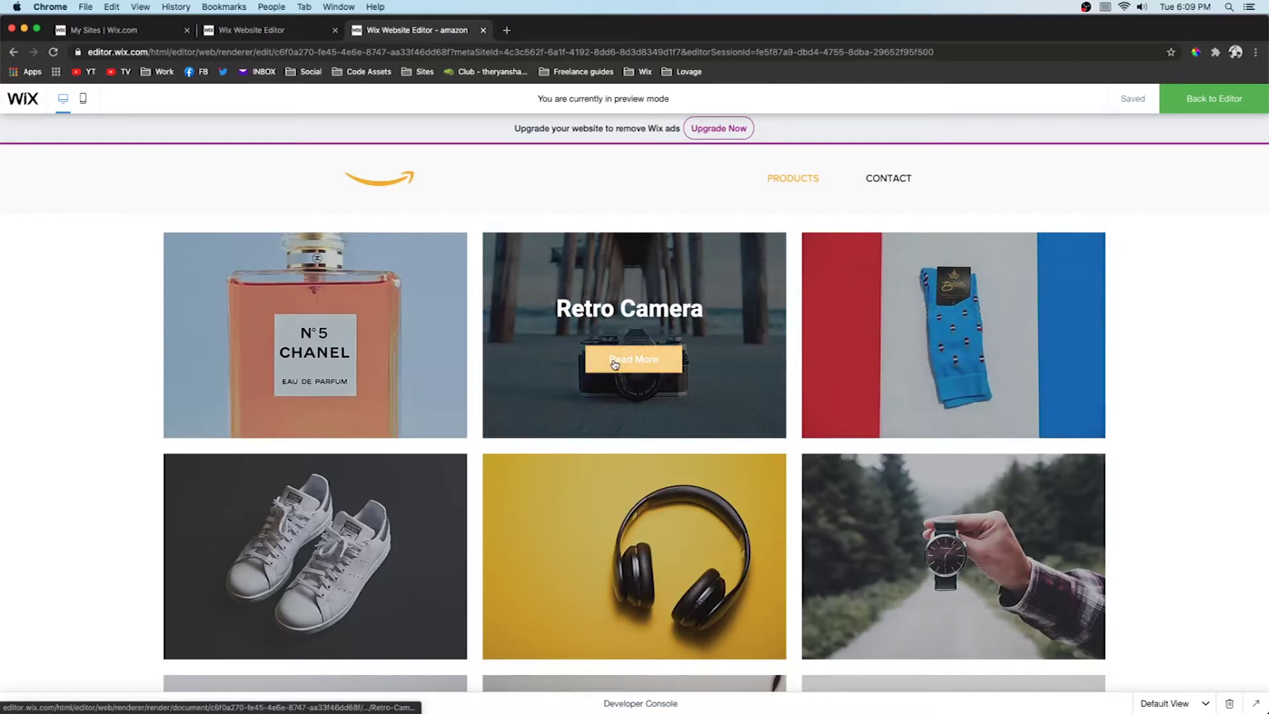
- In the site preview, open the Retro Camera product page, browse its gallery images and test the Buy Now link
{"action": "left_click", "coordinate": [614, 364]}
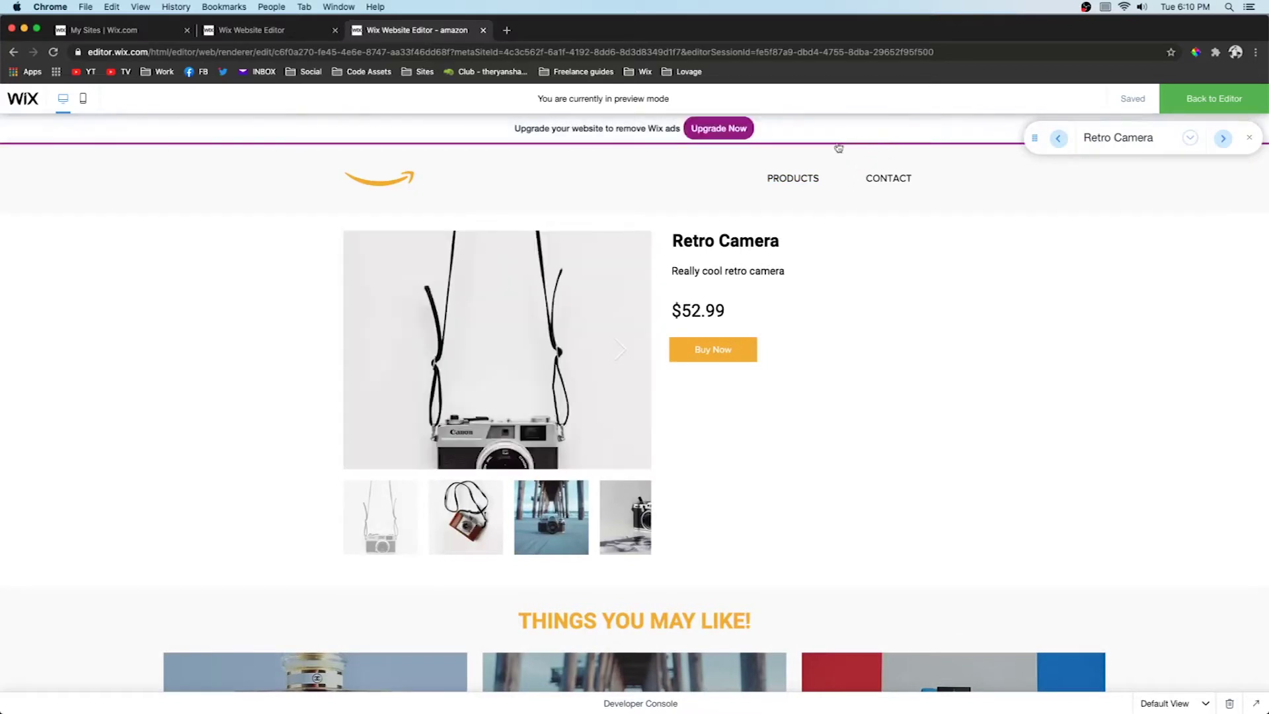
{"action": "left_click", "coordinate": [619, 353]}
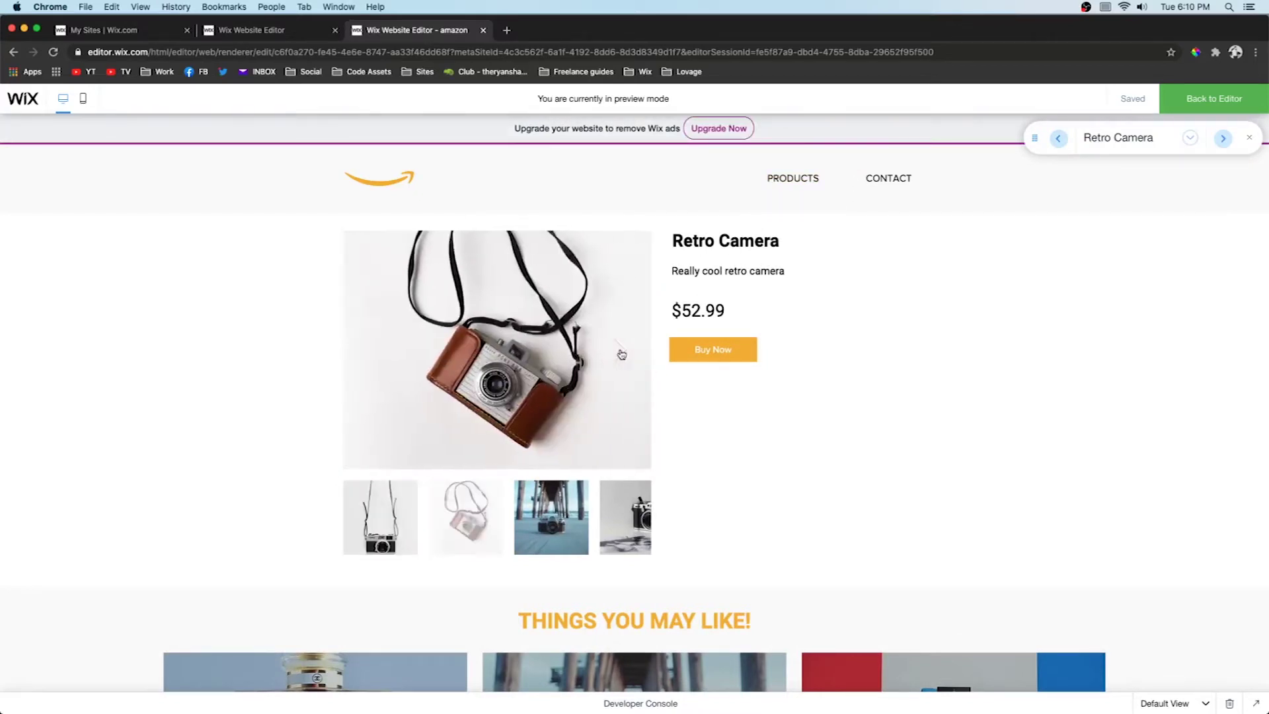
{"action": "left_click", "coordinate": [619, 354]}
{"action": "left_click", "coordinate": [618, 351]}
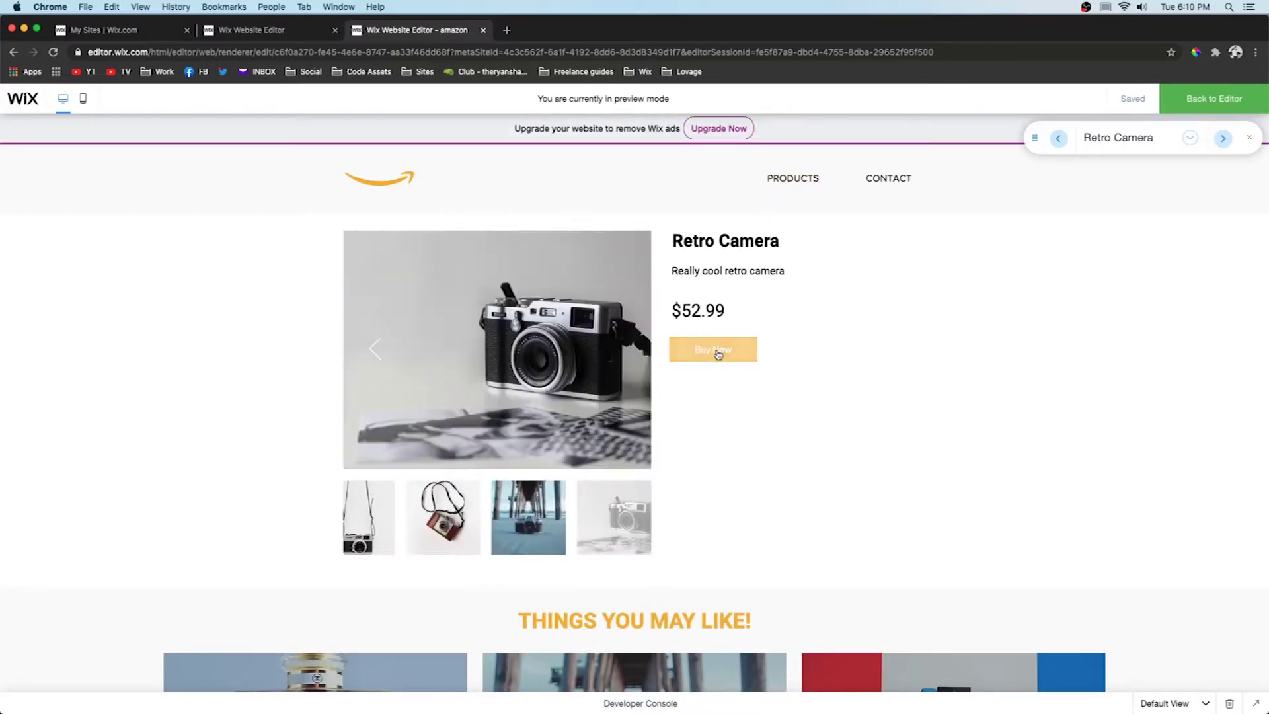
{"action": "left_click", "coordinate": [716, 352]}
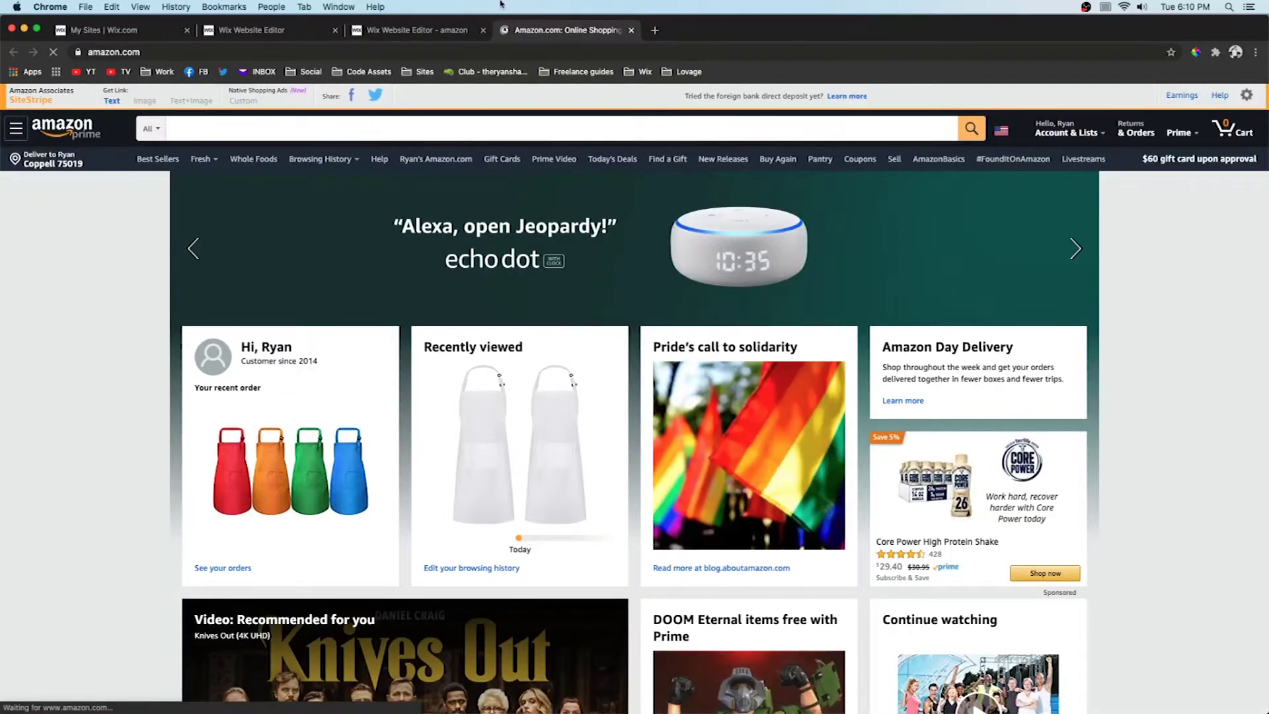
{"action": "key", "text": "super+w"}
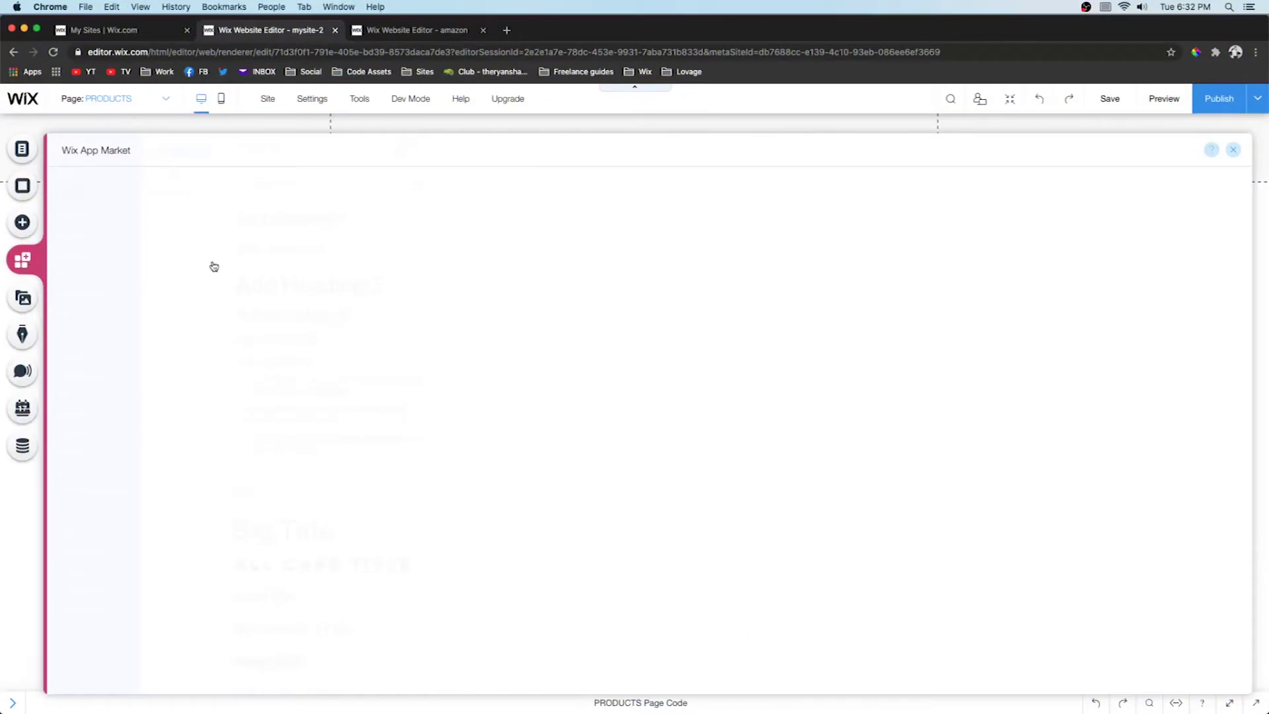
- Search the Wix App Market for "amazon" and add the Amazon app to the site
{"action": "type", "text": "amazon"}
{"action": "left_click", "coordinate": [127, 249]}
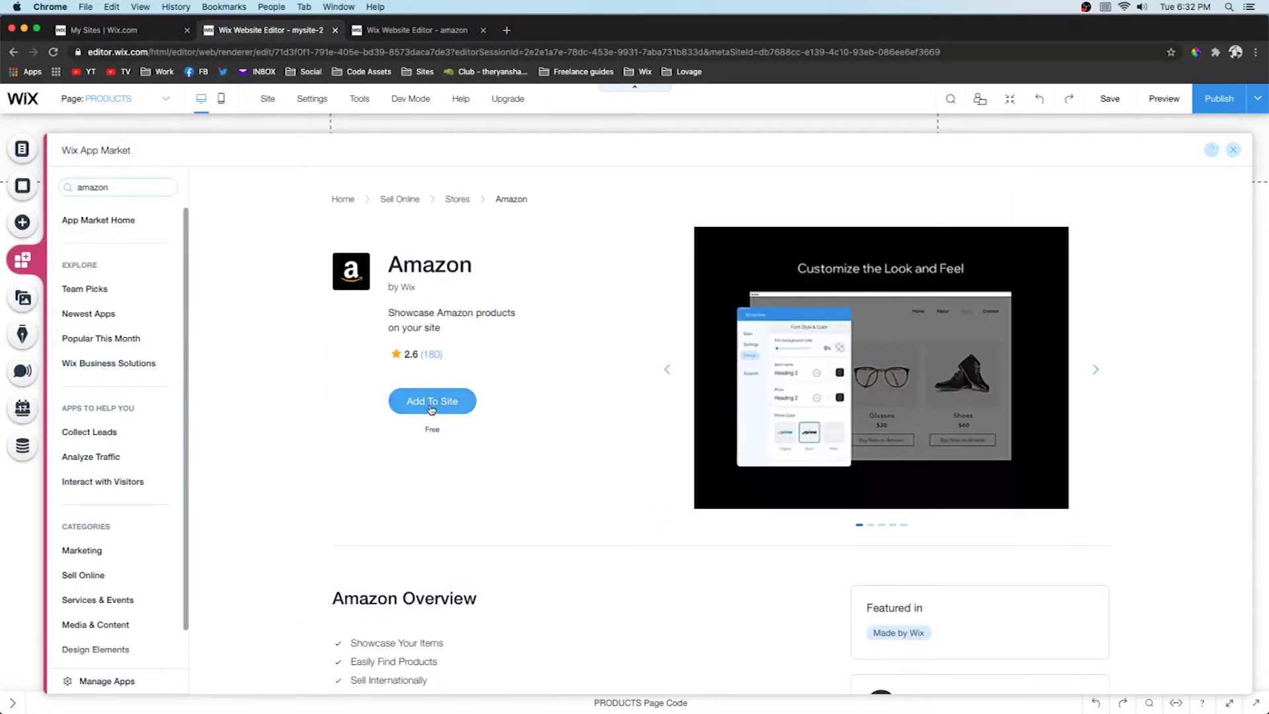
{"action": "left_click", "coordinate": [431, 406]}
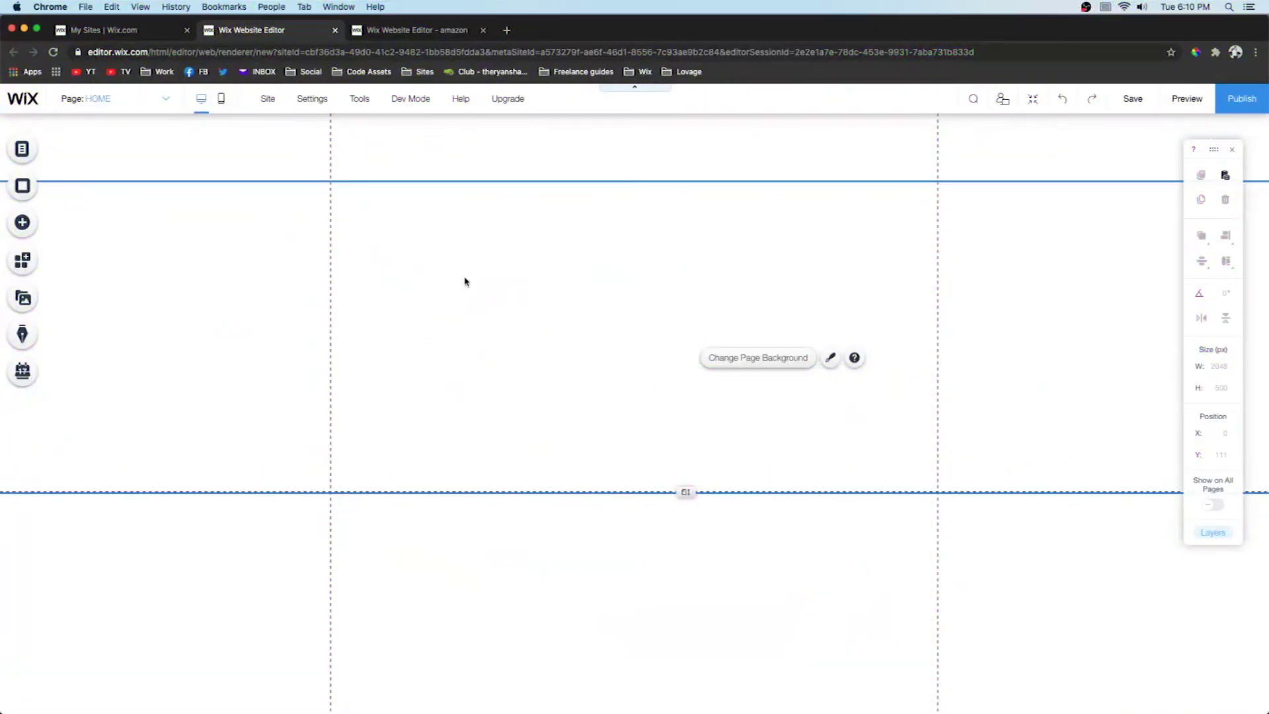
- Rename the HOME page to PRODUCTS and create a second page named CONTACT
{"action": "left_click", "coordinate": [472, 150]}
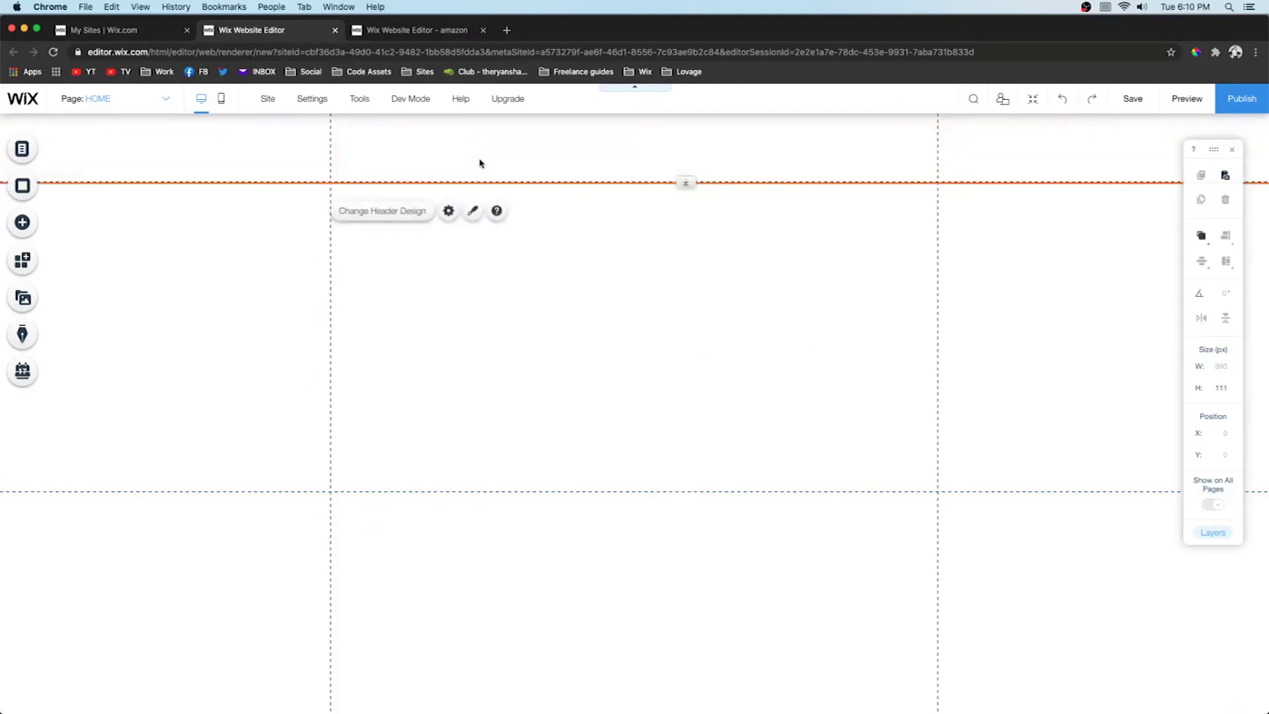
{"action": "left_click", "coordinate": [22, 149]}
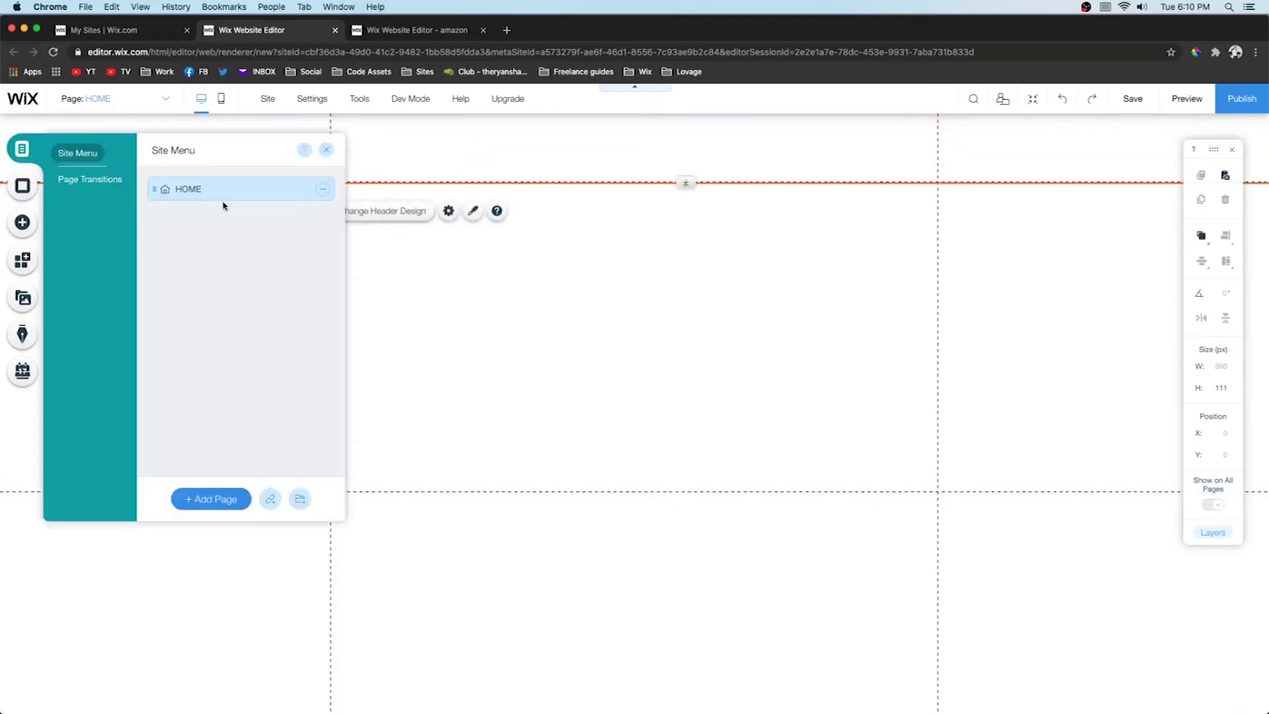
{"action": "left_click", "coordinate": [323, 192]}
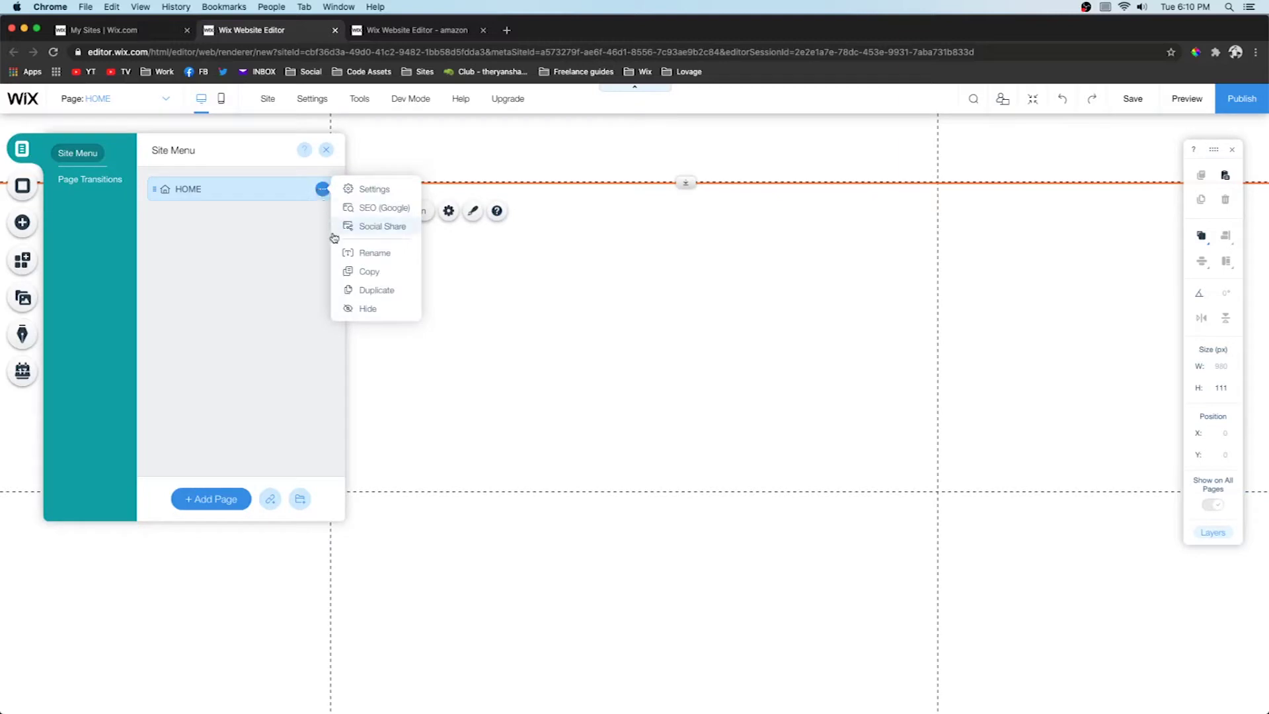
{"action": "left_click", "coordinate": [354, 224]}
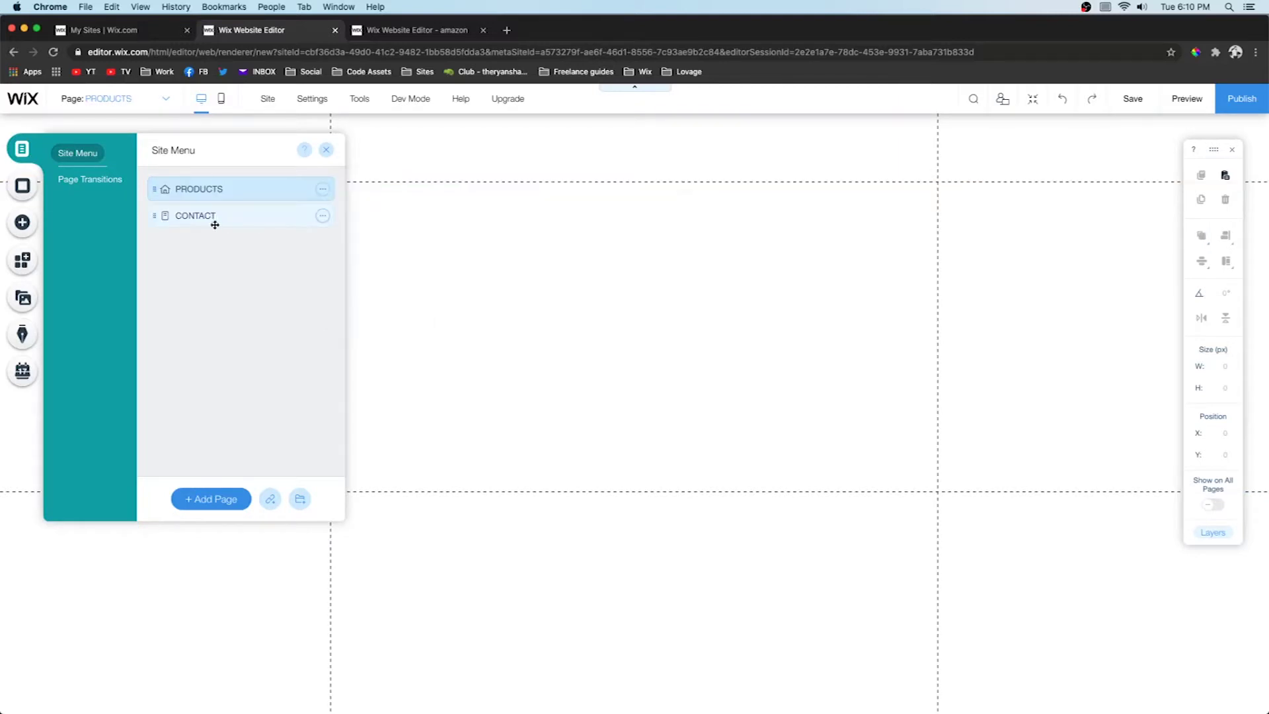
{"action": "left_click", "coordinate": [212, 217]}
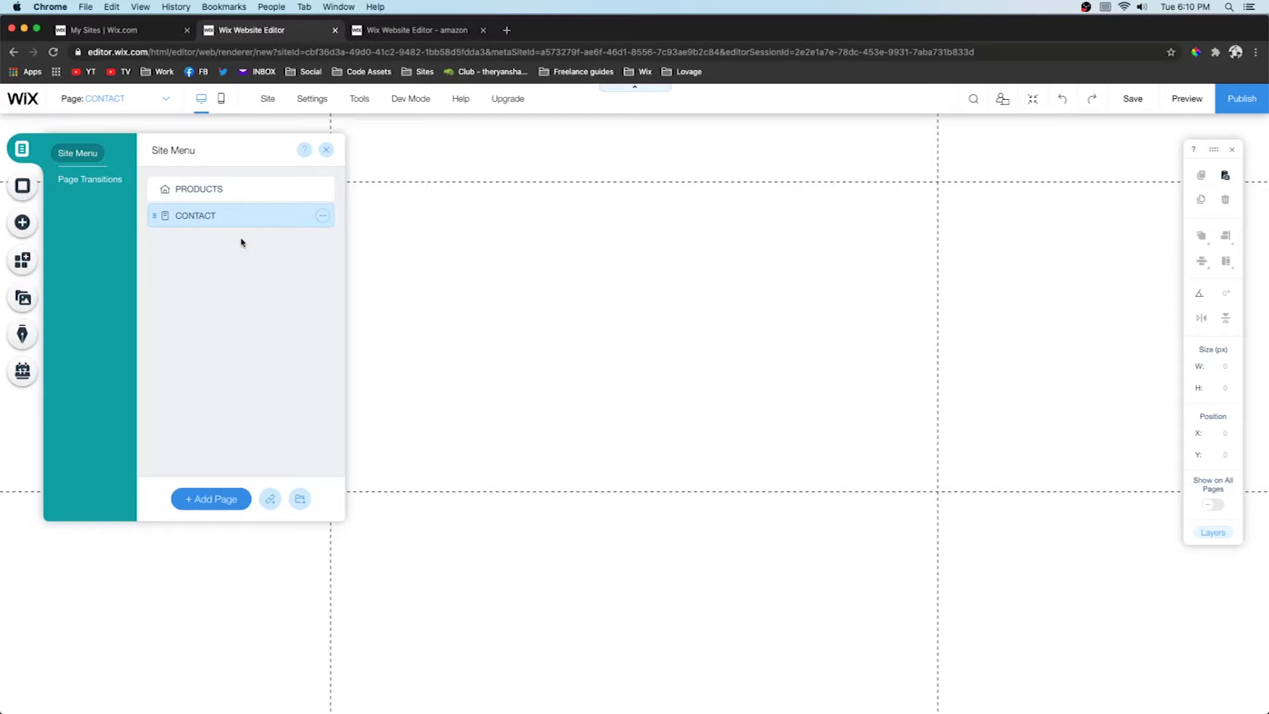
- Apply the second themed design to the header and set its bottom border width to 0 px
{"action": "left_click", "coordinate": [413, 156]}
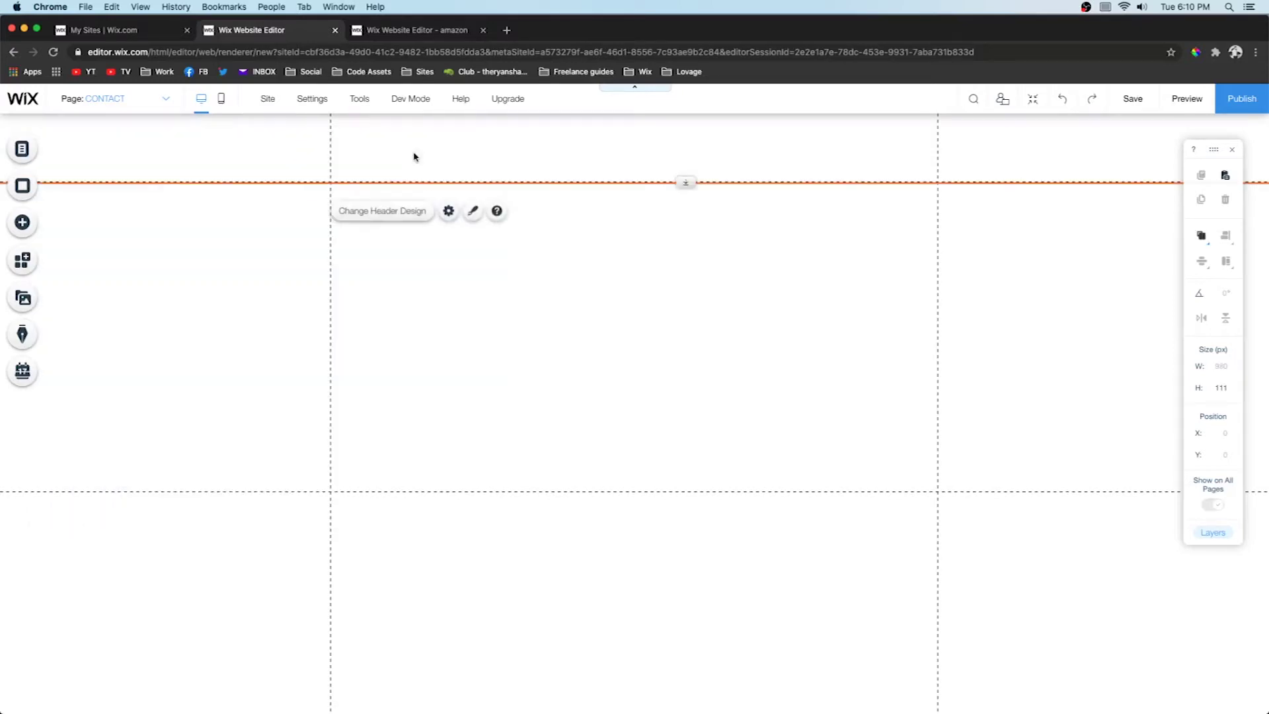
{"action": "left_click", "coordinate": [473, 211]}
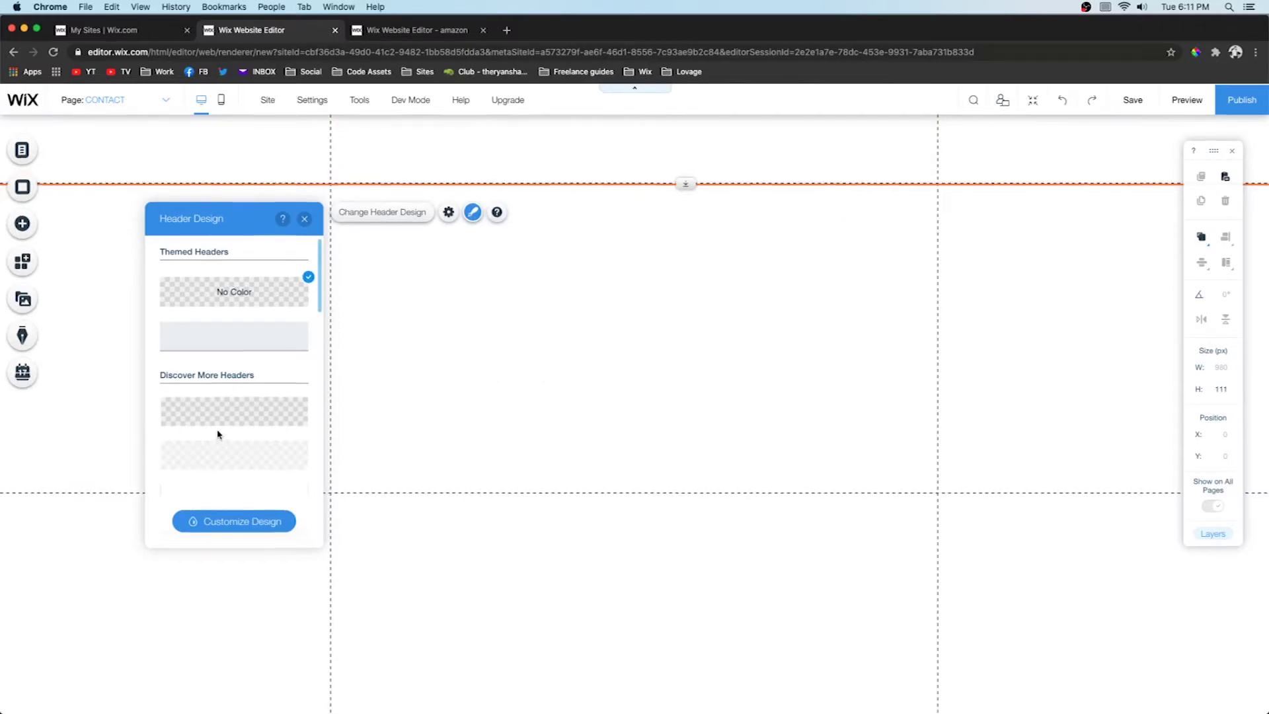
{"action": "scroll", "coordinate": [218, 433], "scroll_direction": "down", "scroll_amount": 3}
{"action": "scroll", "coordinate": [218, 433], "scroll_direction": "down", "scroll_amount": 1}
{"action": "scroll", "coordinate": [218, 433], "scroll_direction": "up", "scroll_amount": 5}
{"action": "left_click", "coordinate": [215, 331]}
{"action": "left_click", "coordinate": [228, 520]}
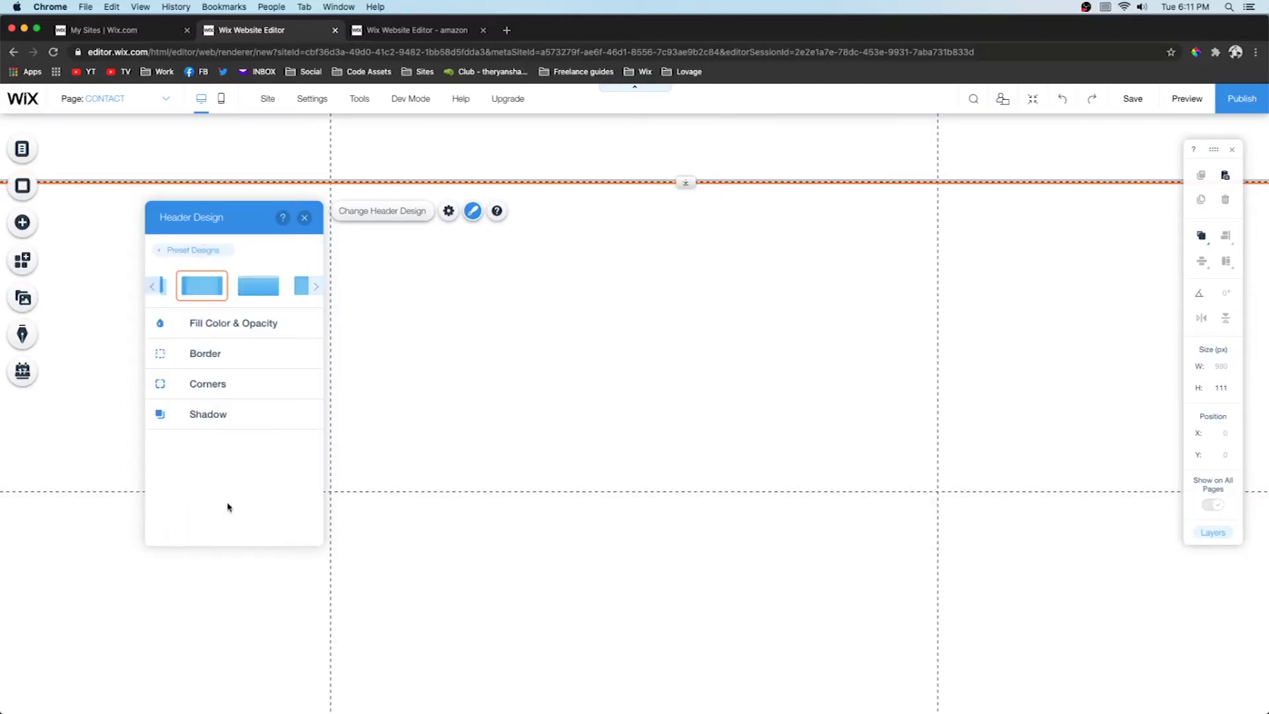
{"action": "left_click", "coordinate": [198, 360]}
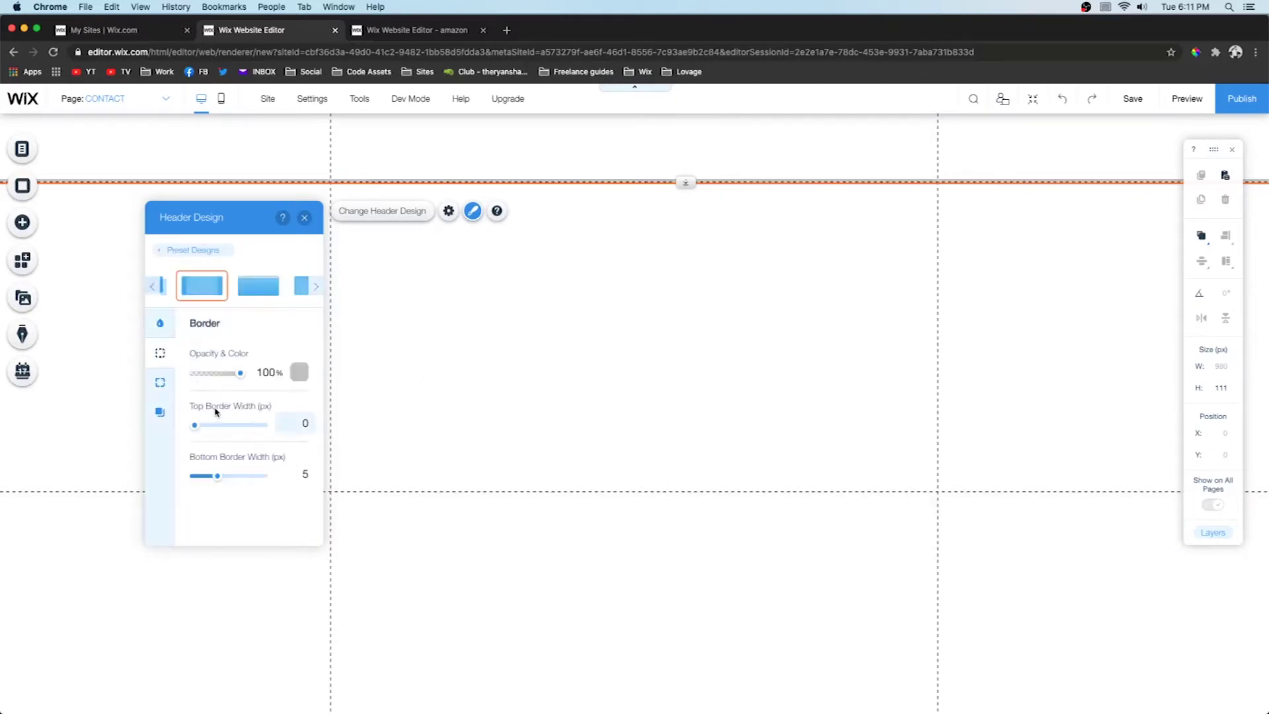
{"action": "left_click", "coordinate": [197, 476]}
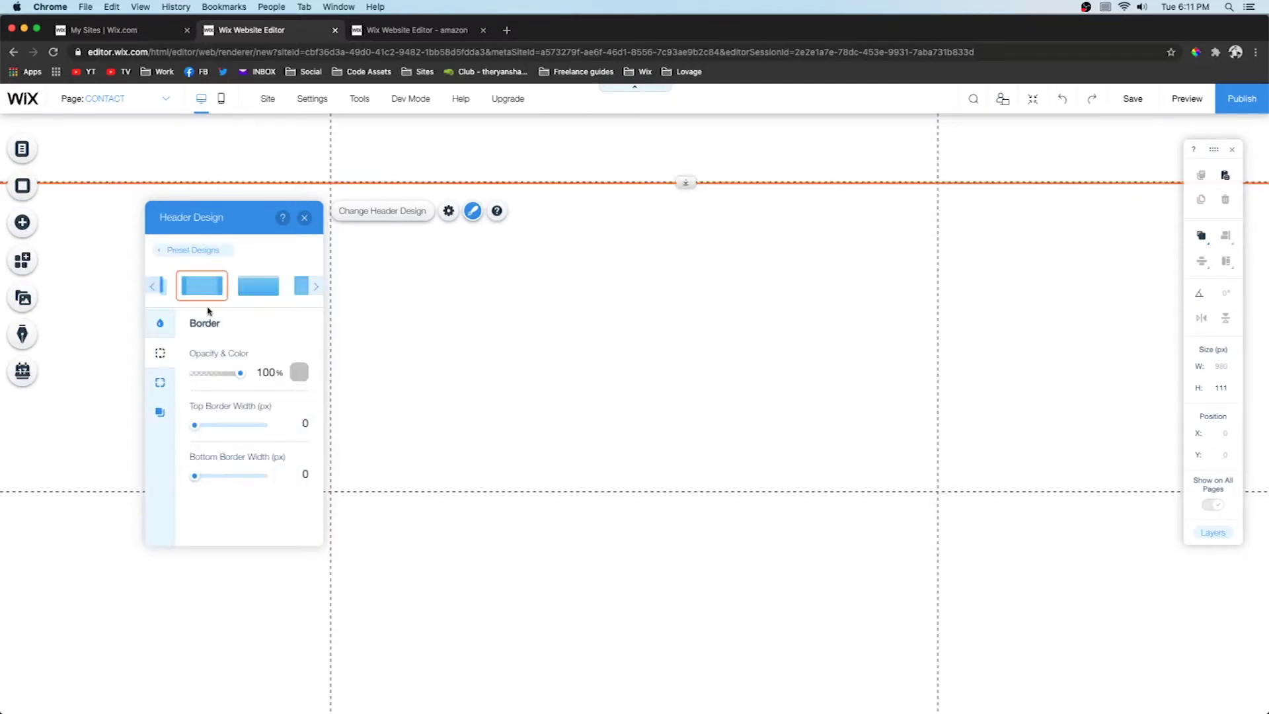
- Set the header's background color to #FAFAFA and its center background opacity to 0%
{"action": "left_click", "coordinate": [165, 329]}
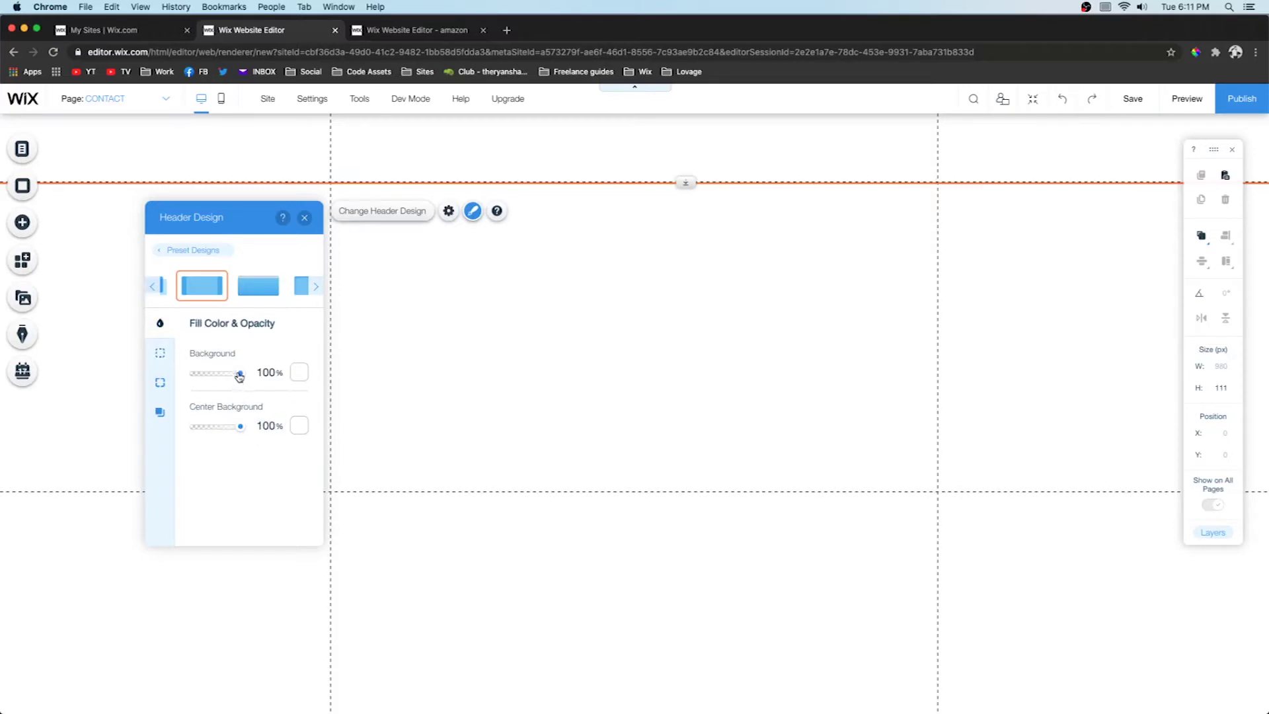
{"action": "left_click_drag", "start_coordinate": [239, 375], "coordinate": [284, 374]}
{"action": "left_click", "coordinate": [301, 374]}
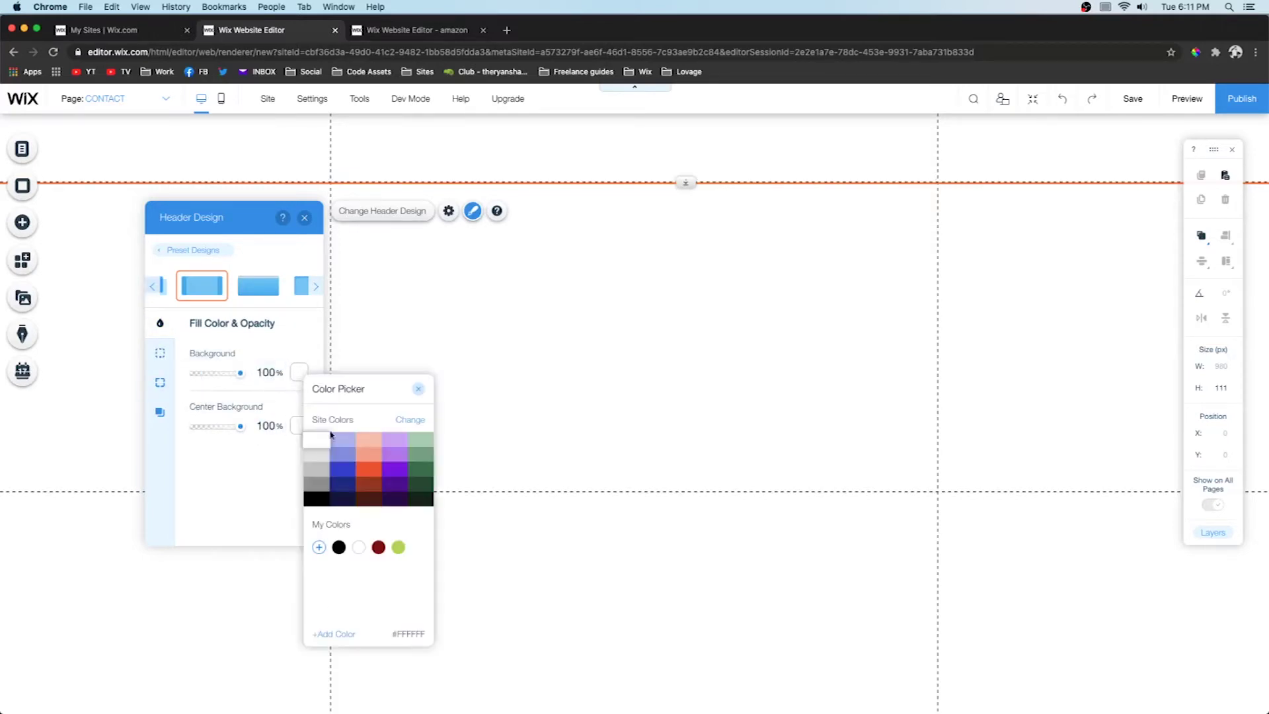
{"action": "left_click", "coordinate": [334, 634]}
{"action": "left_click", "coordinate": [422, 603]}
{"action": "type", "text": "#fafafa"}
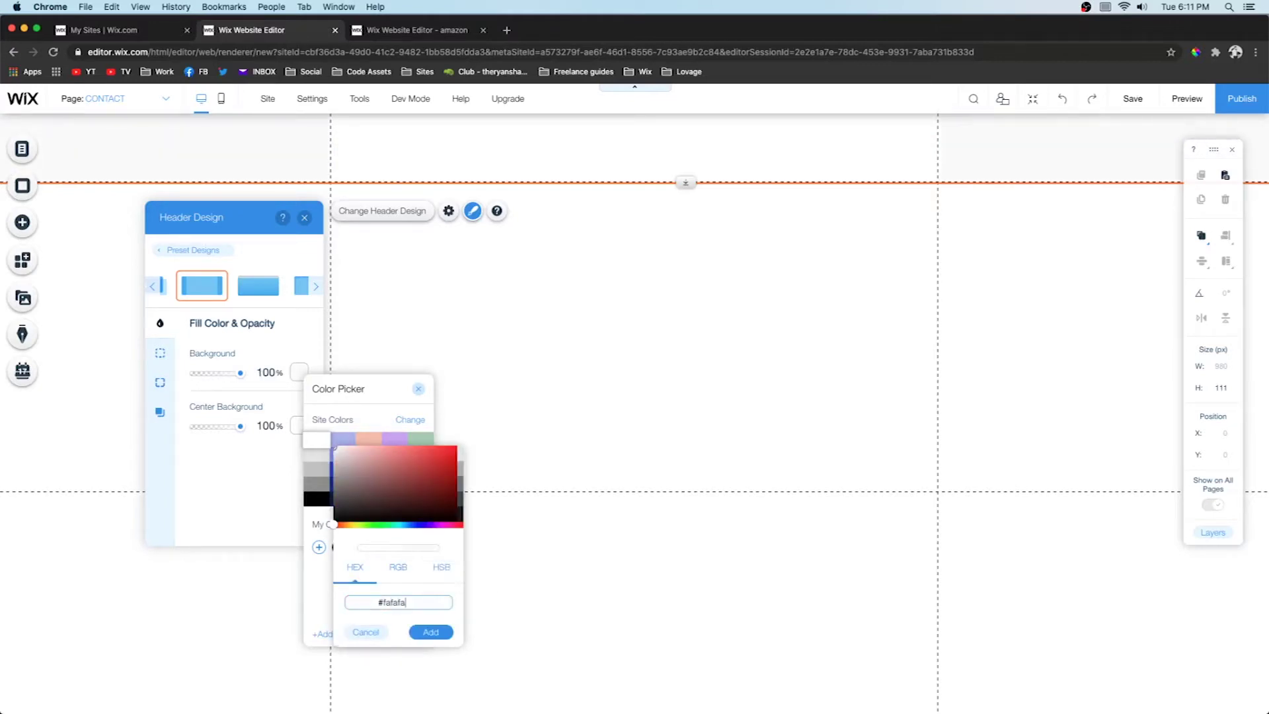
{"action": "left_click", "coordinate": [431, 633]}
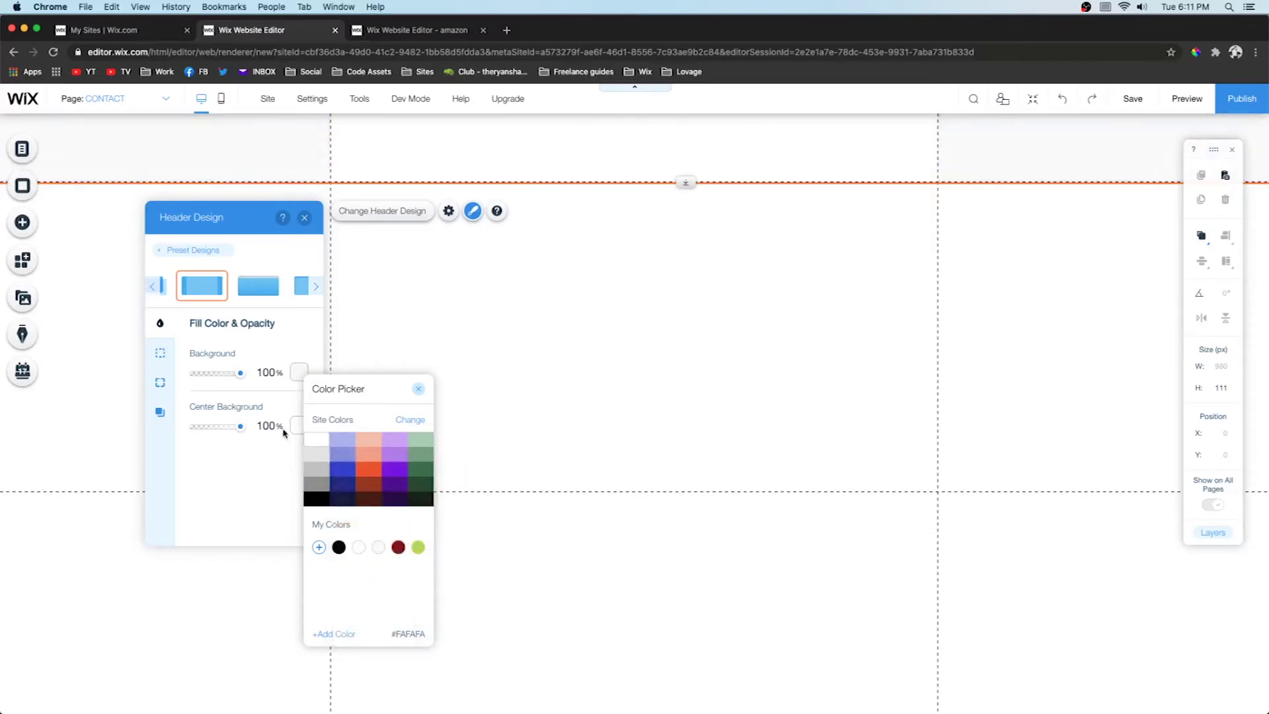
{"action": "left_click", "coordinate": [215, 422]}
{"action": "left_click_drag", "start_coordinate": [207, 425], "coordinate": [132, 428]}
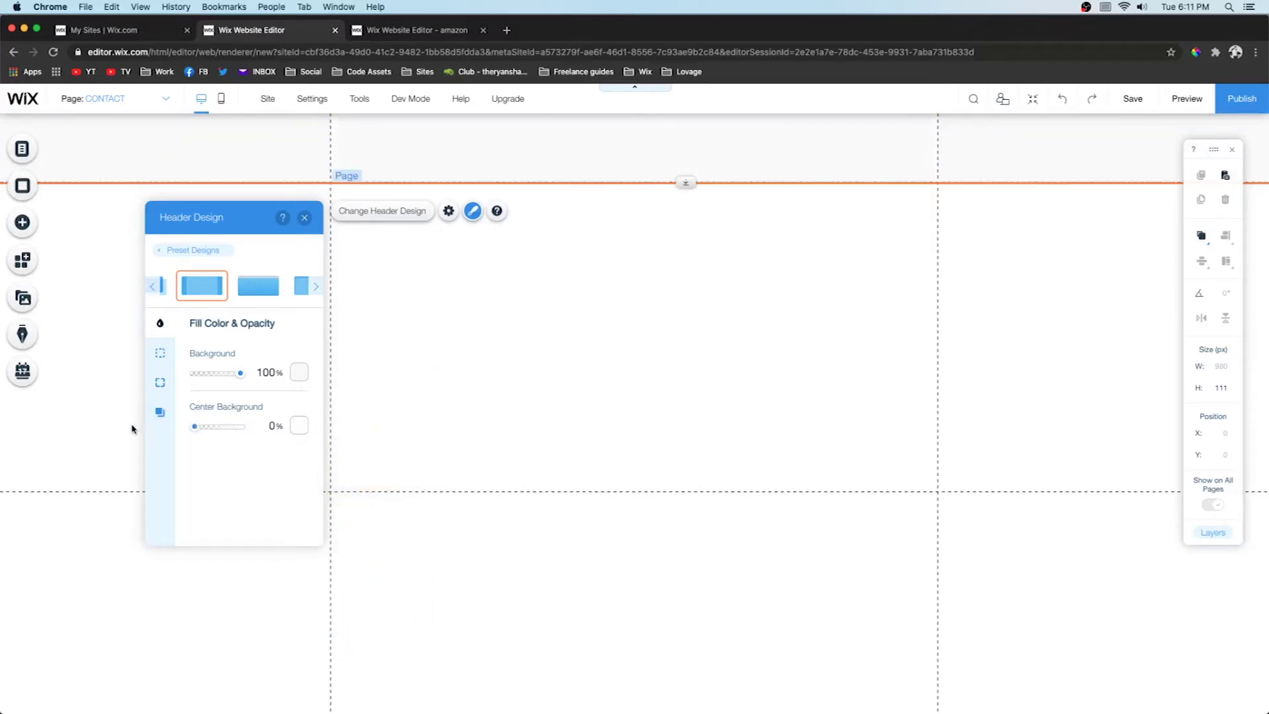
{"action": "left_click", "coordinate": [549, 333]}
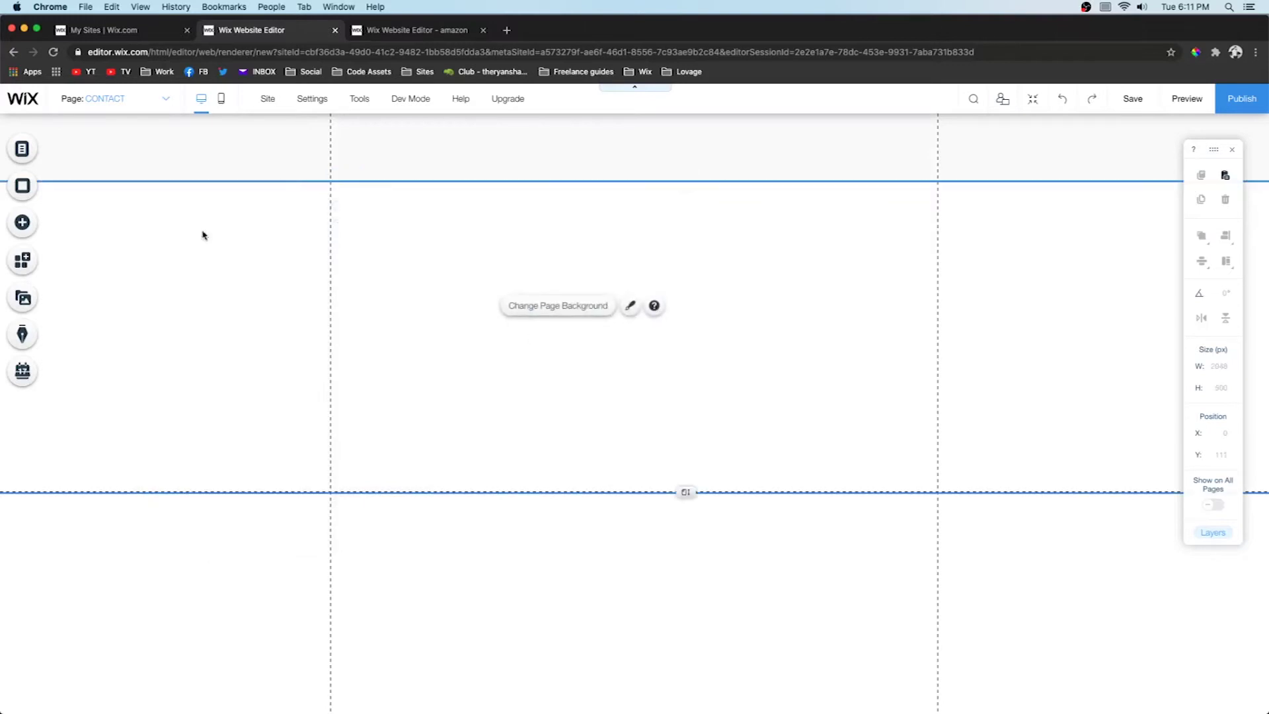
- Add the uploaded Amazon Smile.png image and place it, scaled down to logo size, at the left end of the header
{"action": "left_click", "coordinate": [21, 222]}
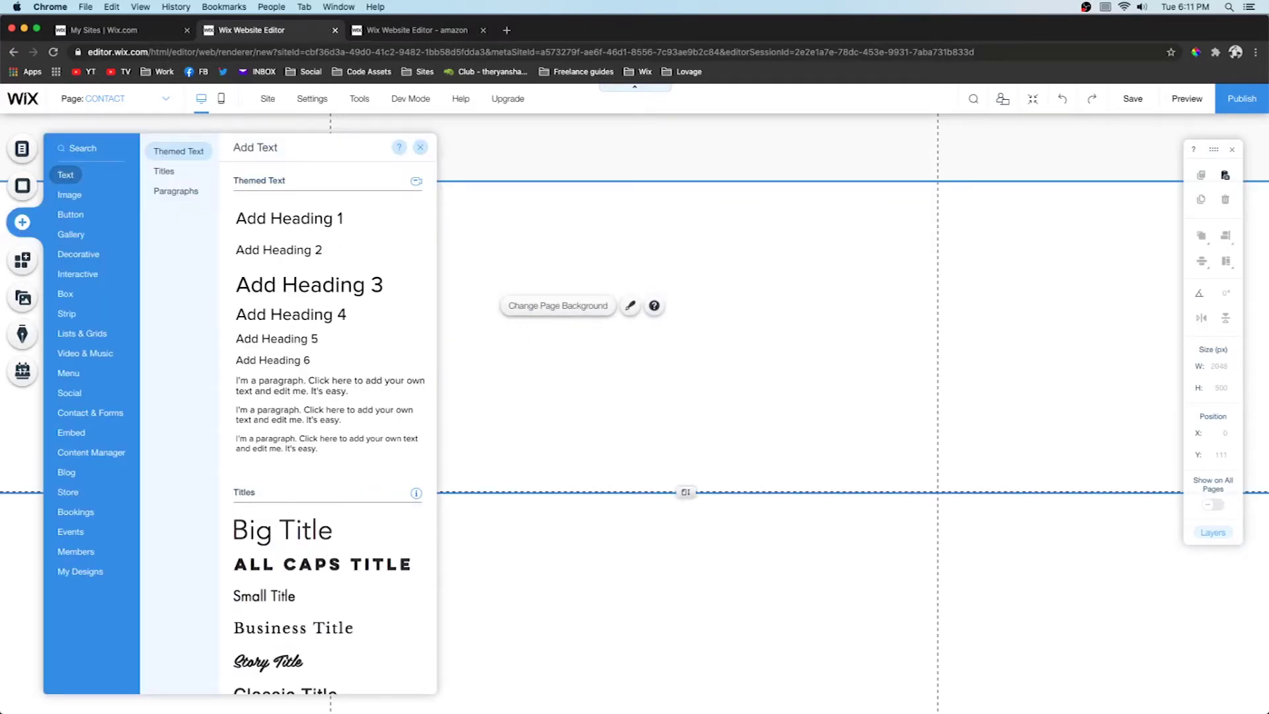
{"action": "mouse_move", "coordinate": [74, 375]}
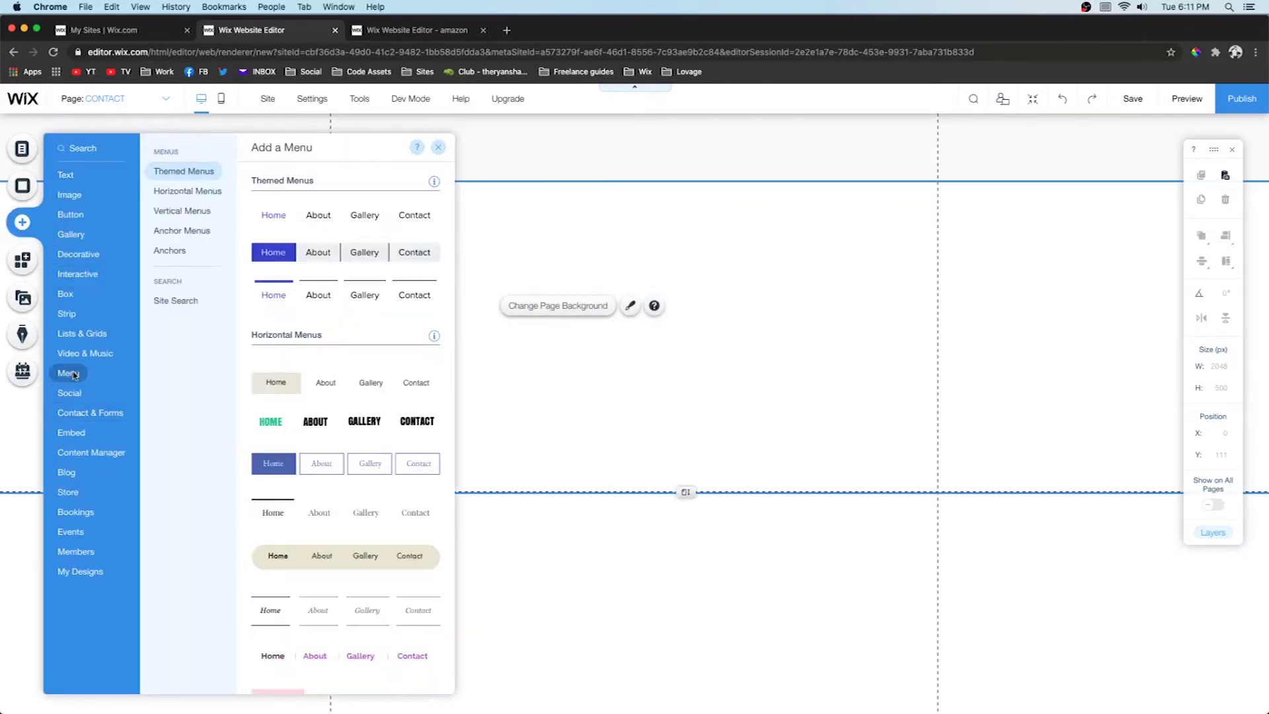
{"action": "mouse_move", "coordinate": [71, 195]}
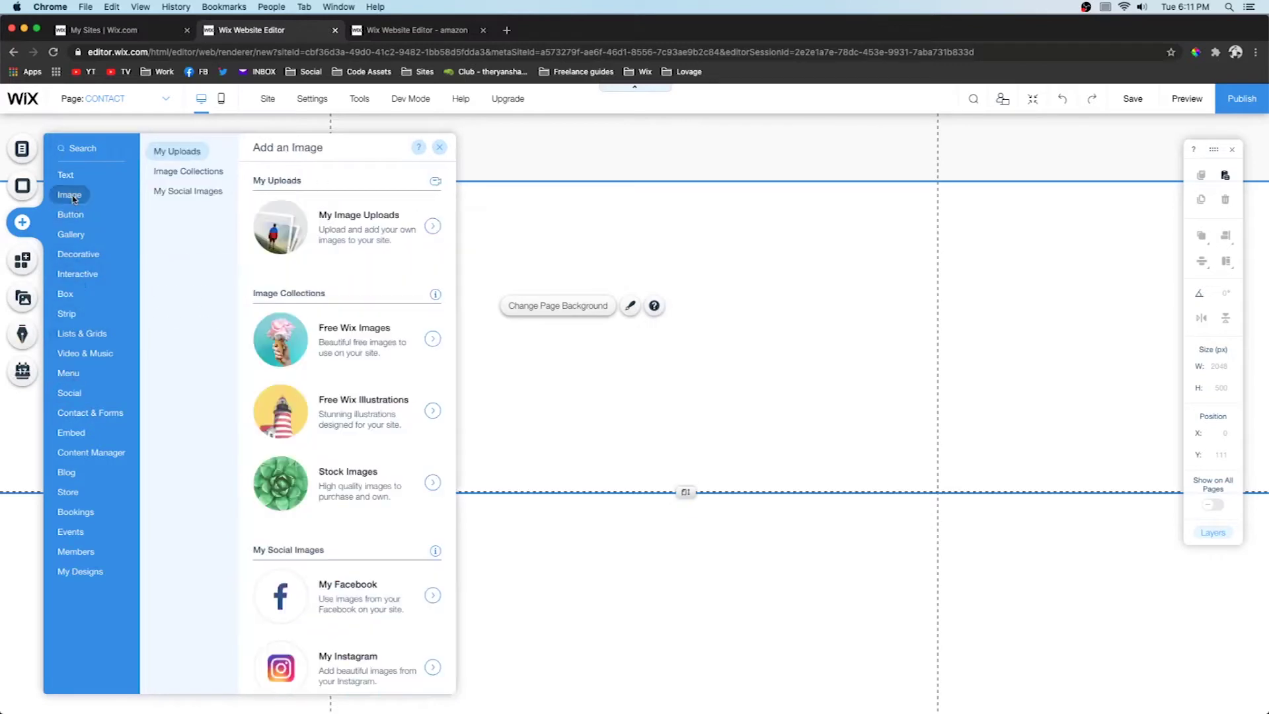
{"action": "left_click", "coordinate": [368, 232]}
{"action": "left_click", "coordinate": [350, 309]}
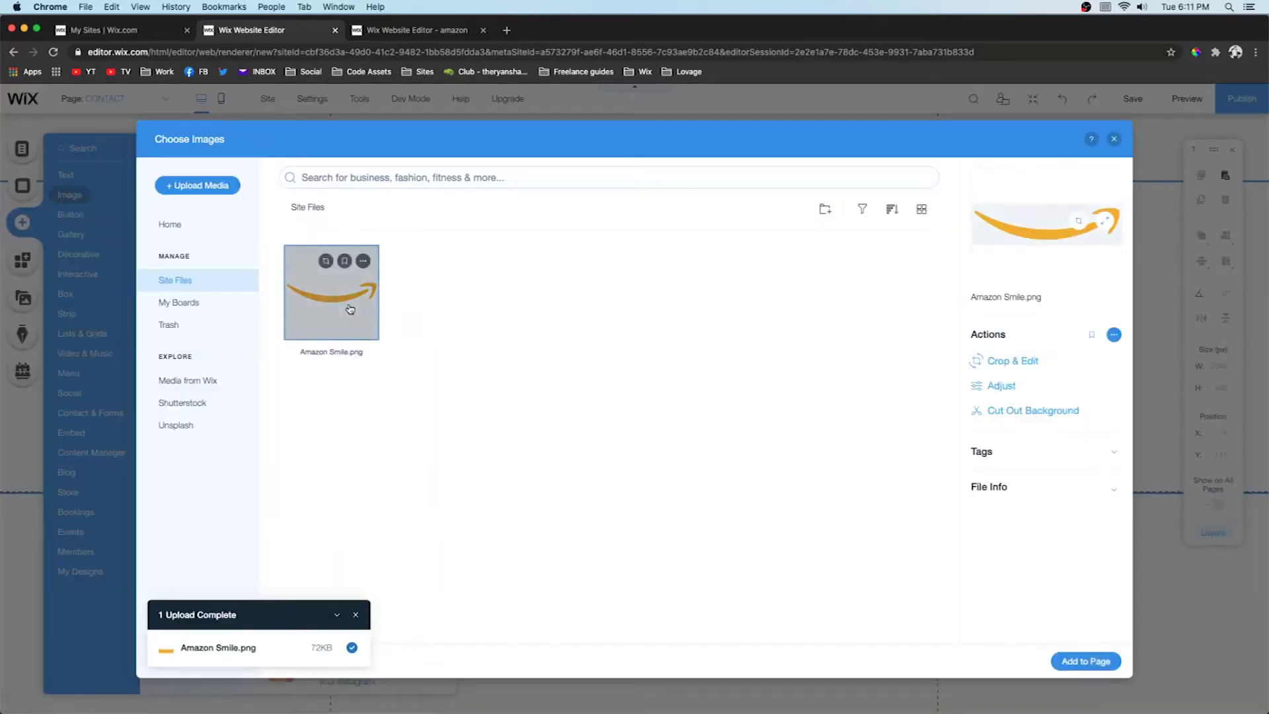
{"action": "double_click", "coordinate": [350, 309]}
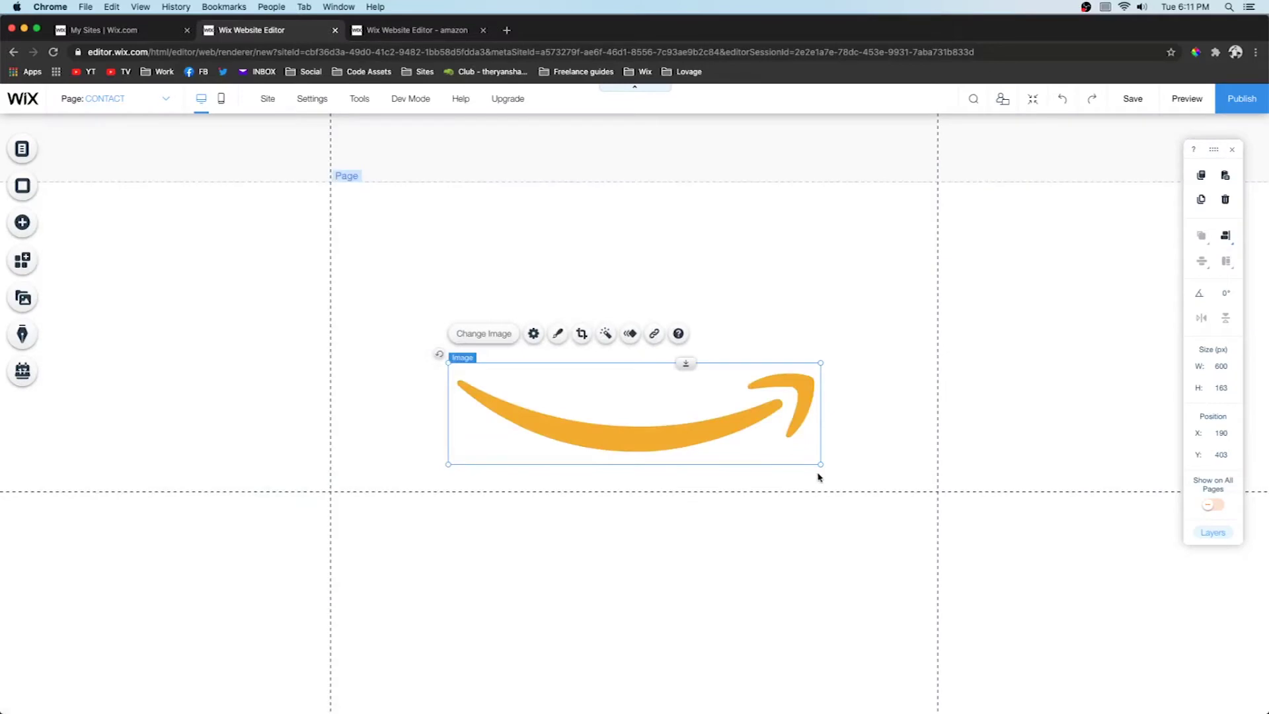
{"action": "left_click_drag", "start_coordinate": [820, 464], "coordinate": [364, 149]}
{"action": "left_click", "coordinate": [687, 295]}
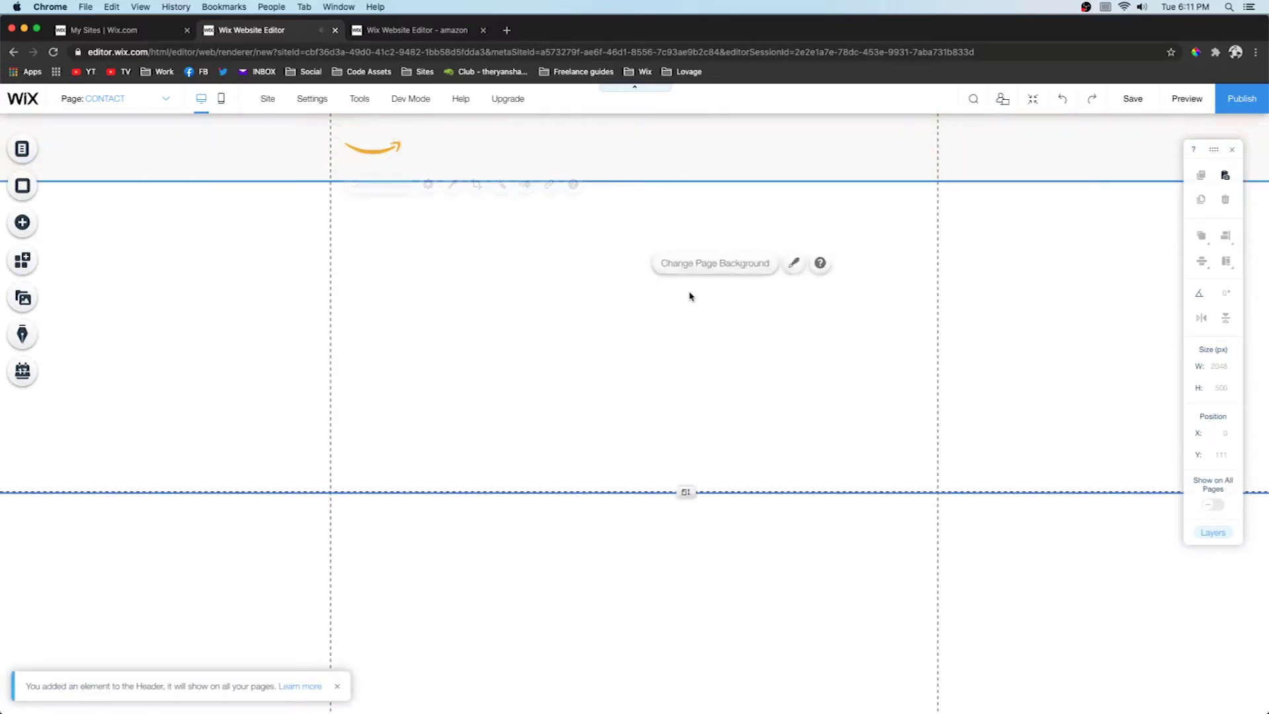
- Add the first themed horizontal menu to the right part of the header and narrow it to about 302 px wide
{"action": "left_click", "coordinate": [22, 222]}
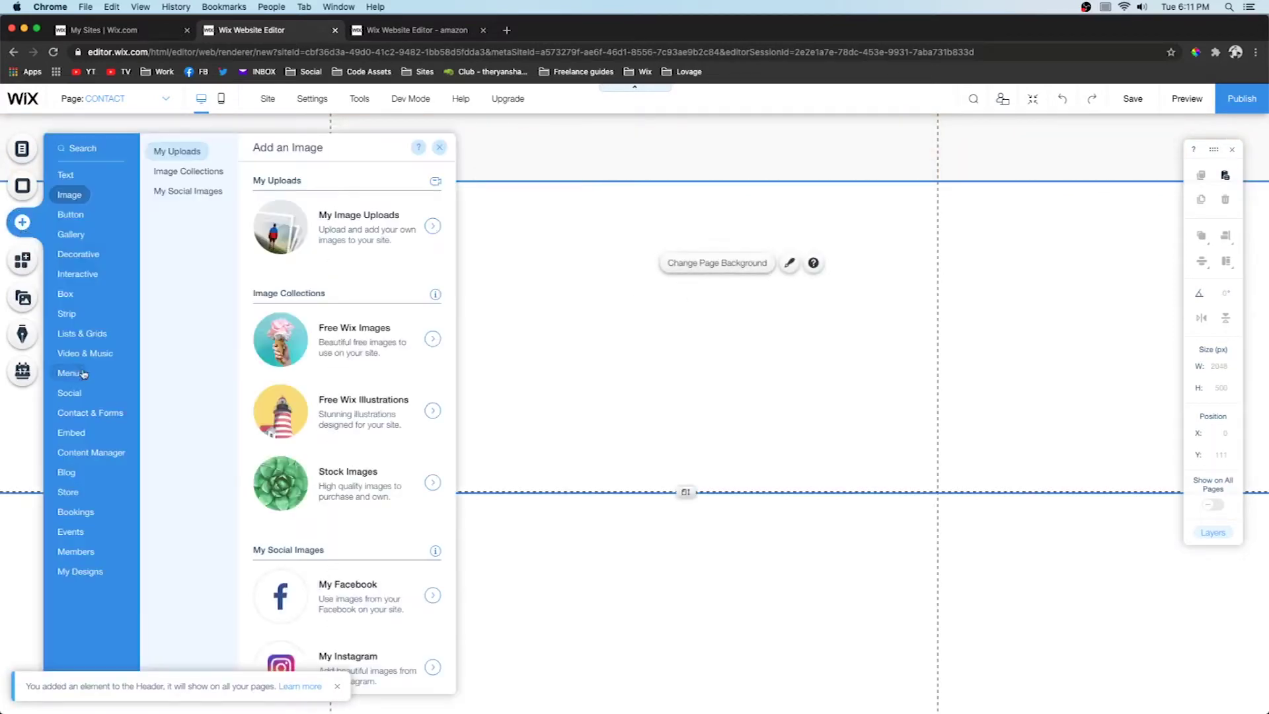
{"action": "mouse_move", "coordinate": [74, 375]}
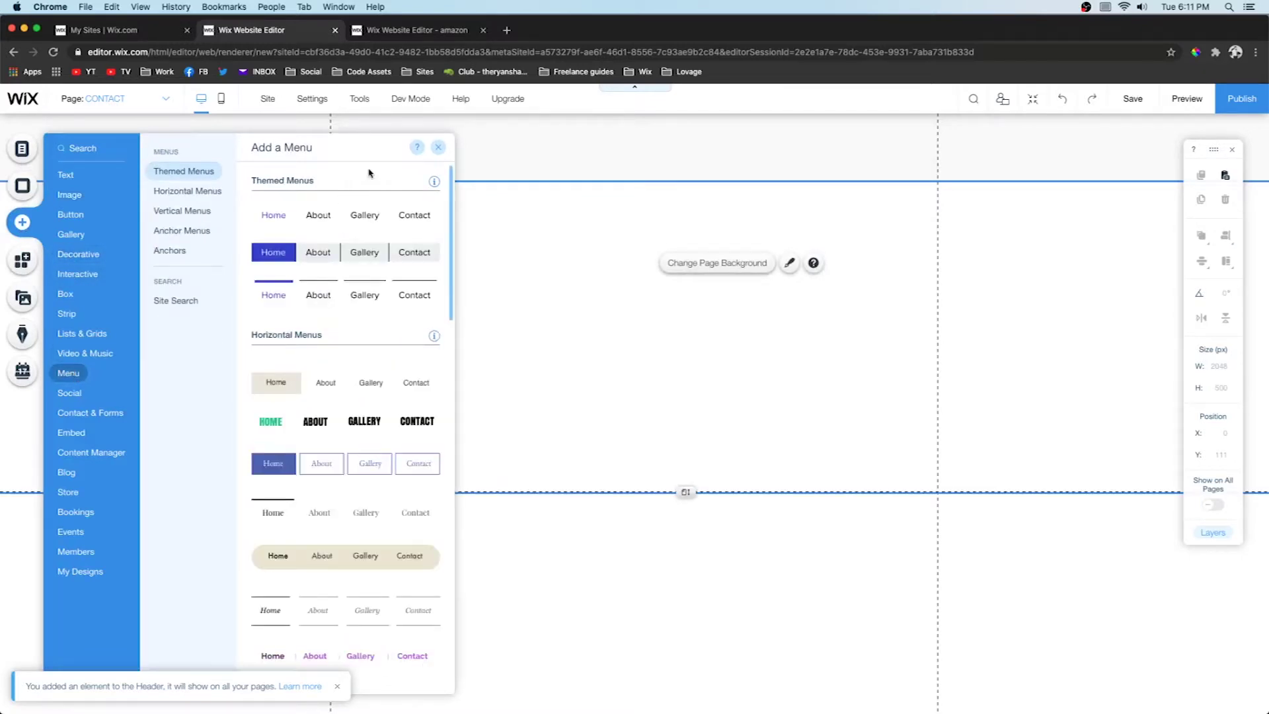
{"action": "left_click_drag", "start_coordinate": [357, 220], "coordinate": [744, 152]}
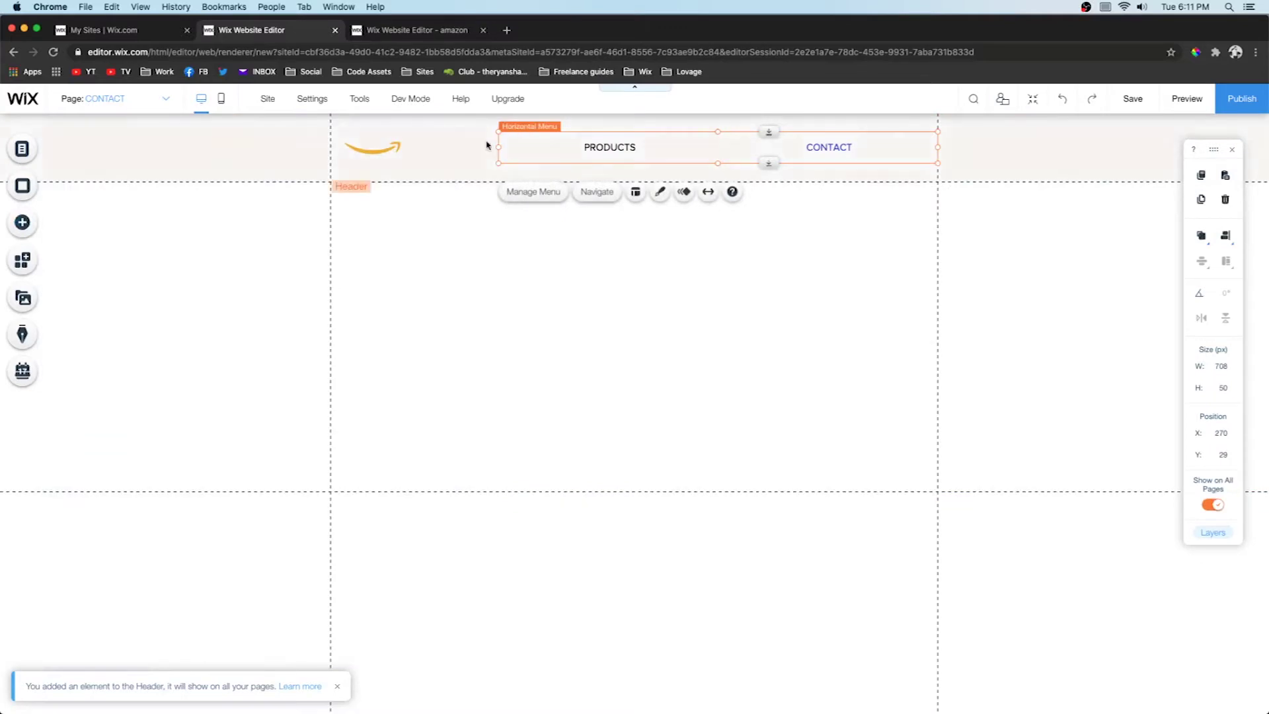
{"action": "left_click_drag", "start_coordinate": [496, 147], "coordinate": [753, 148]}
- Set the horizontal menu's regular text font to Roboto Thin and make it bold
{"action": "left_click", "coordinate": [911, 192]}
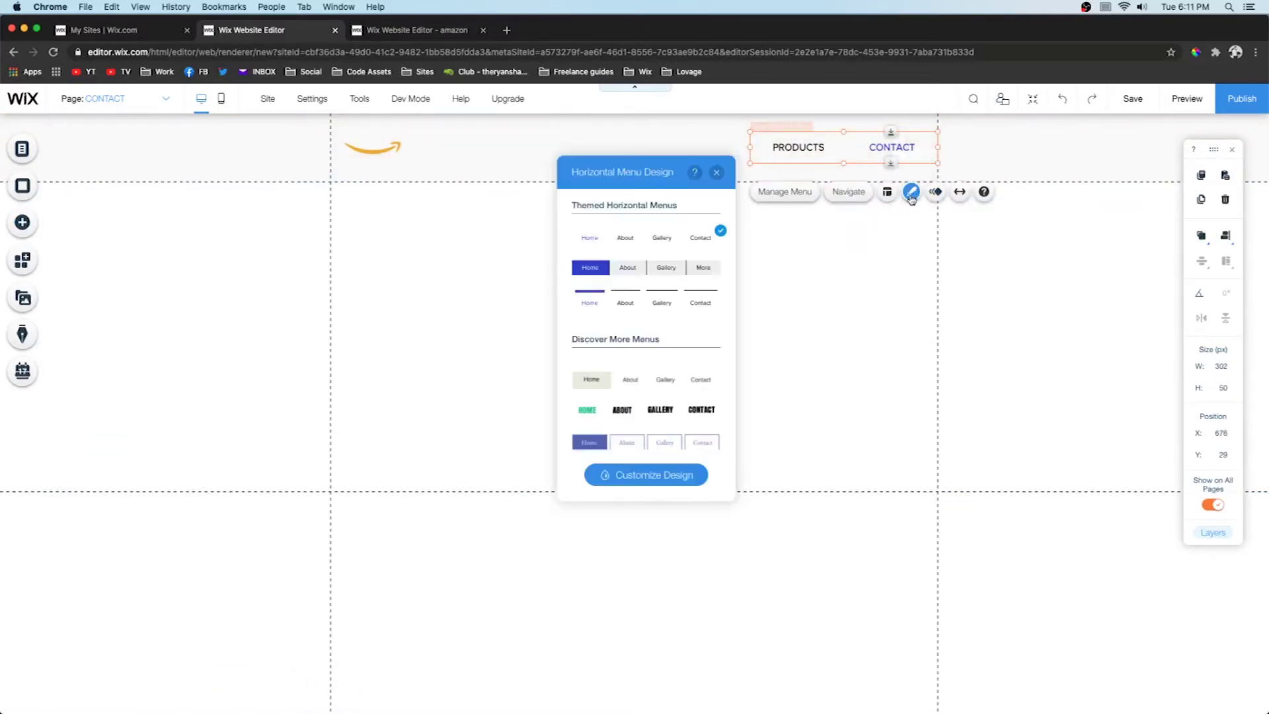
{"action": "left_click", "coordinate": [621, 470]}
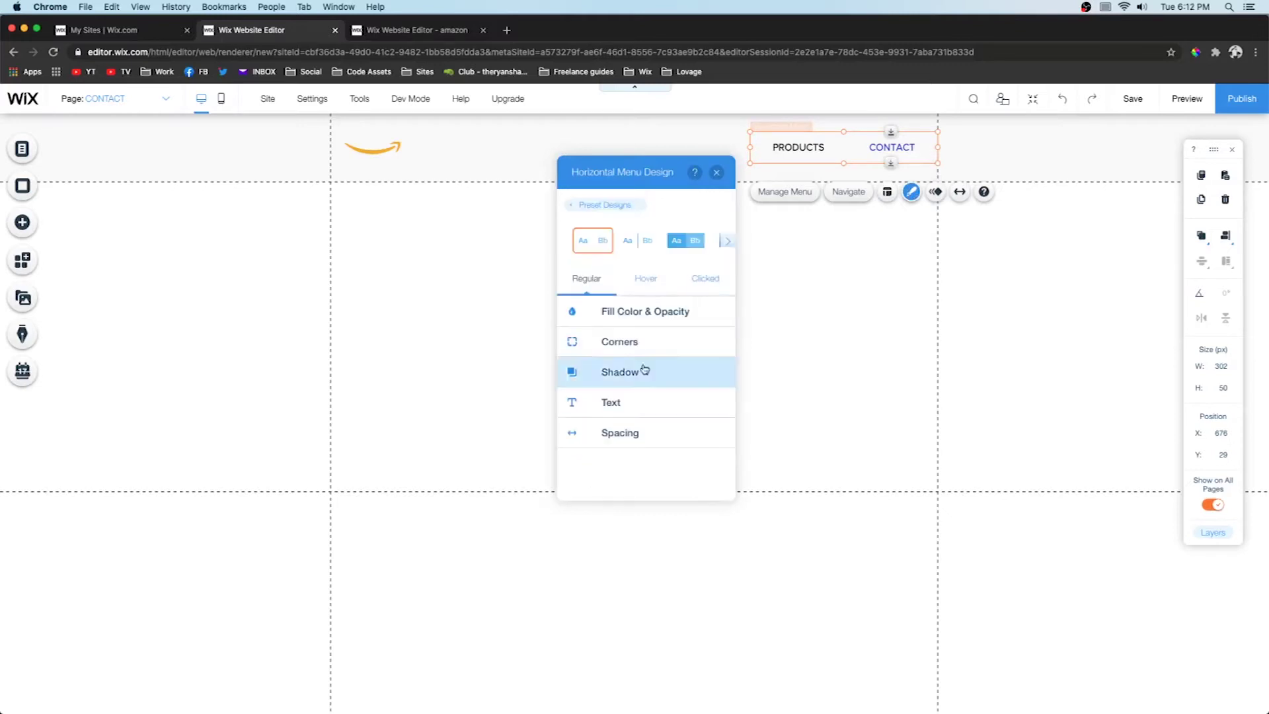
{"action": "left_click", "coordinate": [600, 414]}
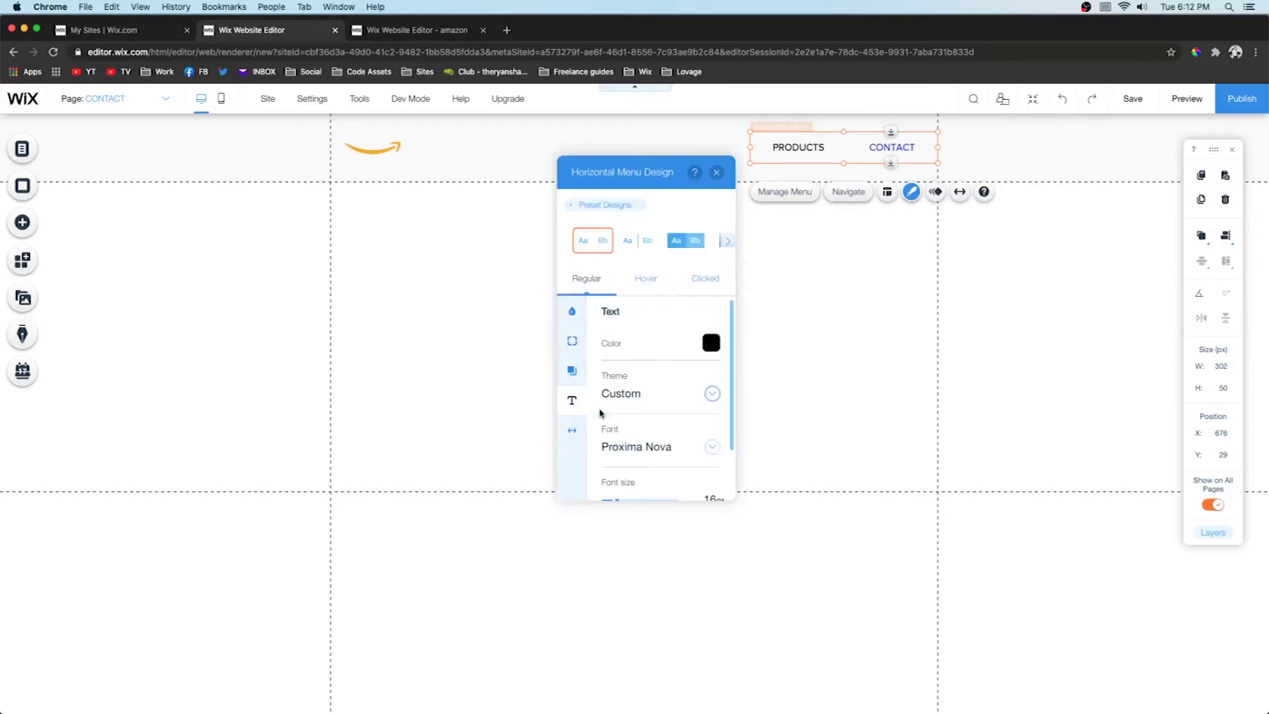
{"action": "left_click", "coordinate": [645, 448]}
{"action": "type", "text": "Roboto Bold"}
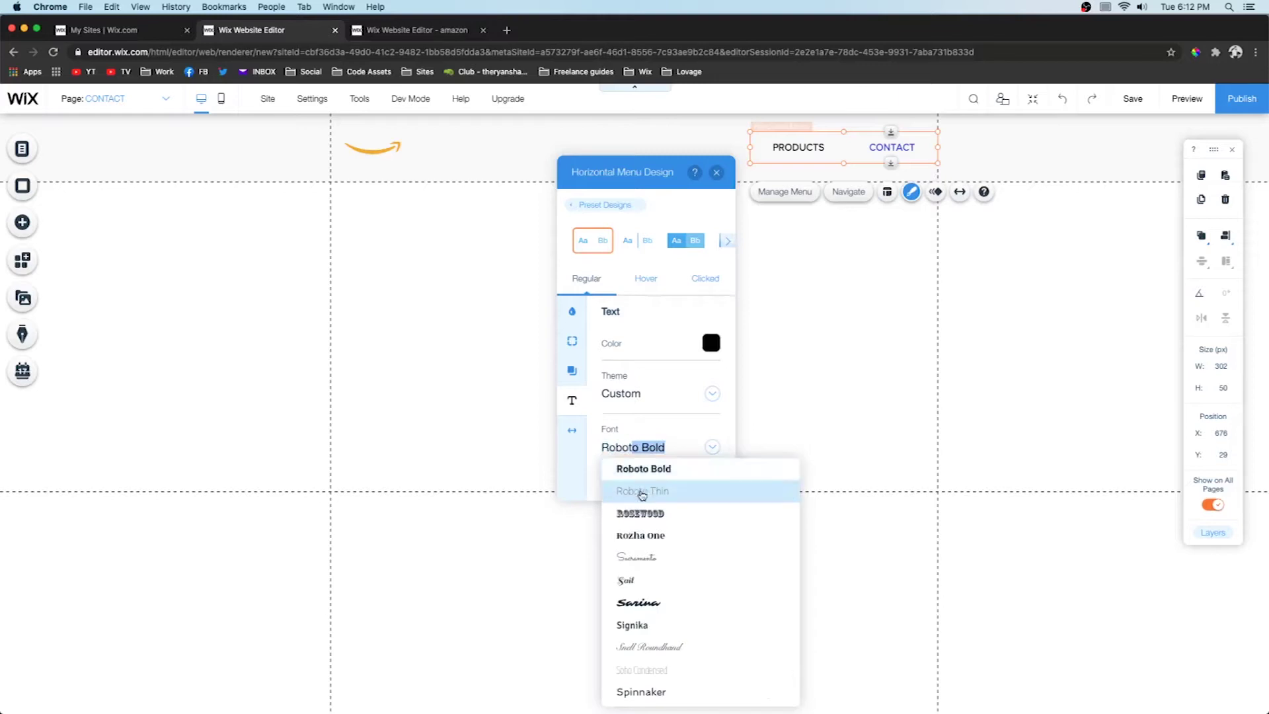
{"action": "left_click", "coordinate": [640, 490]}
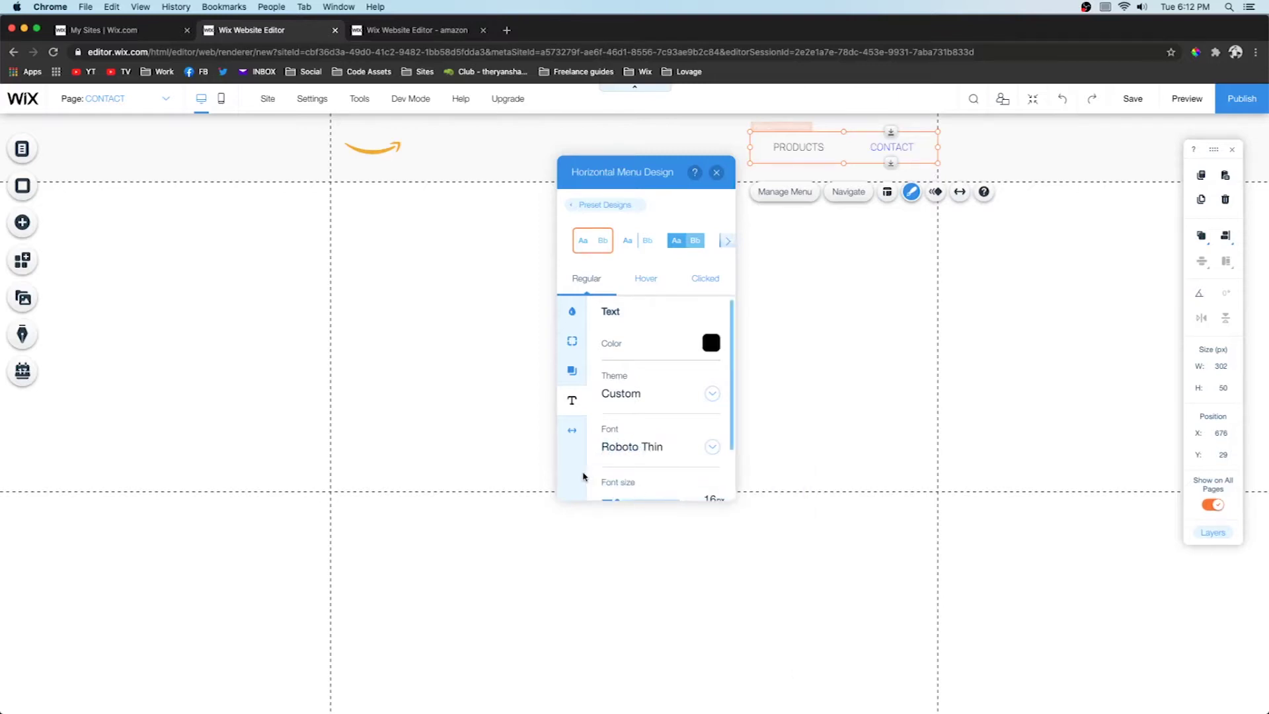
{"action": "scroll", "coordinate": [594, 473], "scroll_direction": "down", "scroll_amount": 3}
{"action": "left_click", "coordinate": [609, 477]}
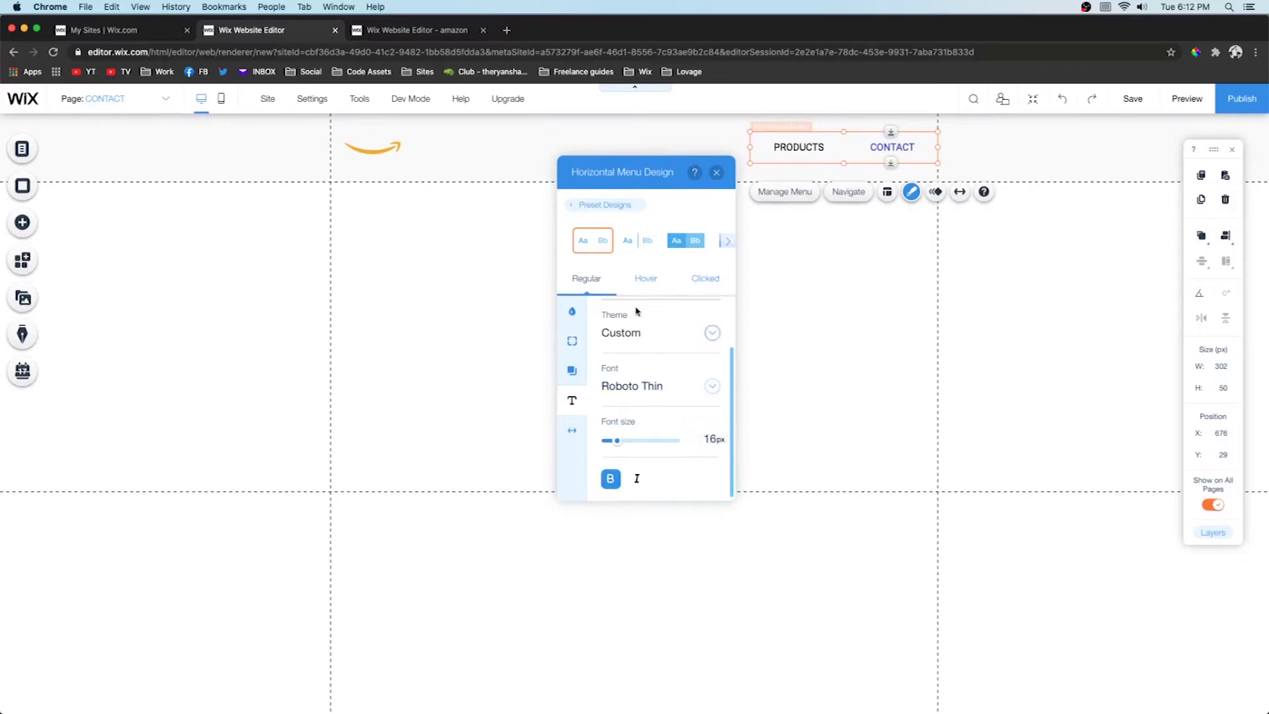
- Open the menu's hover text color and site palette, and sample the Amazon logo's orange with the ColorPick Eyedropper
{"action": "left_click", "coordinate": [647, 283]}
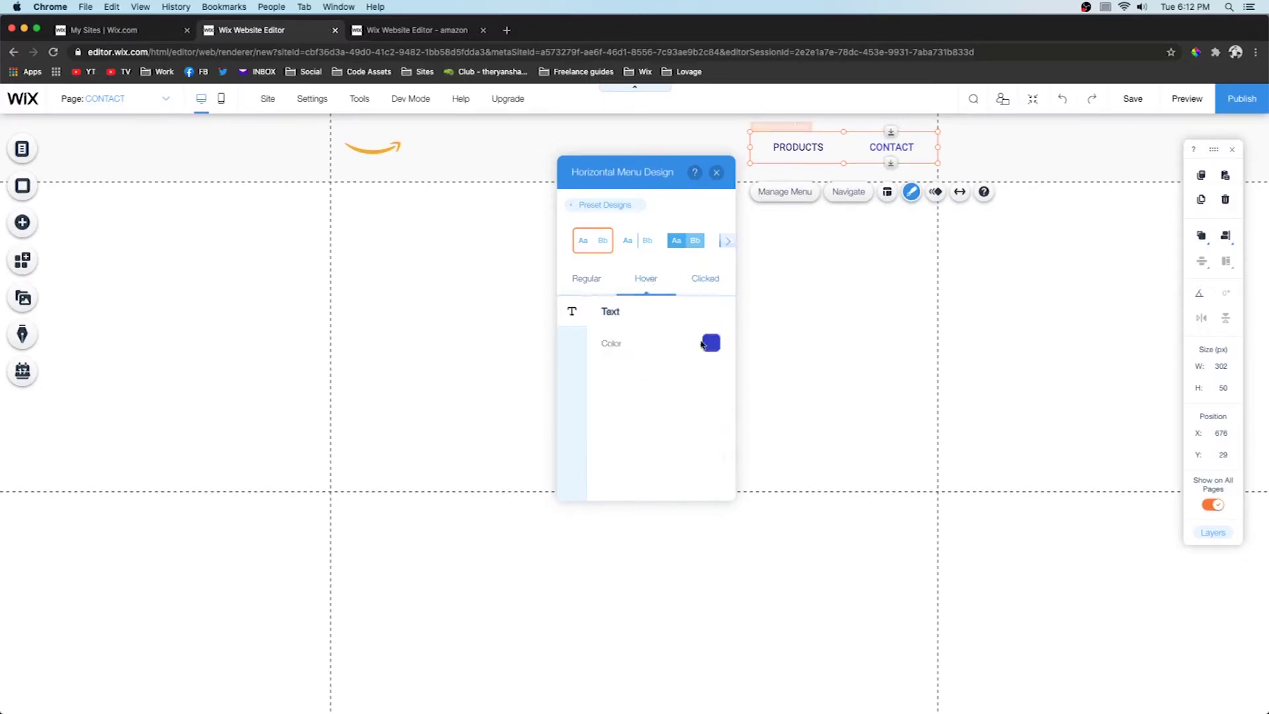
{"action": "left_click", "coordinate": [708, 346]}
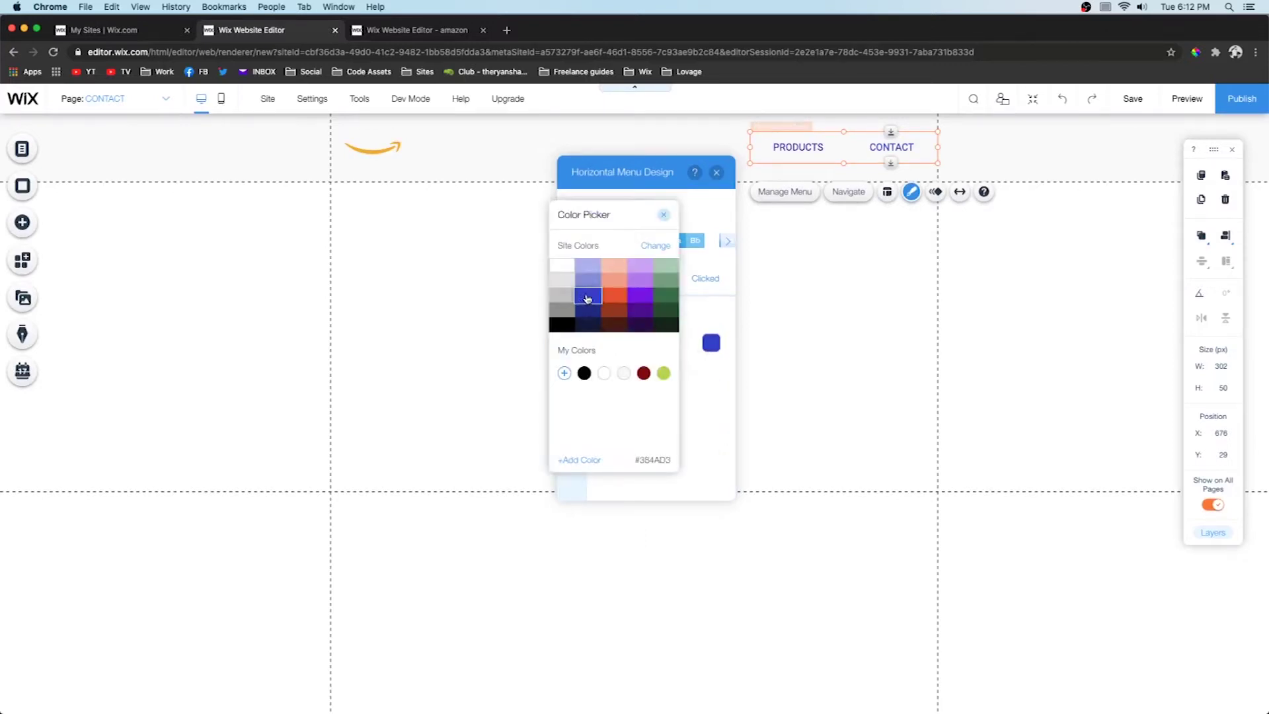
{"action": "left_click", "coordinate": [654, 245]}
{"action": "left_click", "coordinate": [733, 389]}
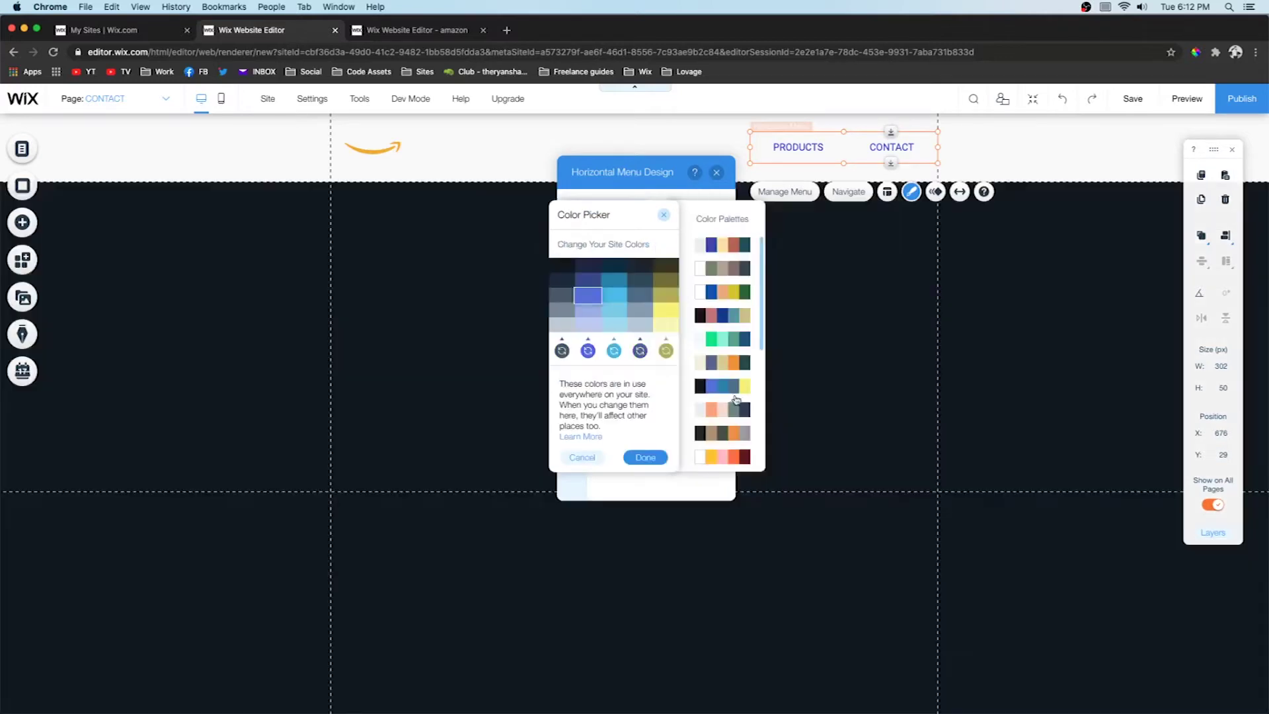
{"action": "left_click", "coordinate": [1195, 52]}
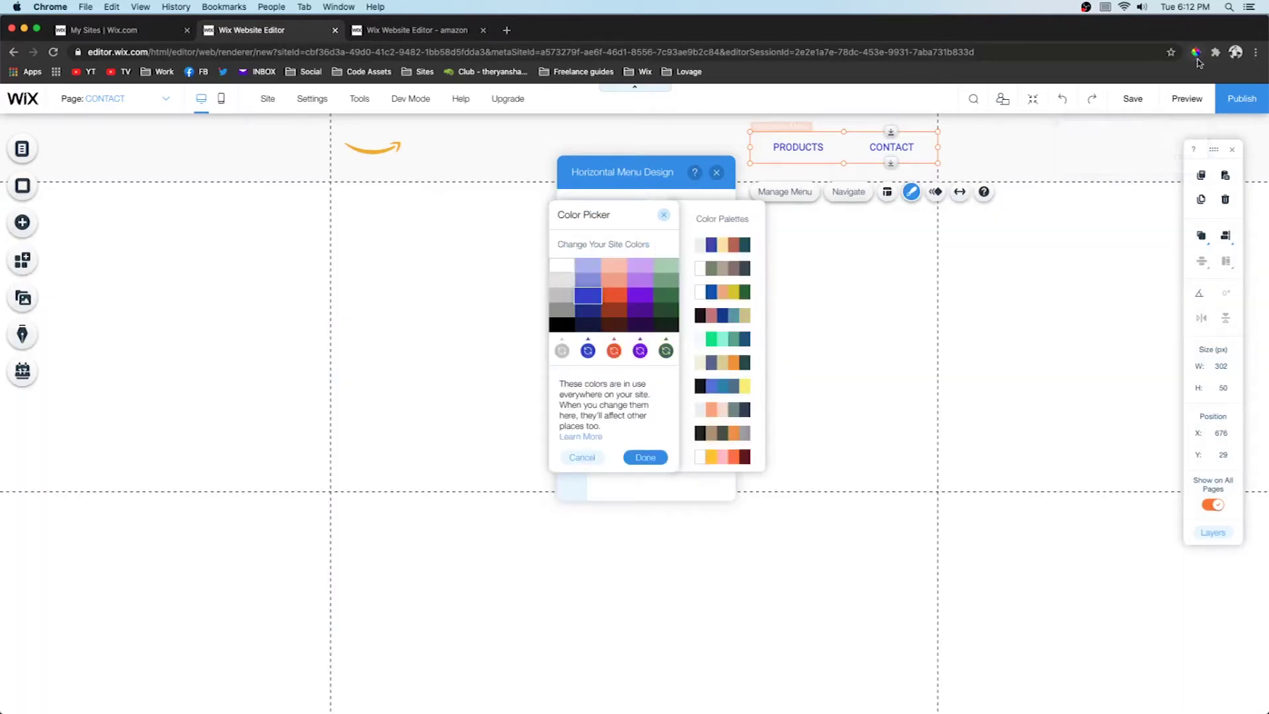
{"action": "left_click", "coordinate": [366, 151]}
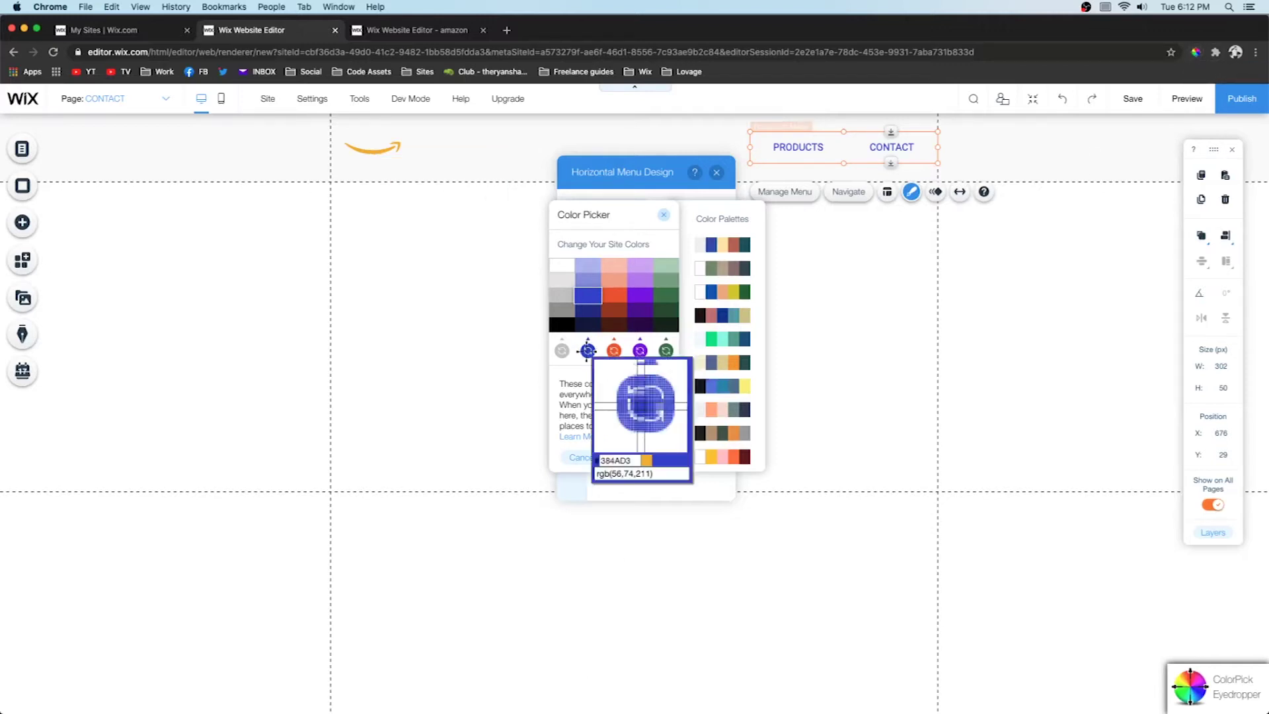
- Replace the blue main color in the site palette with #F4B425 and apply the palette change
{"action": "left_click", "coordinate": [587, 350]}
{"action": "left_click", "coordinate": [711, 343]}
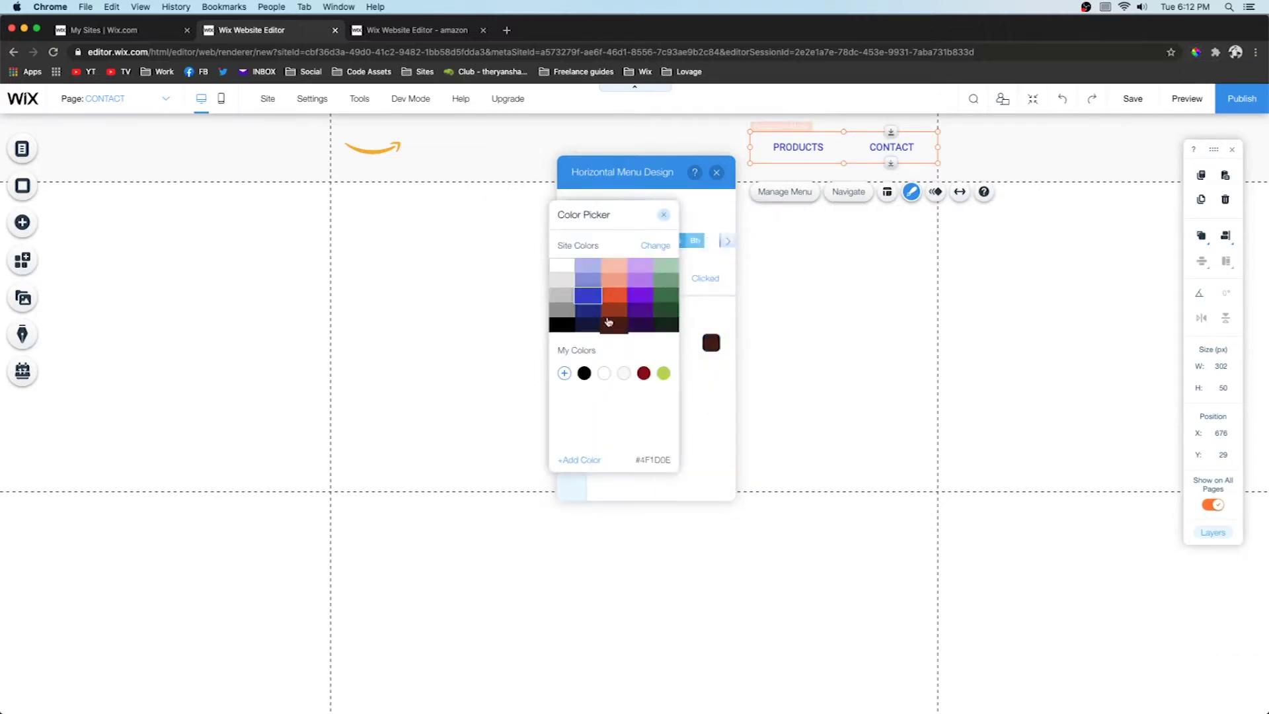
{"action": "left_click", "coordinate": [655, 245]}
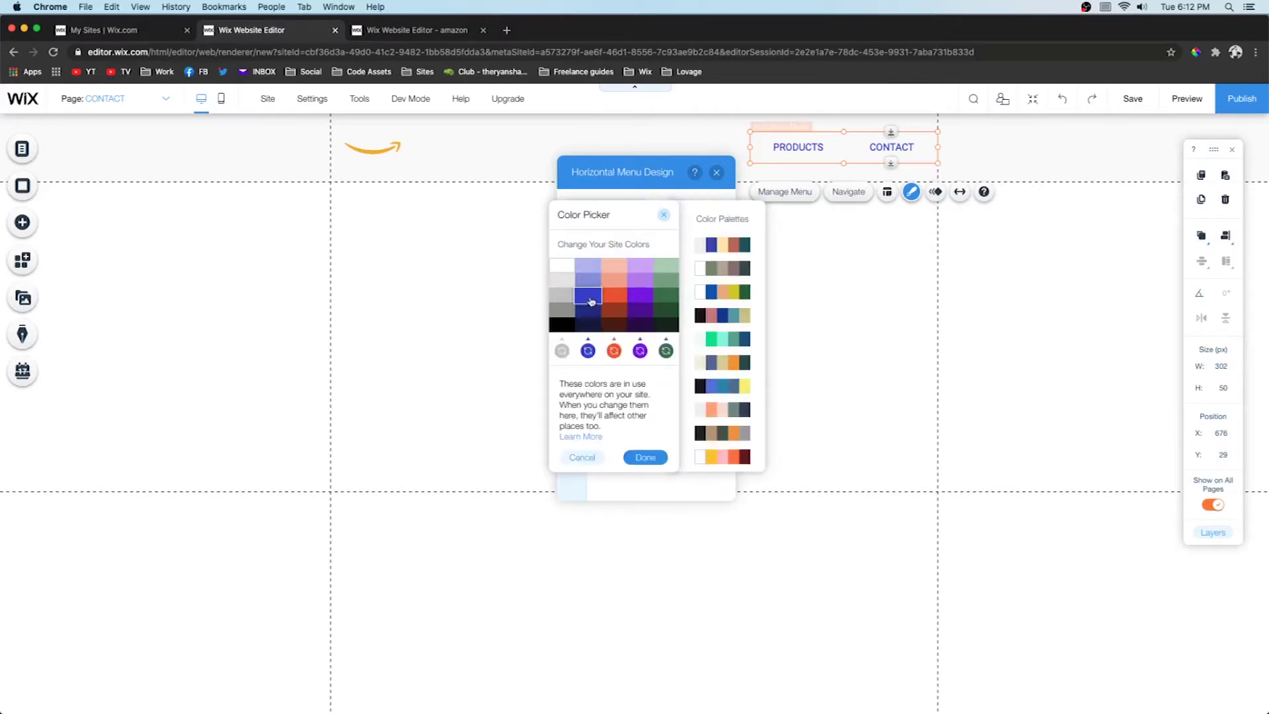
{"action": "left_click", "coordinate": [588, 351]}
{"action": "left_click", "coordinate": [751, 365]}
{"action": "key", "text": "super+a"}
{"action": "type", "text": "#F4B425"}
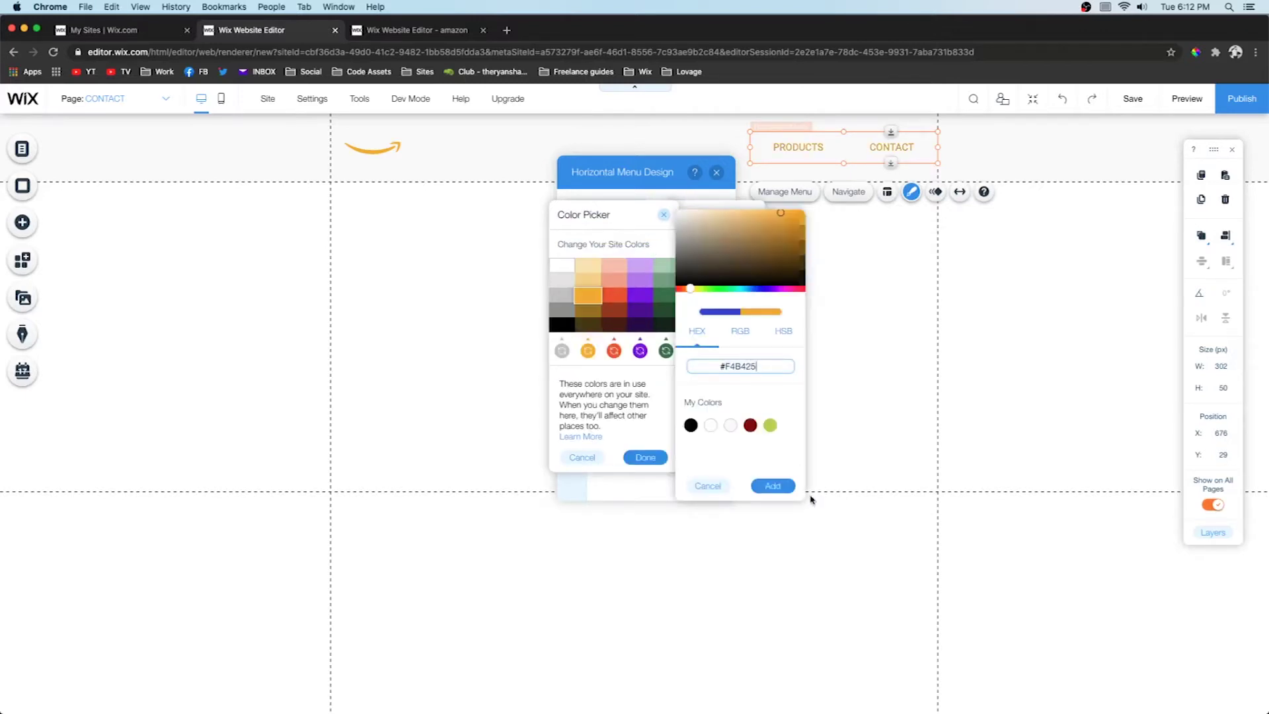
{"action": "left_click", "coordinate": [773, 487]}
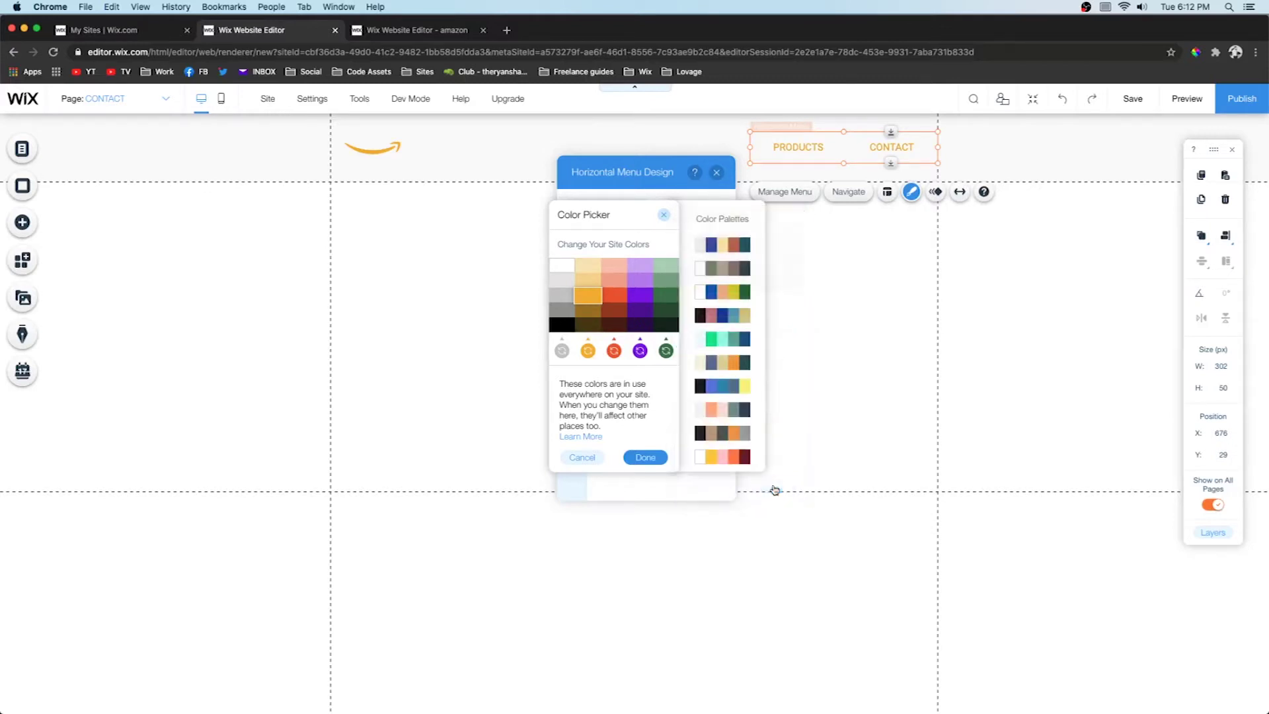
{"action": "left_click", "coordinate": [641, 457]}
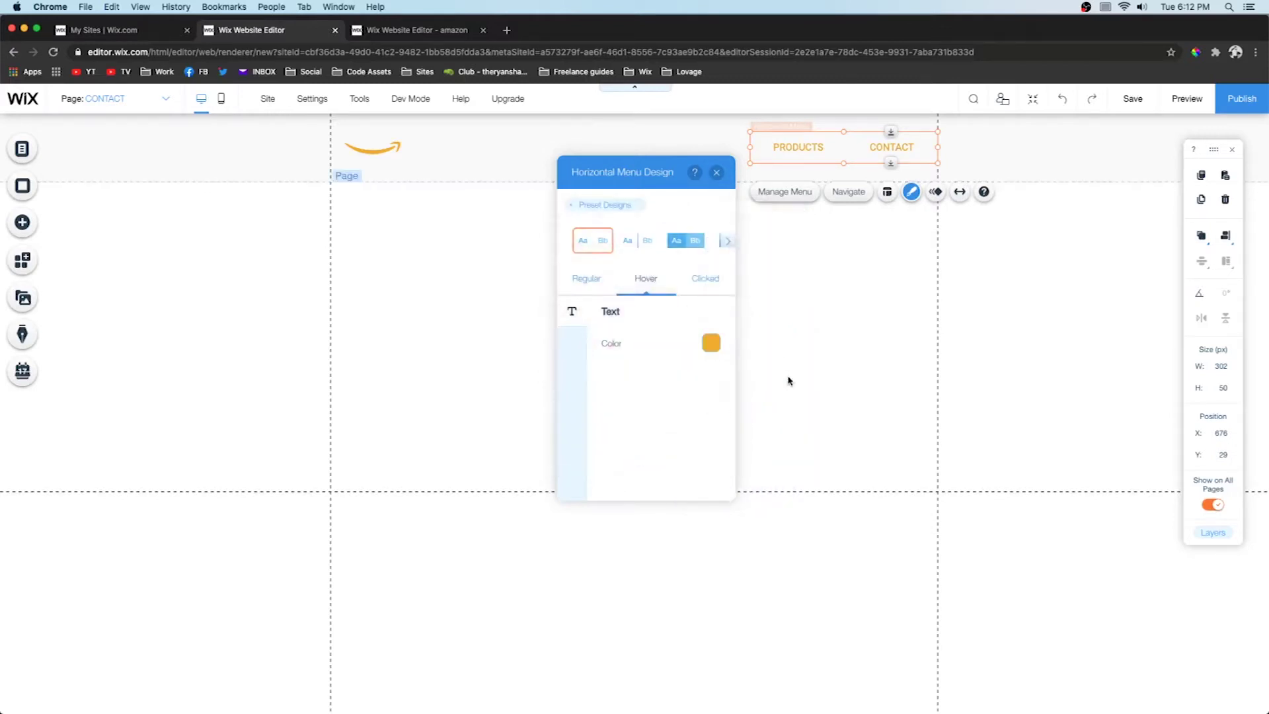
- Check the text color of the menu's clicked state and close the menu design settings
{"action": "left_click", "coordinate": [711, 343]}
{"action": "left_click", "coordinate": [587, 281]}
{"action": "left_click", "coordinate": [707, 278]}
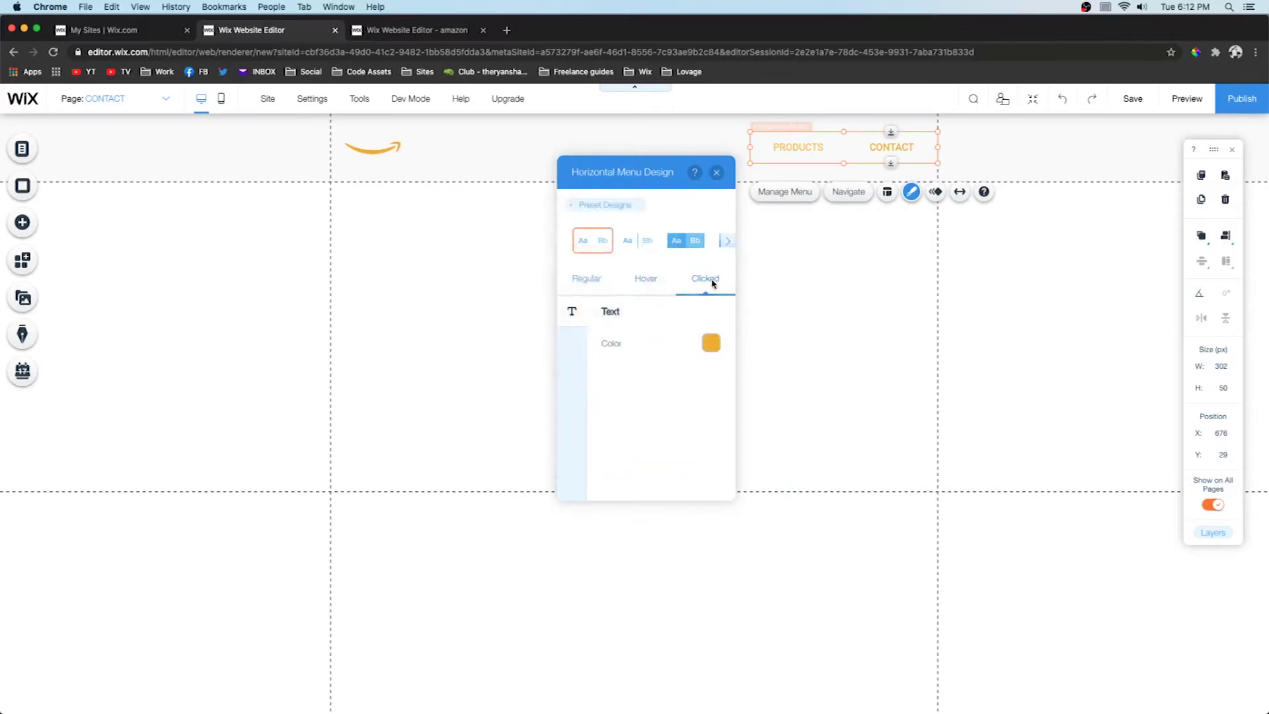
{"action": "left_click", "coordinate": [711, 344]}
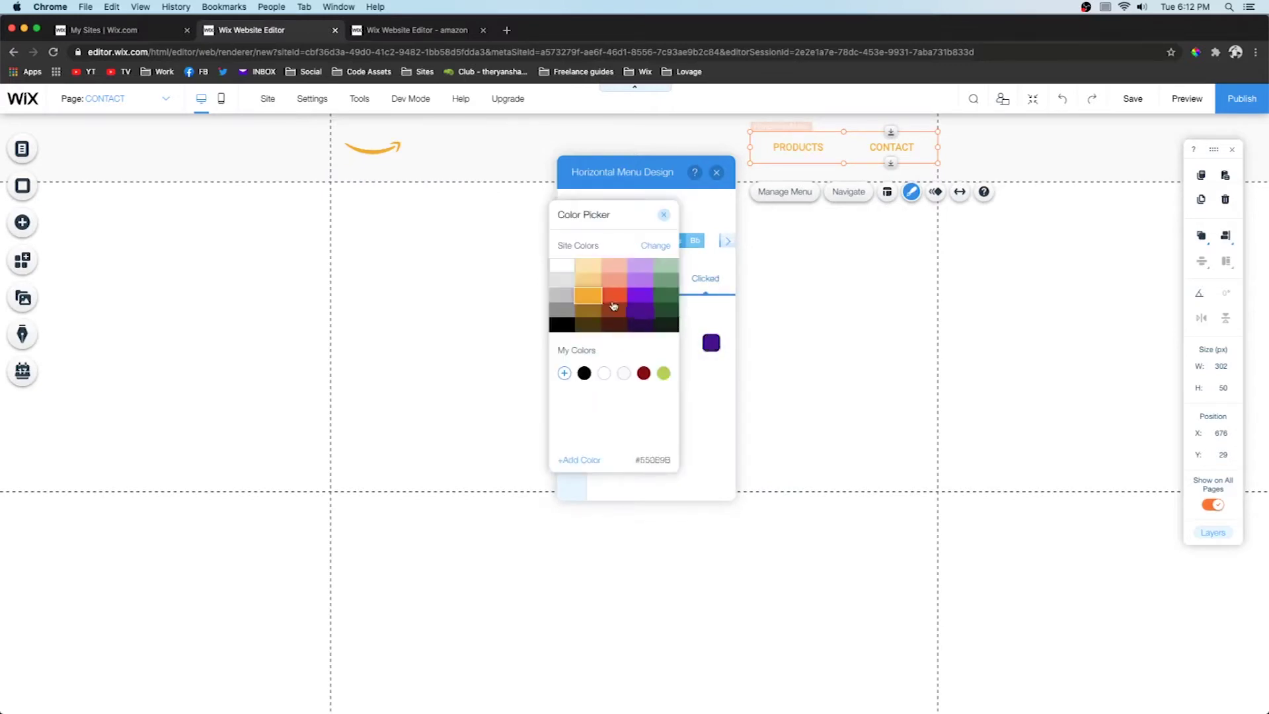
{"action": "left_click", "coordinate": [663, 220]}
{"action": "left_click", "coordinate": [716, 172]}
{"action": "left_click", "coordinate": [751, 277]}
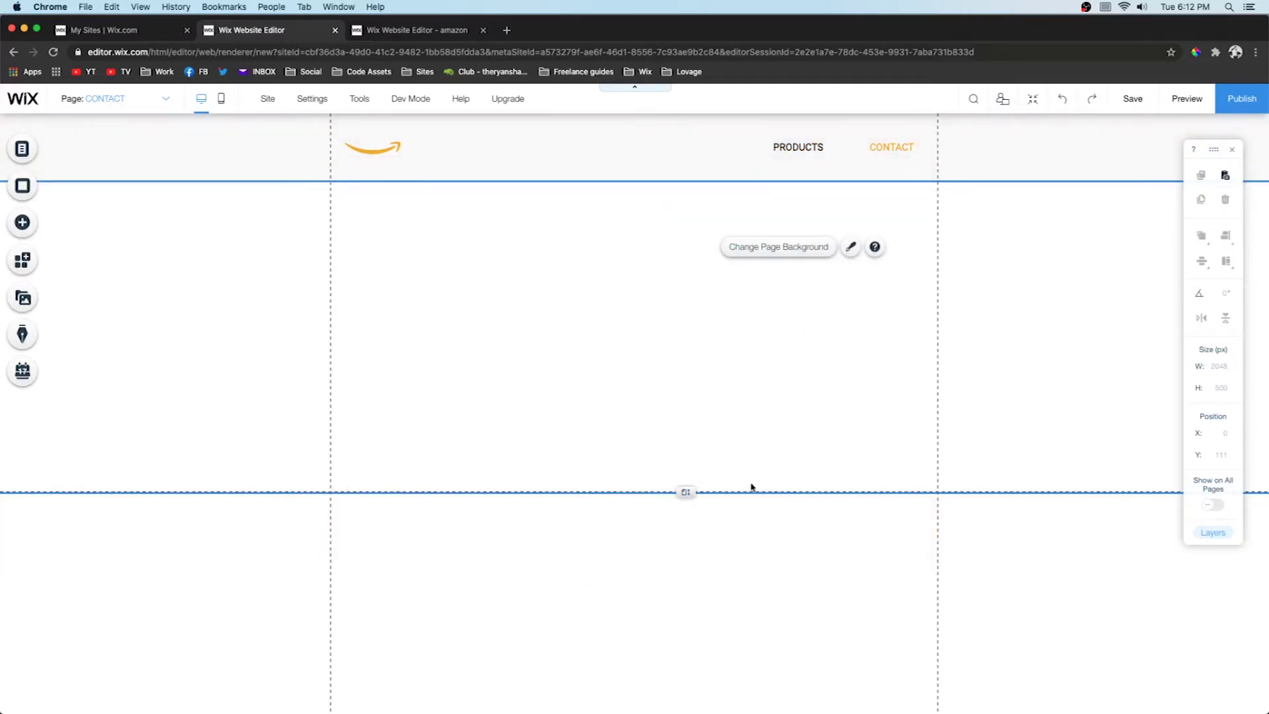
- Set the footer's background color to #FAFAFA and its center background opacity to 0%
{"action": "left_click", "coordinate": [612, 555]}
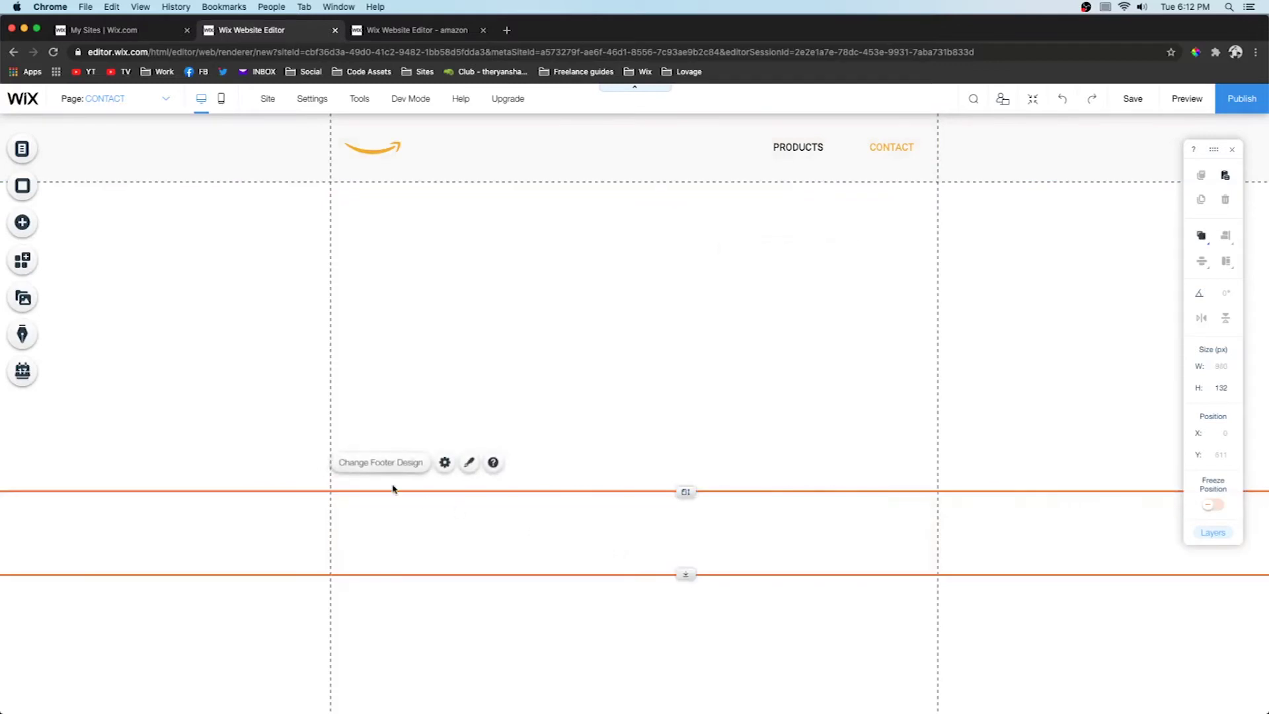
{"action": "left_click", "coordinate": [469, 462]}
{"action": "left_click", "coordinate": [235, 520]}
{"action": "left_click_drag", "start_coordinate": [240, 551], "coordinate": [199, 551]}
{"action": "left_click", "coordinate": [299, 551]}
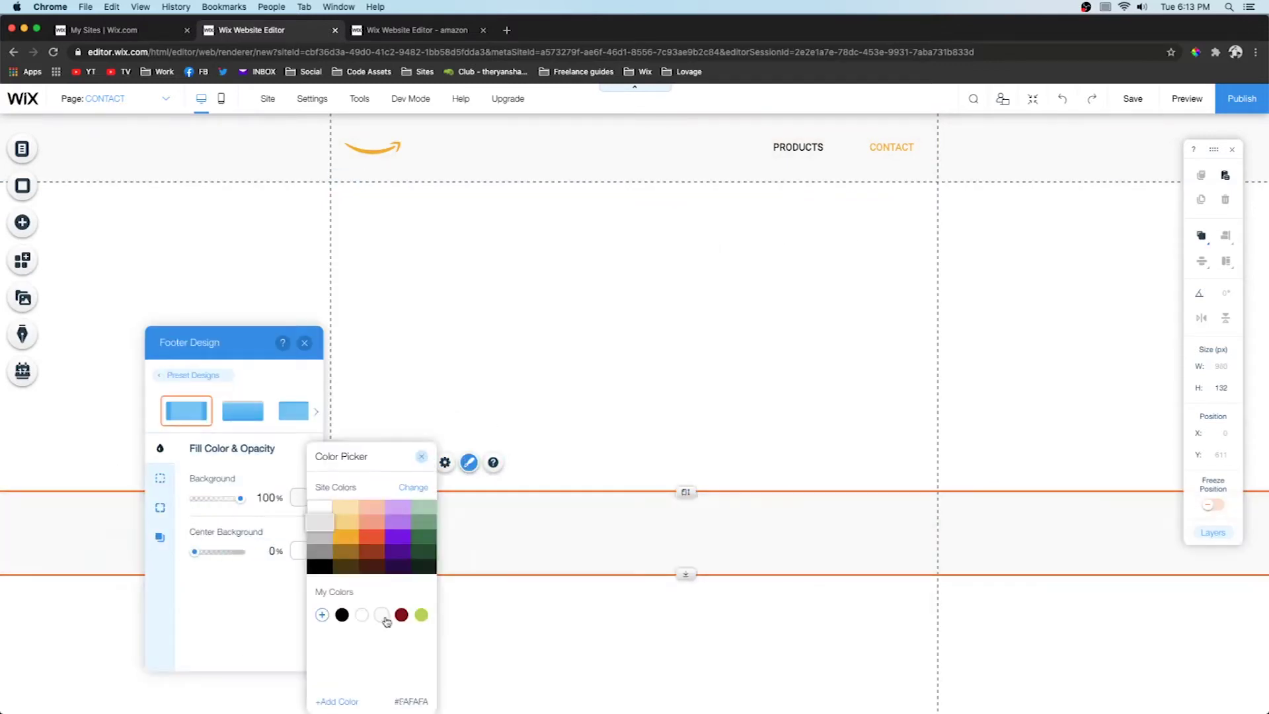
- Copy the header's logo and menu into the footer, vertically centered, and lengthen the page so the footer starts at about 967 px
{"action": "left_click", "coordinate": [398, 153]}
{"action": "left_click", "coordinate": [392, 150], "text": "shift"}
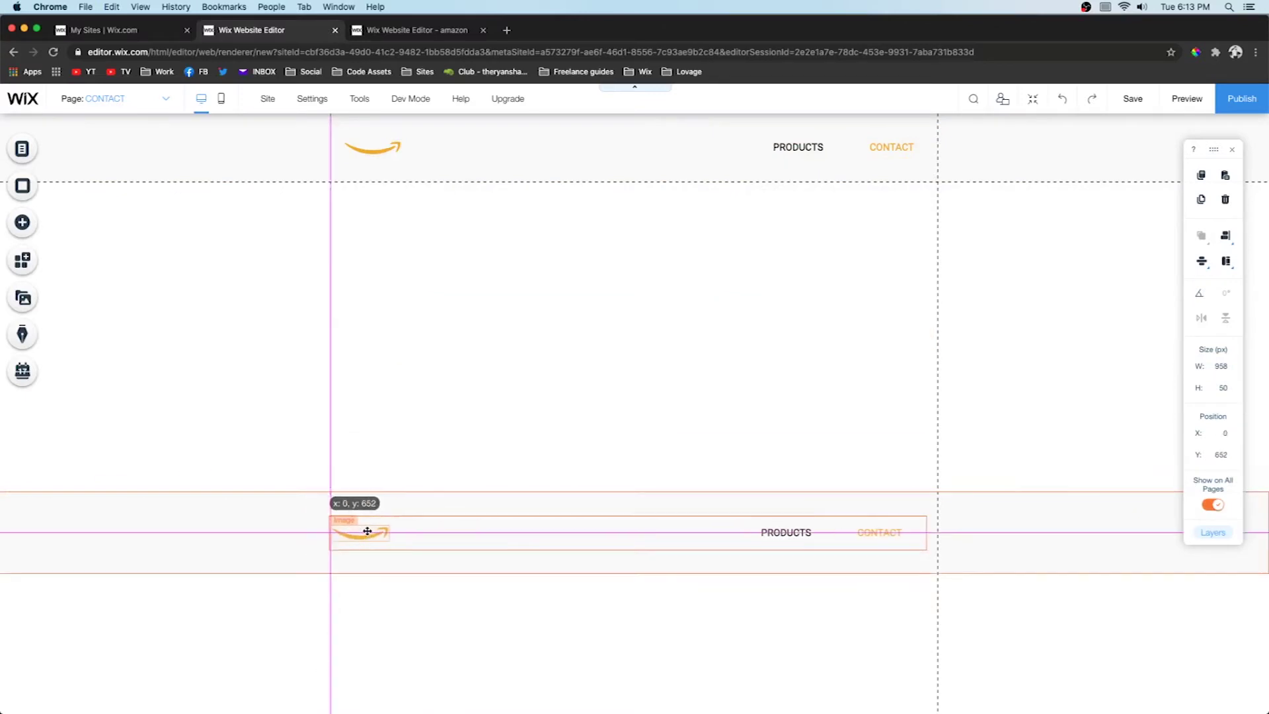
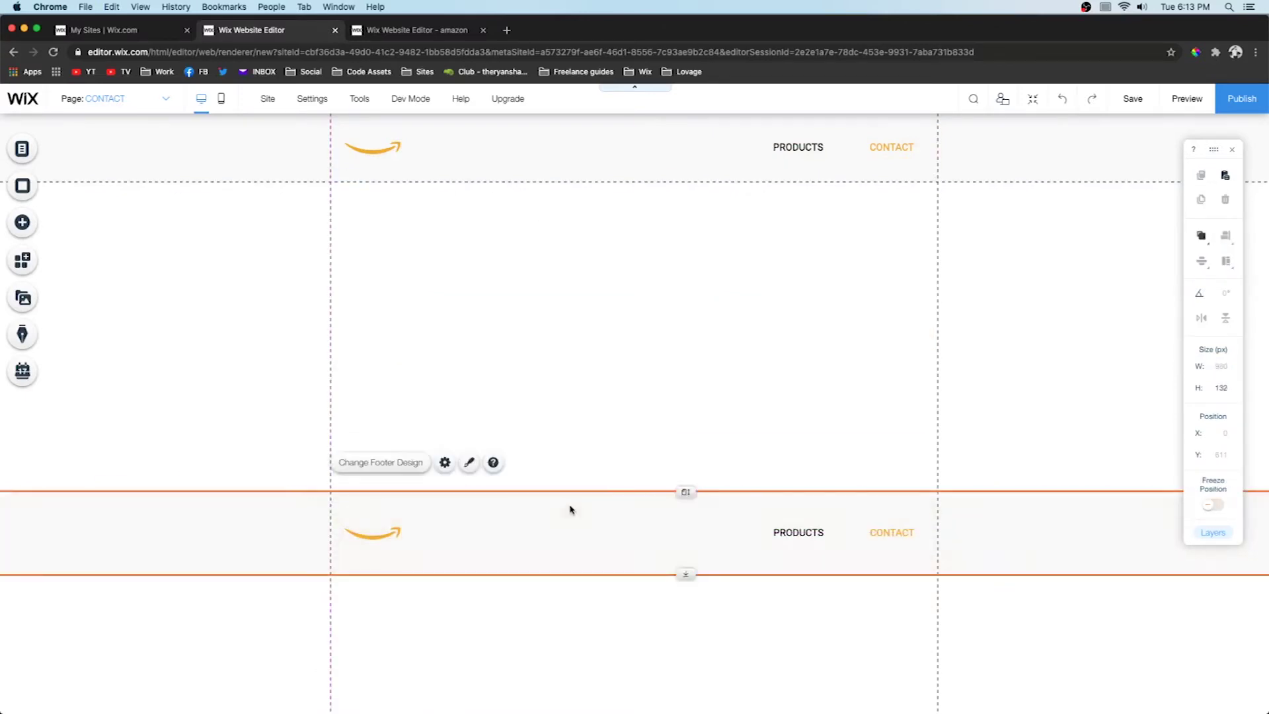
{"action": "left_click_drag", "start_coordinate": [688, 495], "coordinate": [687, 710]}
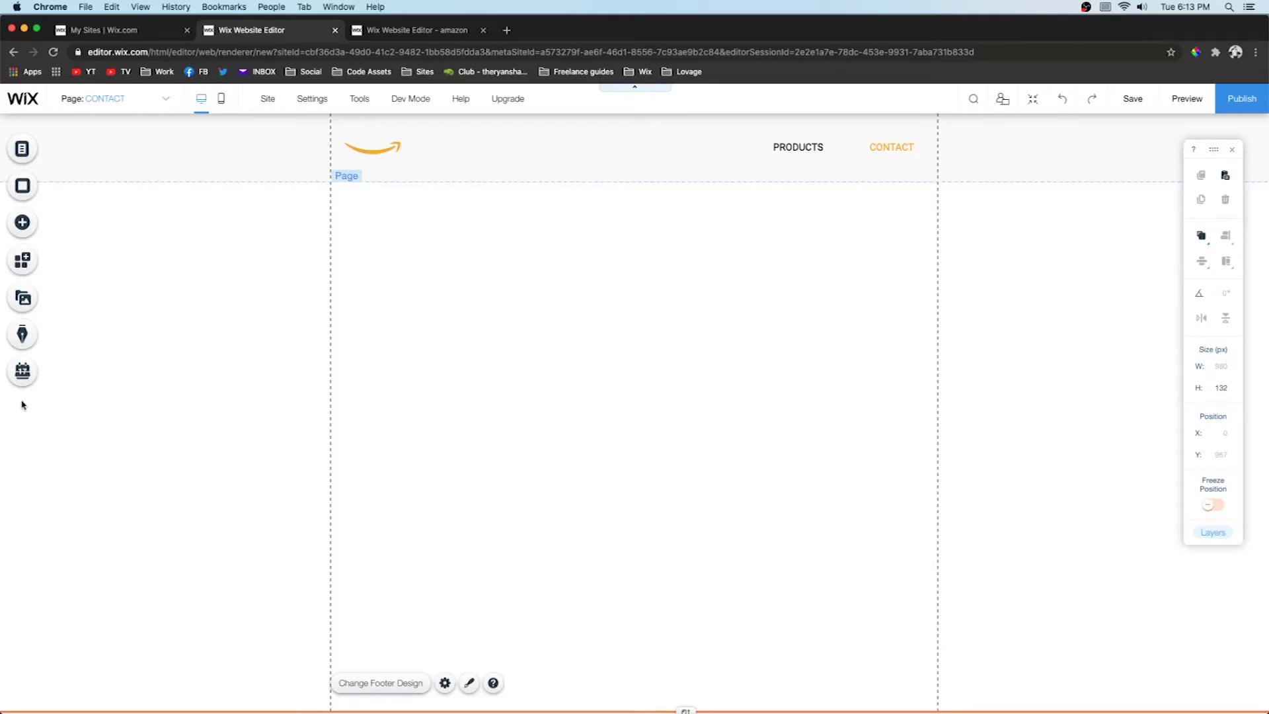
- Turn on Corvid developer mode, dismiss its welcome message, and hide the site structure, page code and properties areas
{"action": "mouse_move", "coordinate": [409, 101]}
{"action": "left_click", "coordinate": [436, 257]}
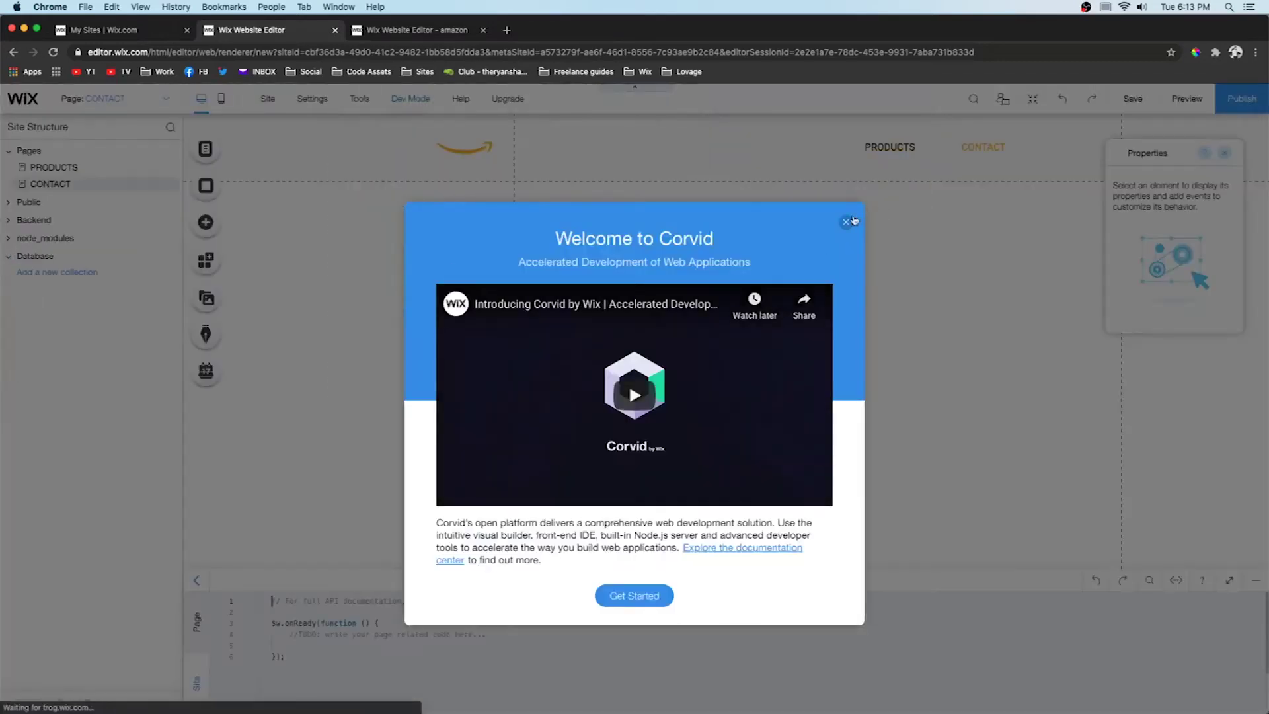
{"action": "left_click", "coordinate": [847, 223]}
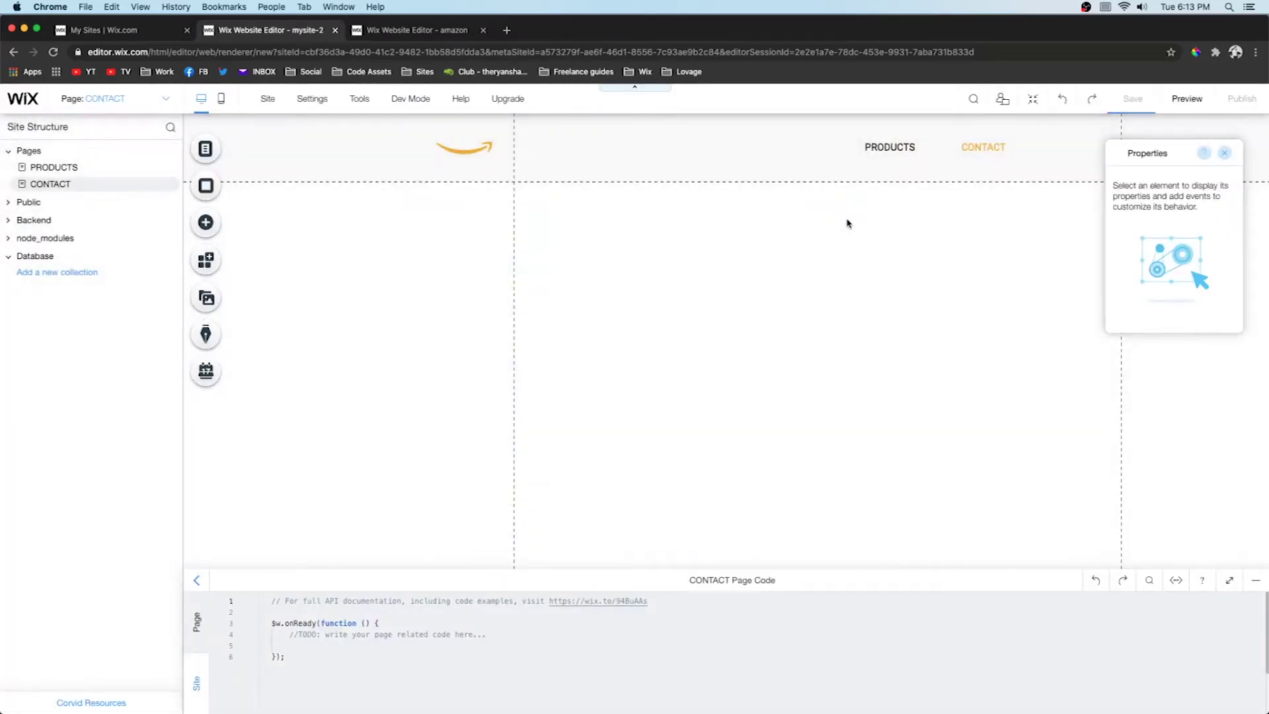
{"action": "left_click", "coordinate": [196, 579]}
{"action": "left_click", "coordinate": [1257, 584]}
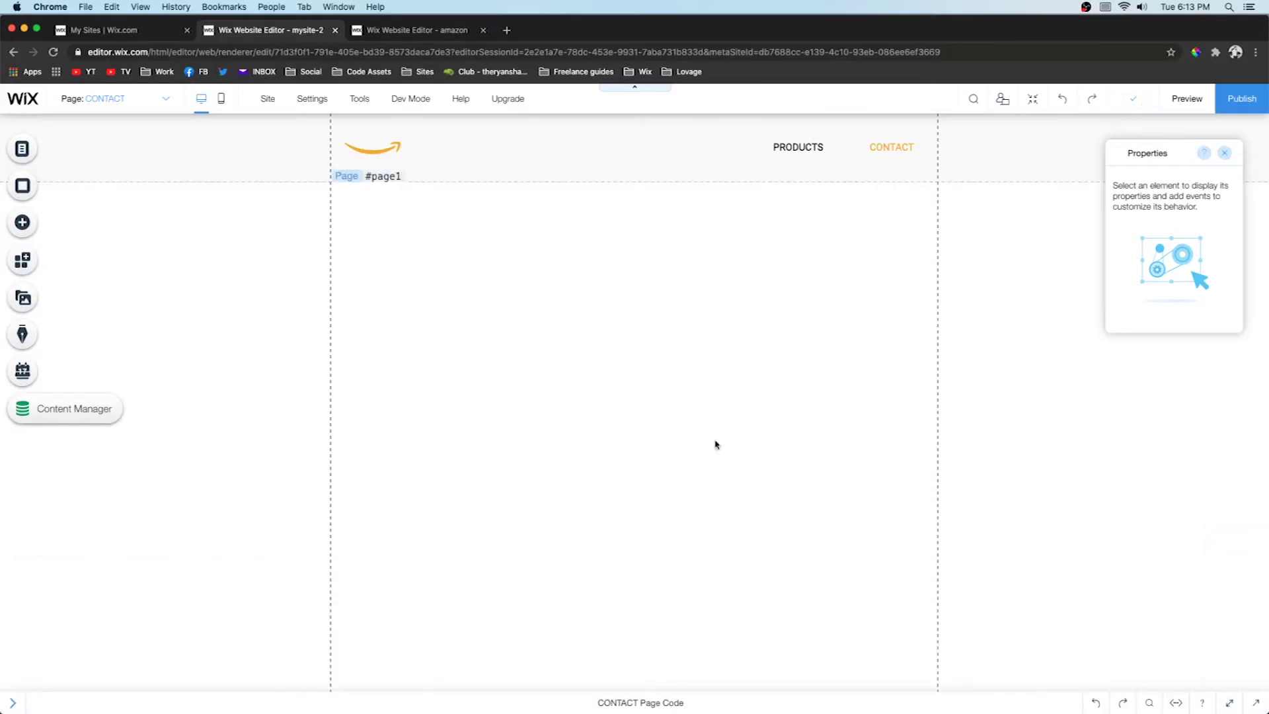
{"action": "left_click", "coordinate": [1224, 152]}
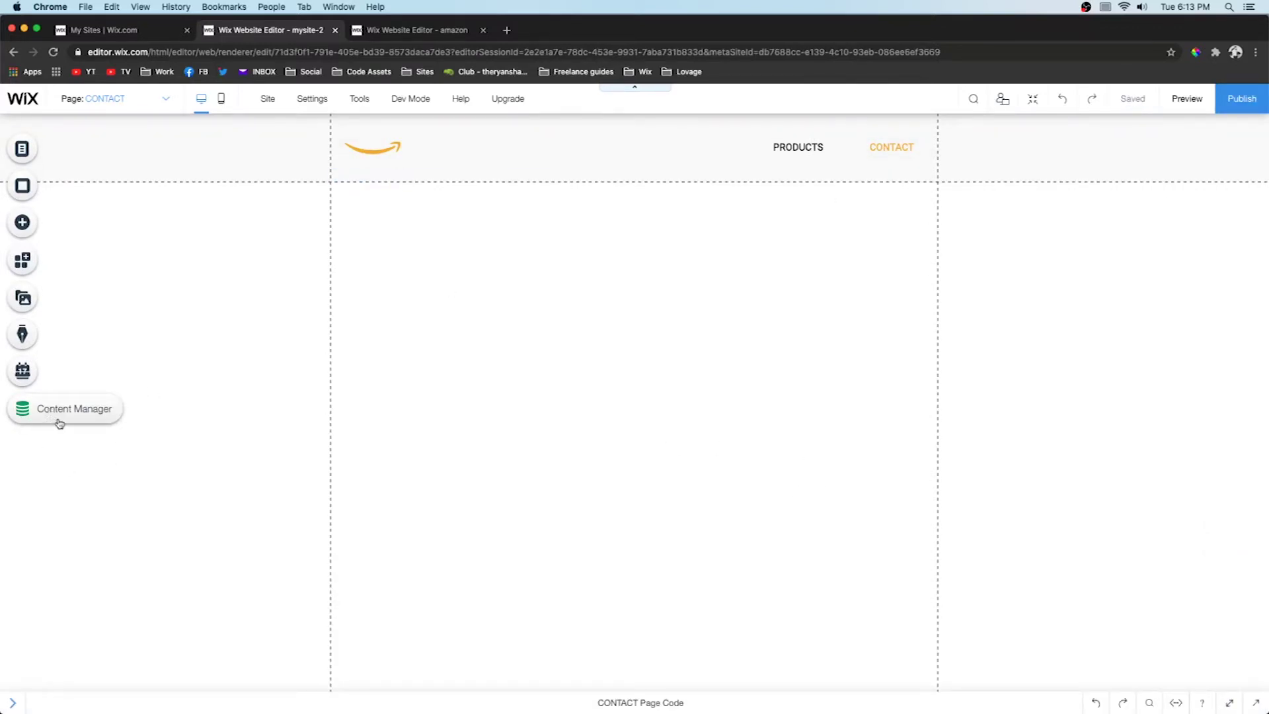
- Create a blank content collection named Products for site content
{"action": "left_click", "coordinate": [29, 410]}
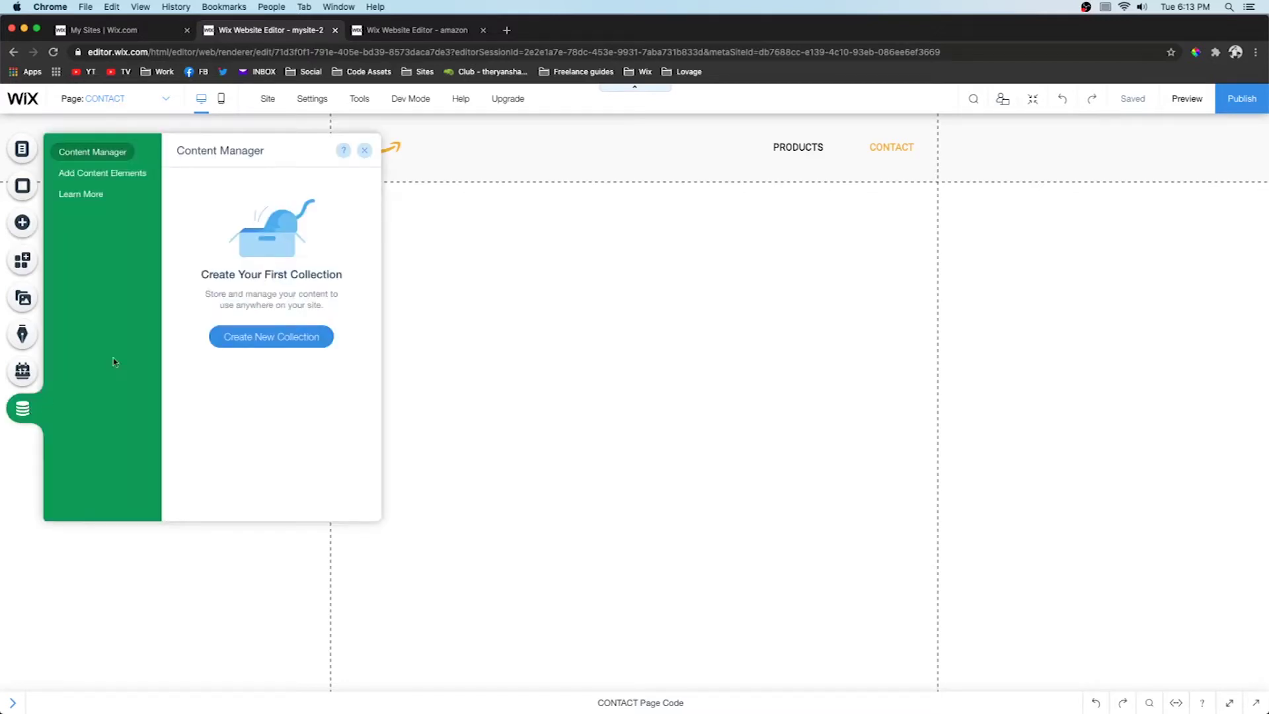
{"action": "left_click", "coordinate": [285, 334]}
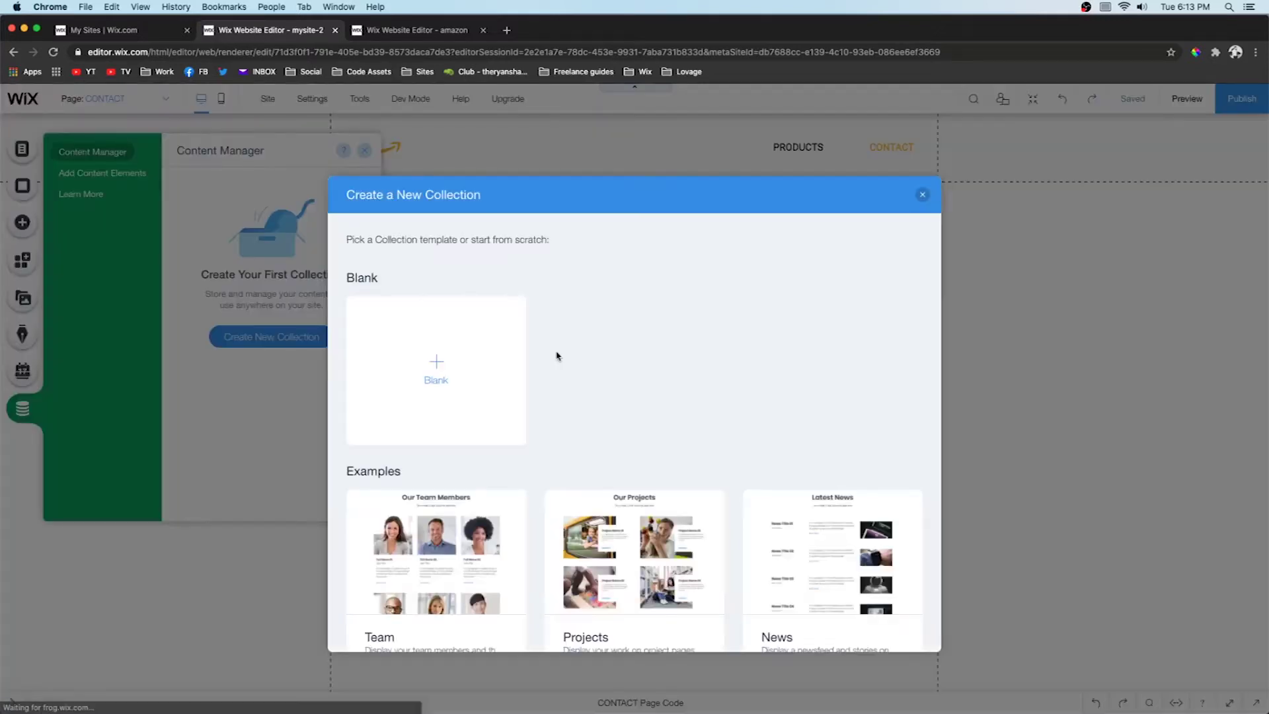
{"action": "left_click", "coordinate": [427, 371]}
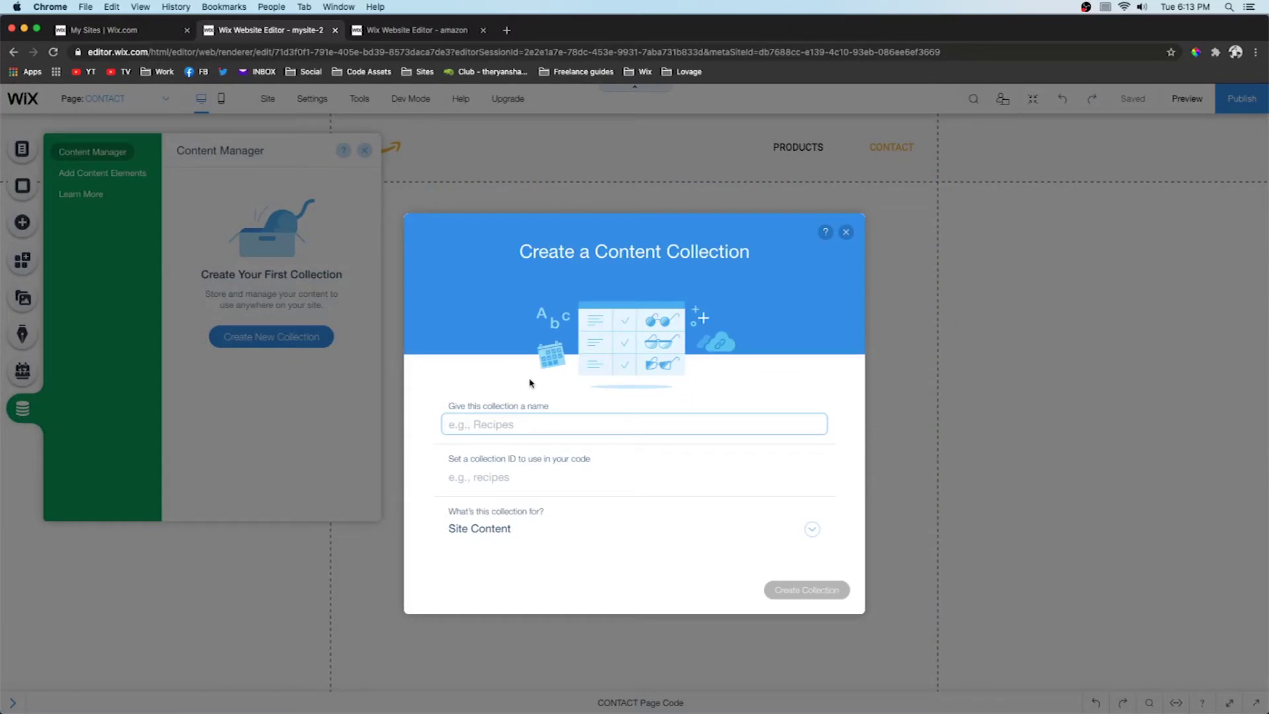
{"action": "type", "text": "Products"}
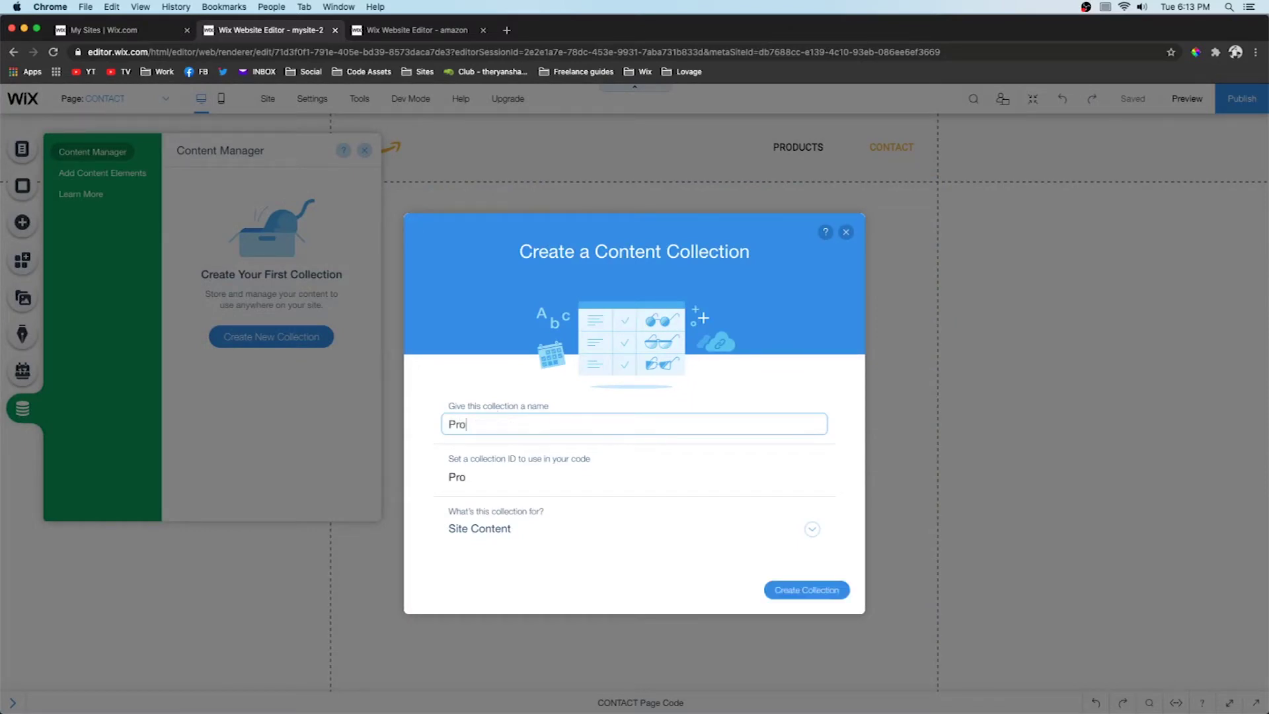
{"action": "left_click", "coordinate": [799, 589]}
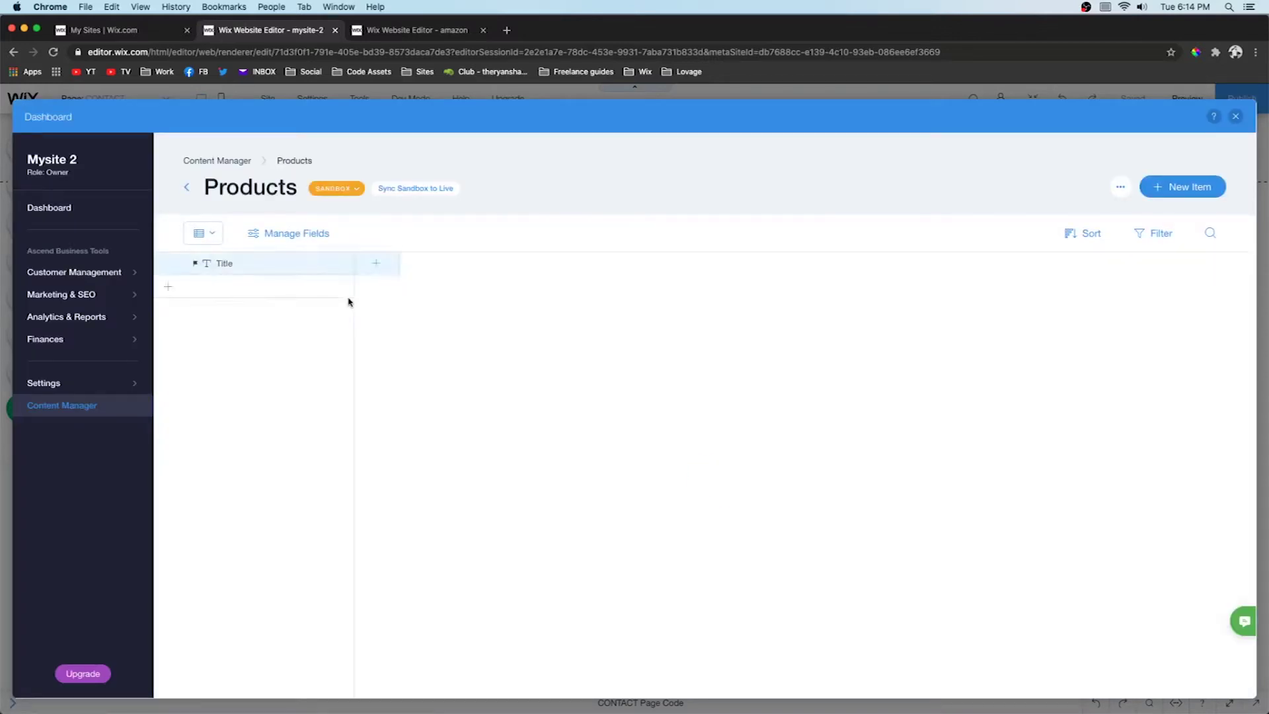
- Rename the collection's Title field as Product Name
{"action": "left_click", "coordinate": [223, 264]}
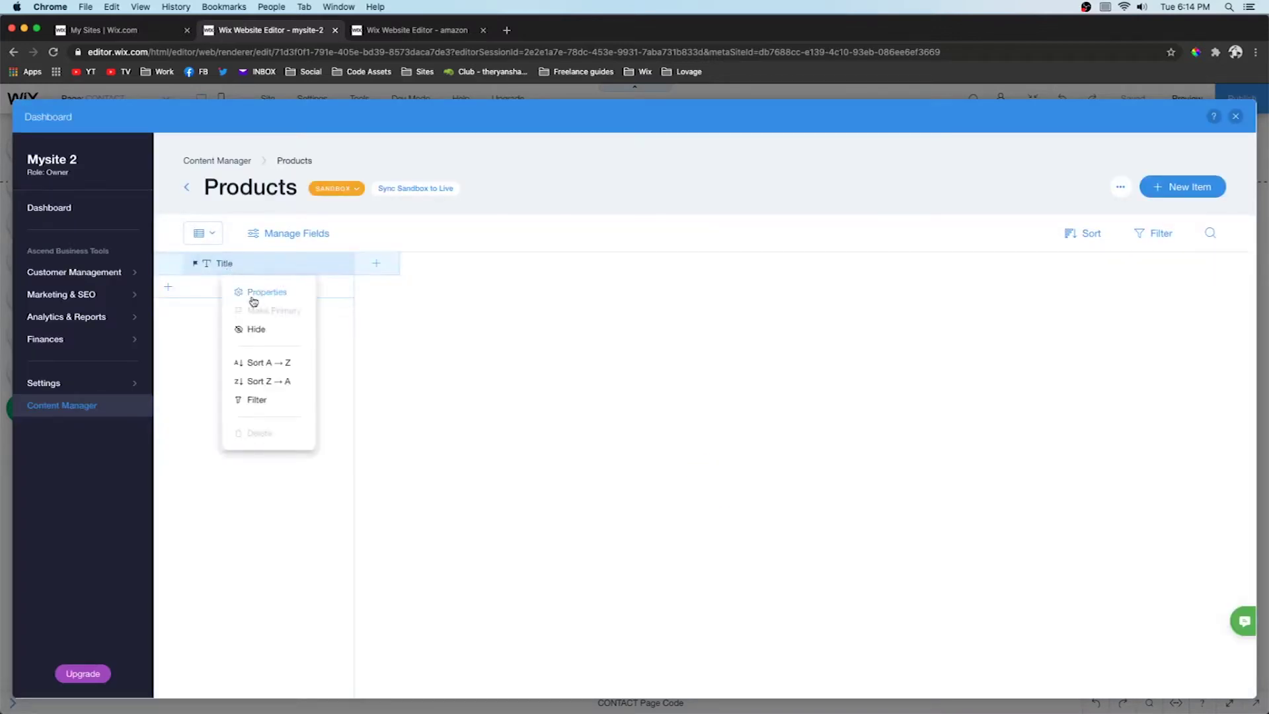
{"action": "left_click", "coordinate": [253, 294]}
{"action": "key", "text": "super+a"}
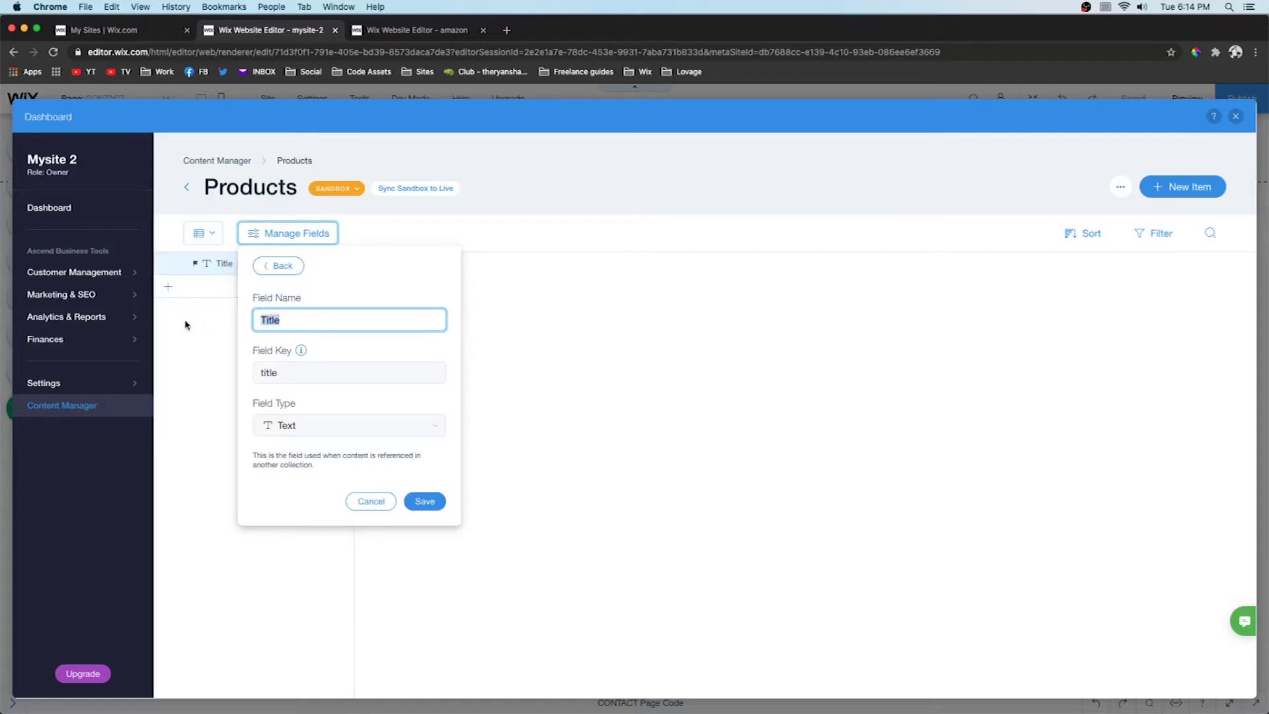
{"action": "type", "text": "Product Name"}
{"action": "key", "text": "Return"}
- Add an Image field named Product Image to the Products collection
{"action": "left_click", "coordinate": [371, 269]}
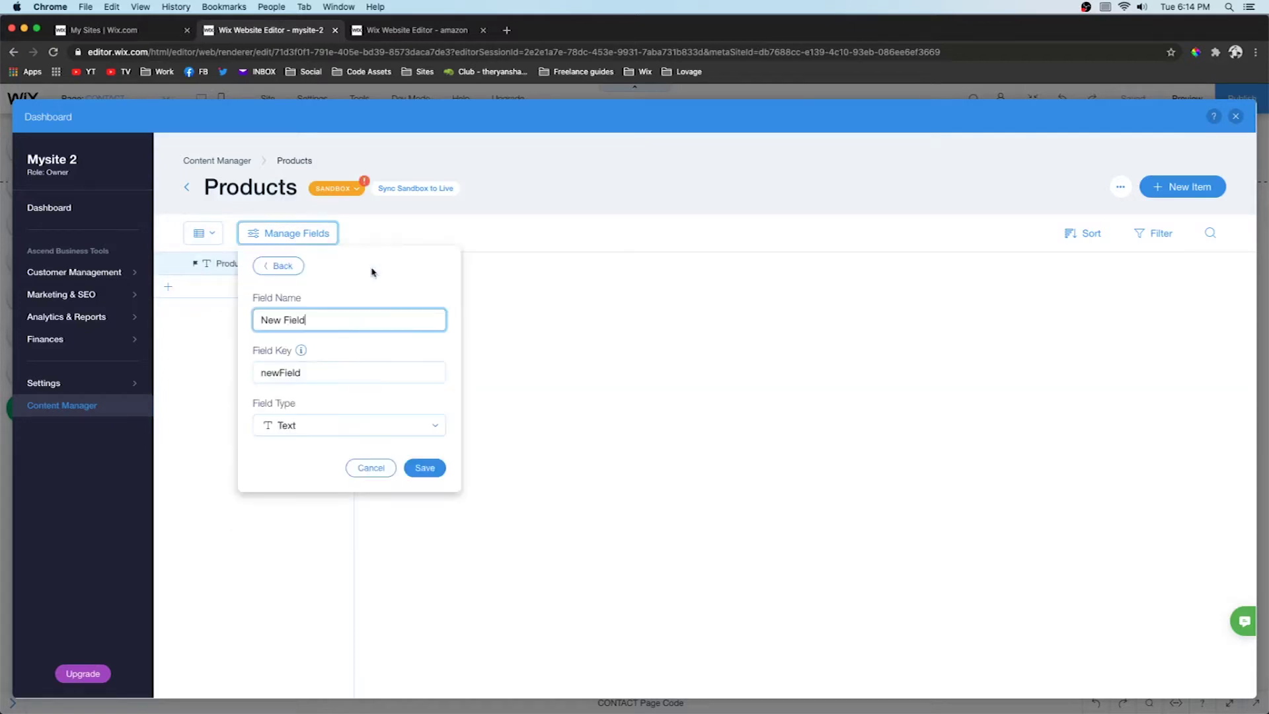
{"action": "key", "text": "super+a"}
{"action": "type", "text": "Proid"}
{"action": "key", "text": "BackSpace"}
{"action": "key", "text": "BackSpace"}
{"action": "type", "text": "duct Image"}
{"action": "left_click", "coordinate": [291, 426]}
{"action": "left_click", "coordinate": [297, 474]}
{"action": "key", "text": "Return"}
- Add a Text field named Product Description to the collection
{"action": "left_click", "coordinate": [502, 268]}
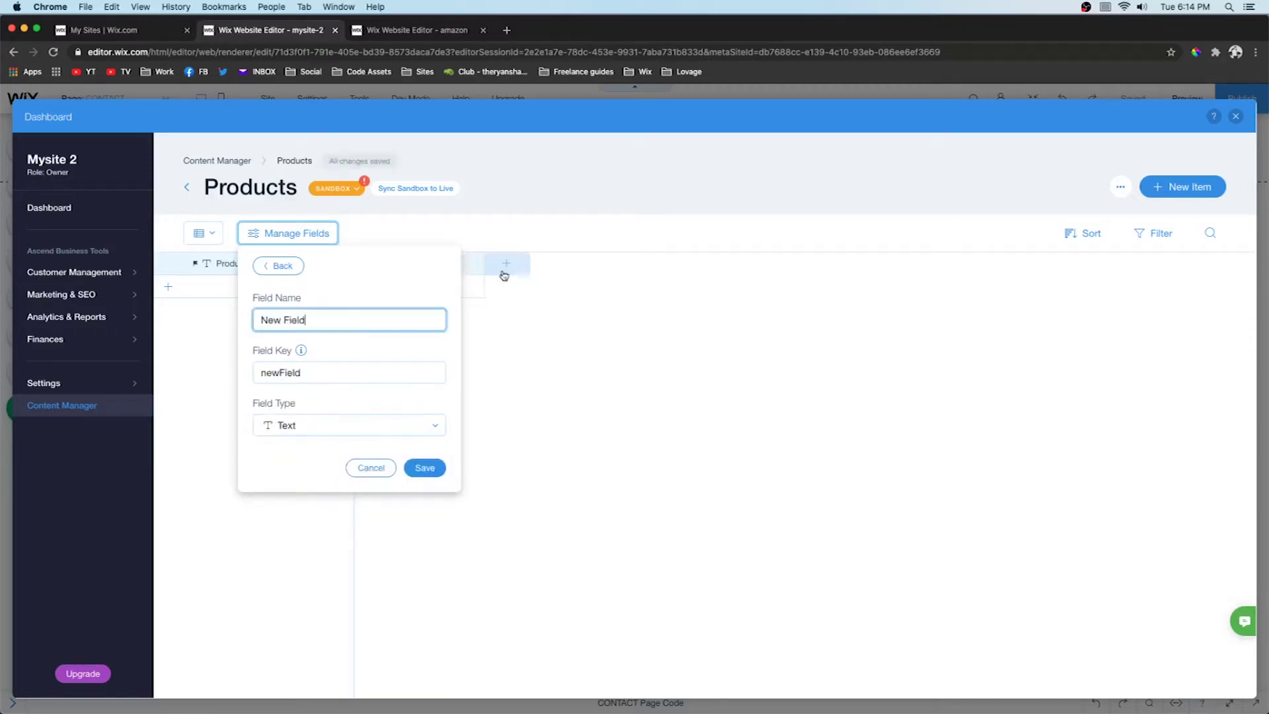
{"action": "key", "text": "super+a"}
{"action": "type", "text": "Product"}
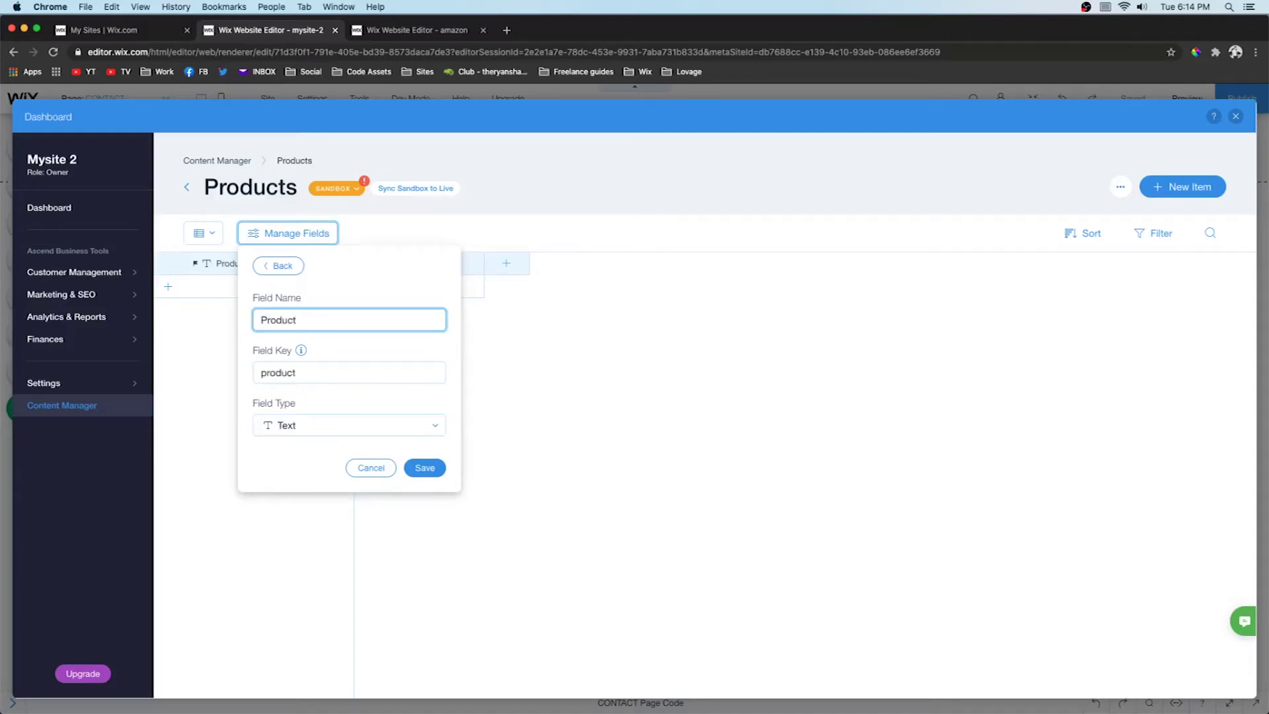
{"action": "type", "text": " Description"}
{"action": "key", "text": "Return"}
- Add a Text field named Product Price to the collection
{"action": "left_click", "coordinate": [631, 266]}
{"action": "left_click_drag", "start_coordinate": [324, 324], "coordinate": [230, 326]}
{"action": "type", "text": "Product Price"}
{"action": "key", "text": "Return"}
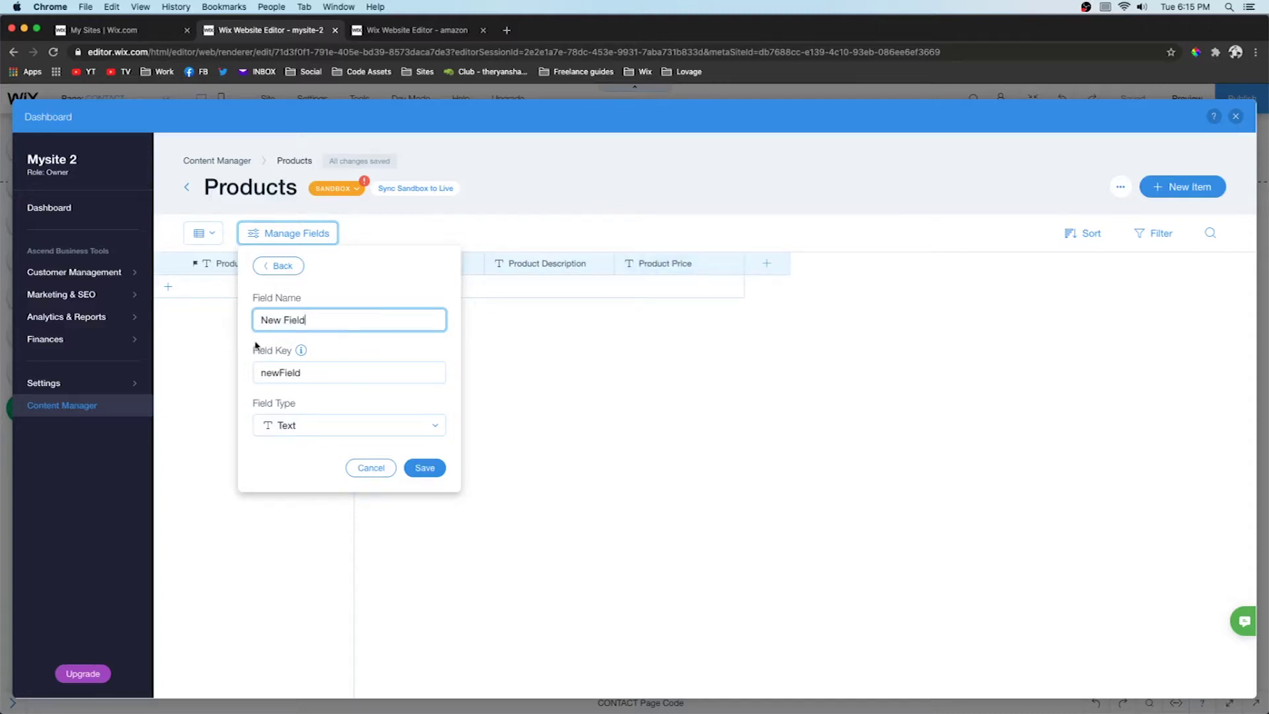
- Add a field named Category to the collection with the Tags field type
{"action": "left_click_drag", "start_coordinate": [312, 321], "coordinate": [235, 331]}
{"action": "type", "text": "Category"}
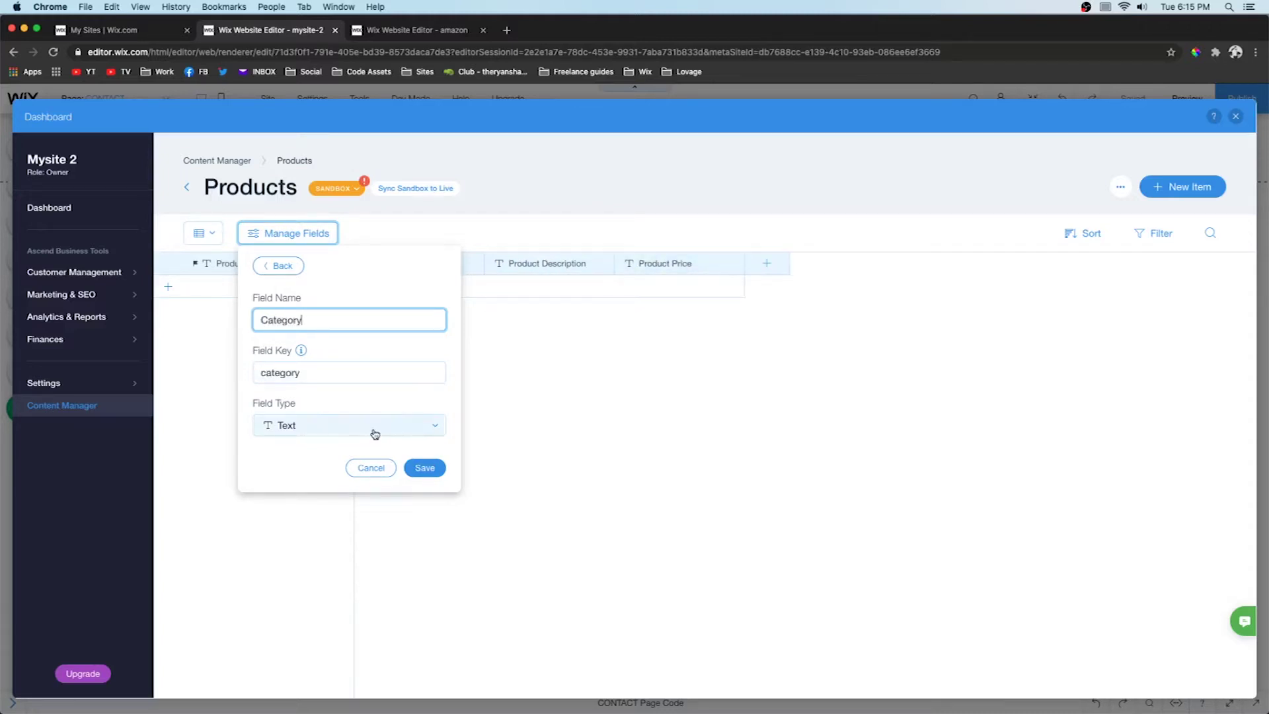
{"action": "left_click", "coordinate": [371, 430]}
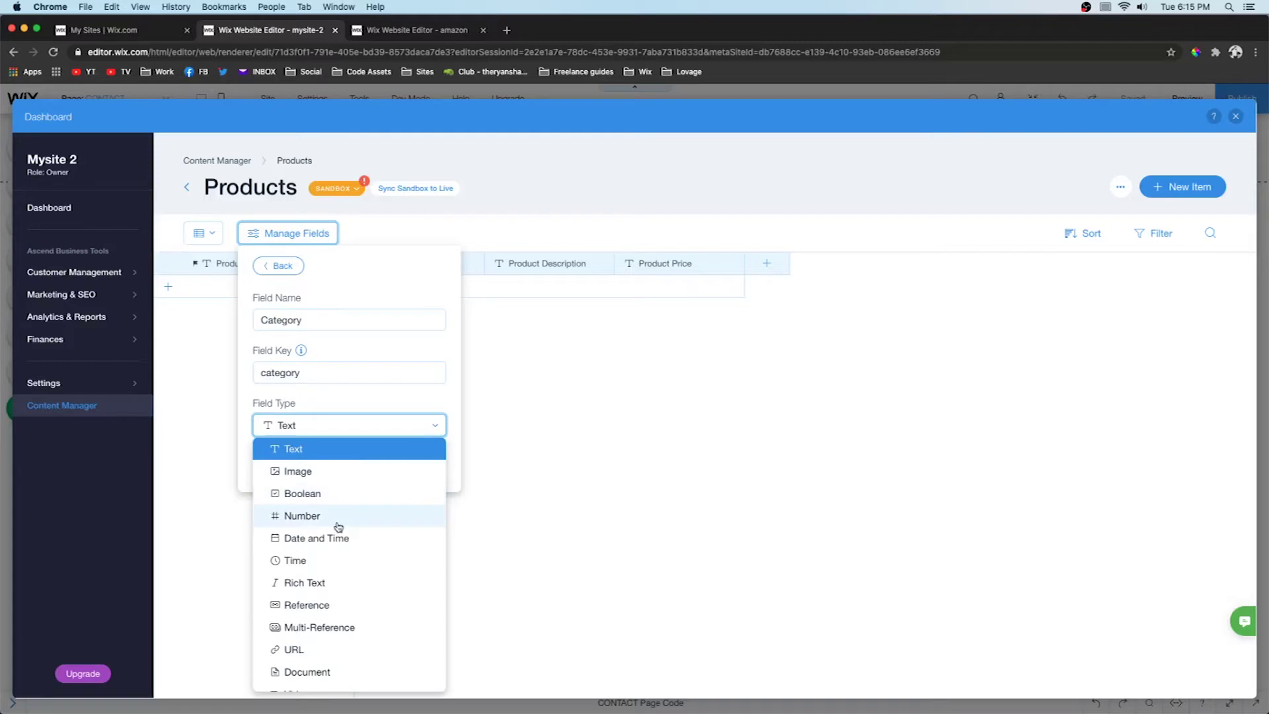
{"action": "scroll", "coordinate": [338, 528], "scroll_direction": "down", "scroll_amount": 4}
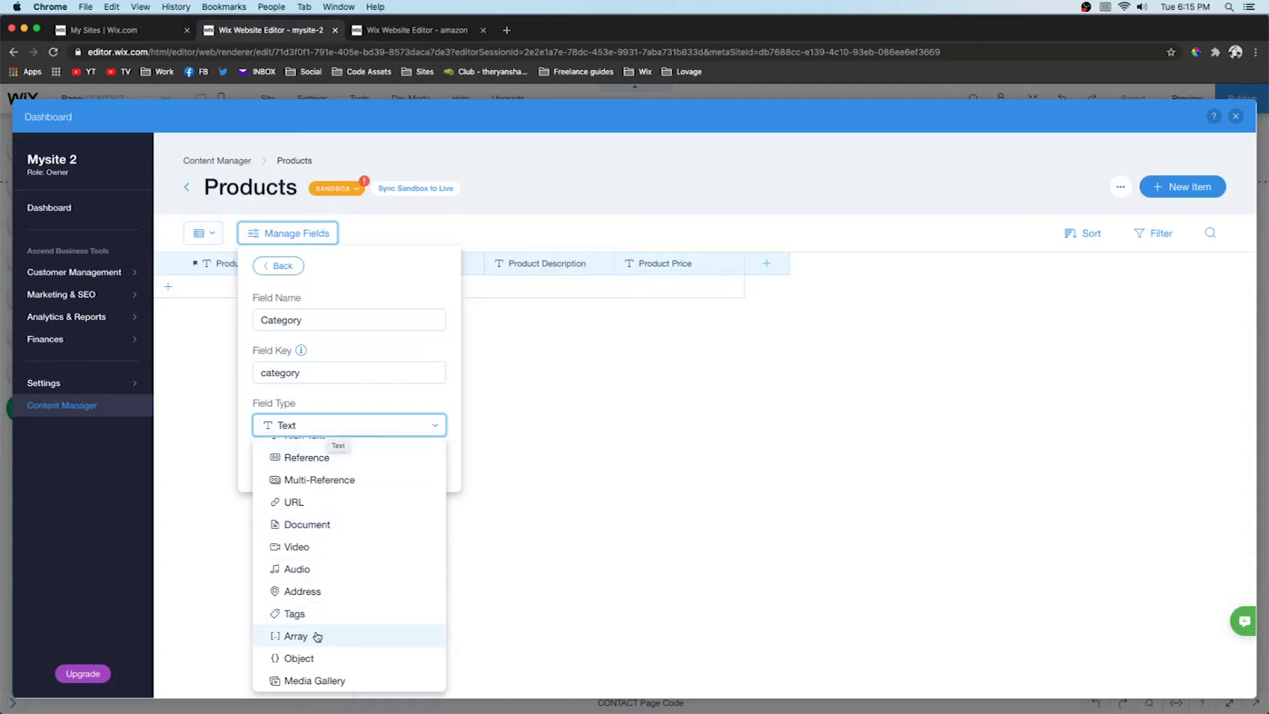
{"action": "left_click", "coordinate": [297, 613]}
{"action": "left_click", "coordinate": [424, 467]}
- Add a field named Product Gallery to the collection with the Media Gallery field type
{"action": "left_click_drag", "start_coordinate": [306, 321], "coordinate": [220, 319]}
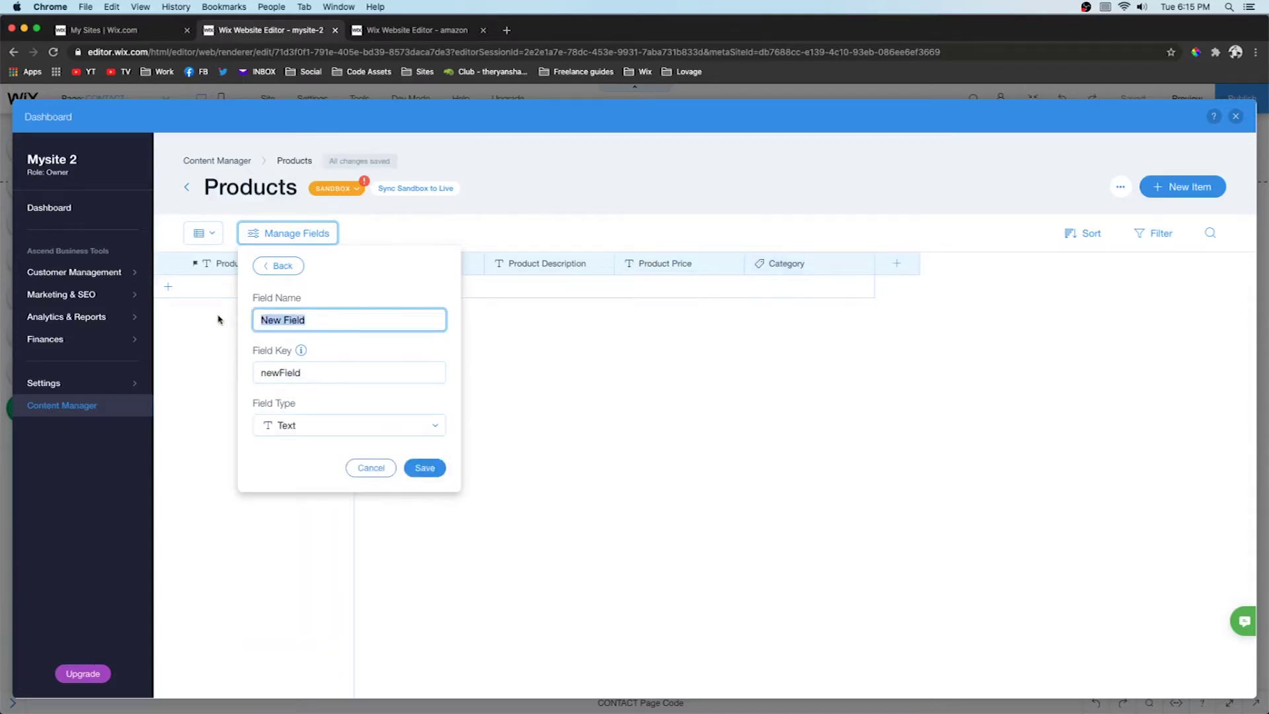
{"action": "type", "text": "Prod"}
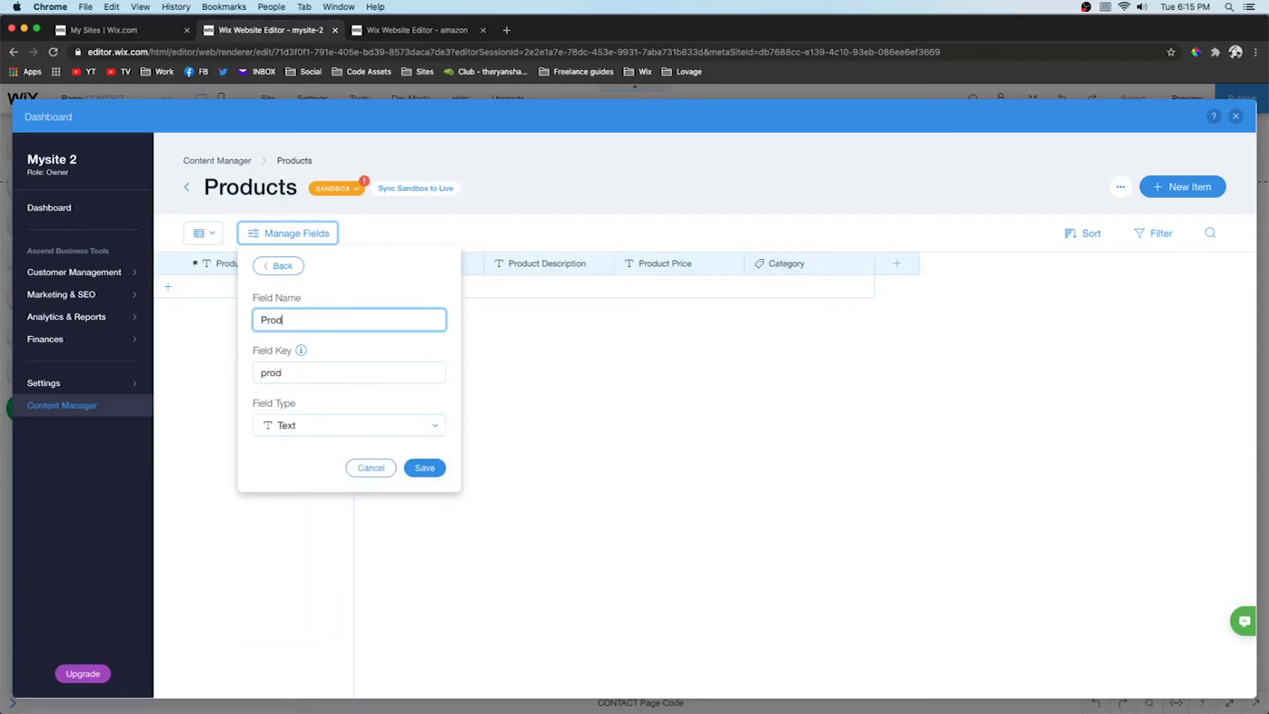
{"action": "type", "text": "uct Galle"}
{"action": "left_click", "coordinate": [344, 426]}
{"action": "scroll", "coordinate": [334, 552], "scroll_direction": "down", "scroll_amount": 3}
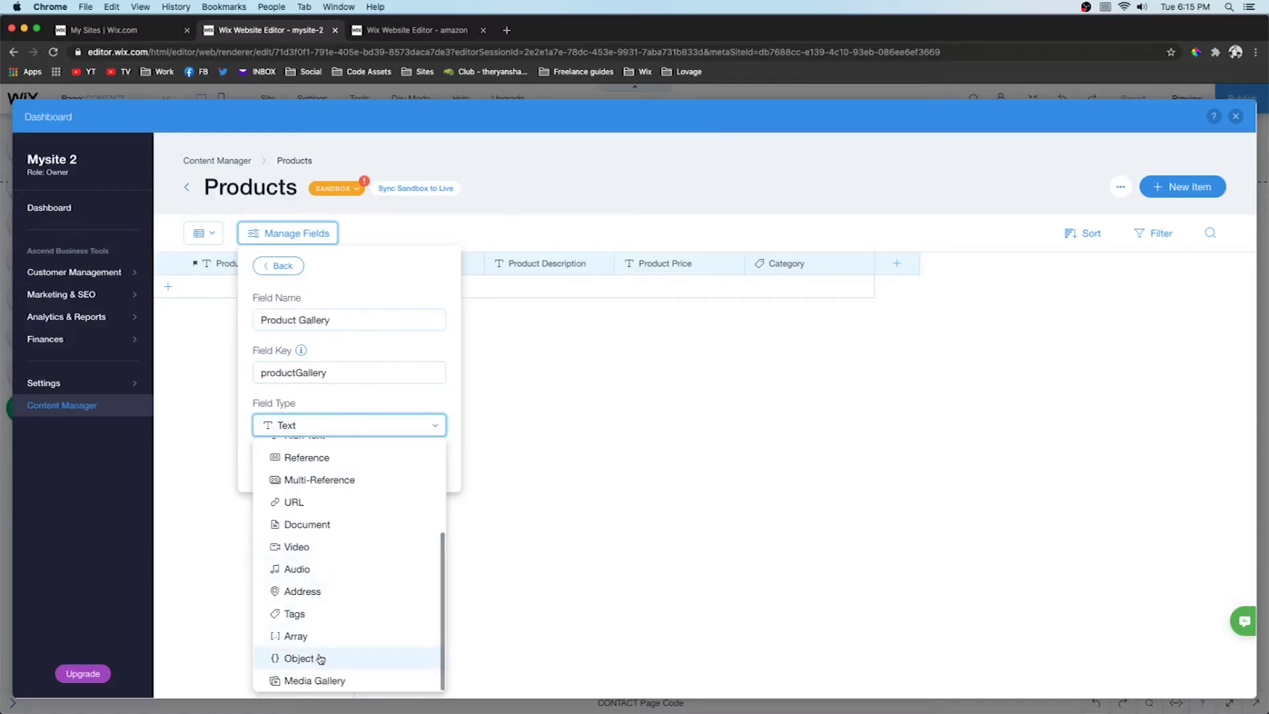
{"action": "left_click", "coordinate": [316, 680]}
{"action": "left_click", "coordinate": [425, 467]}
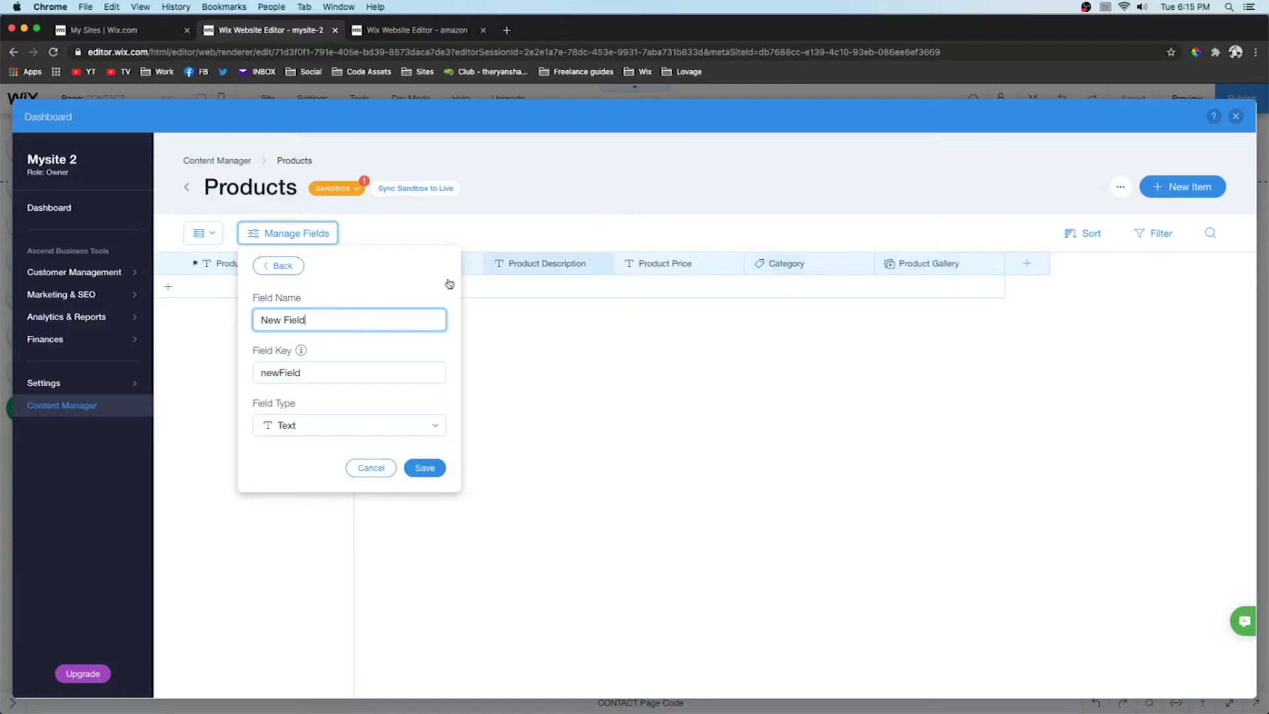
- Add a field named Product Link to the collection with the URL field type
{"action": "key", "text": "super+a"}
{"action": "type", "text": "Produc"}
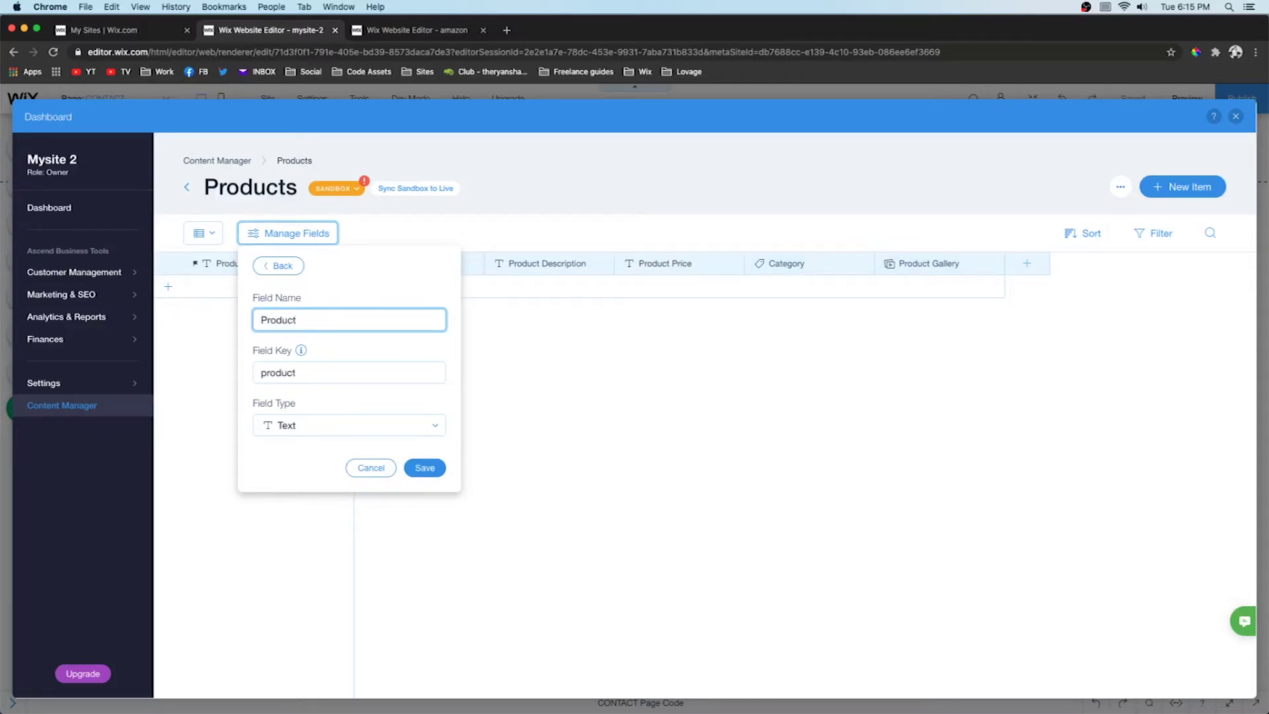
{"action": "type", "text": "t Link"}
{"action": "left_click", "coordinate": [294, 427]}
{"action": "scroll", "coordinate": [297, 581], "scroll_direction": "down", "scroll_amount": 2}
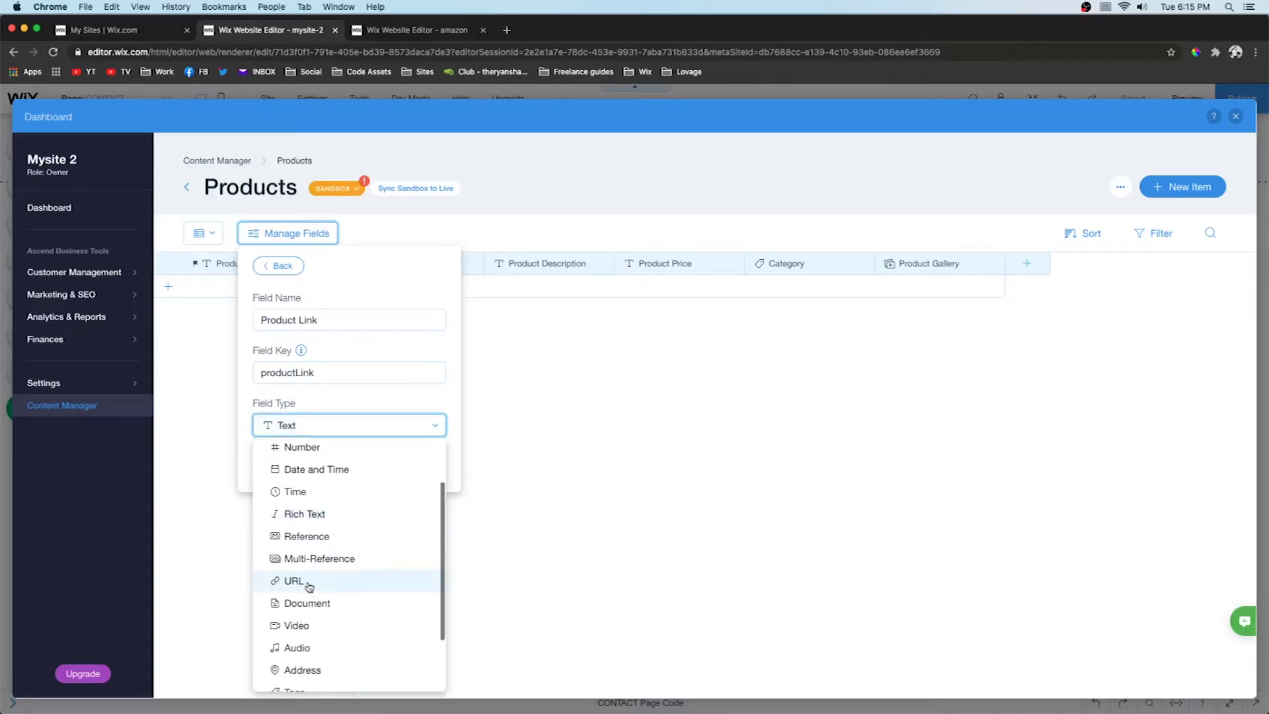
{"action": "left_click", "coordinate": [294, 581]}
{"action": "left_click", "coordinate": [411, 475]}
- Try out a sample item named asd and go through its image, description, price, category, gallery and link cells
{"action": "left_click", "coordinate": [239, 286]}
{"action": "type", "text": "asd"}
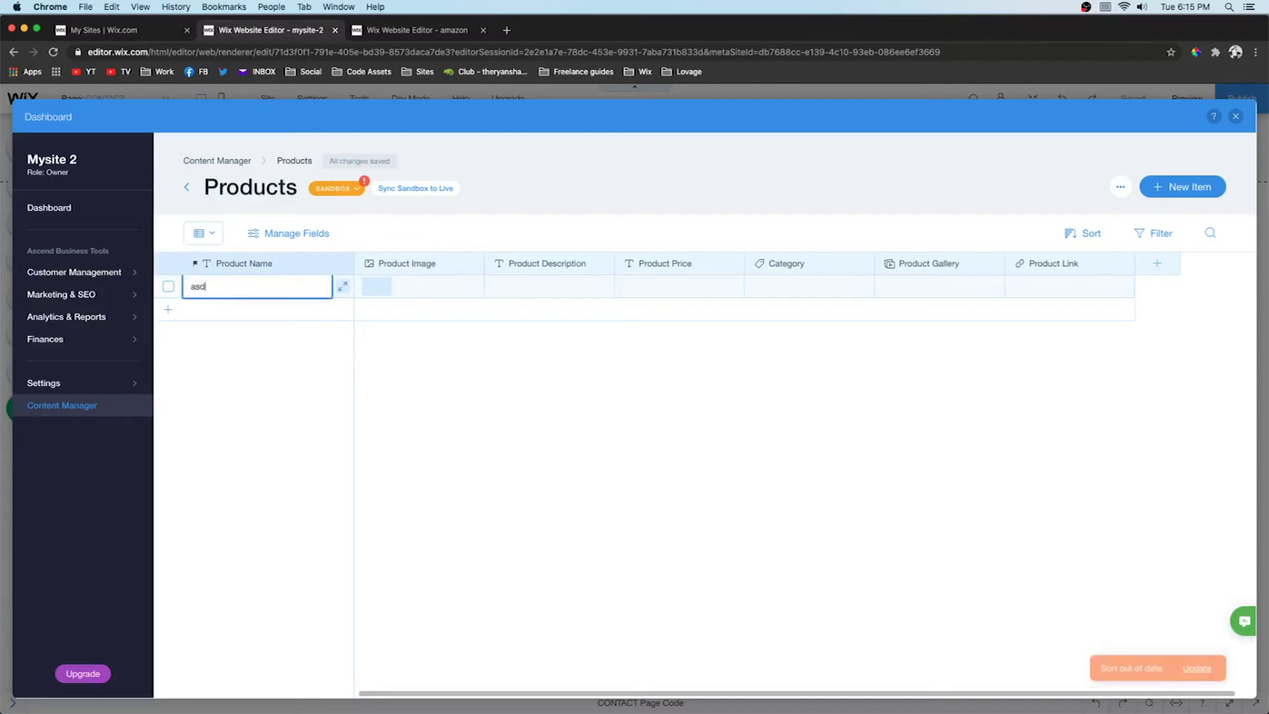
{"action": "left_click", "coordinate": [376, 295]}
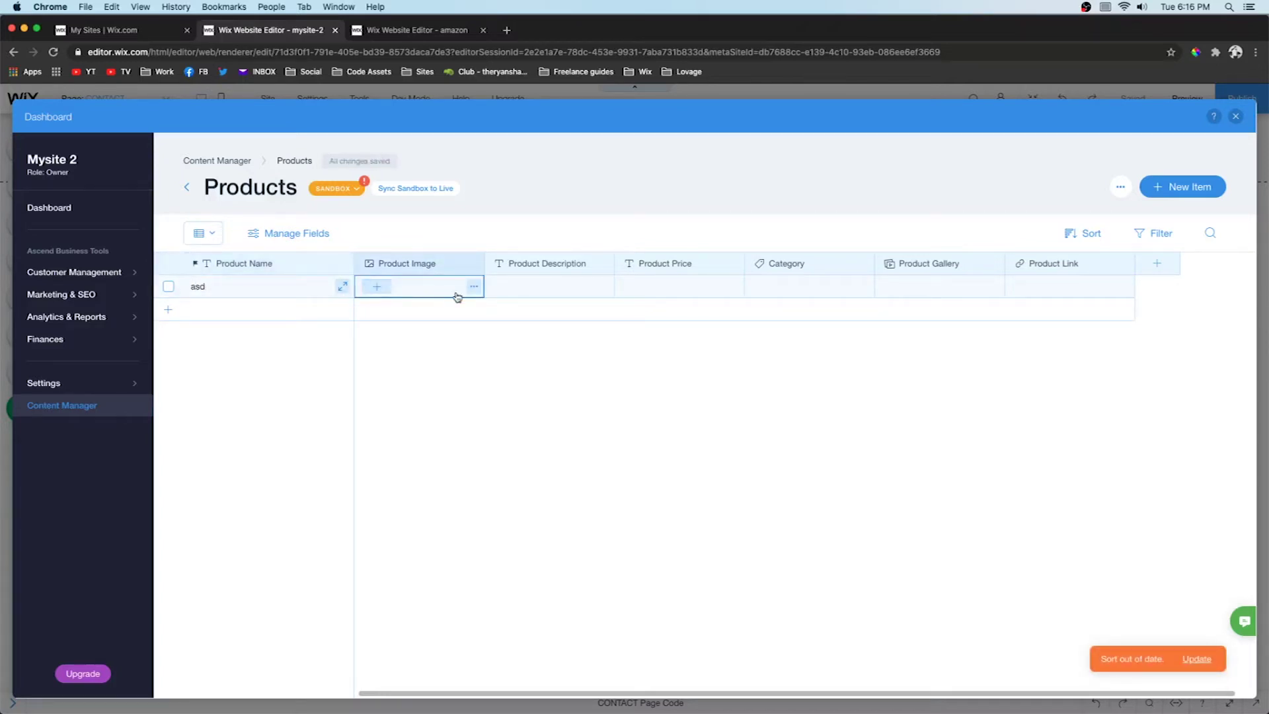
{"action": "left_click", "coordinate": [552, 286]}
{"action": "left_click", "coordinate": [558, 286]}
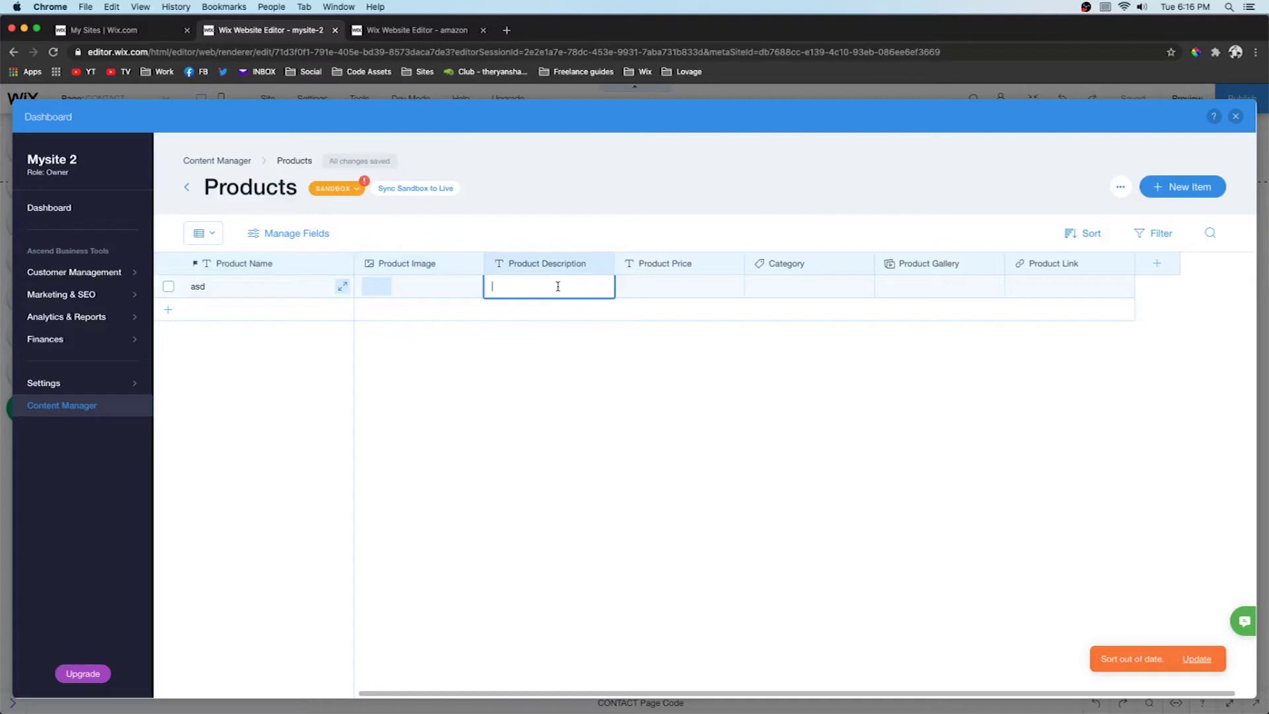
{"action": "left_click", "coordinate": [631, 296]}
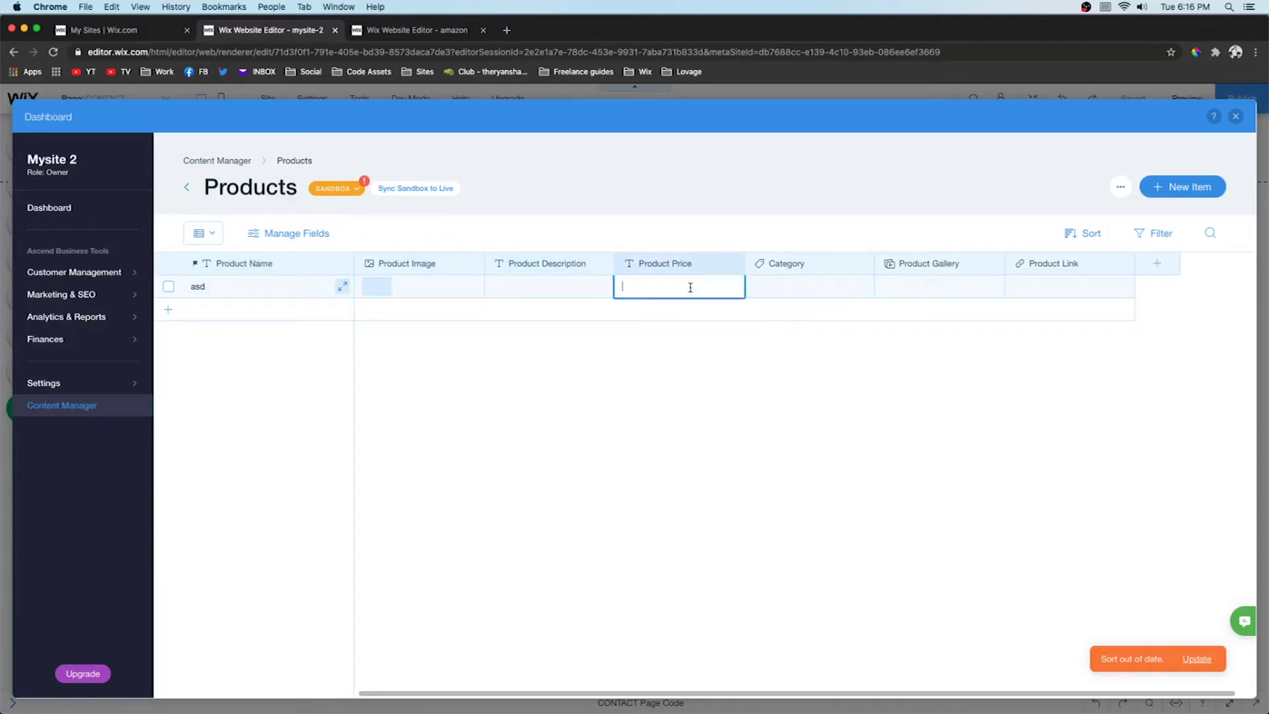
{"action": "left_click", "coordinate": [797, 292]}
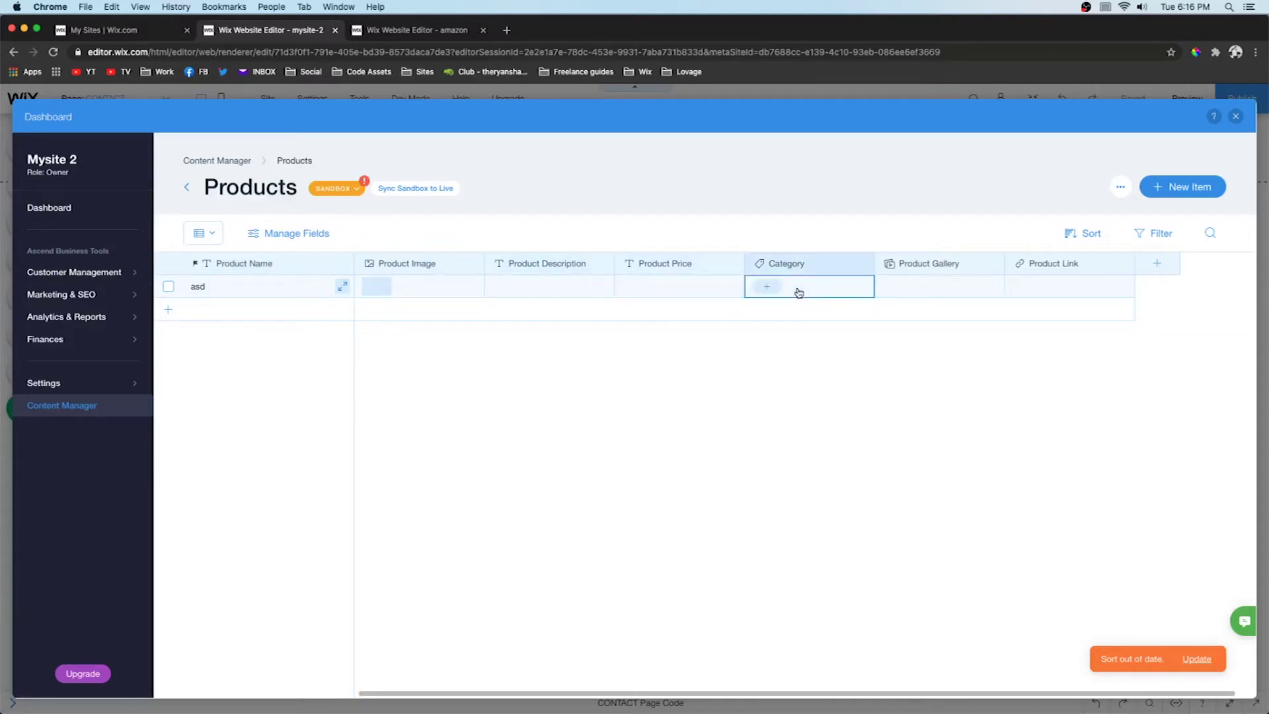
{"action": "left_click", "coordinate": [901, 292]}
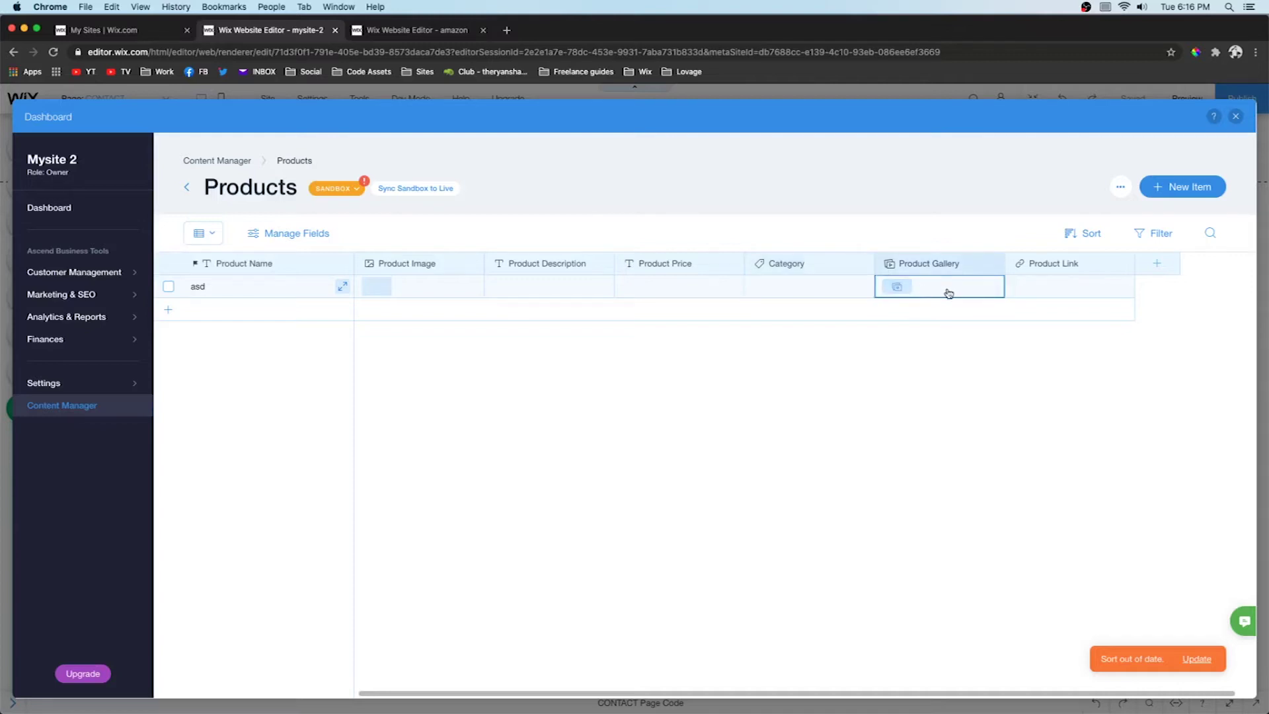
{"action": "left_click", "coordinate": [1066, 292]}
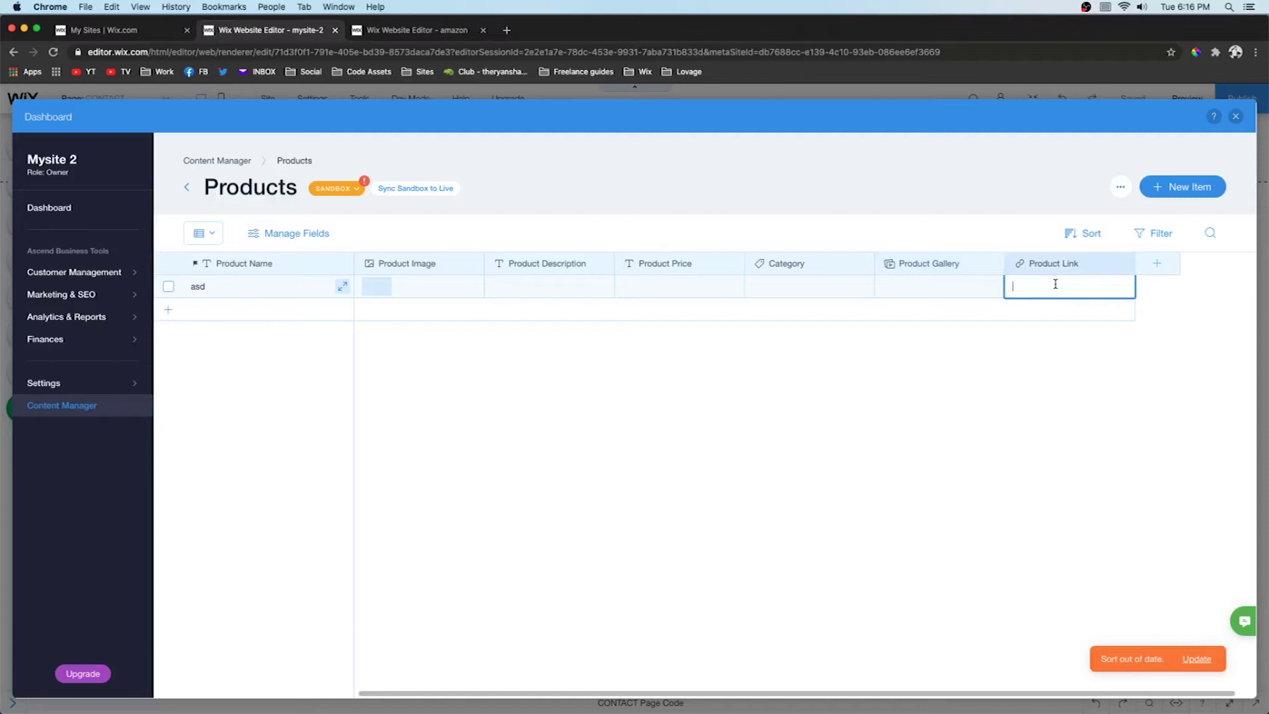
{"action": "key", "text": "Delete"}
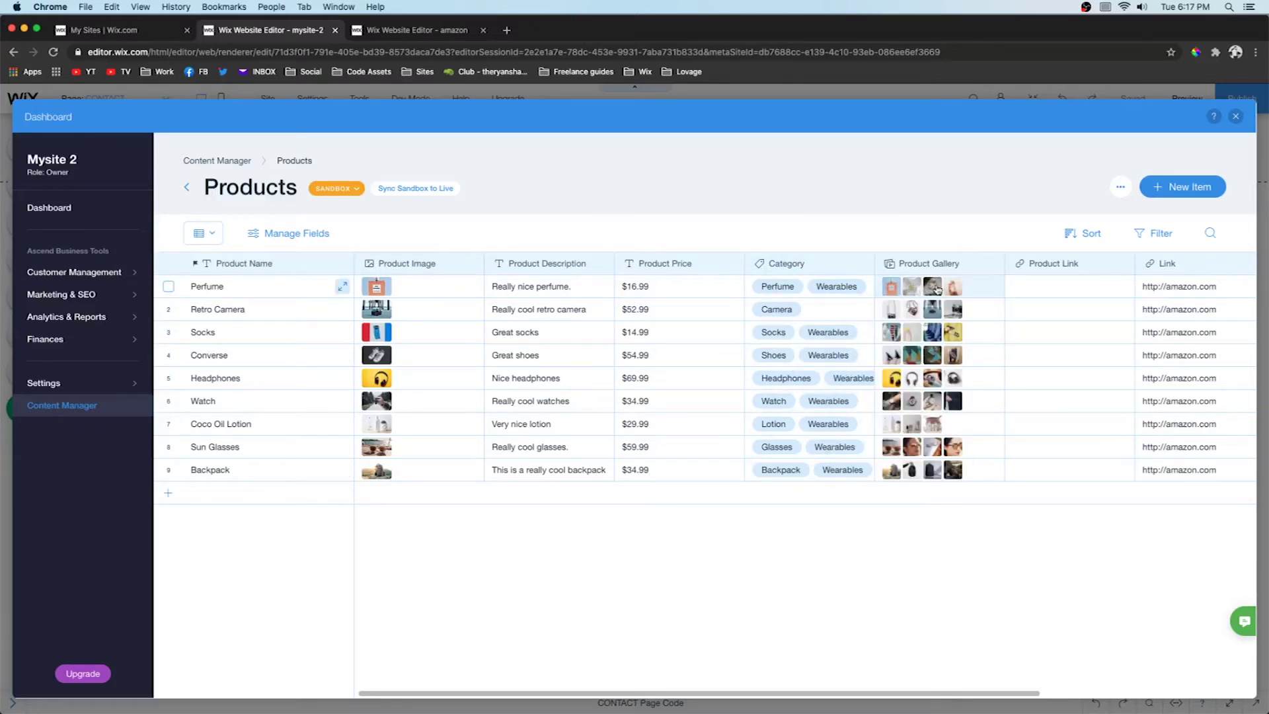
- Reopen the filled Products collection and start syncing all of its sandbox items to live
{"action": "scroll", "coordinate": [1014, 295], "scroll_direction": "right", "scroll_amount": 4}
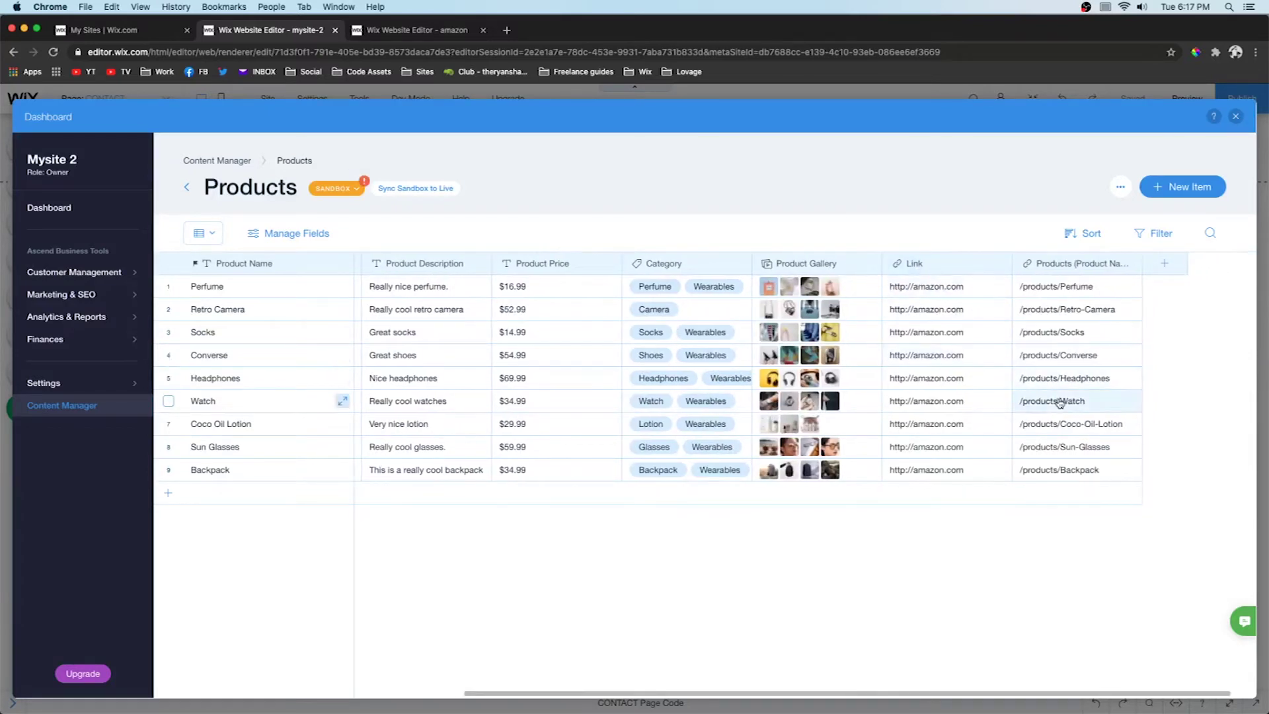
{"action": "key", "text": "Escape"}
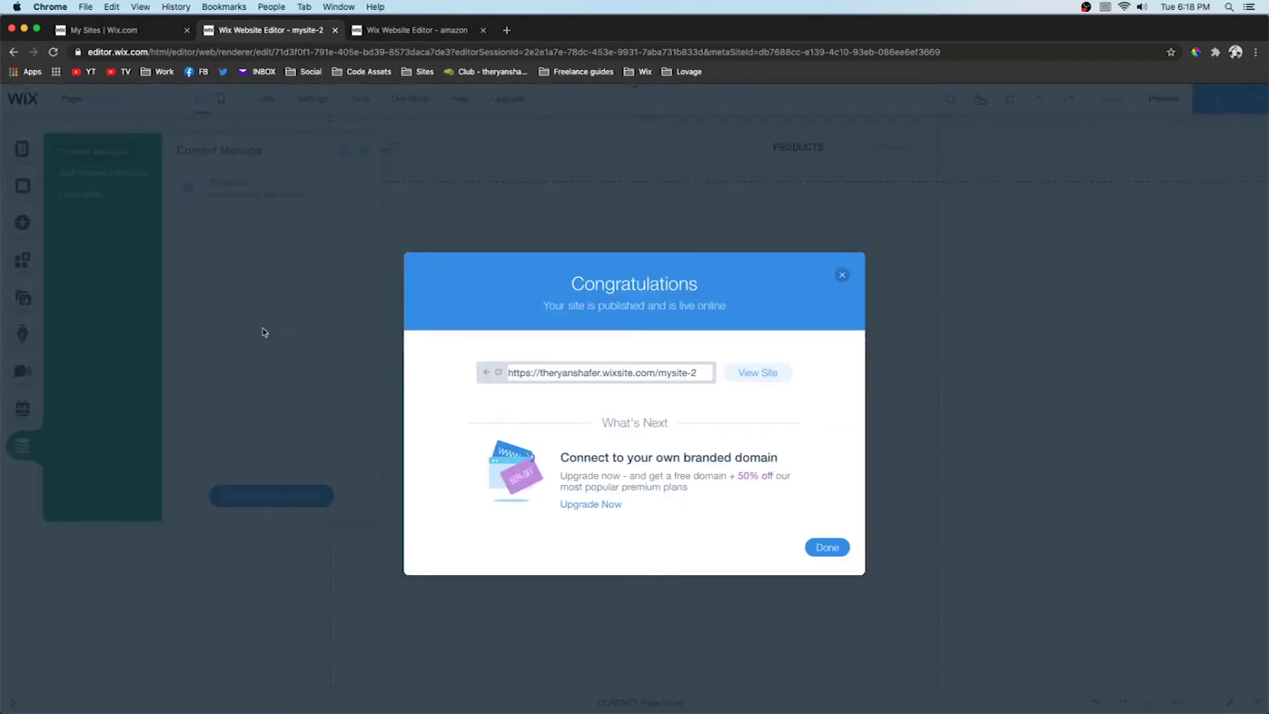
{"action": "left_click", "coordinate": [266, 333]}
{"action": "left_click", "coordinate": [230, 192]}
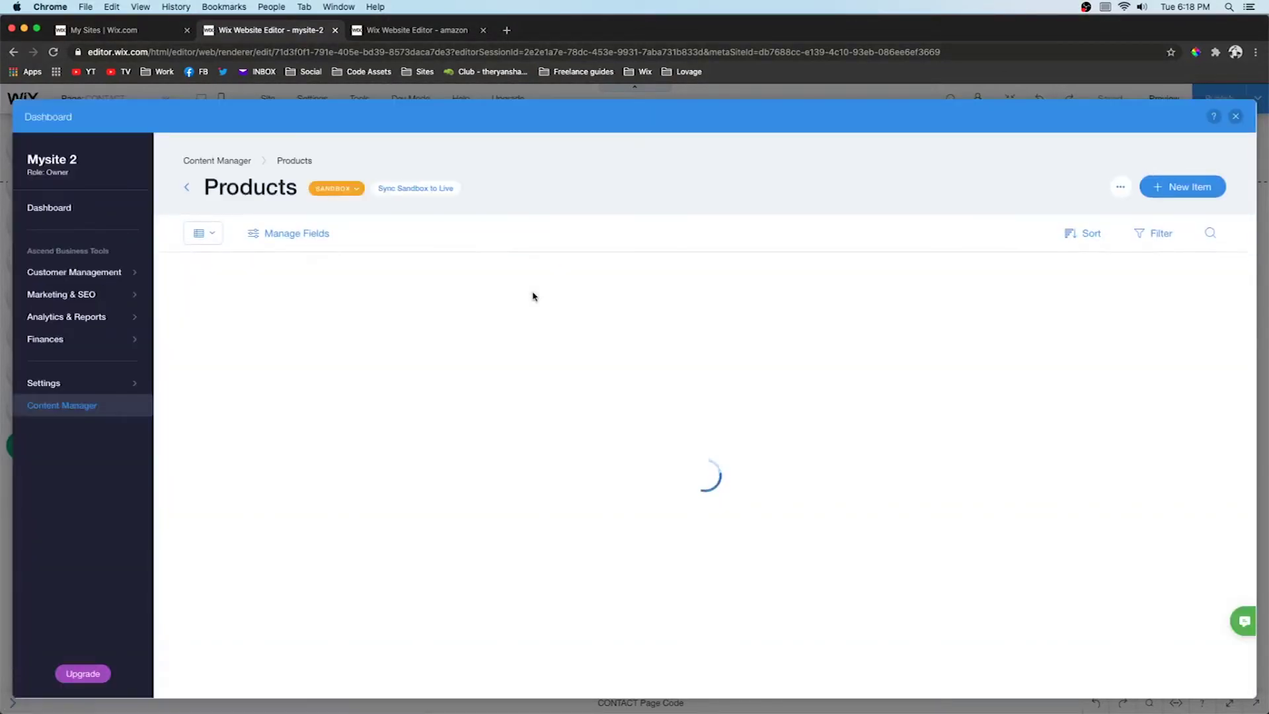
{"action": "left_click", "coordinate": [423, 192]}
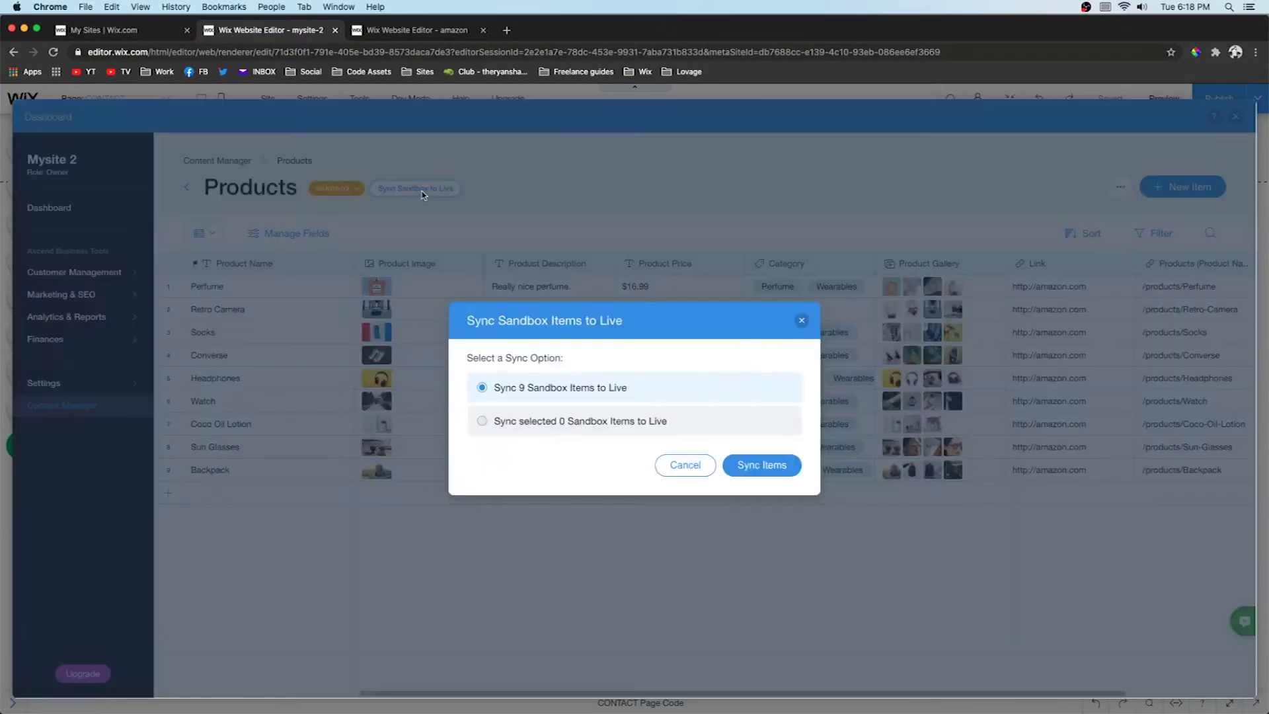
{"action": "key", "text": "Escape"}
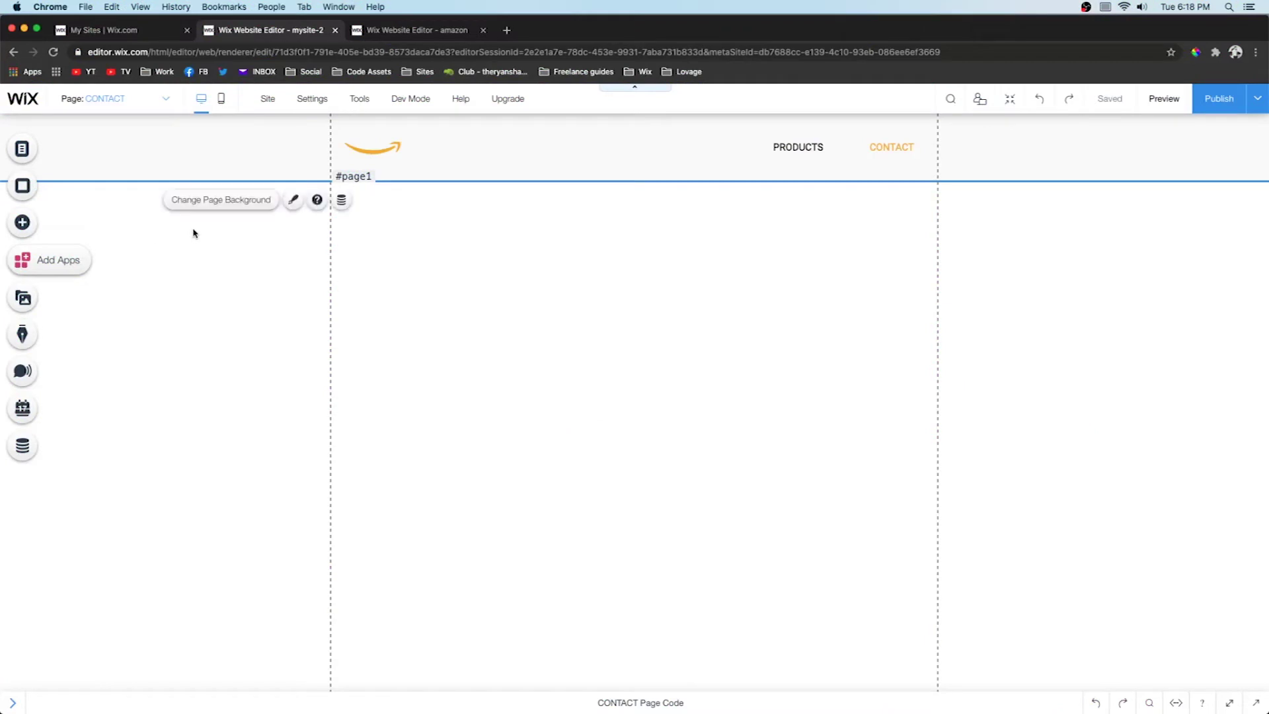
- Add the two-column repeater with full-image items, titles and View Project labels below the header on the CONTACT page
{"action": "left_click", "coordinate": [24, 225]}
{"action": "left_click", "coordinate": [82, 354]}
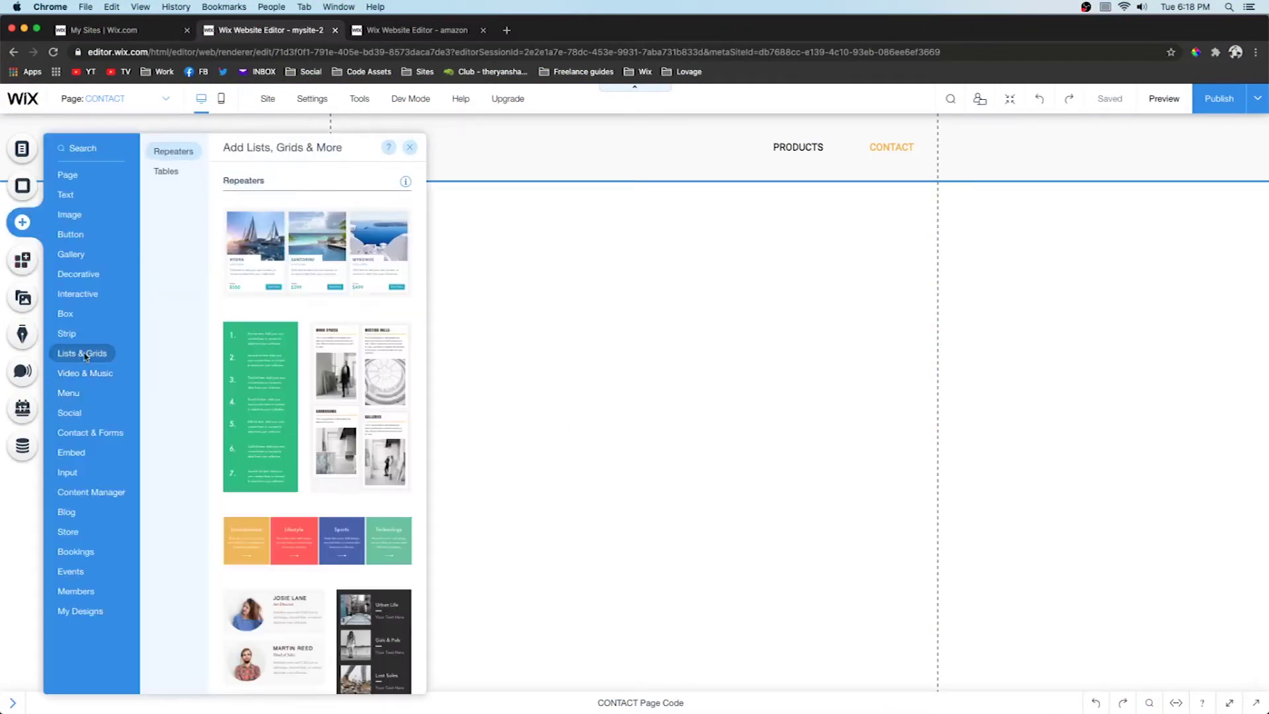
{"action": "scroll", "coordinate": [317, 462], "scroll_direction": "down", "scroll_amount": 5}
{"action": "left_click_drag", "start_coordinate": [370, 522], "coordinate": [719, 374]}
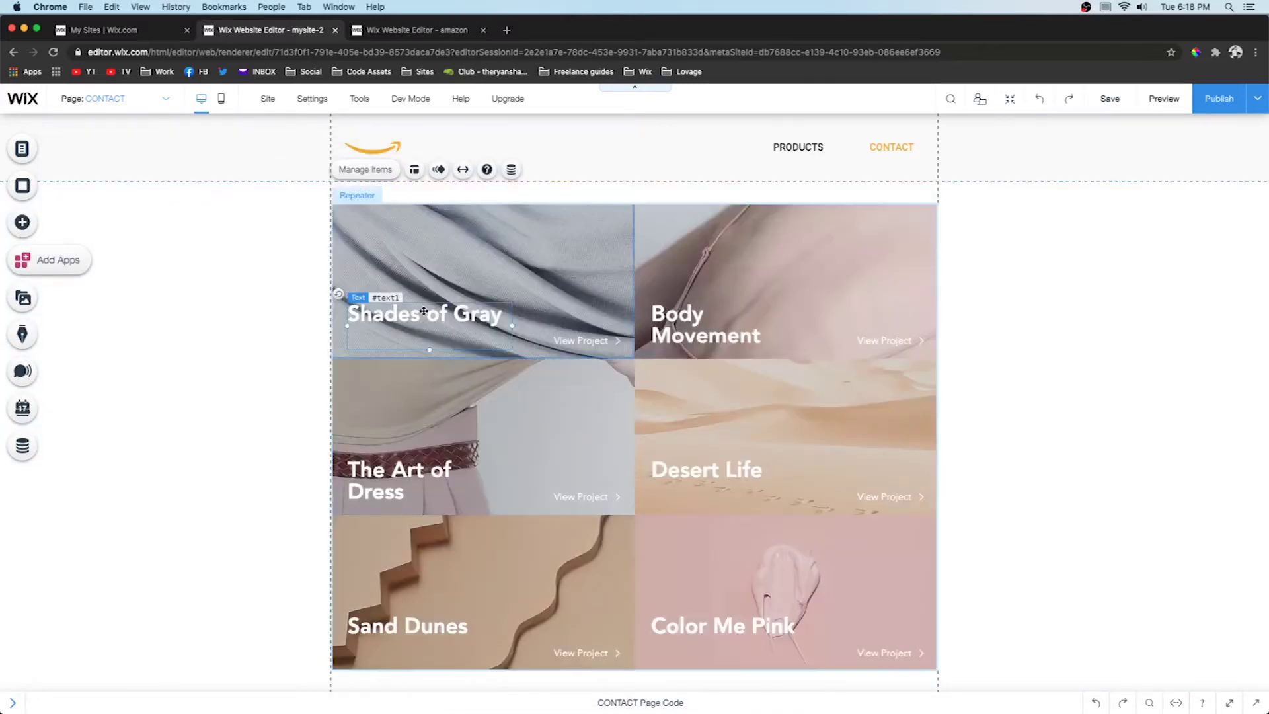
- Delete the title, the View Project label and the arrow icon from the repeater's items
{"action": "left_click", "coordinate": [456, 324]}
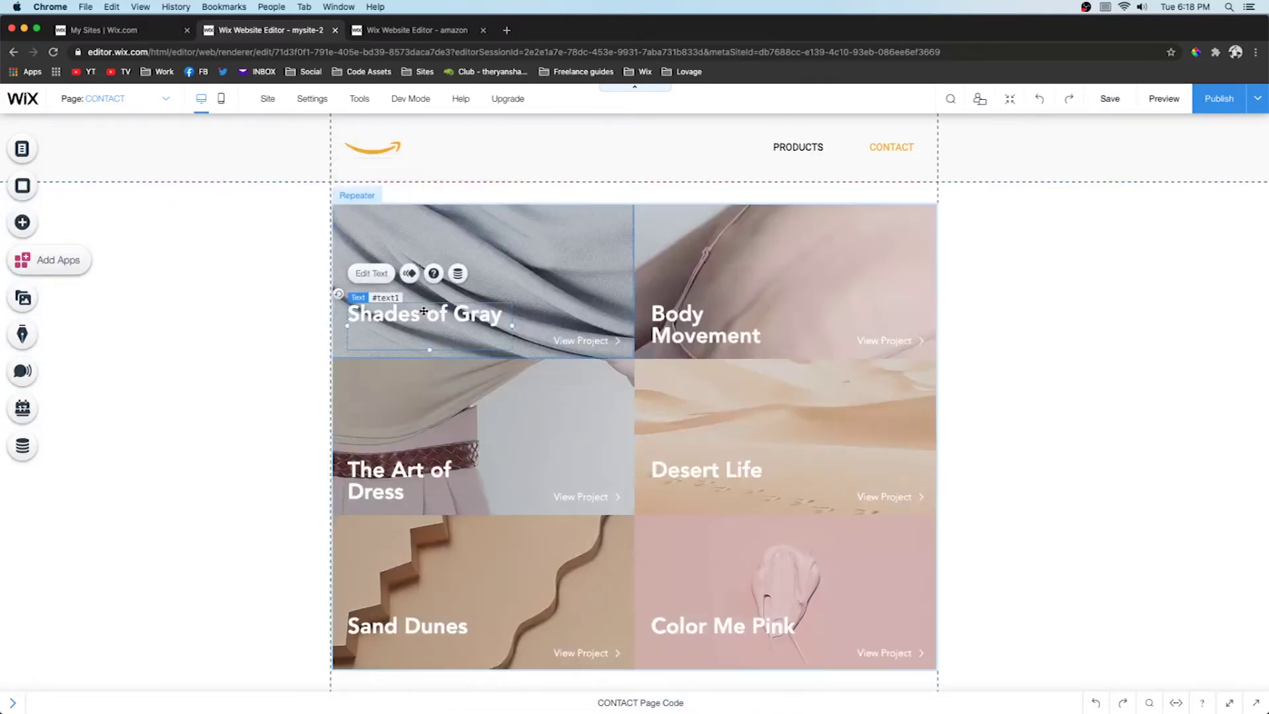
{"action": "key", "text": "Delete"}
{"action": "left_click", "coordinate": [606, 345]}
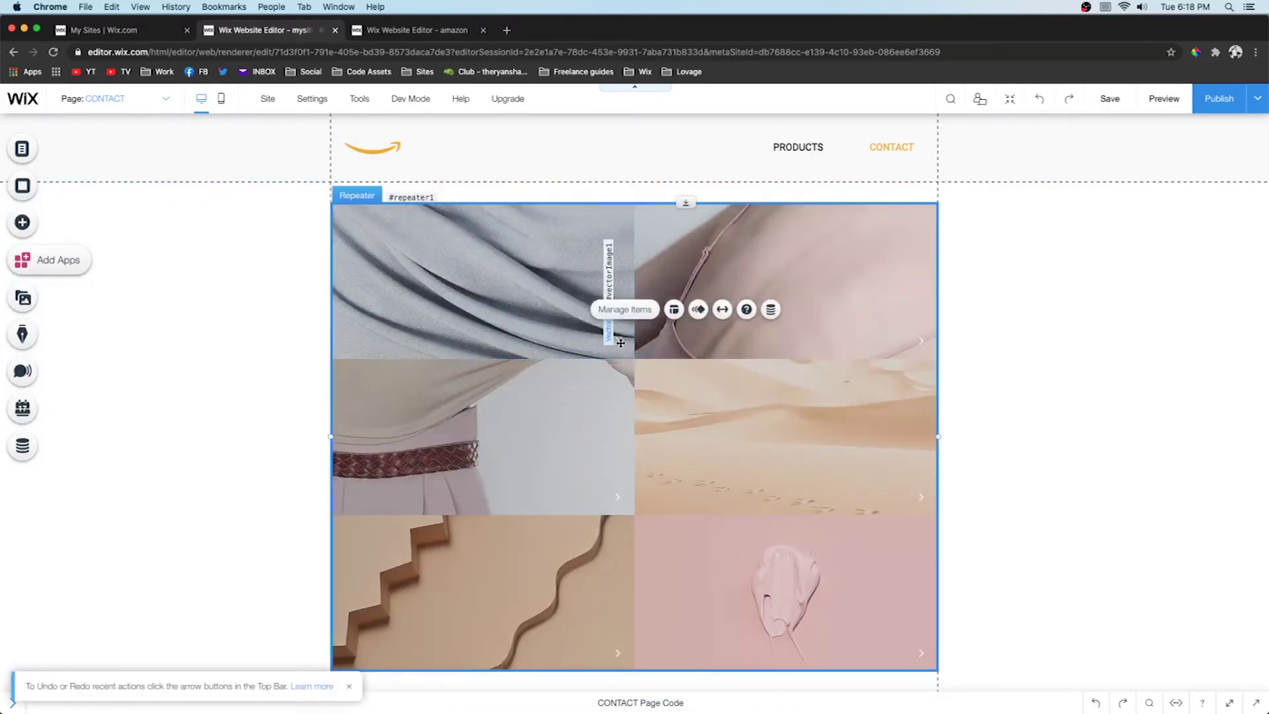
{"action": "key", "text": "Delete"}
- Stretch the repeater to full width with 80 px margins
{"action": "left_click", "coordinate": [722, 310]}
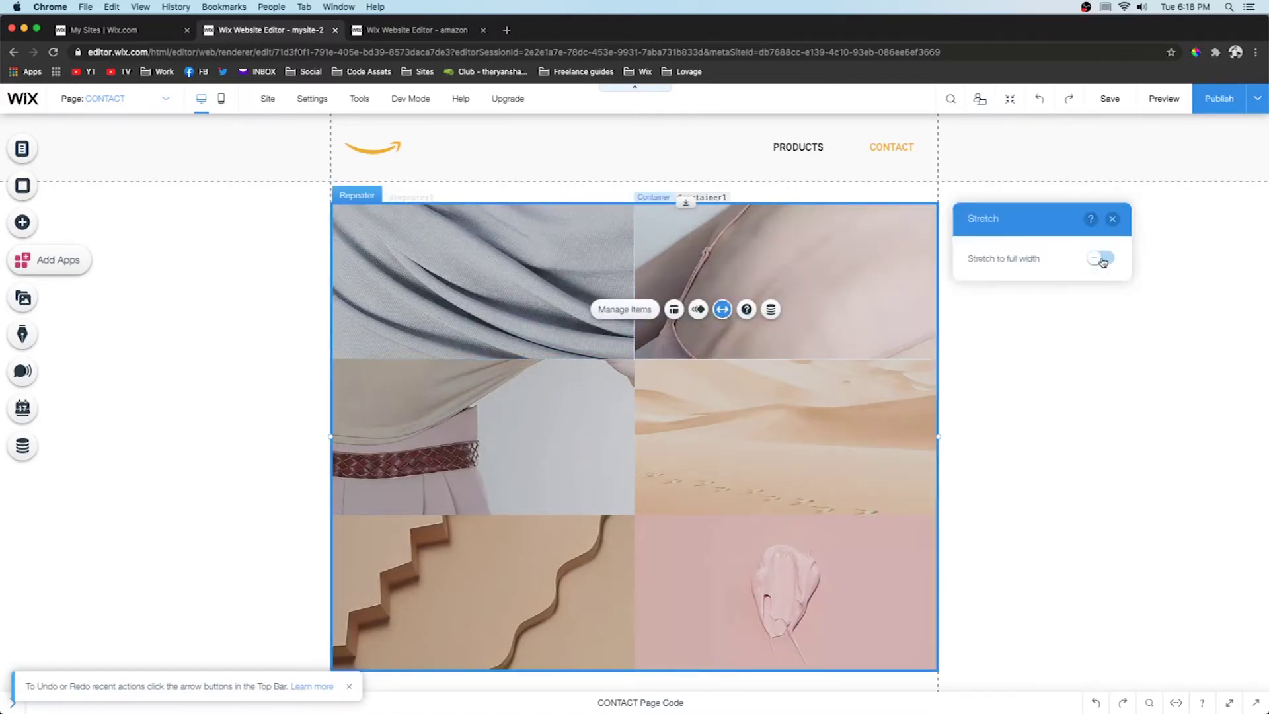
{"action": "left_click", "coordinate": [1100, 259]}
{"action": "left_click", "coordinate": [1089, 321]}
{"action": "type", "text": "80"}
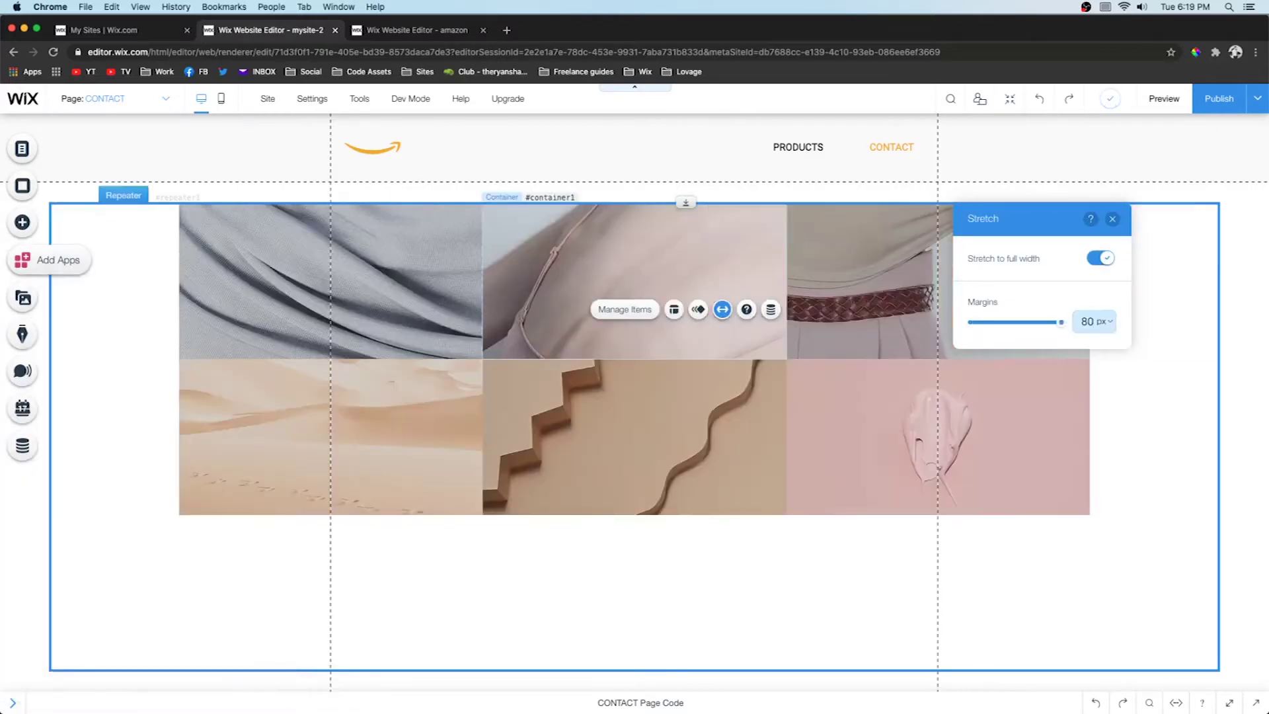
- Set the spacing between the repeater's items to 25 px
{"action": "left_click", "coordinate": [673, 310]}
{"action": "type", "text": "25"}
{"action": "key", "text": "Return"}
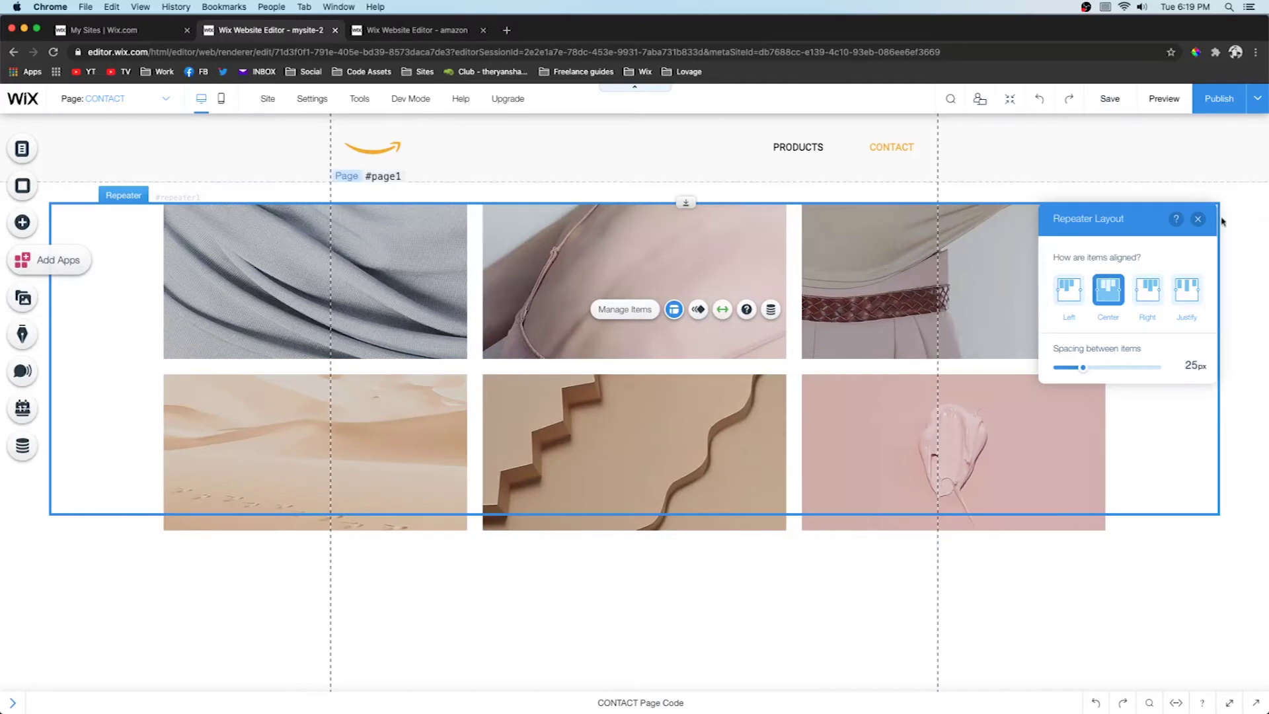
- Increase the height of the repeater's items to about 320 px
{"action": "left_click", "coordinate": [313, 358]}
{"action": "left_click_drag", "start_coordinate": [313, 358], "coordinate": [305, 402]}
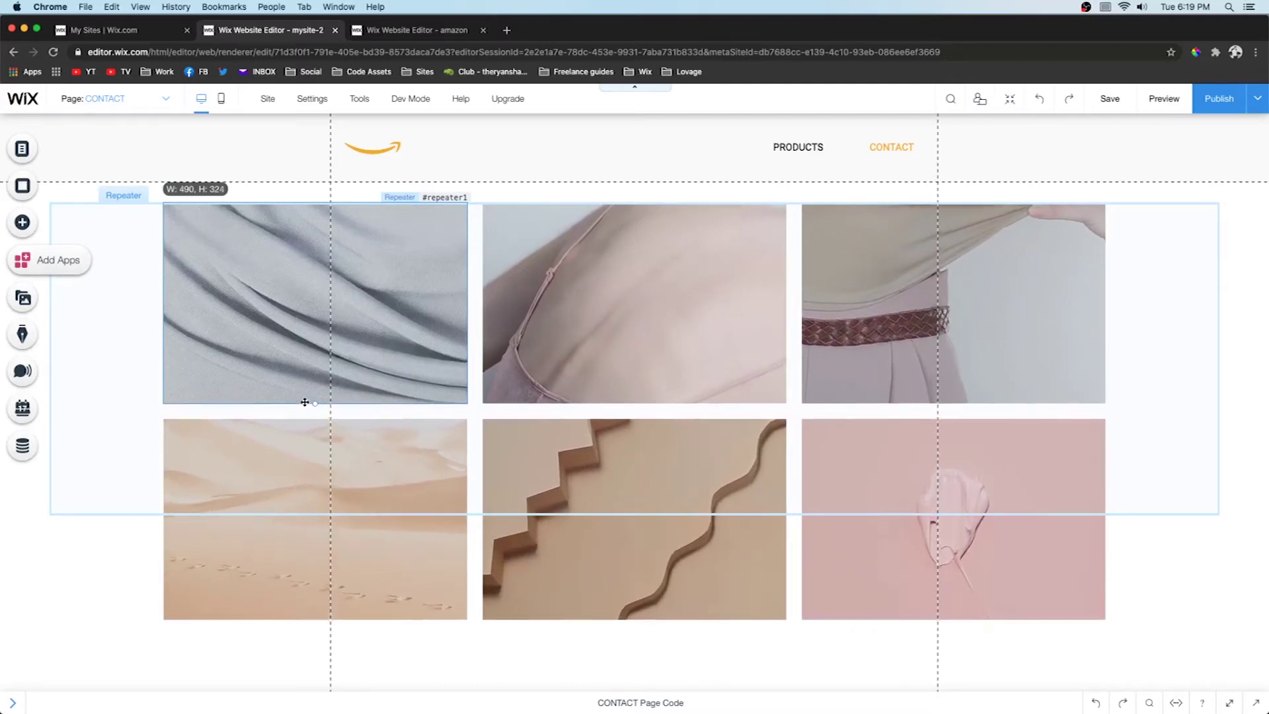
{"action": "left_click_drag", "start_coordinate": [304, 401], "coordinate": [304, 400]}
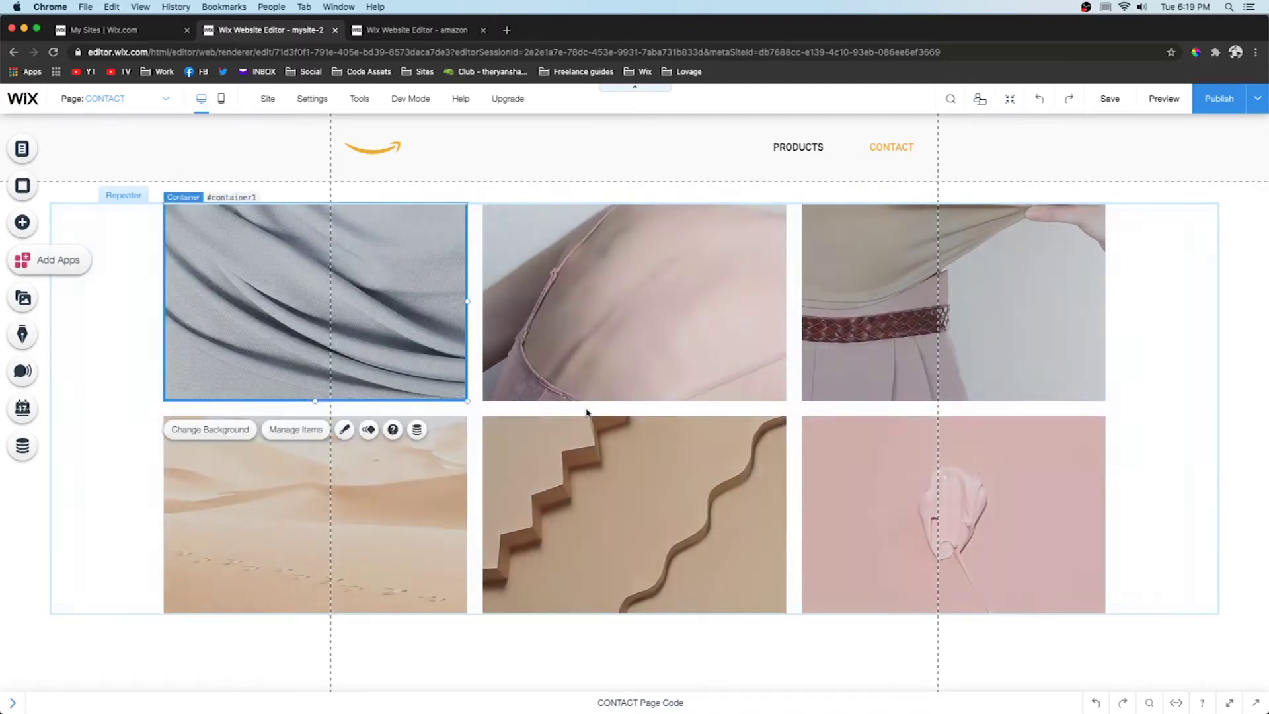
- Add a container box to the repeater's first item and resize it to cover the whole item
{"action": "left_click", "coordinate": [22, 222]}
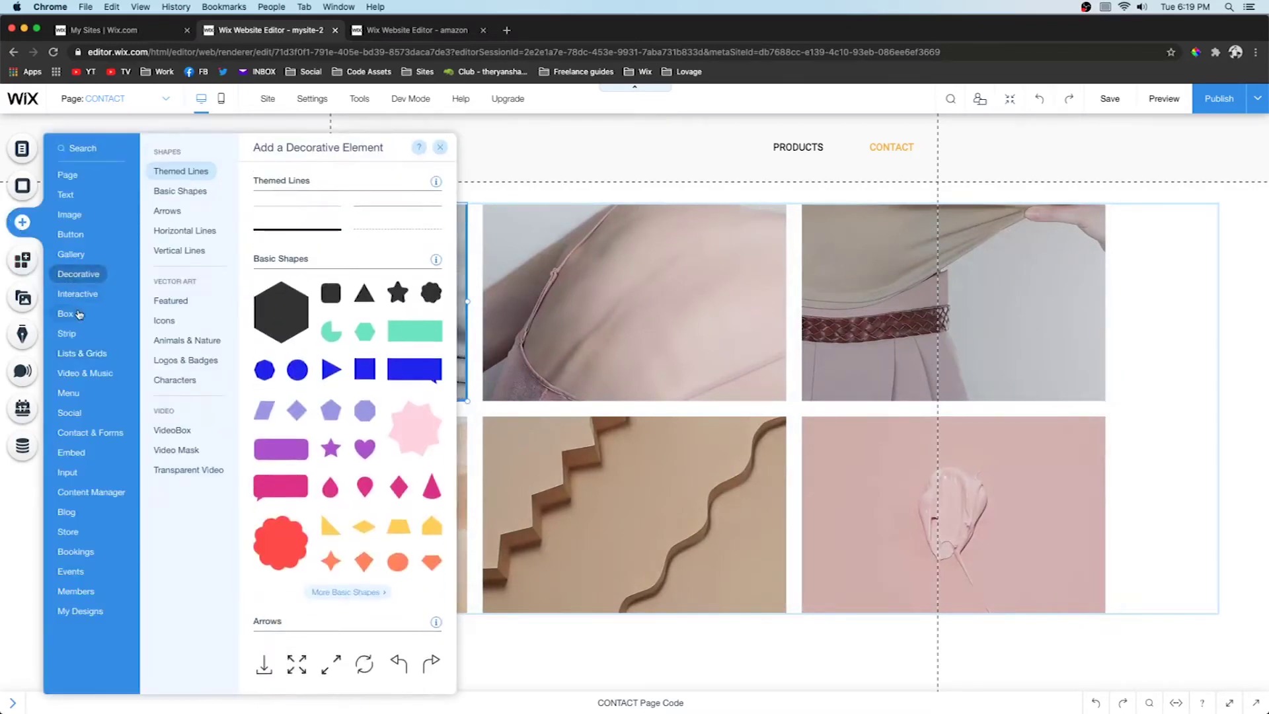
{"action": "mouse_move", "coordinate": [79, 314]}
{"action": "left_click_drag", "start_coordinate": [304, 227], "coordinate": [622, 308]}
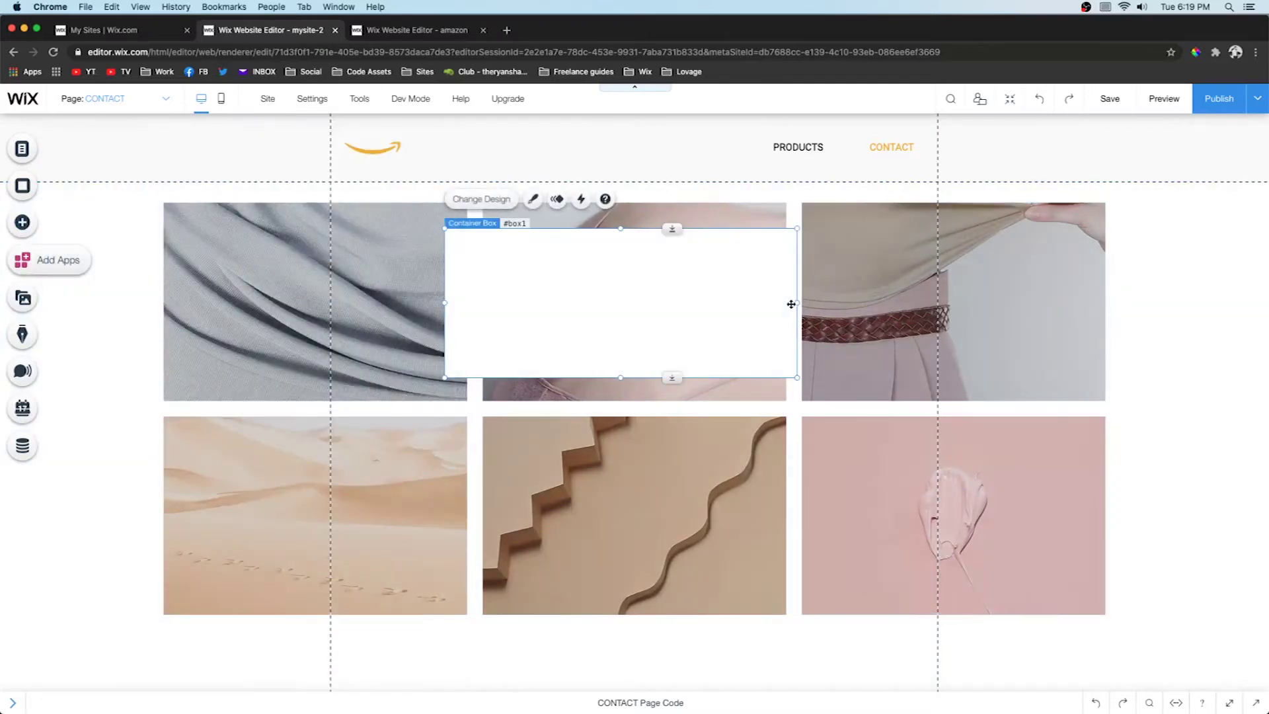
{"action": "left_click_drag", "start_coordinate": [791, 304], "coordinate": [694, 304]}
{"action": "left_click_drag", "start_coordinate": [567, 292], "coordinate": [308, 271]}
{"action": "left_click_drag", "start_coordinate": [412, 351], "coordinate": [468, 398]}
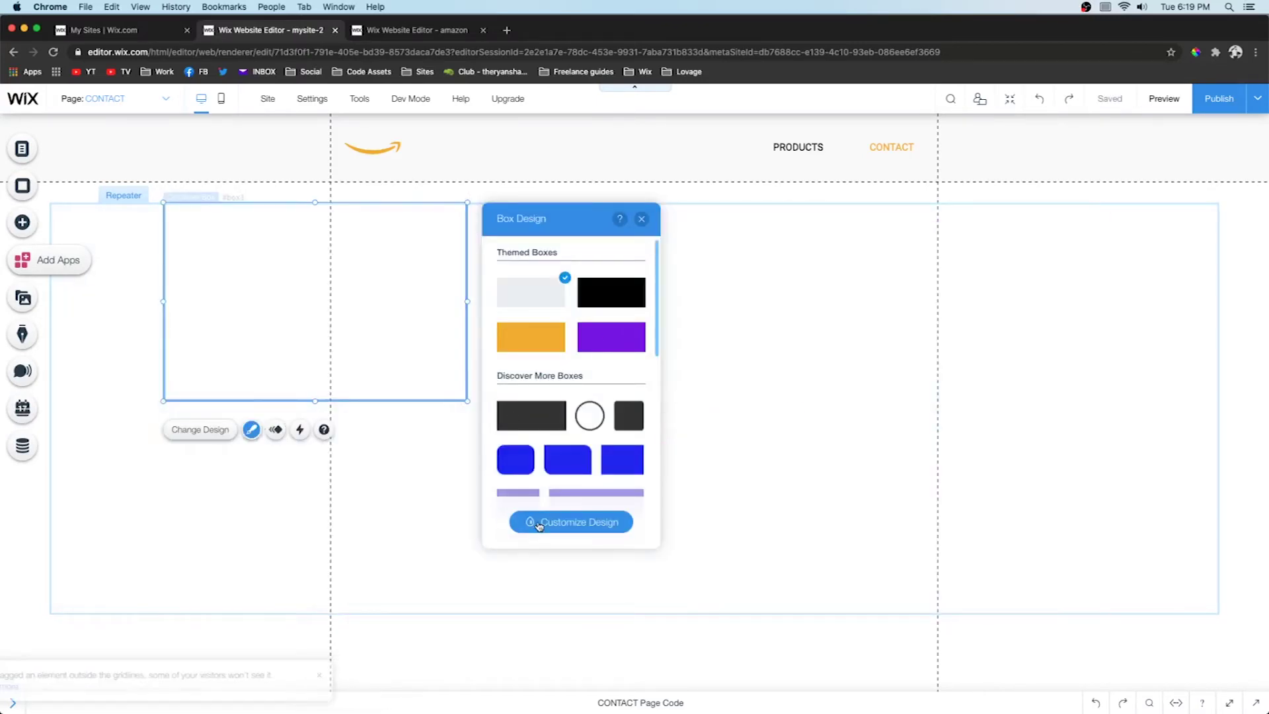
- Set the container box's background opacity to 0%
{"action": "left_click", "coordinate": [571, 521]}
{"action": "left_click", "coordinate": [566, 326]}
{"action": "left_click_drag", "start_coordinate": [558, 381], "coordinate": [475, 377]}
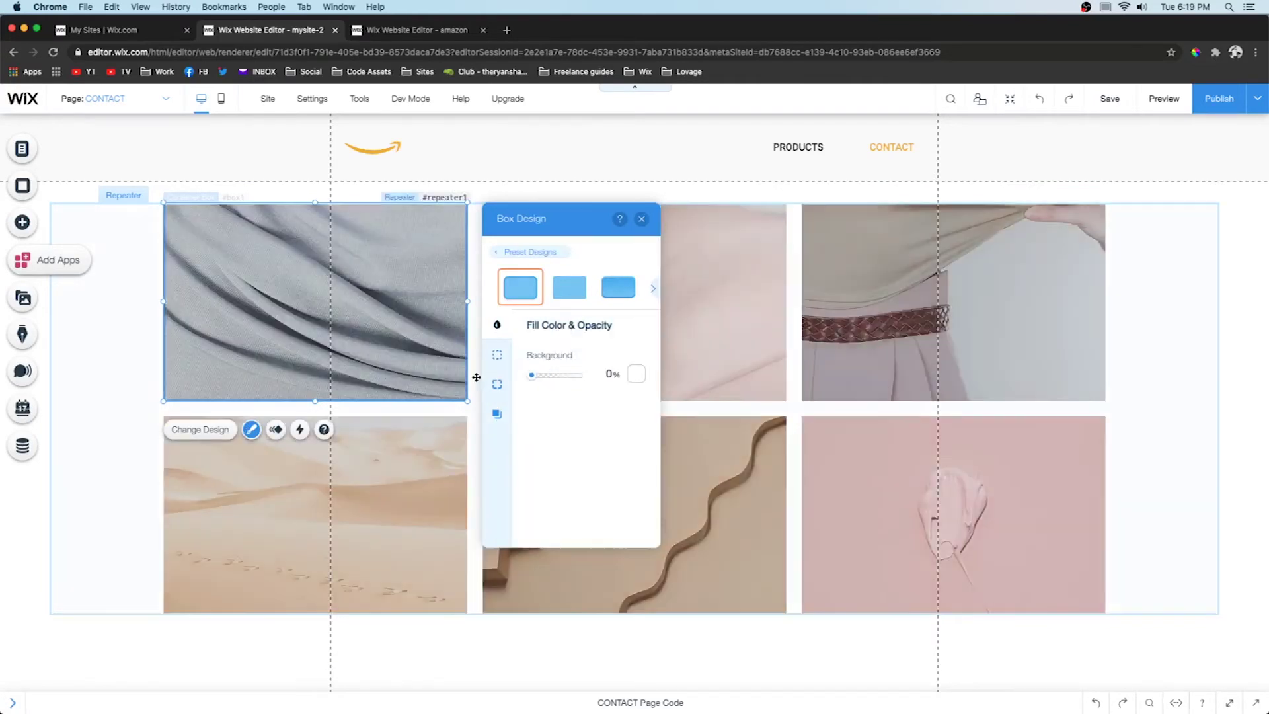
- Give the container box a hover state with a black background at 50% opacity
{"action": "left_click", "coordinate": [301, 431]}
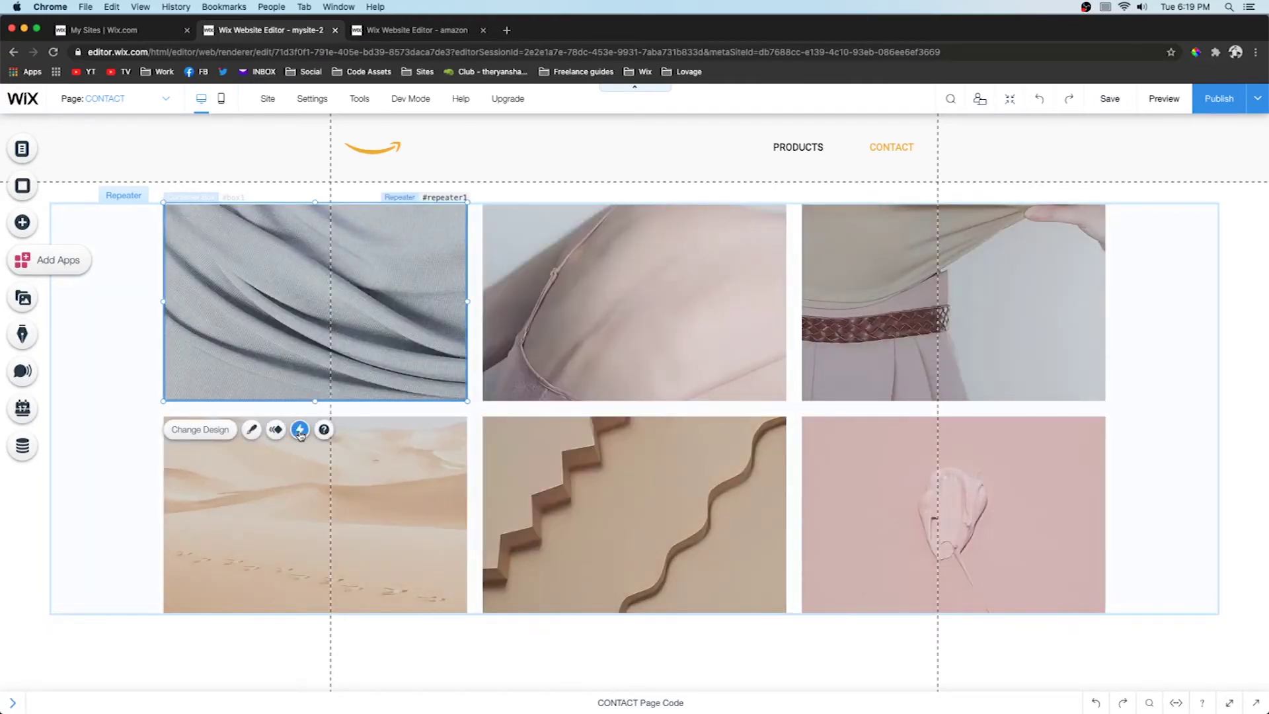
{"action": "left_click", "coordinate": [539, 413]}
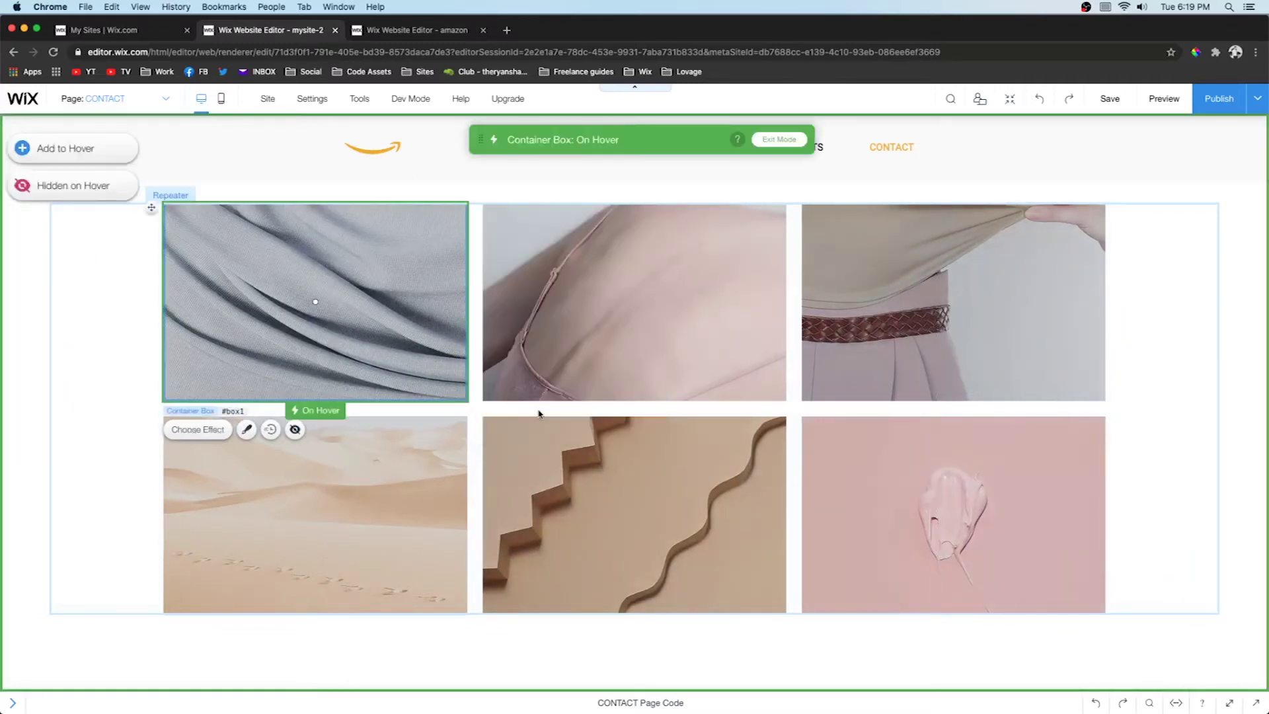
{"action": "left_click", "coordinate": [248, 431]}
{"action": "left_click", "coordinate": [635, 302]}
{"action": "left_click", "coordinate": [650, 434]}
{"action": "left_click", "coordinate": [604, 303]}
{"action": "left_click", "coordinate": [604, 303]}
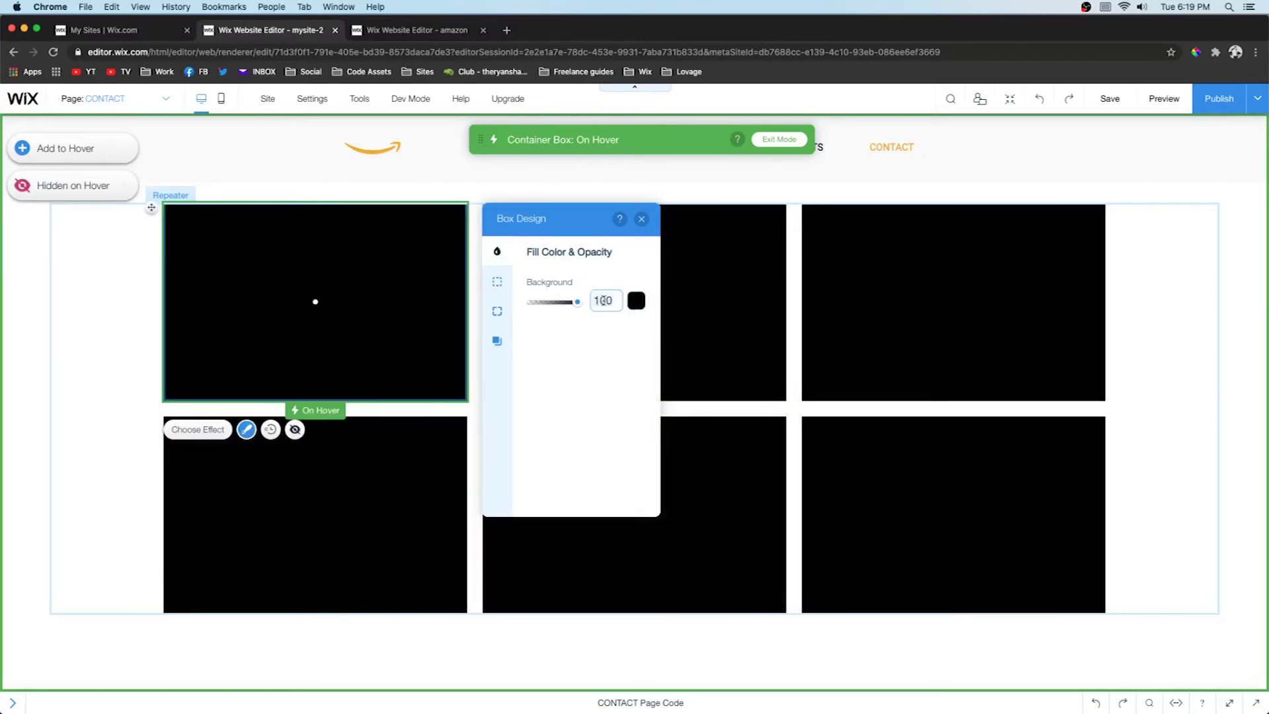
{"action": "type", "text": "50"}
{"action": "key", "text": "Return"}
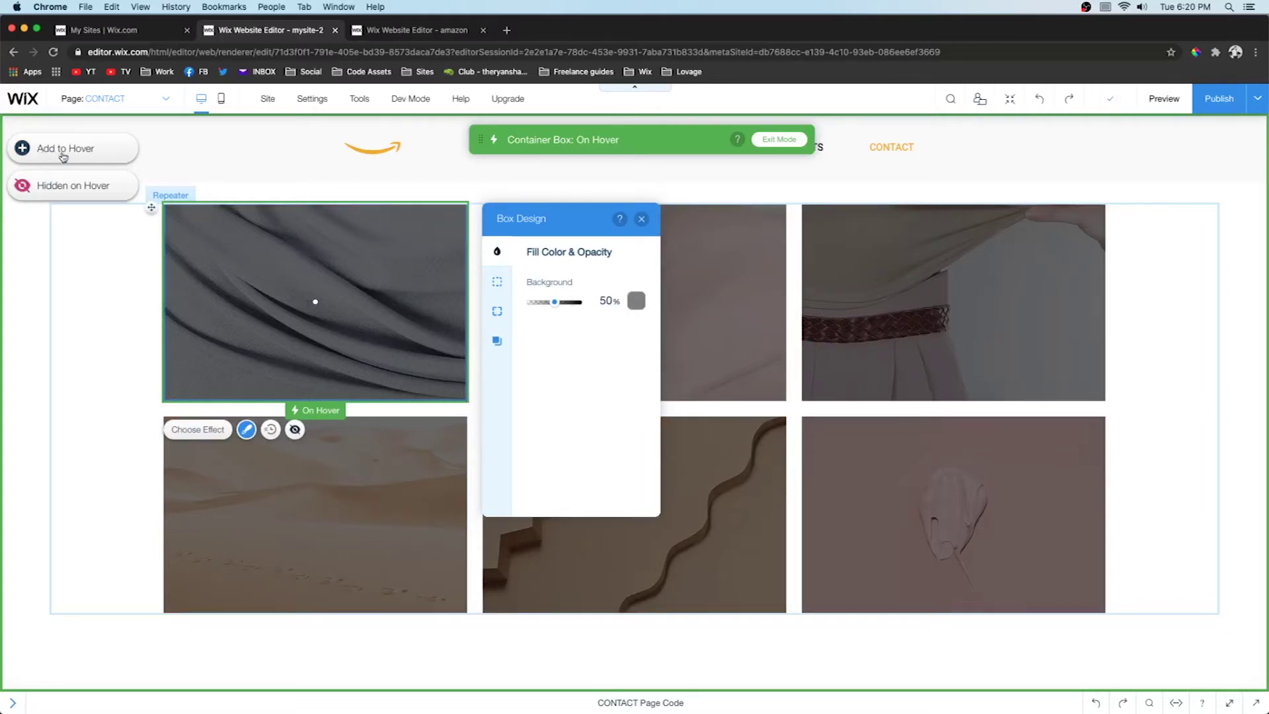
- Add a Heading 3 text to the container box's hover state
{"action": "left_click", "coordinate": [64, 156]}
{"action": "mouse_move", "coordinate": [66, 174]}
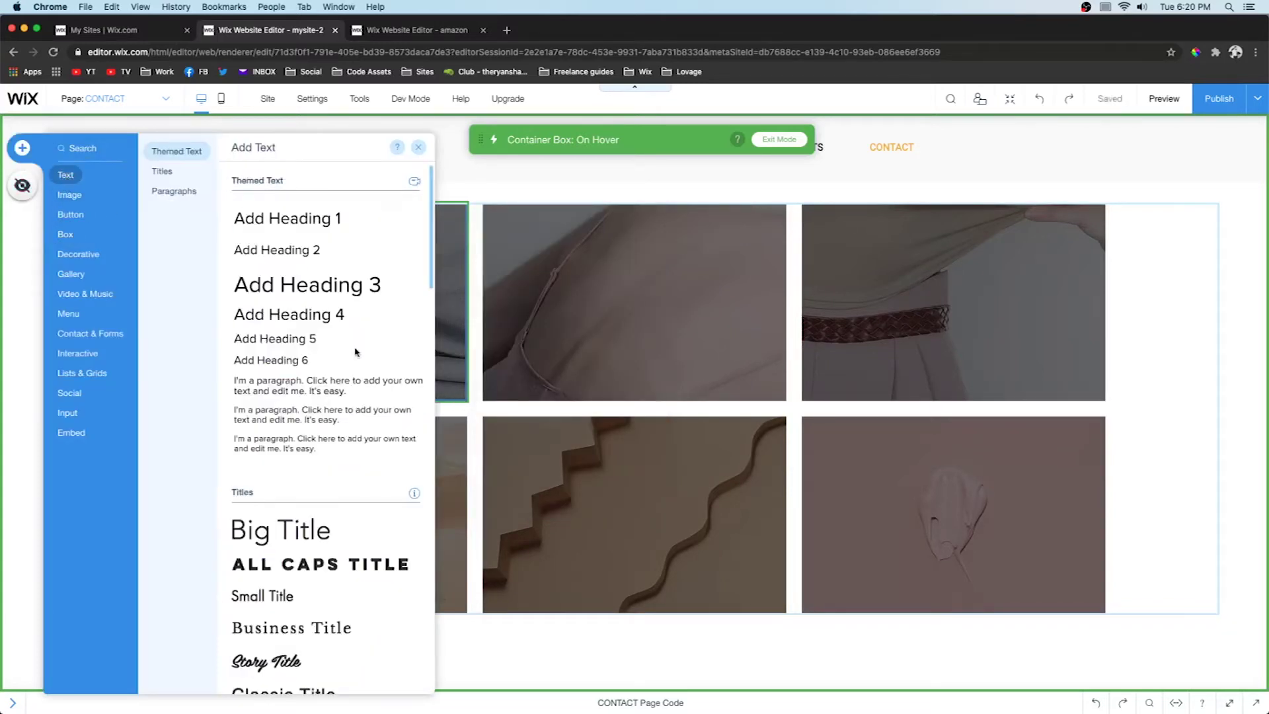
{"action": "left_click_drag", "start_coordinate": [356, 290], "coordinate": [569, 309]}
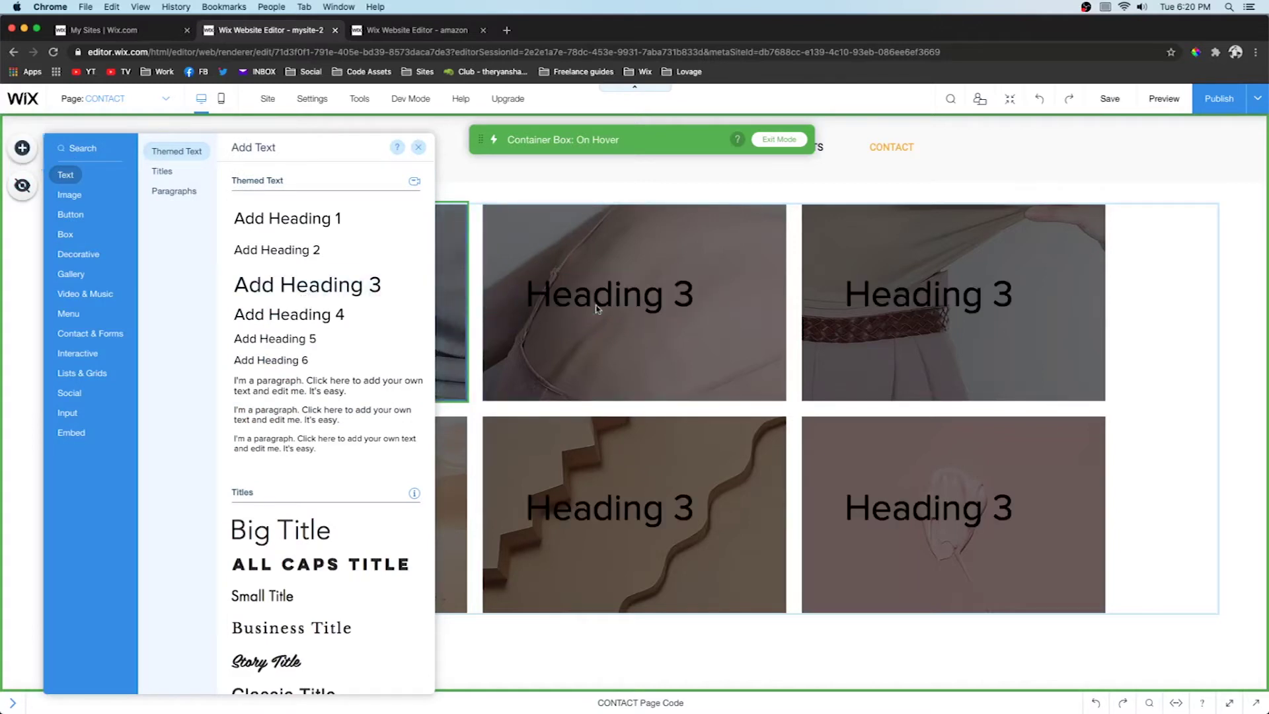
- Set the hover heading's text colour to white and its font size to 35 px
{"action": "left_click", "coordinate": [515, 487]}
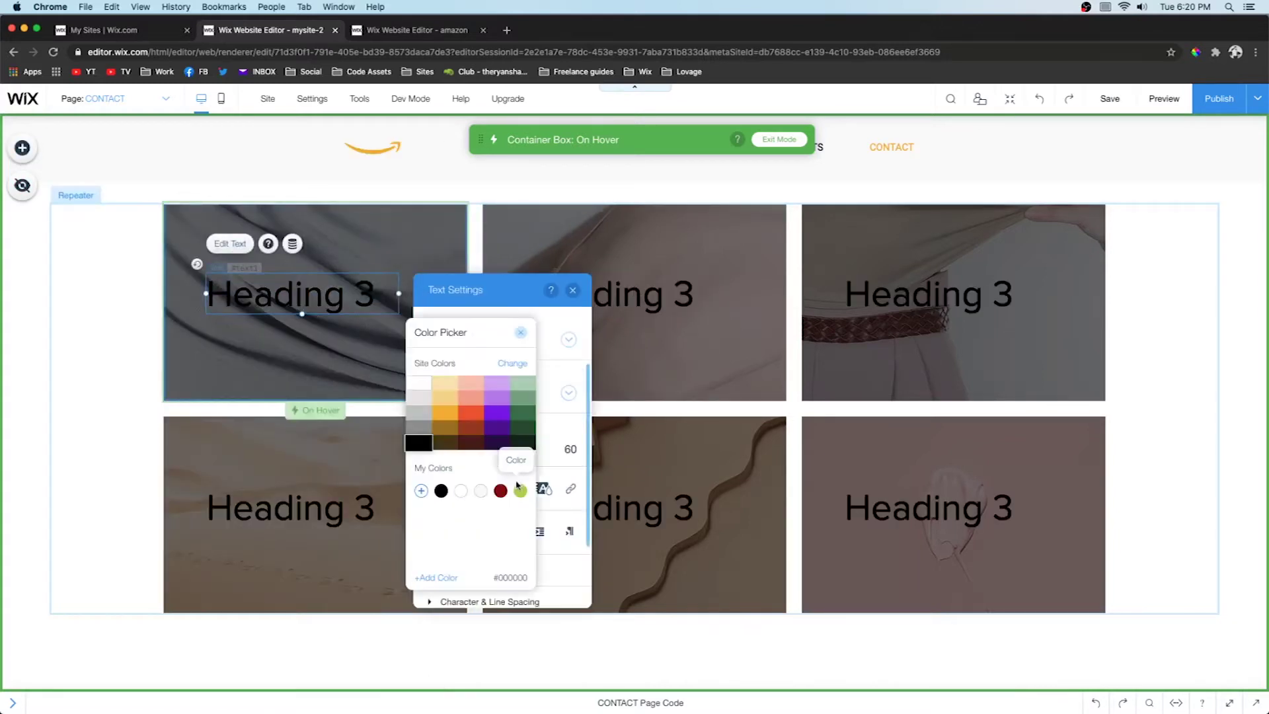
{"action": "left_click", "coordinate": [500, 490]}
{"action": "left_click", "coordinate": [414, 388]}
{"action": "left_click", "coordinate": [577, 449]}
{"action": "key", "text": "BackSpace"}
{"action": "key", "text": "BackSpace"}
{"action": "type", "text": "20"}
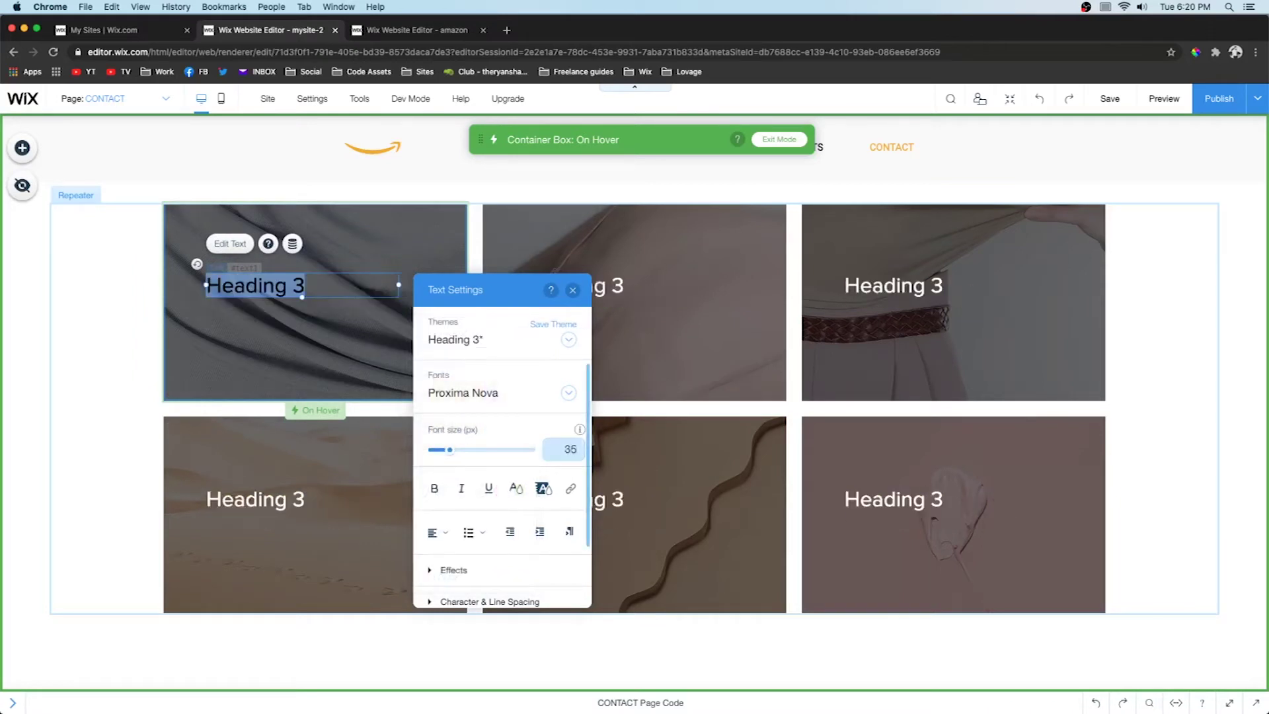
- Format the hover heading in centred Roboto Bold and position it just above the middle of the item
{"action": "left_click", "coordinate": [479, 393]}
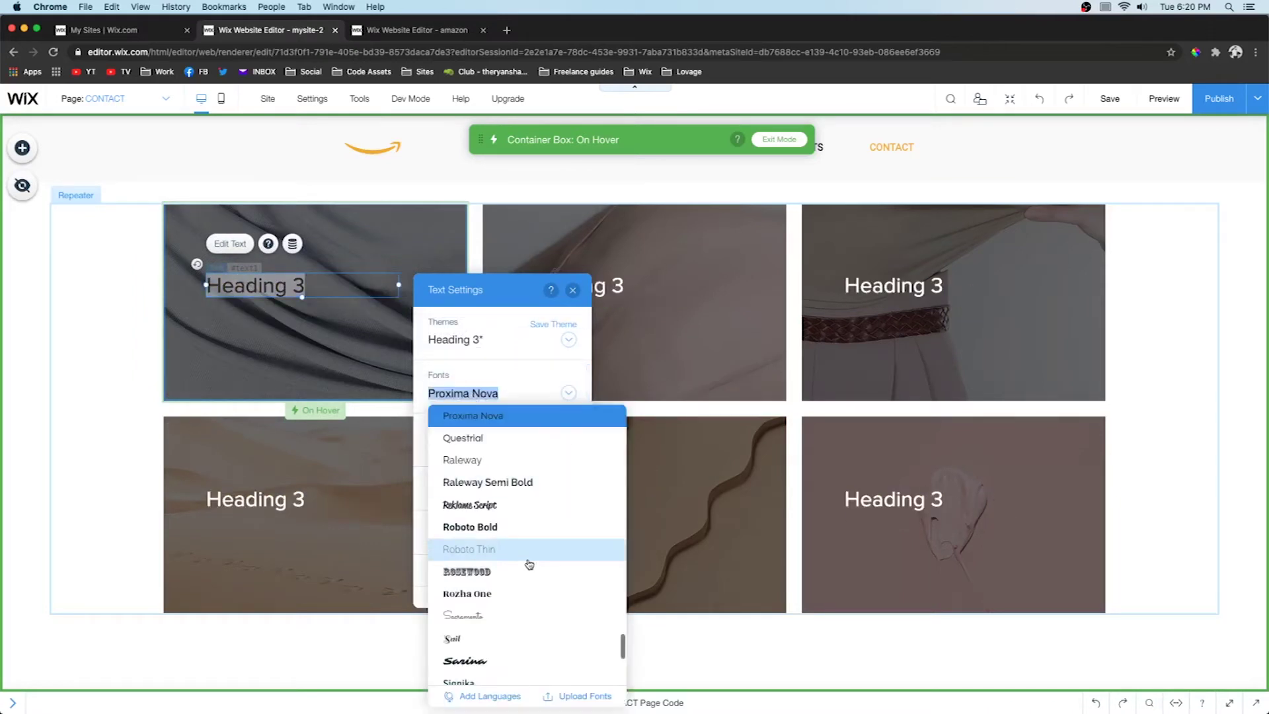
{"action": "left_click", "coordinate": [493, 526]}
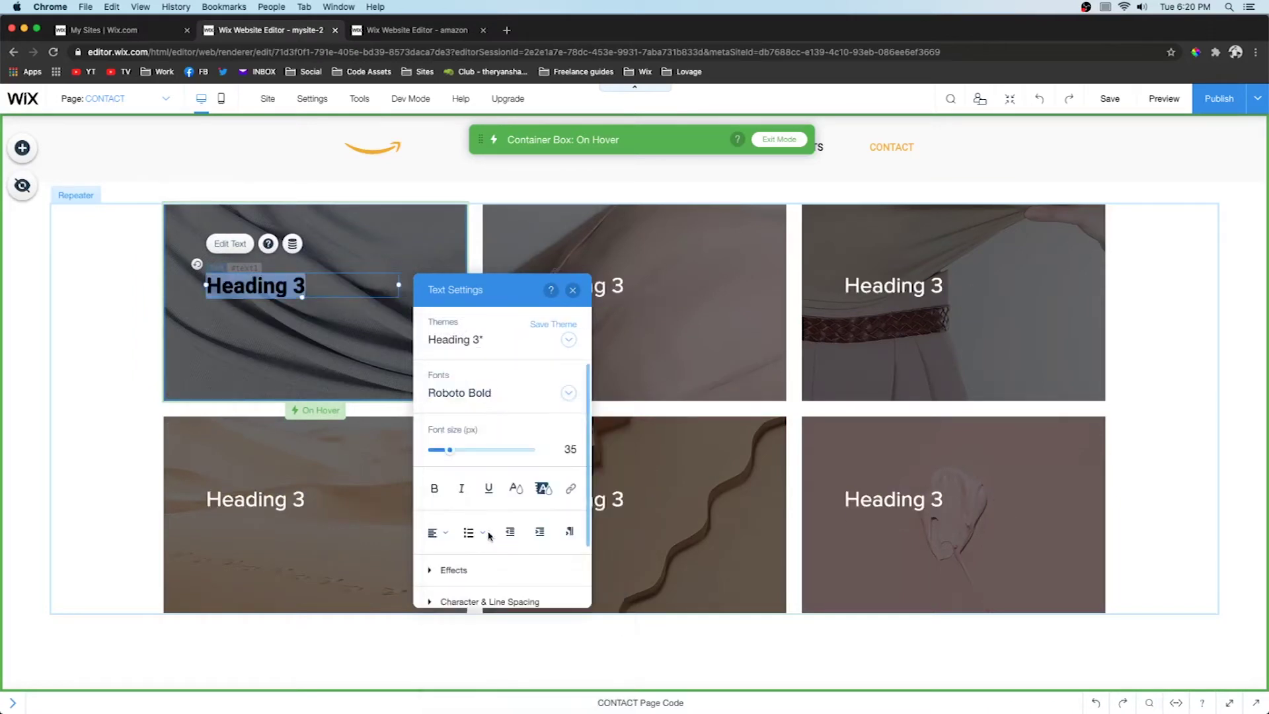
{"action": "left_click", "coordinate": [435, 540]}
{"action": "left_click", "coordinate": [441, 555]}
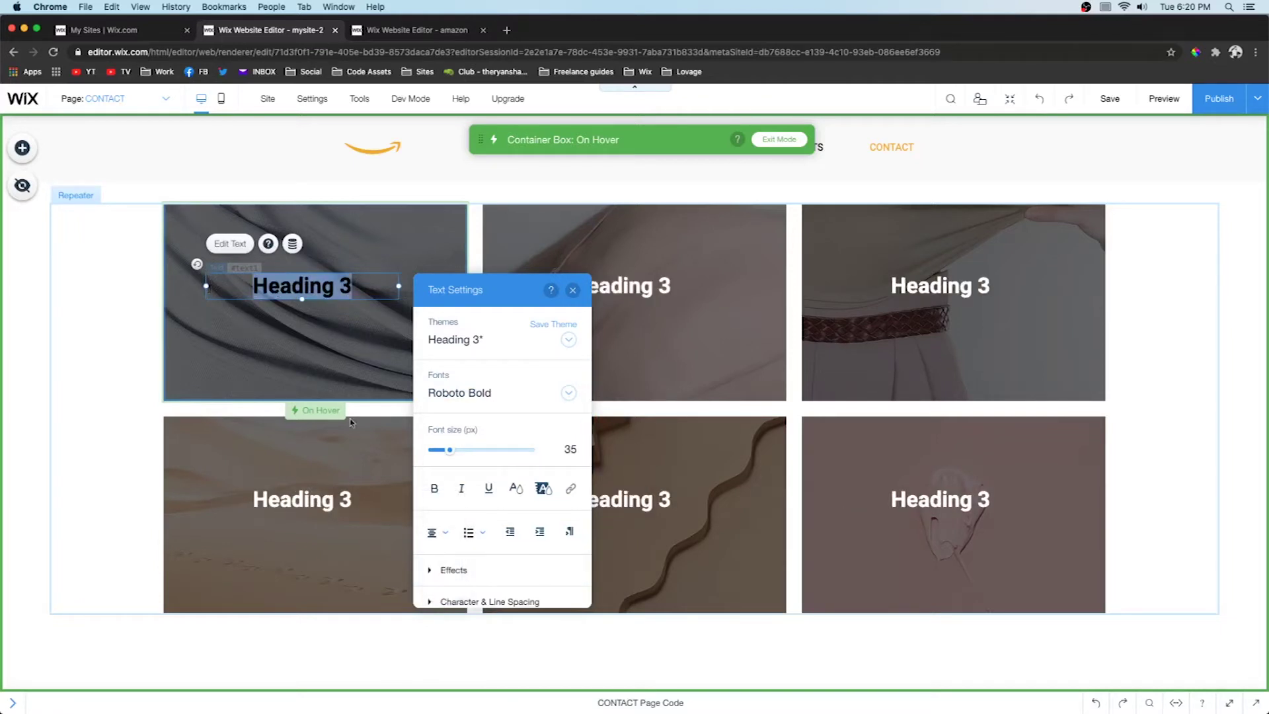
{"action": "left_click", "coordinate": [308, 342]}
{"action": "left_click_drag", "start_coordinate": [293, 288], "coordinate": [304, 282]}
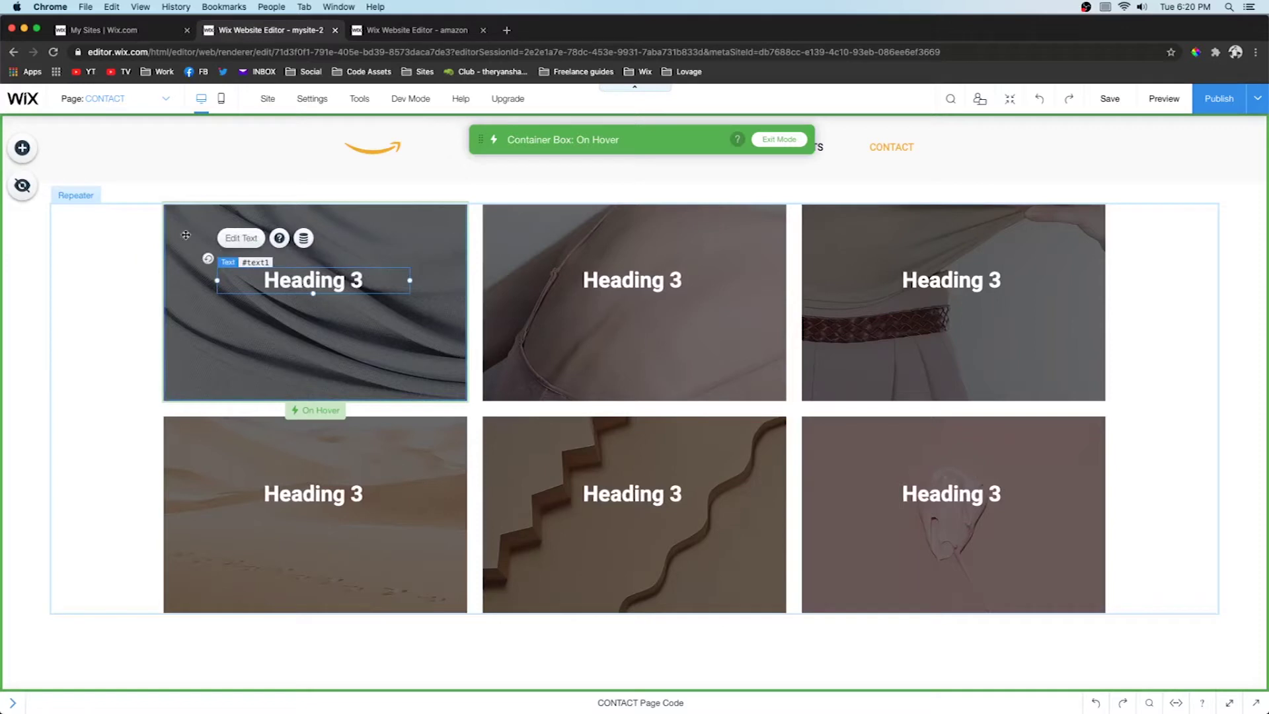
- Add the flat orange themed button below the heading in the container box's hover state
{"action": "left_click", "coordinate": [23, 149]}
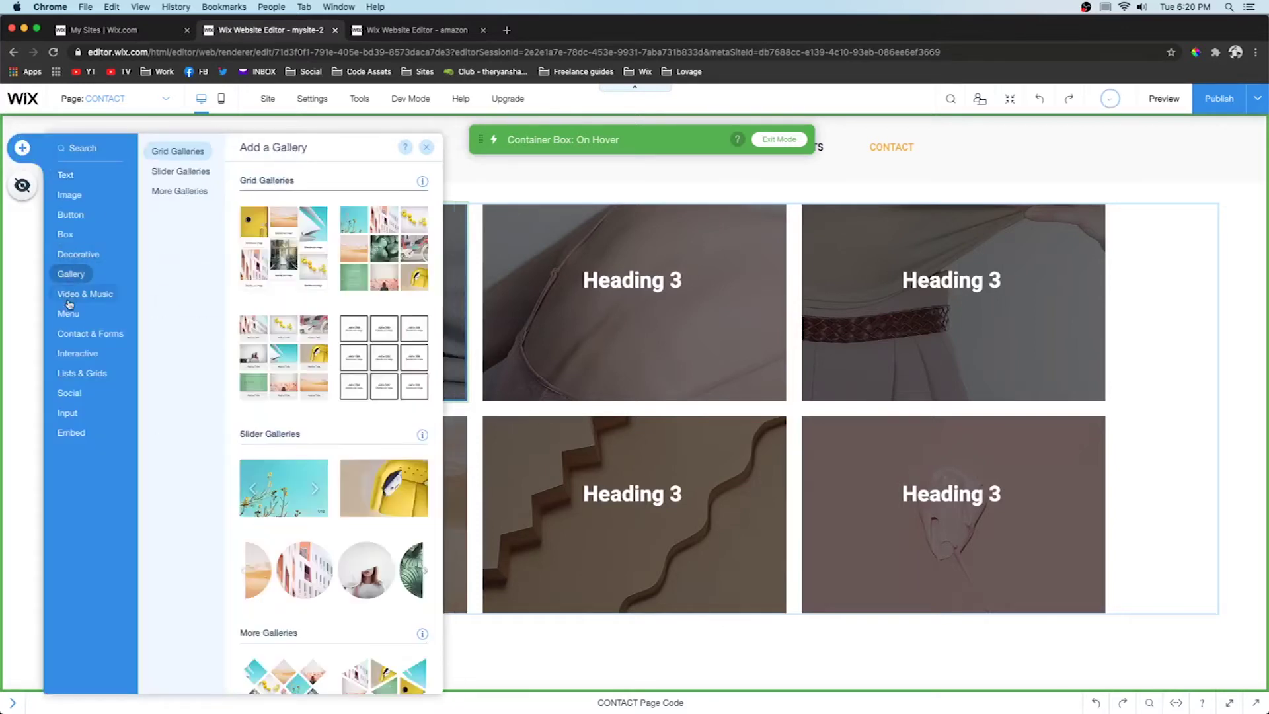
{"action": "mouse_move", "coordinate": [69, 214]}
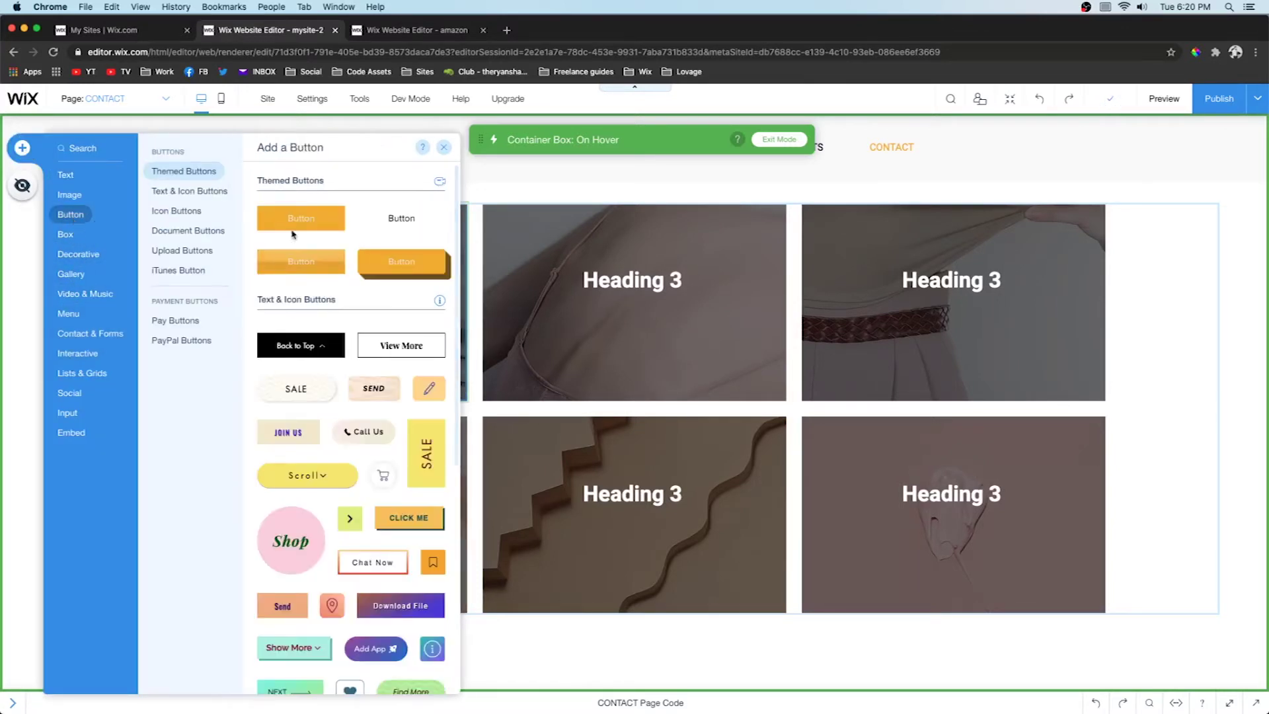
{"action": "left_click_drag", "start_coordinate": [314, 222], "coordinate": [640, 340]}
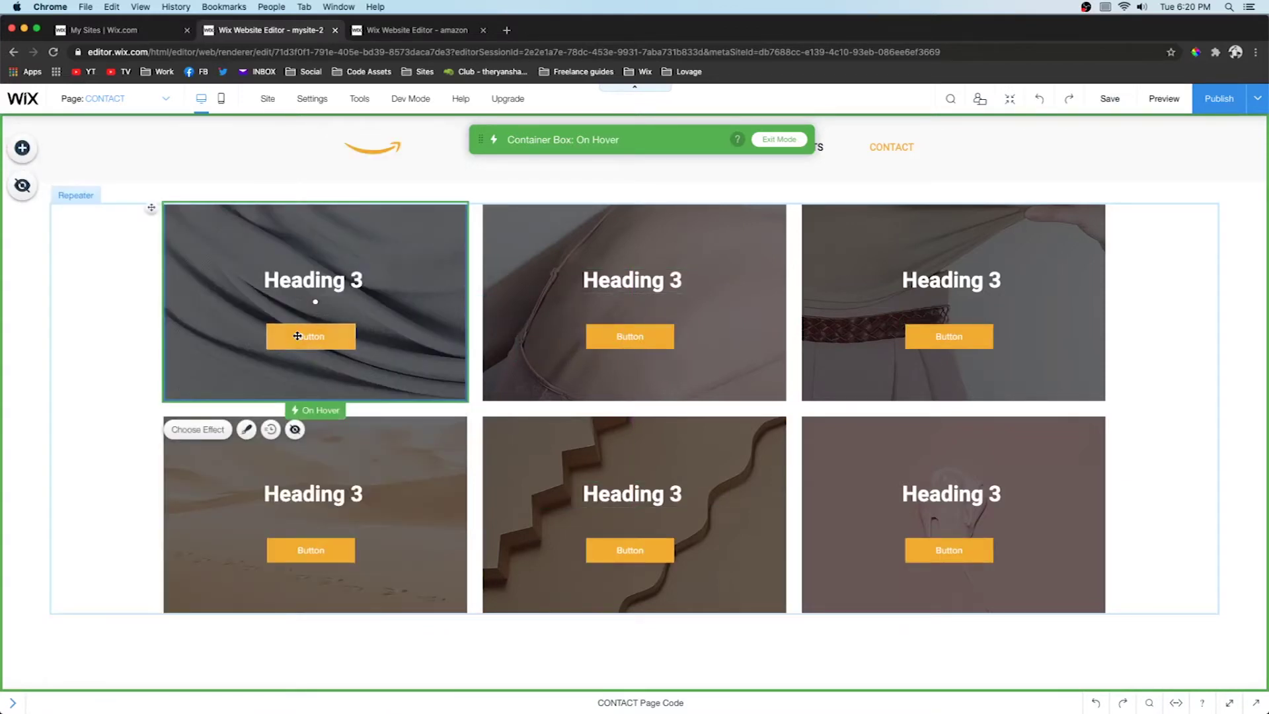
- Change the hover button's label to MORE INFO and open its design options
{"action": "left_click", "coordinate": [292, 334]}
{"action": "left_click", "coordinate": [291, 295]}
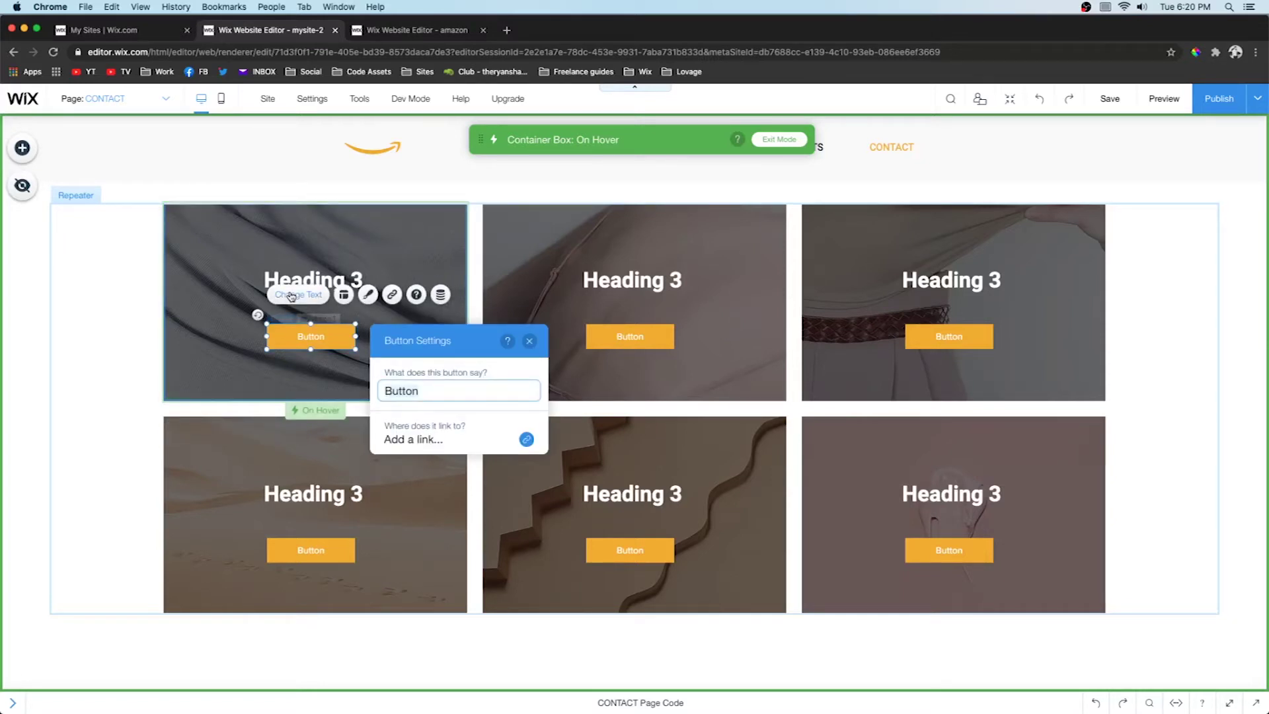
{"action": "type", "text": "MORE INFO"}
{"action": "left_click", "coordinate": [368, 294]}
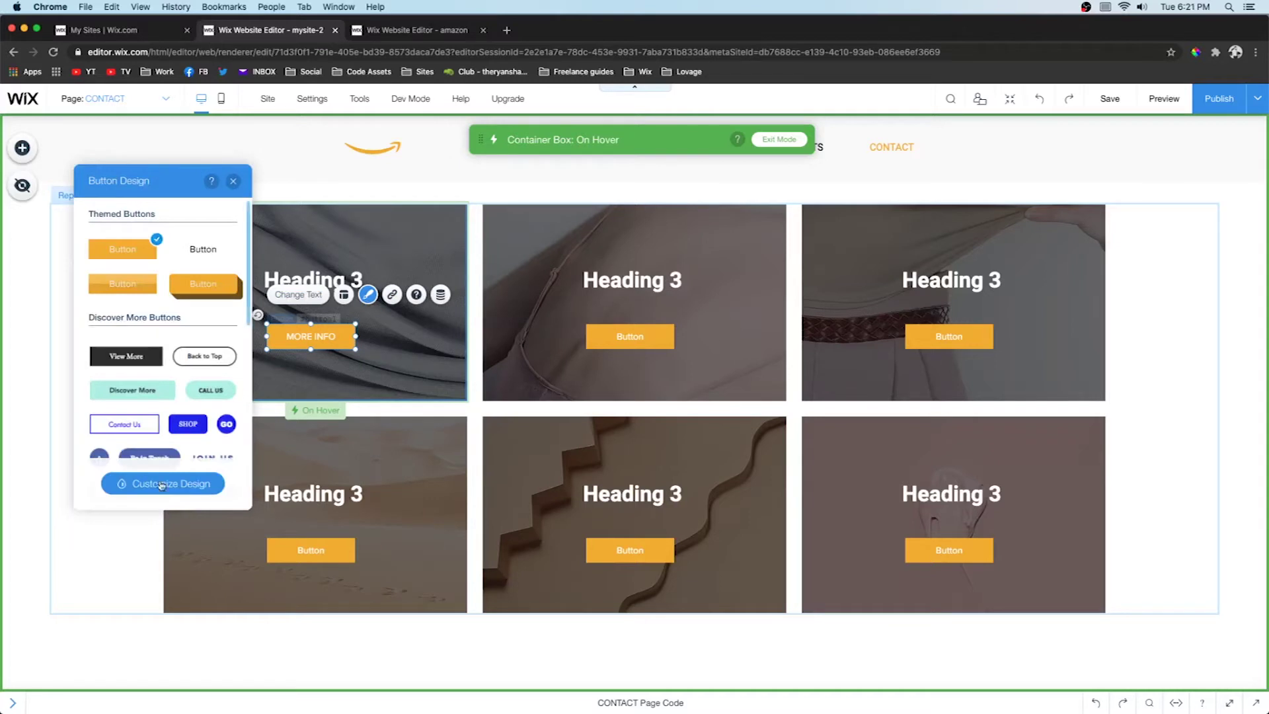
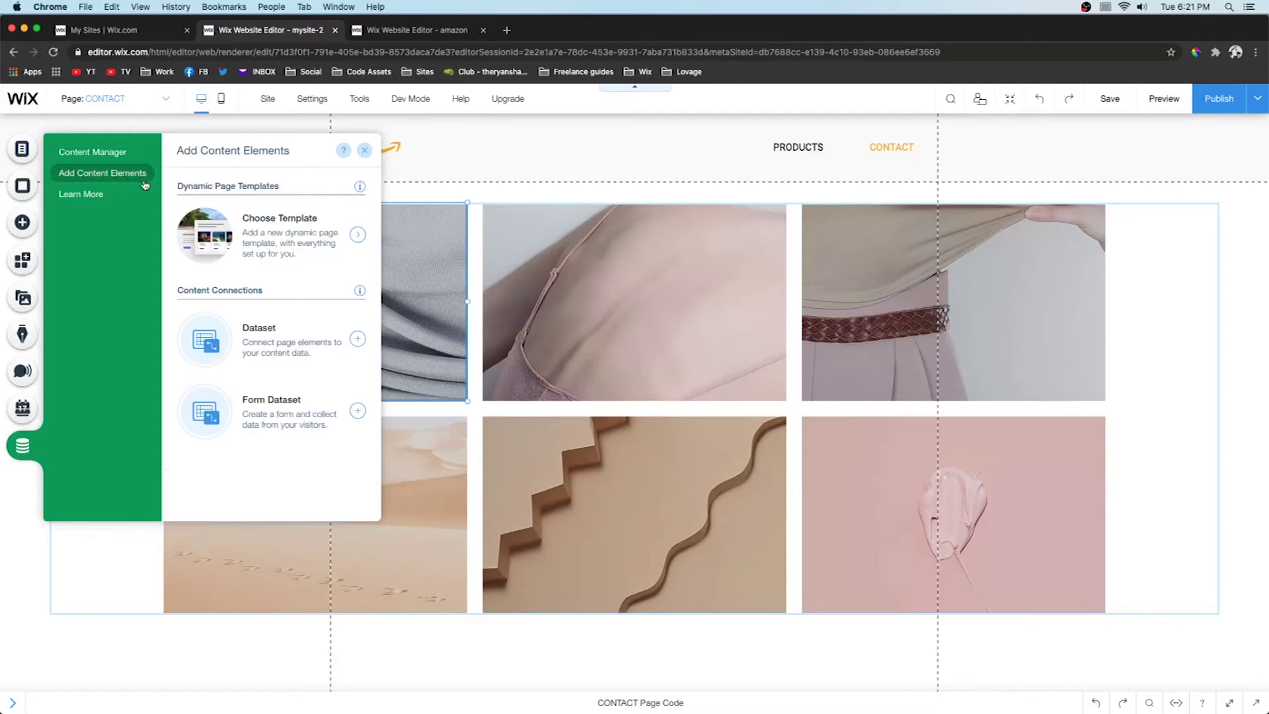
- Add a dataset, place it beside the repeater's first item and connect it to the Products collection
{"action": "left_click", "coordinate": [261, 344]}
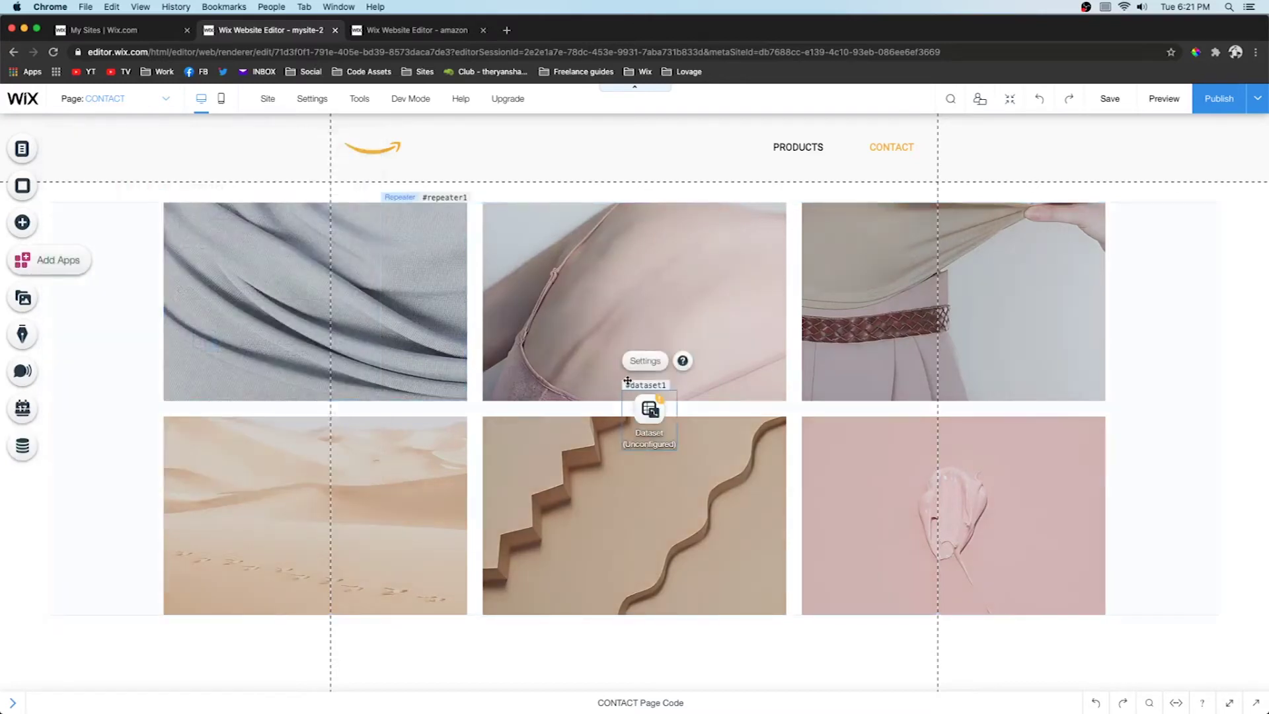
{"action": "left_click_drag", "start_coordinate": [649, 408], "coordinate": [100, 321]}
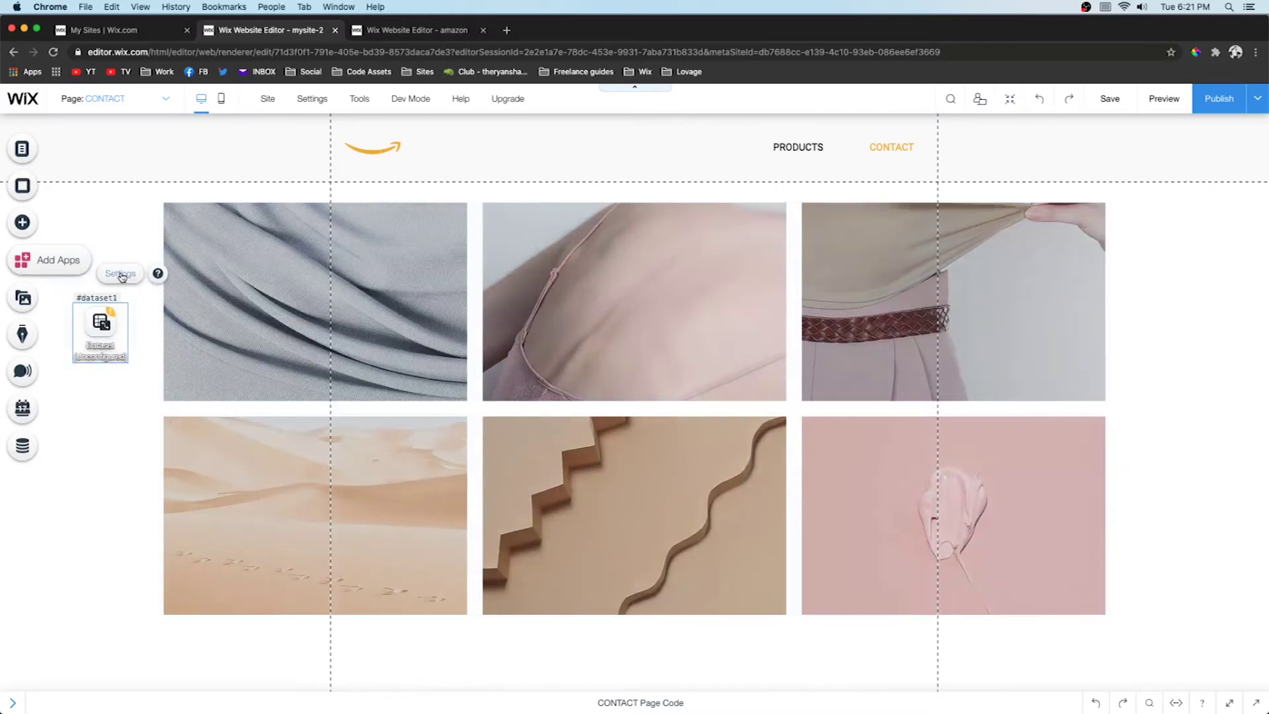
{"action": "left_click", "coordinate": [122, 277]}
{"action": "left_click", "coordinate": [233, 223]}
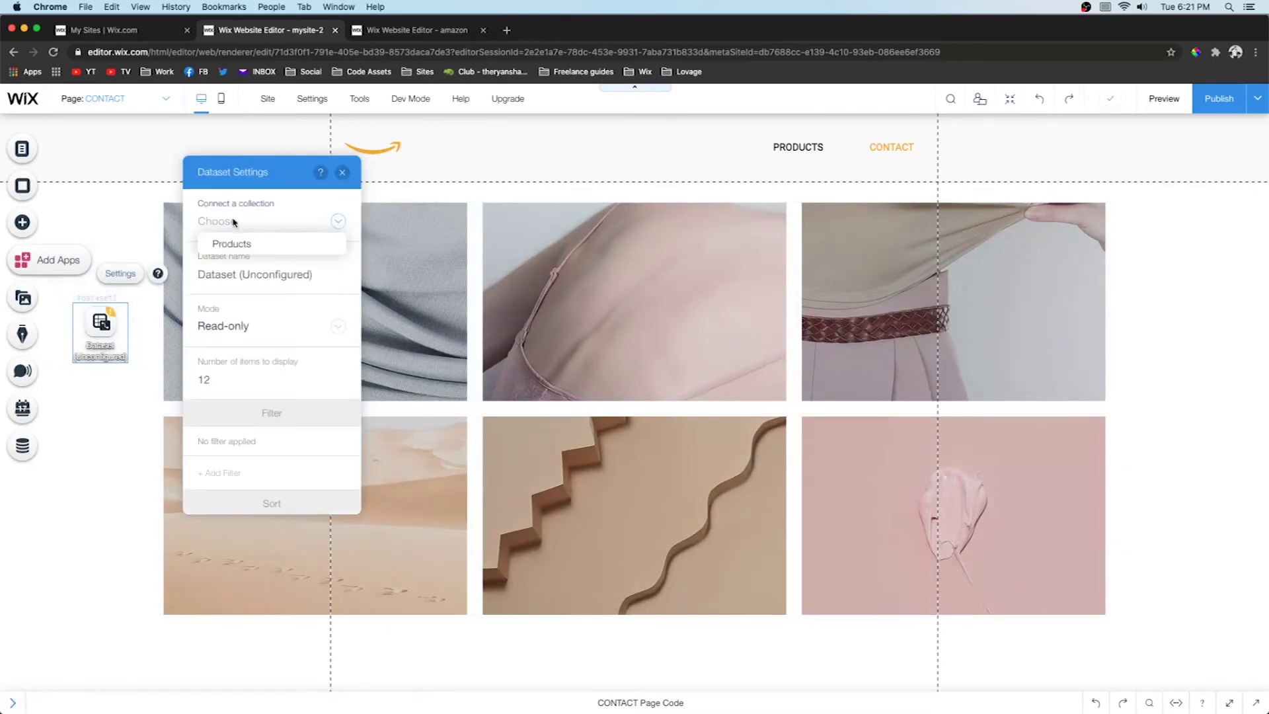
{"action": "left_click", "coordinate": [230, 243]}
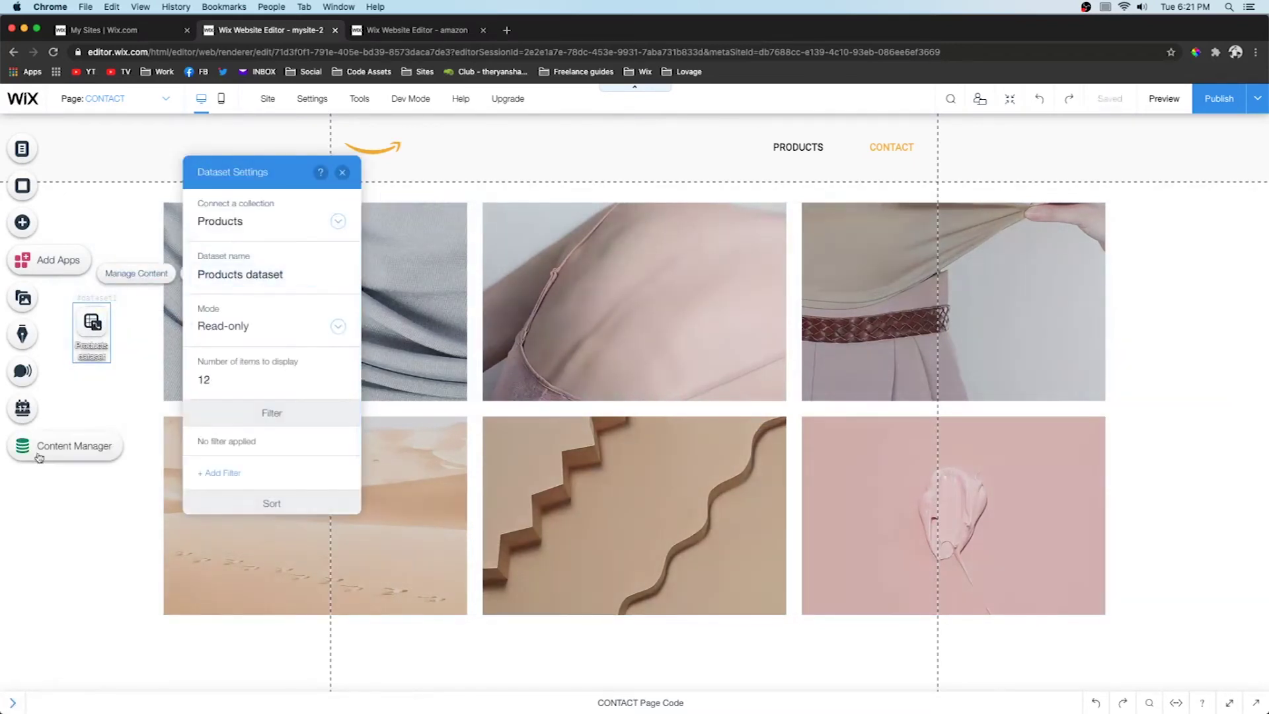
- Shorten the container box slightly from below to expose the bottom strip of the first repeater item
{"action": "left_click", "coordinate": [361, 372]}
{"action": "left_click", "coordinate": [361, 372]}
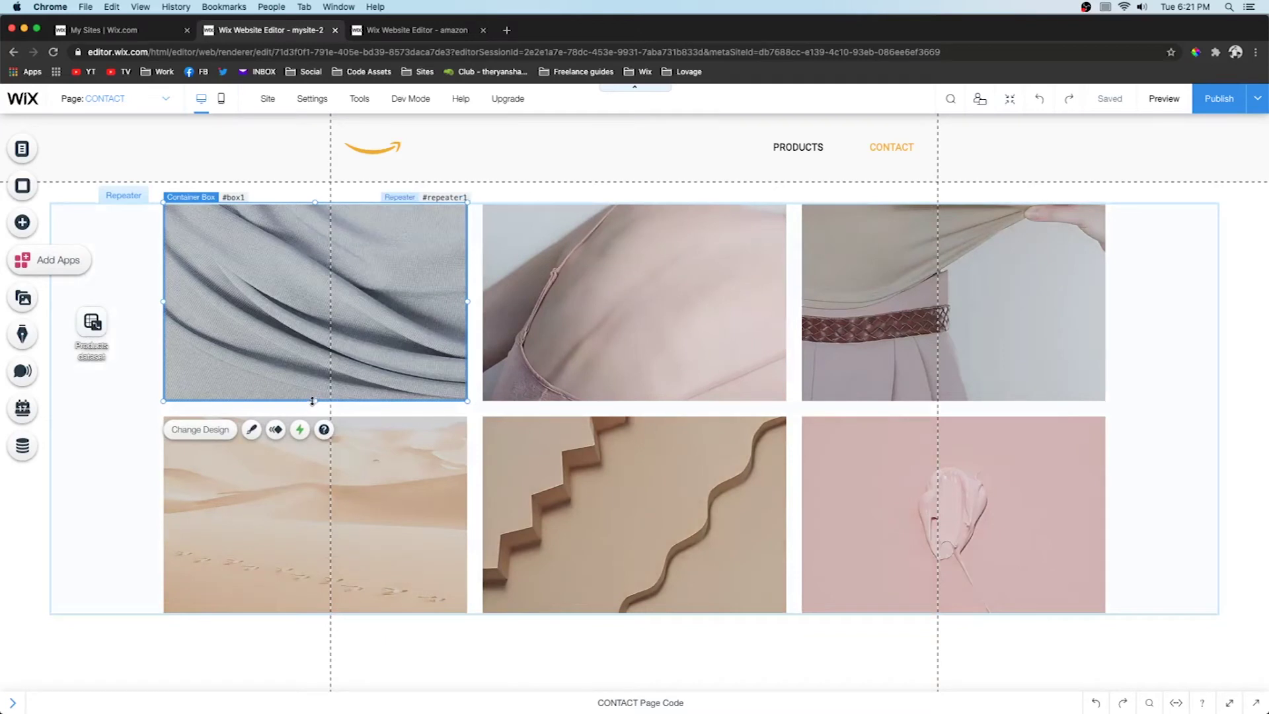
{"action": "left_click_drag", "start_coordinate": [313, 401], "coordinate": [315, 386]}
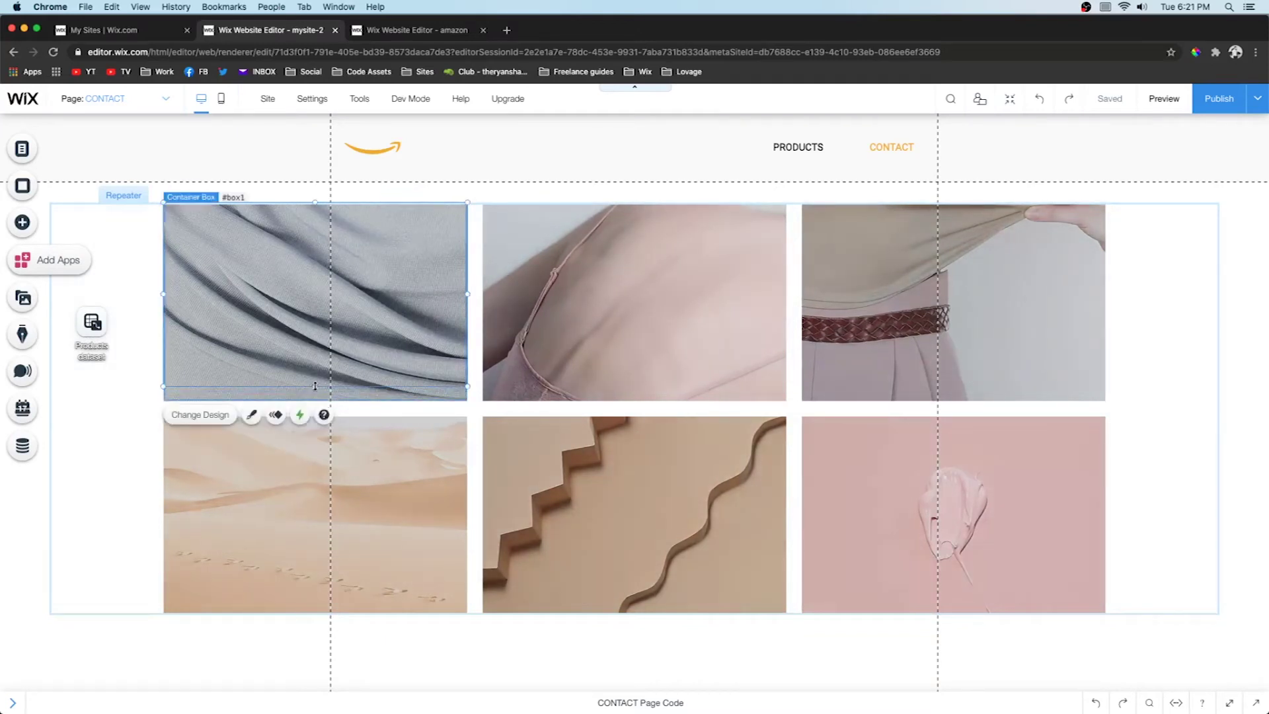
- Connect the repeater item's background to Product Image through the Products dataset, and extend the container box to the item's bottom edge
{"action": "left_click", "coordinate": [308, 395]}
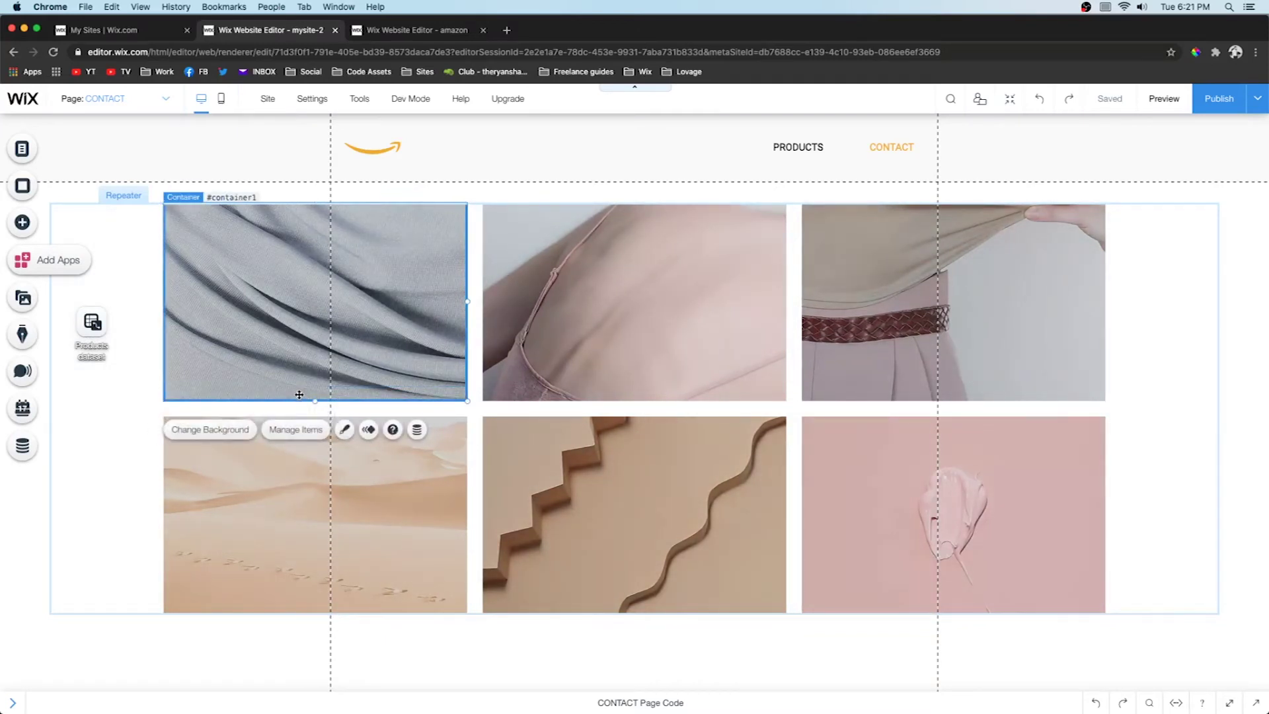
{"action": "left_click", "coordinate": [417, 430]}
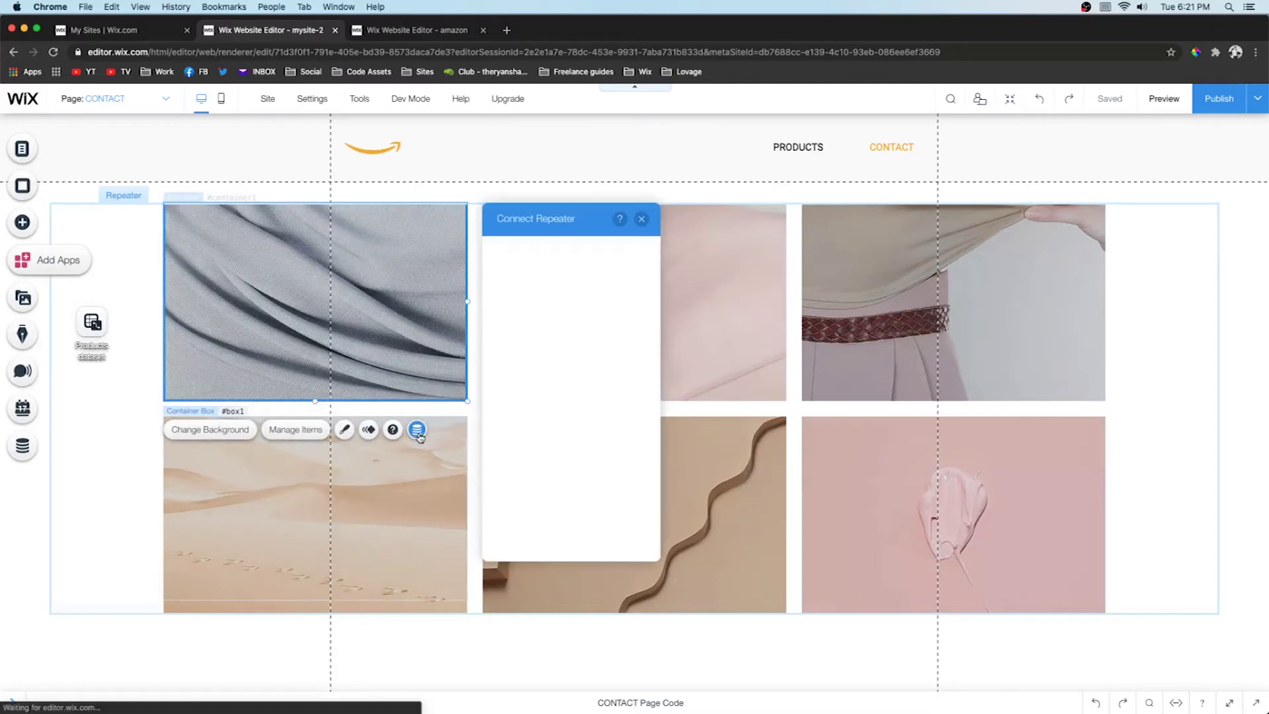
{"action": "left_click", "coordinate": [557, 332]}
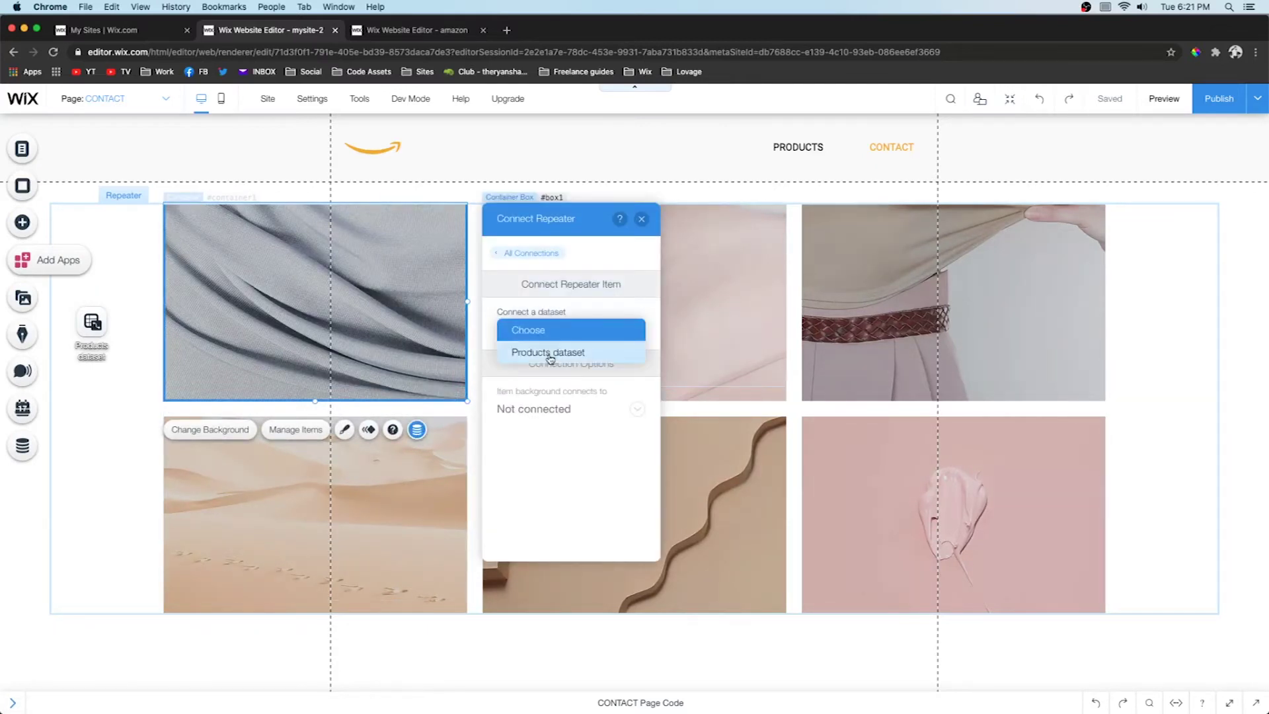
{"action": "left_click", "coordinate": [548, 354]}
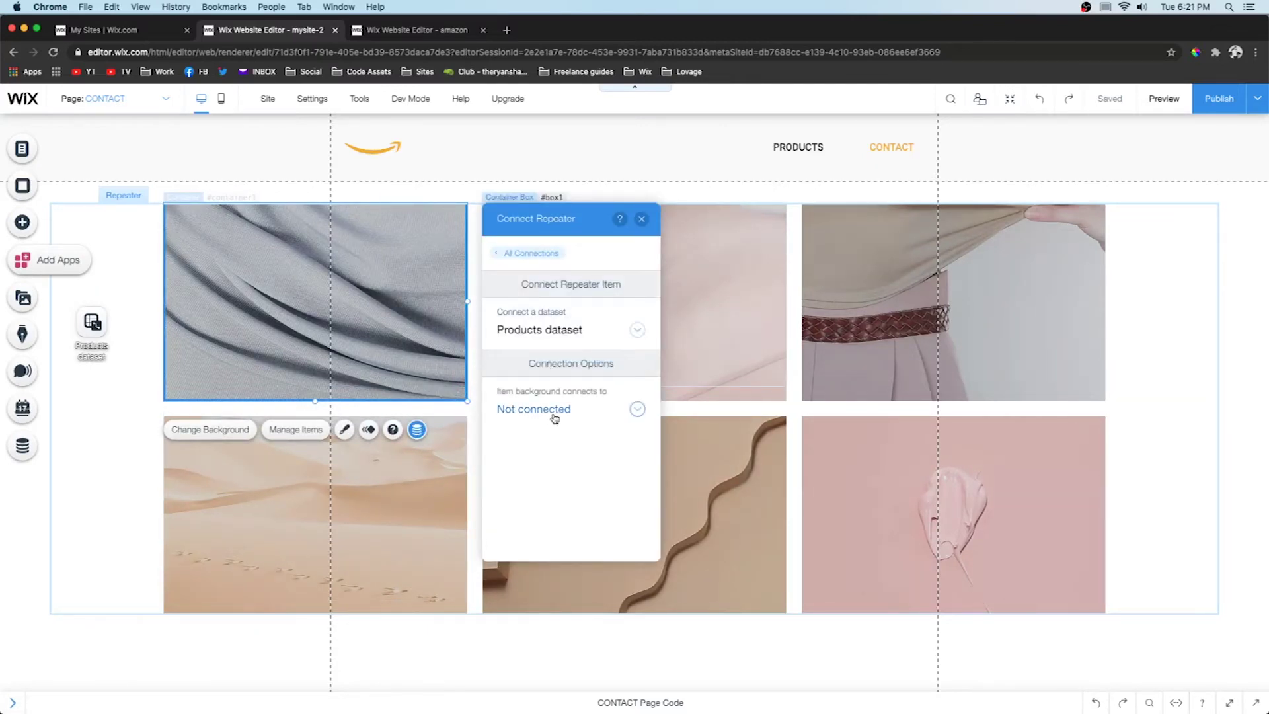
{"action": "left_click", "coordinate": [564, 415]}
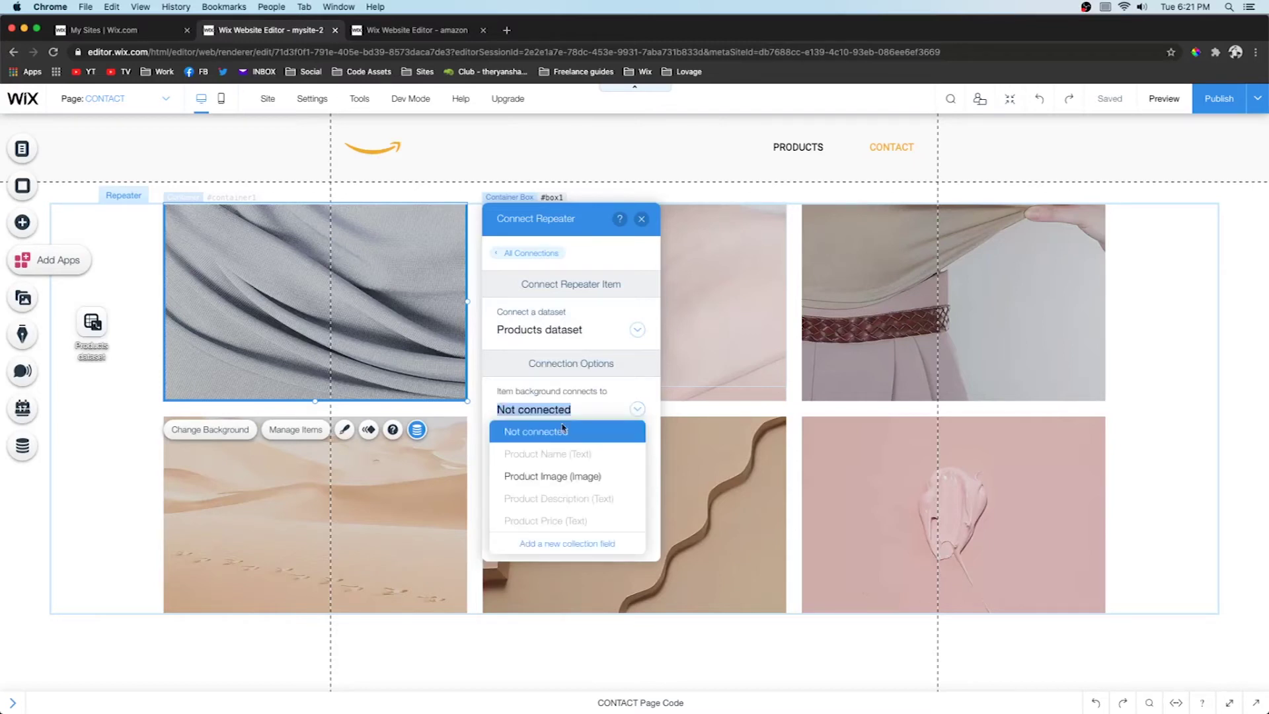
{"action": "left_click", "coordinate": [552, 476]}
{"action": "left_click", "coordinate": [305, 368]}
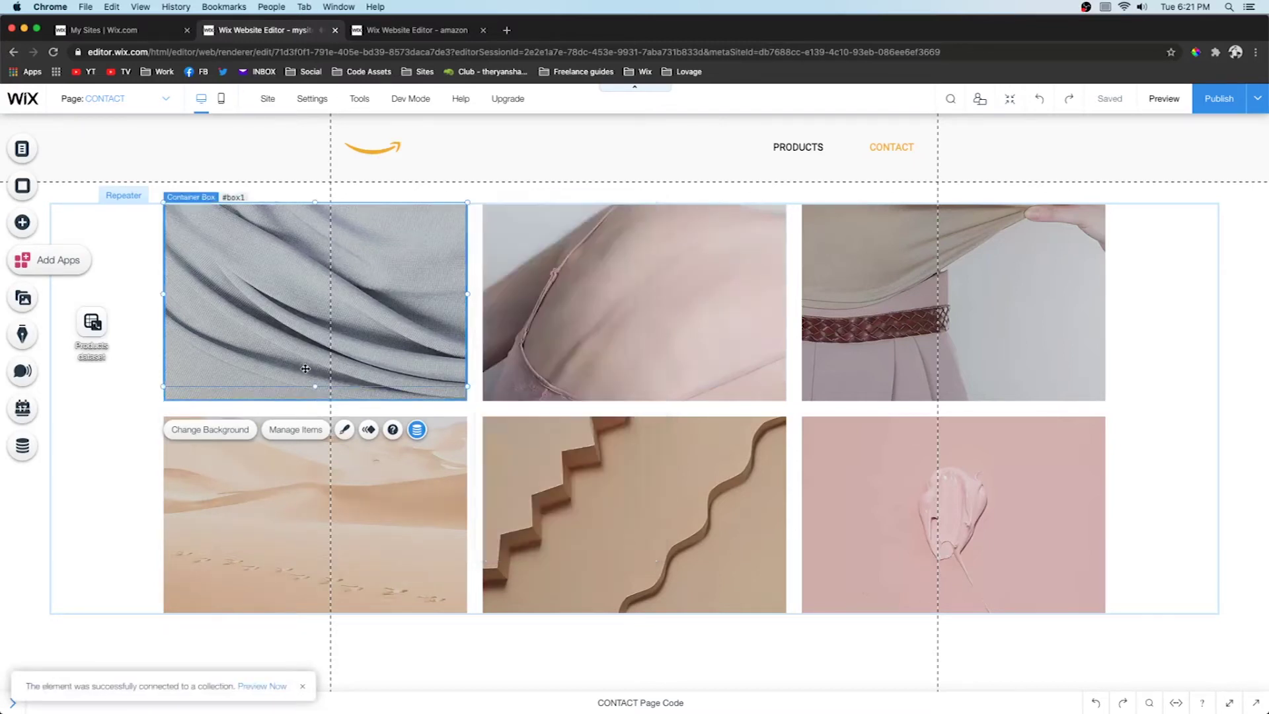
{"action": "left_click_drag", "start_coordinate": [314, 387], "coordinate": [311, 400]}
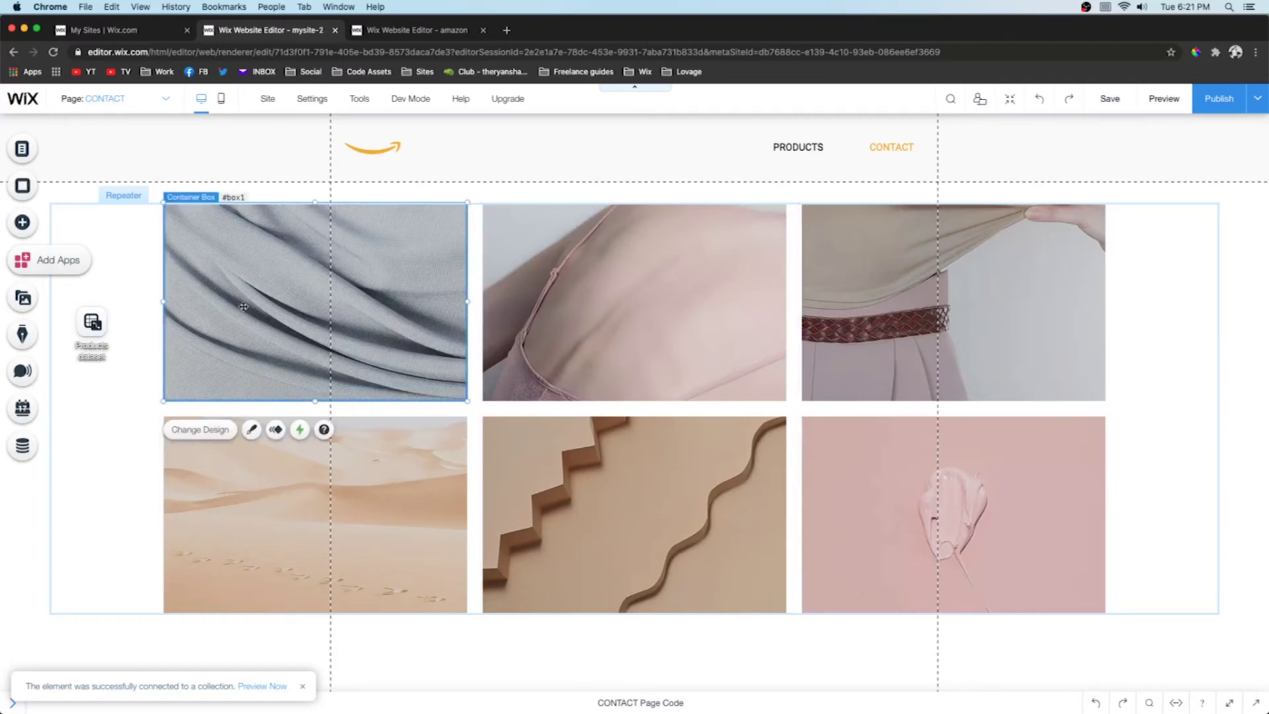
- Connect the heading in the container box's hover state to the Product Name field of the Products dataset
{"action": "left_click", "coordinate": [298, 430]}
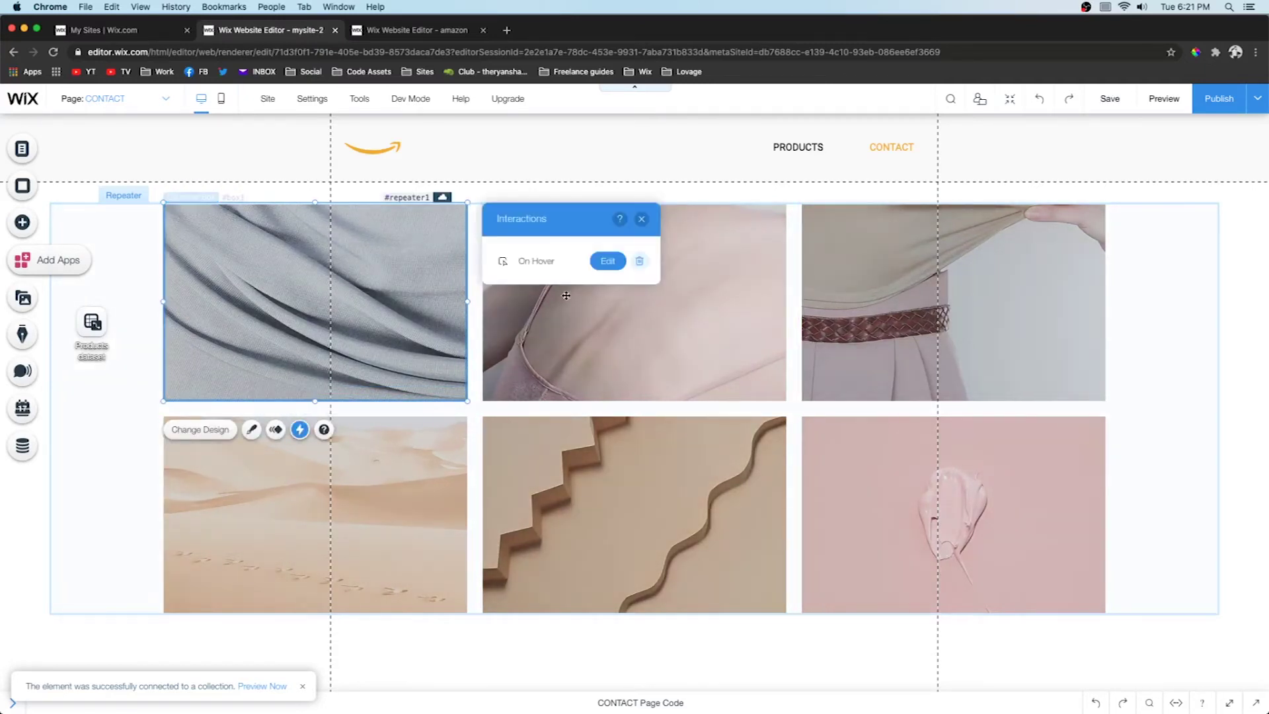
{"action": "left_click", "coordinate": [603, 262]}
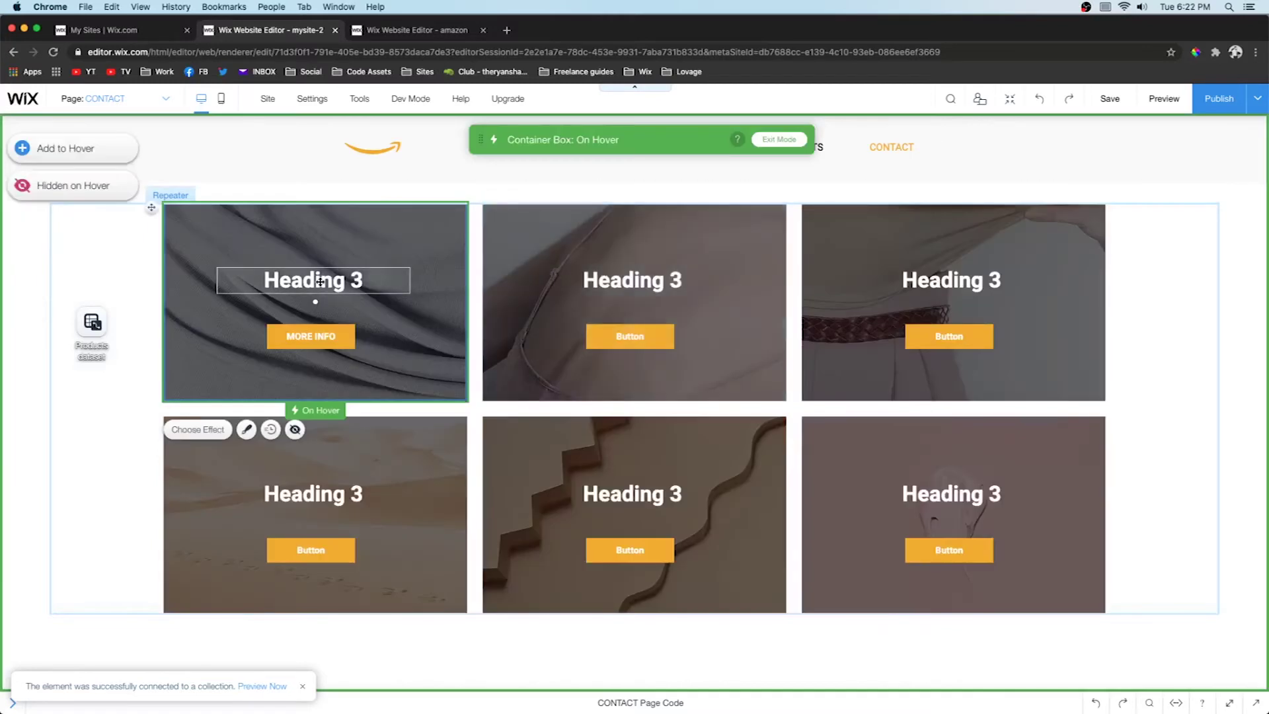
{"action": "left_click", "coordinate": [320, 281]}
{"action": "left_click", "coordinate": [303, 238]}
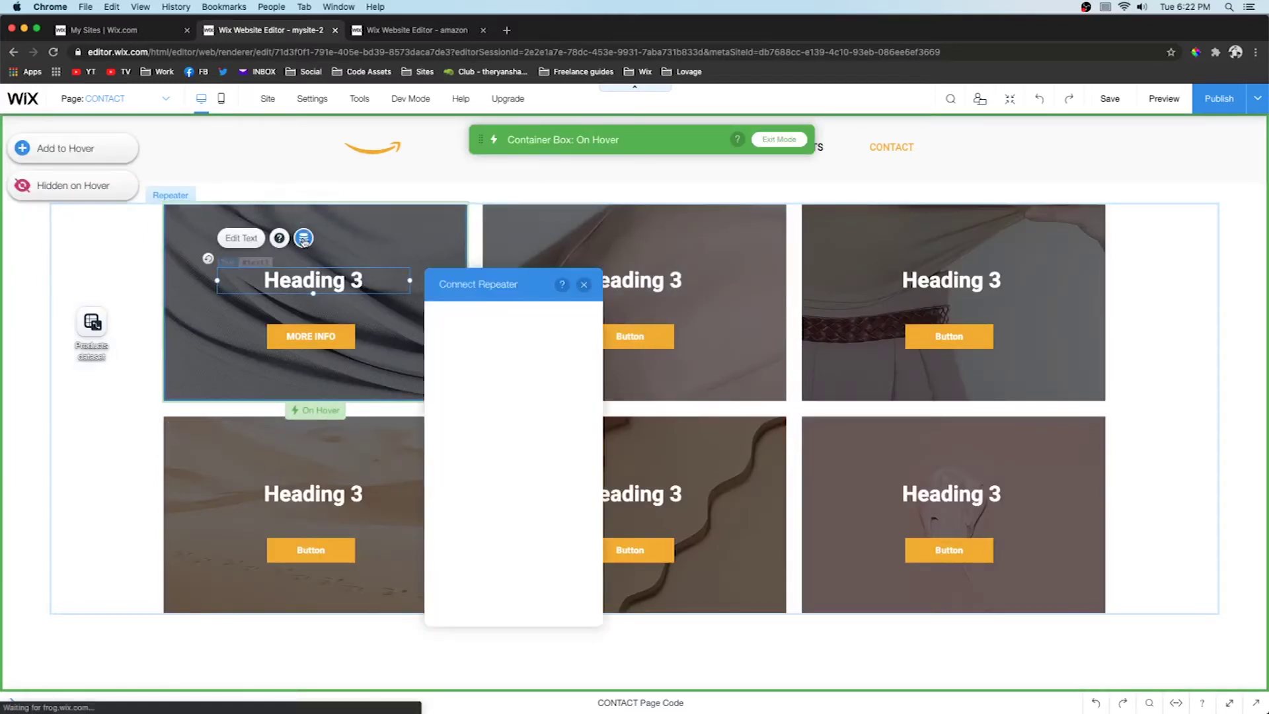
{"action": "left_click", "coordinate": [512, 474]}
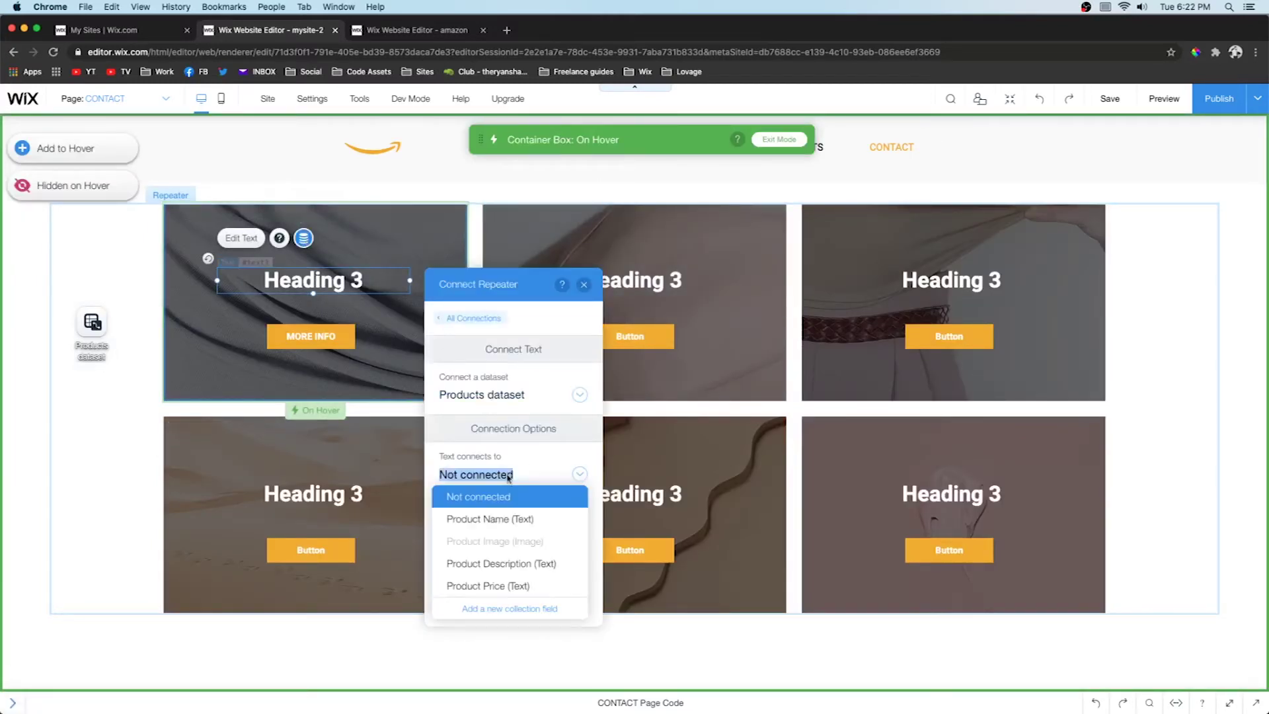
{"action": "left_click", "coordinate": [494, 521]}
{"action": "left_click", "coordinate": [308, 338]}
{"action": "left_click", "coordinate": [447, 294]}
{"action": "left_click", "coordinate": [335, 336]}
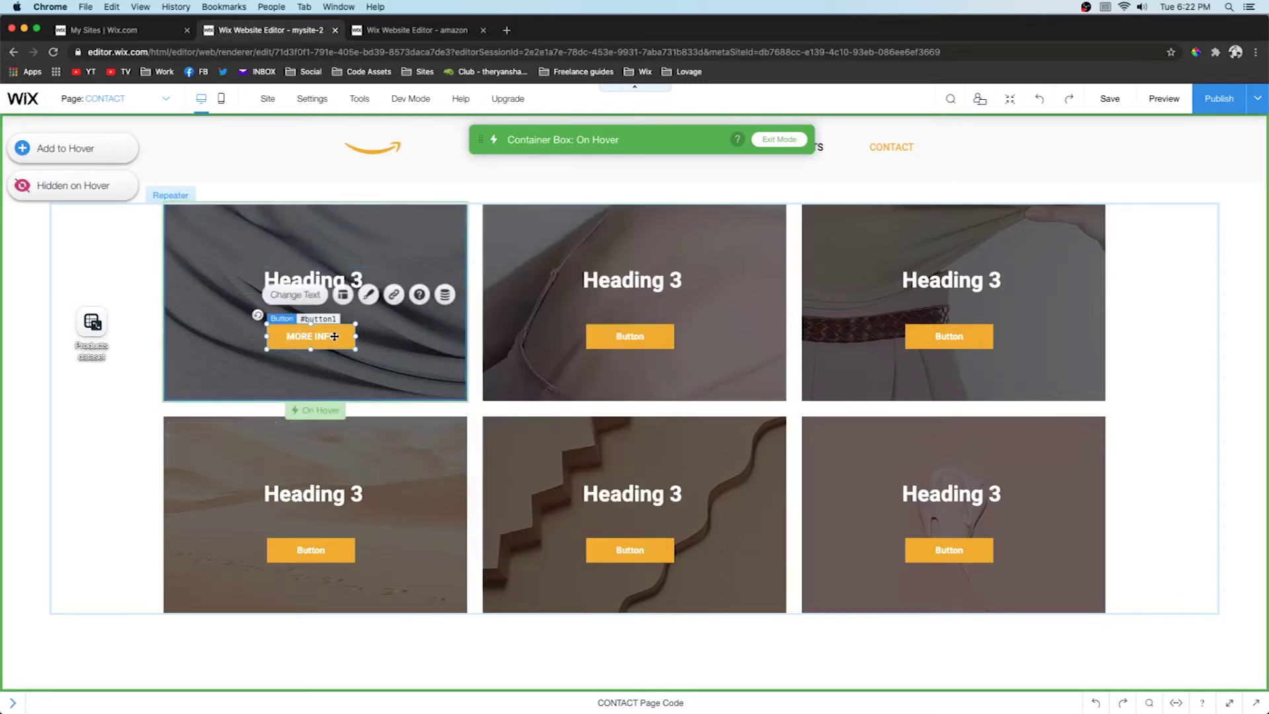
{"action": "left_click", "coordinate": [473, 338]}
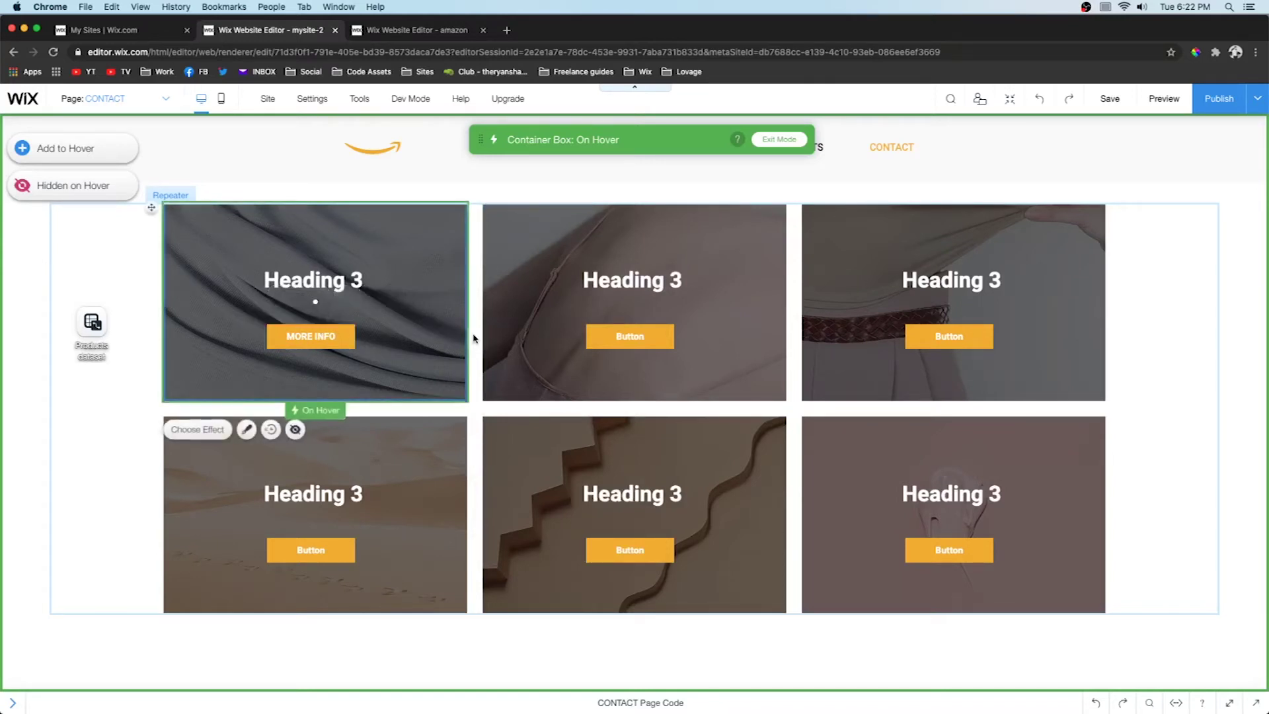
- Exit the hover state and preview the page, checking the hover overlays on the perfume and camera items
{"action": "left_click", "coordinate": [779, 140]}
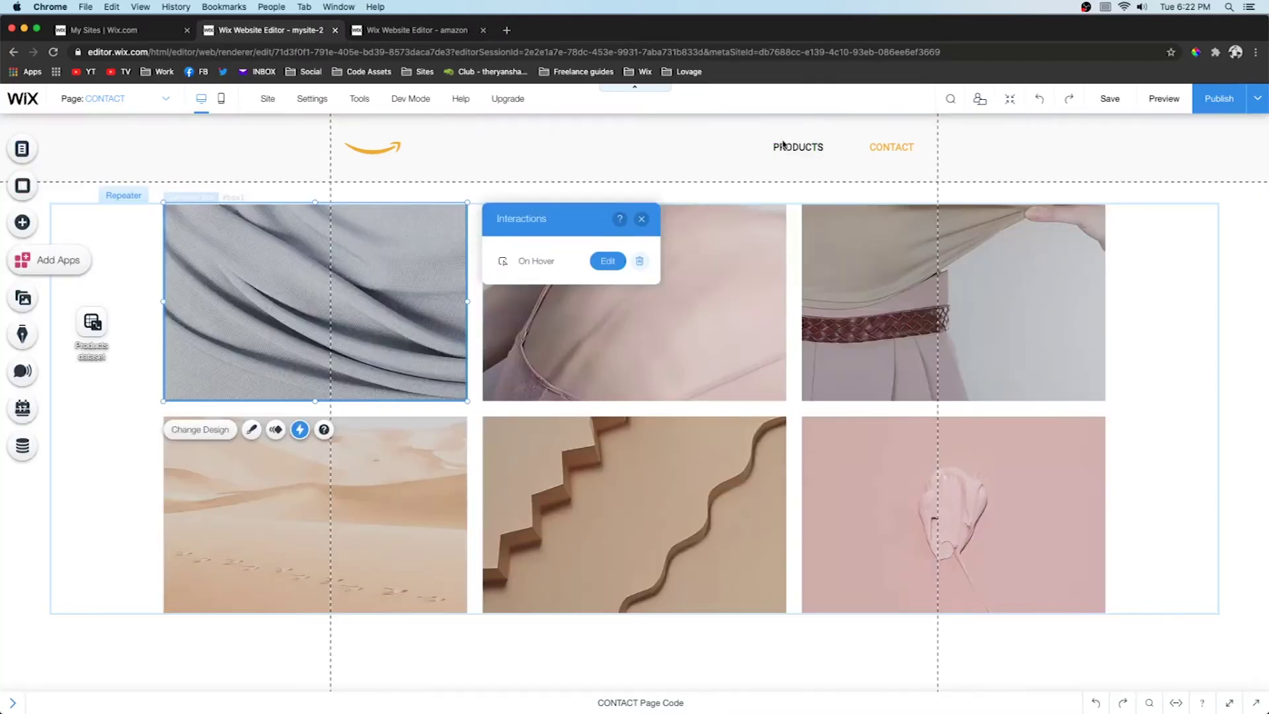
{"action": "left_click", "coordinate": [1172, 101]}
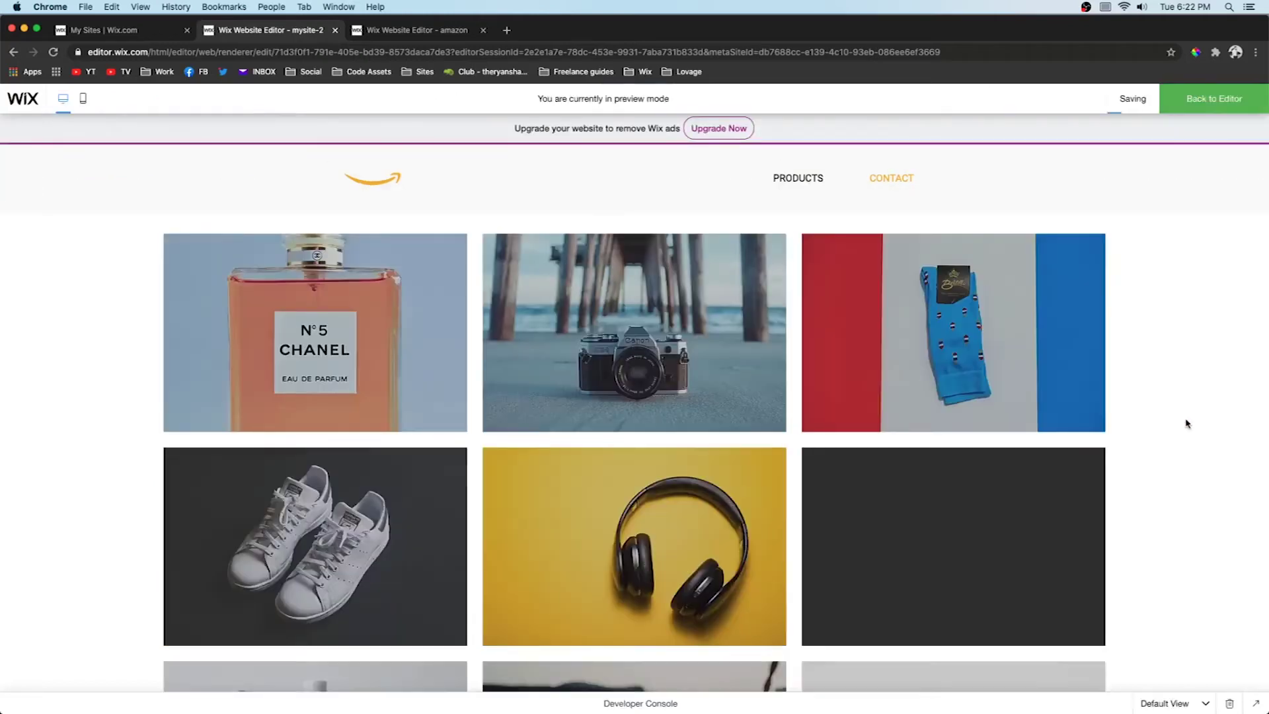
{"action": "mouse_move", "coordinate": [419, 354]}
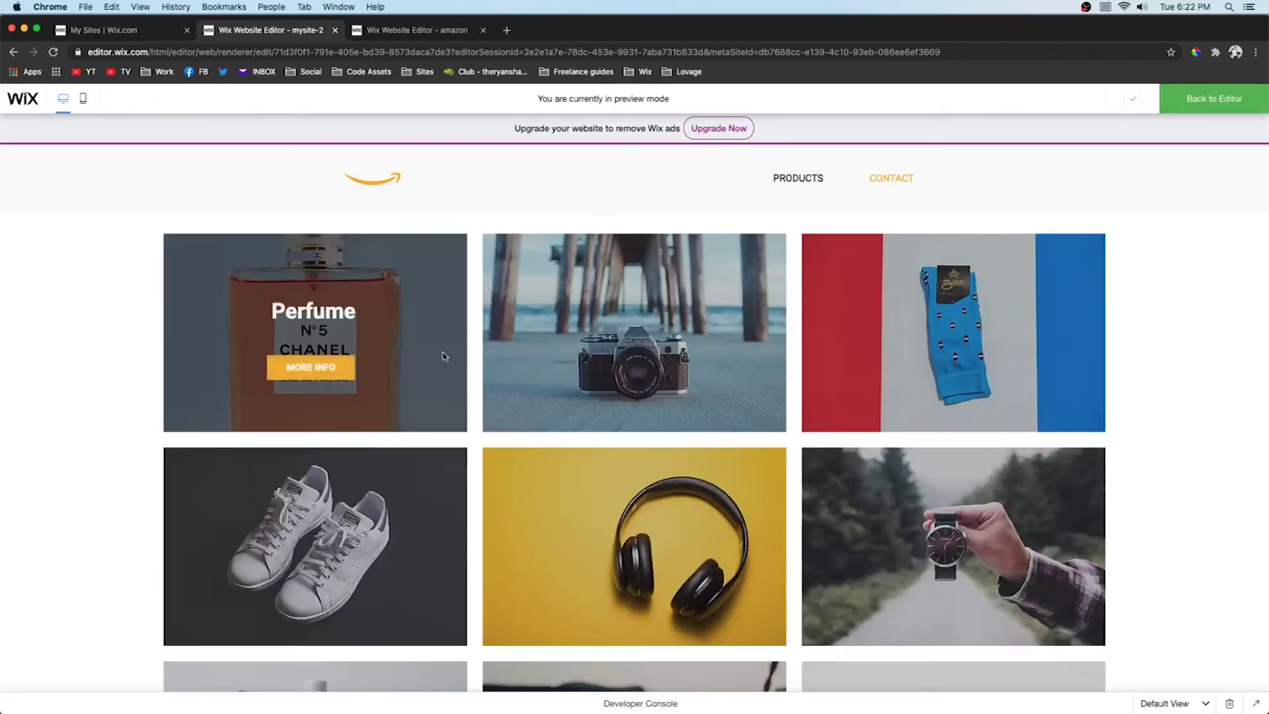
{"action": "mouse_move", "coordinate": [538, 302]}
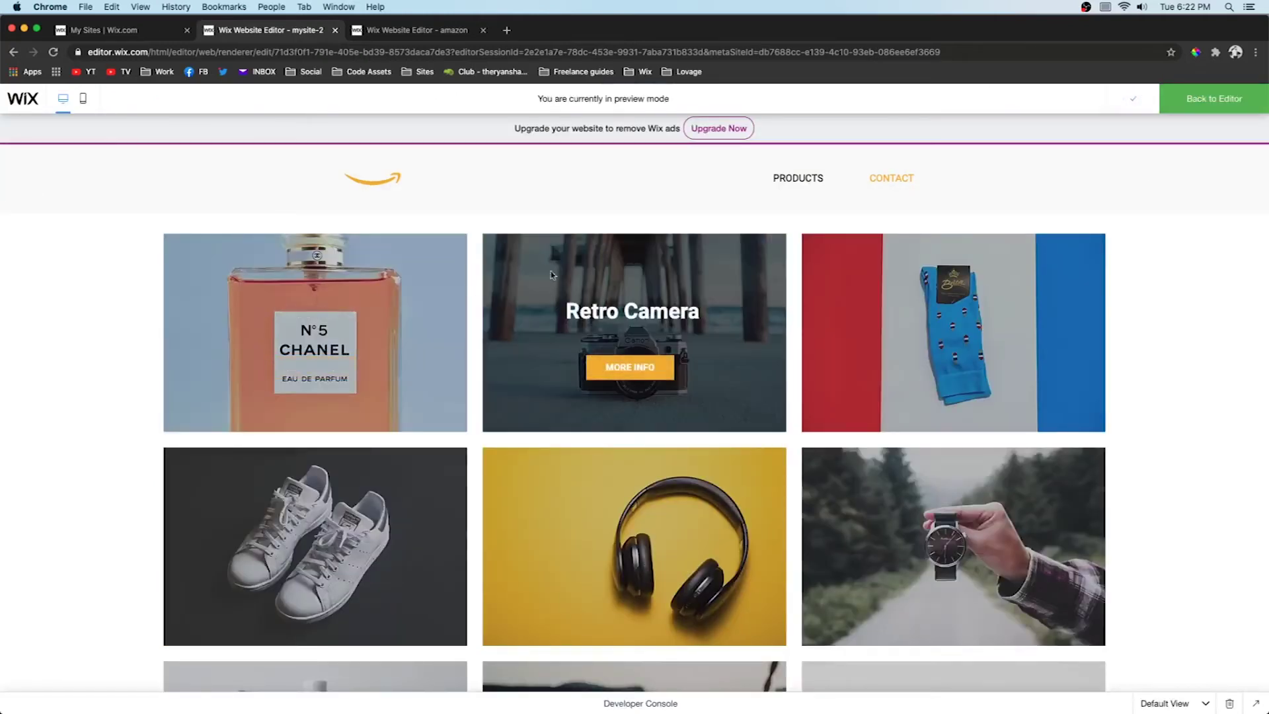
{"action": "mouse_move", "coordinate": [332, 299]}
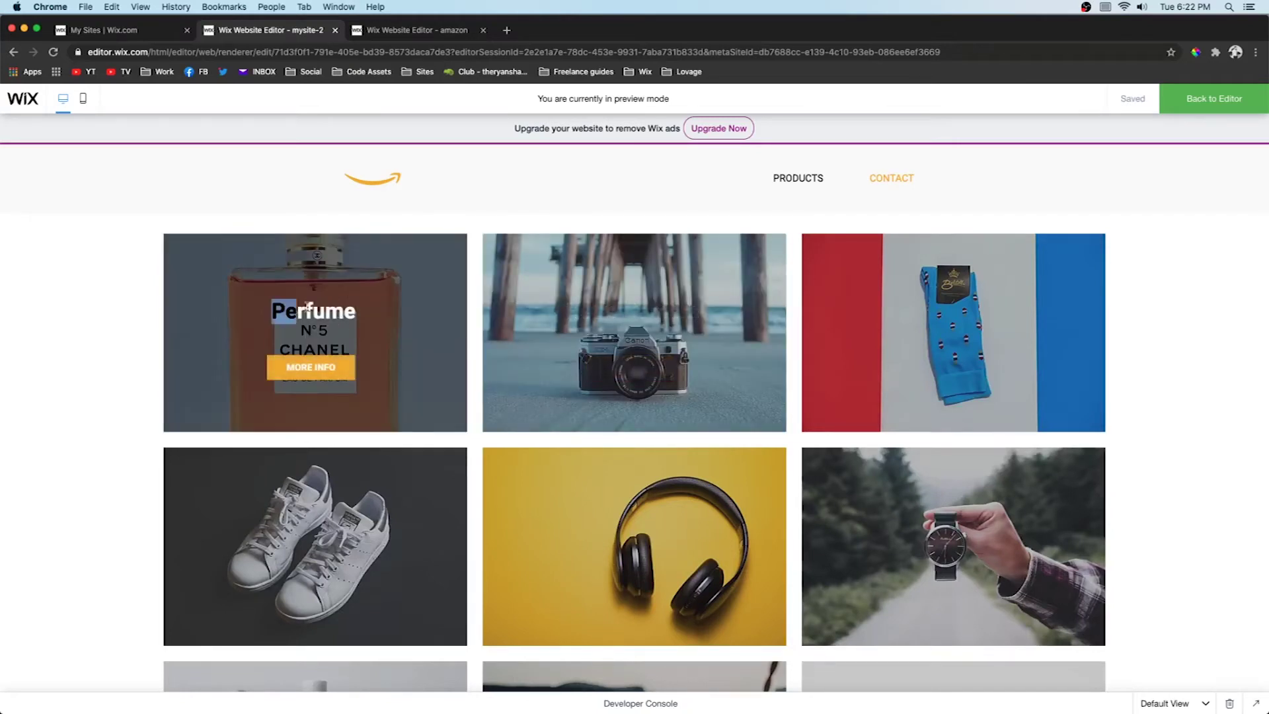
{"action": "mouse_move", "coordinate": [506, 365]}
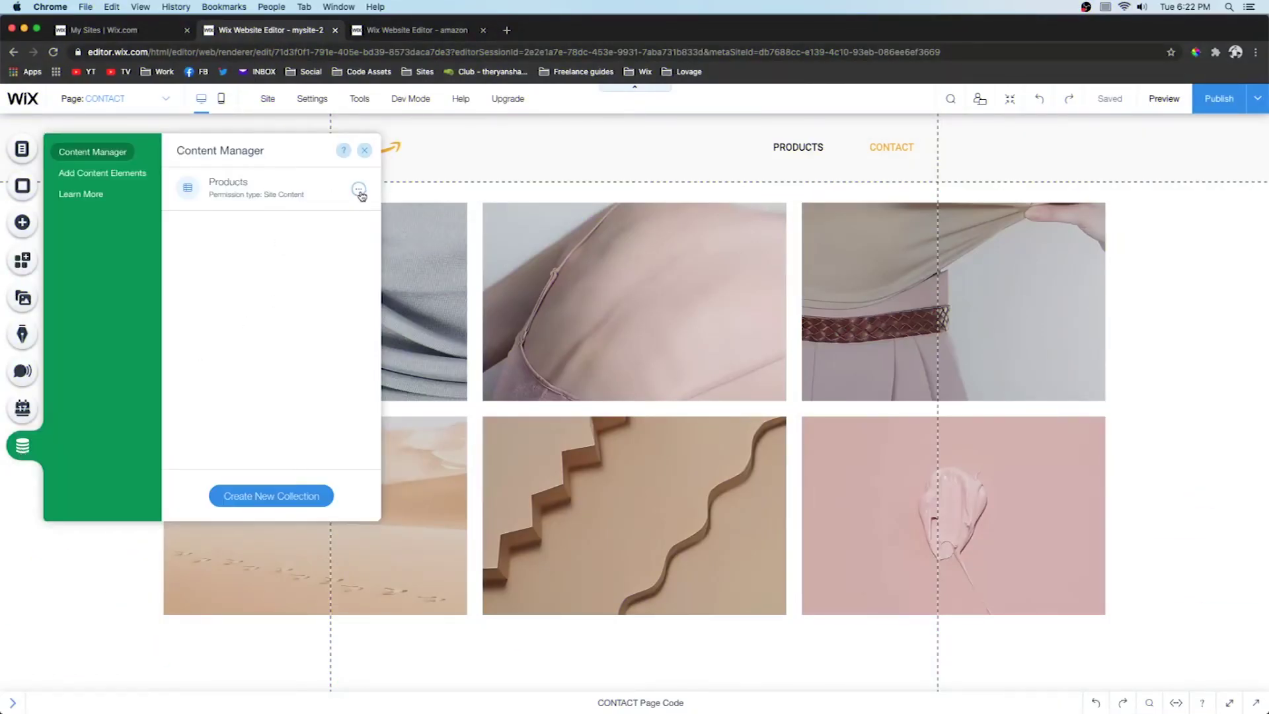
- Add dynamic pages for the Products collection and delete the extra Products link from the site menu
{"action": "left_click", "coordinate": [359, 190]}
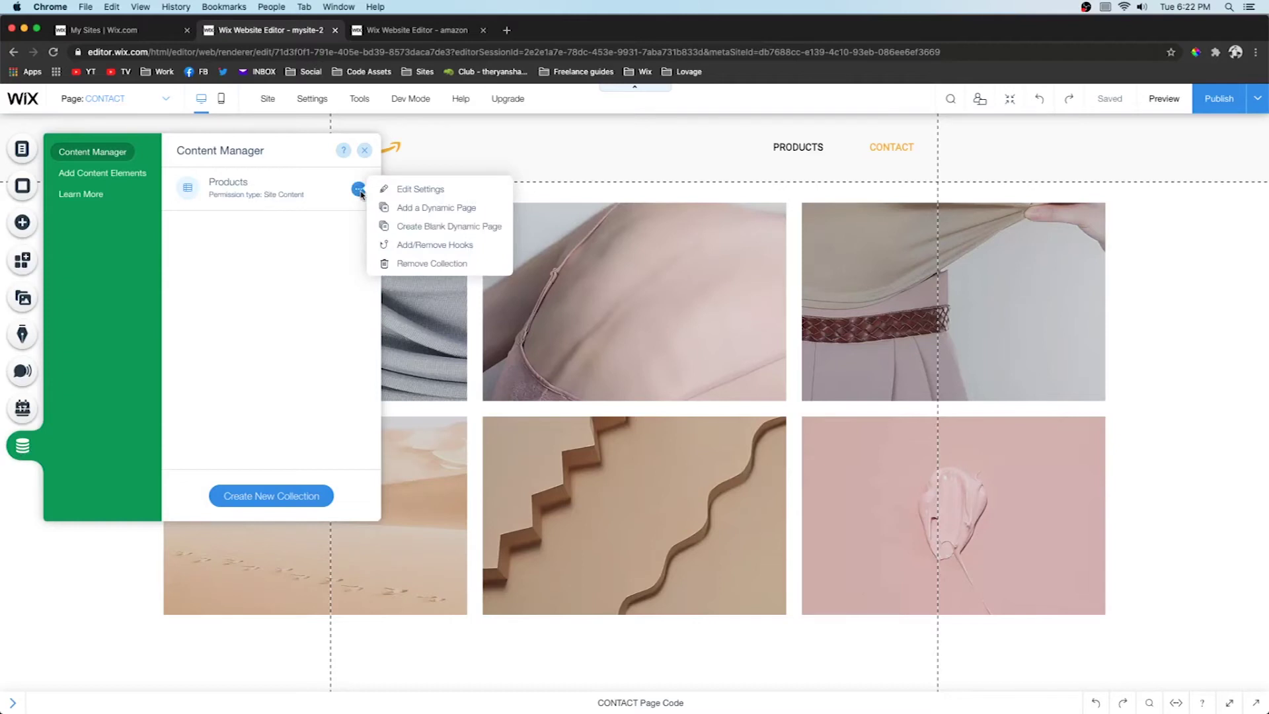
{"action": "left_click", "coordinate": [411, 209]}
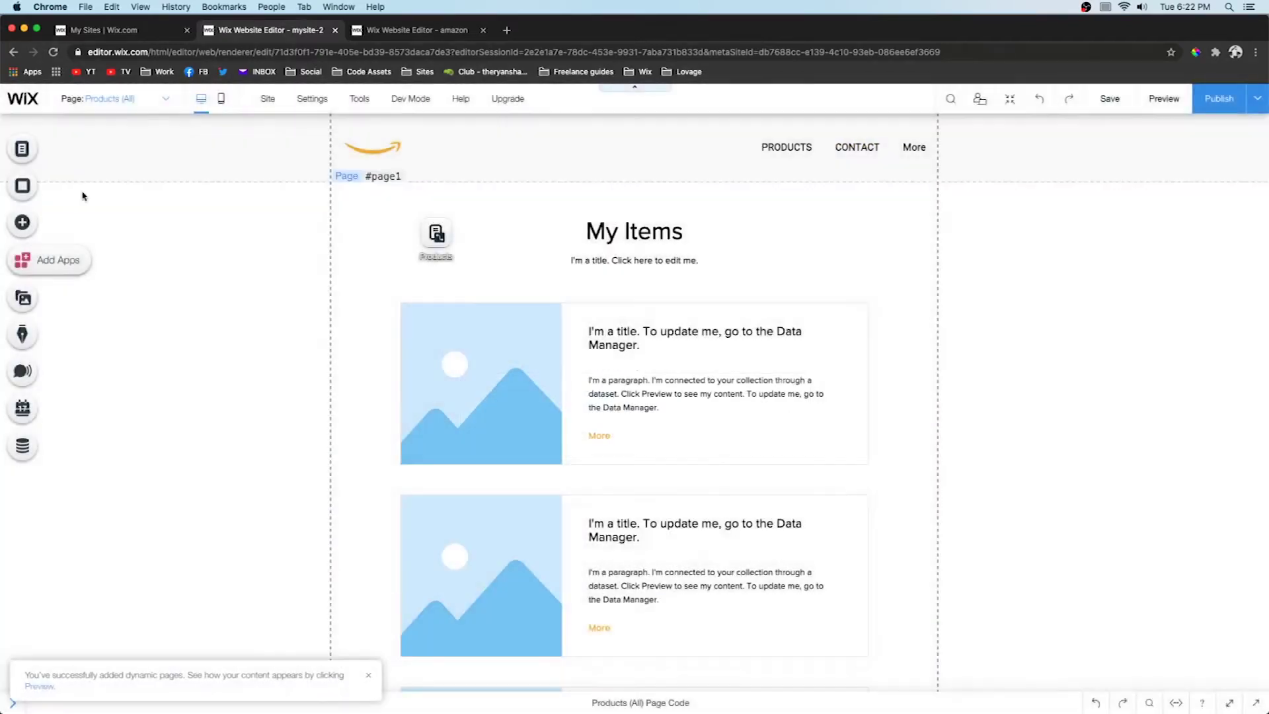
{"action": "left_click", "coordinate": [23, 148]}
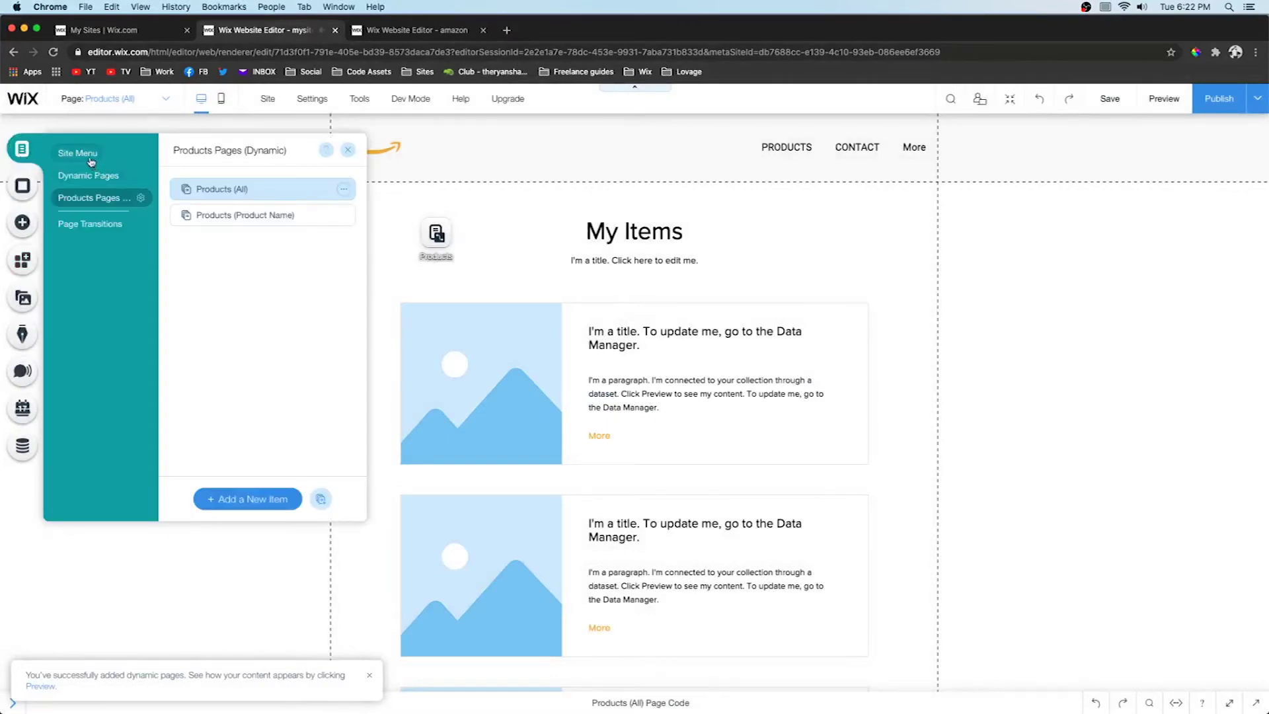
{"action": "left_click", "coordinate": [91, 161]}
{"action": "left_click", "coordinate": [343, 242]}
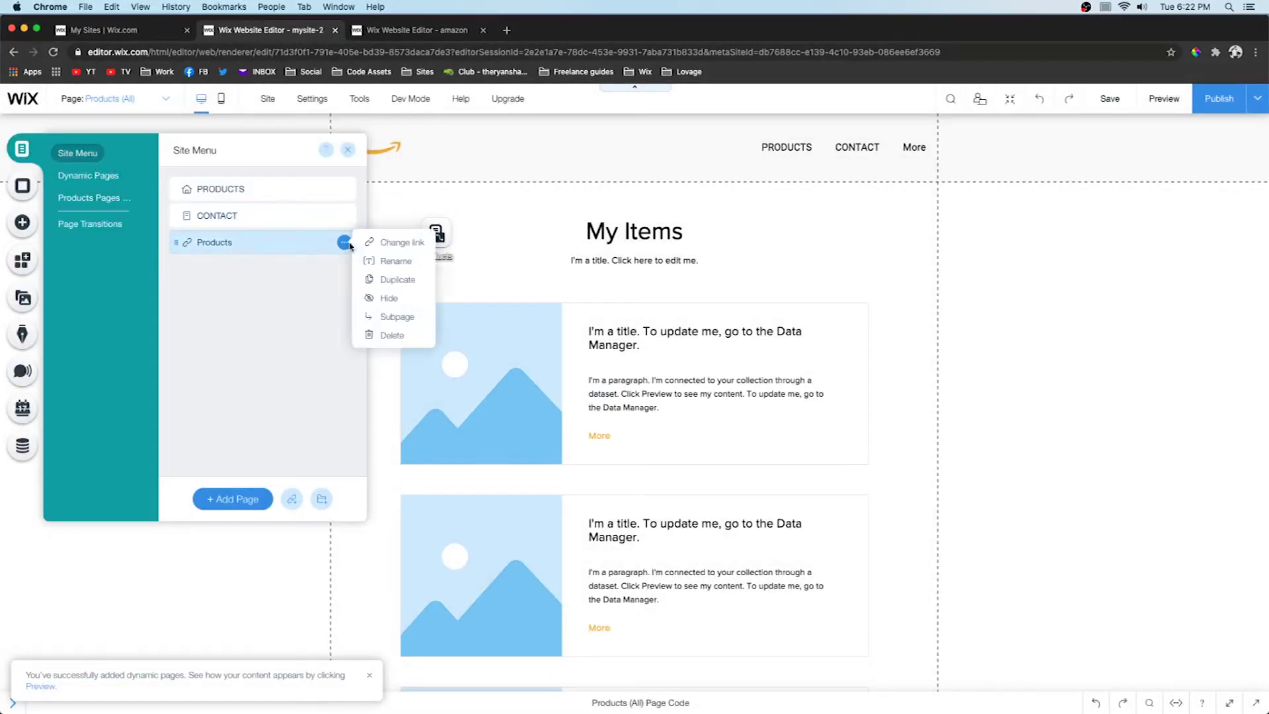
{"action": "left_click", "coordinate": [386, 336]}
- Delete the Products (All) dynamic page from the site
{"action": "left_click", "coordinate": [97, 199]}
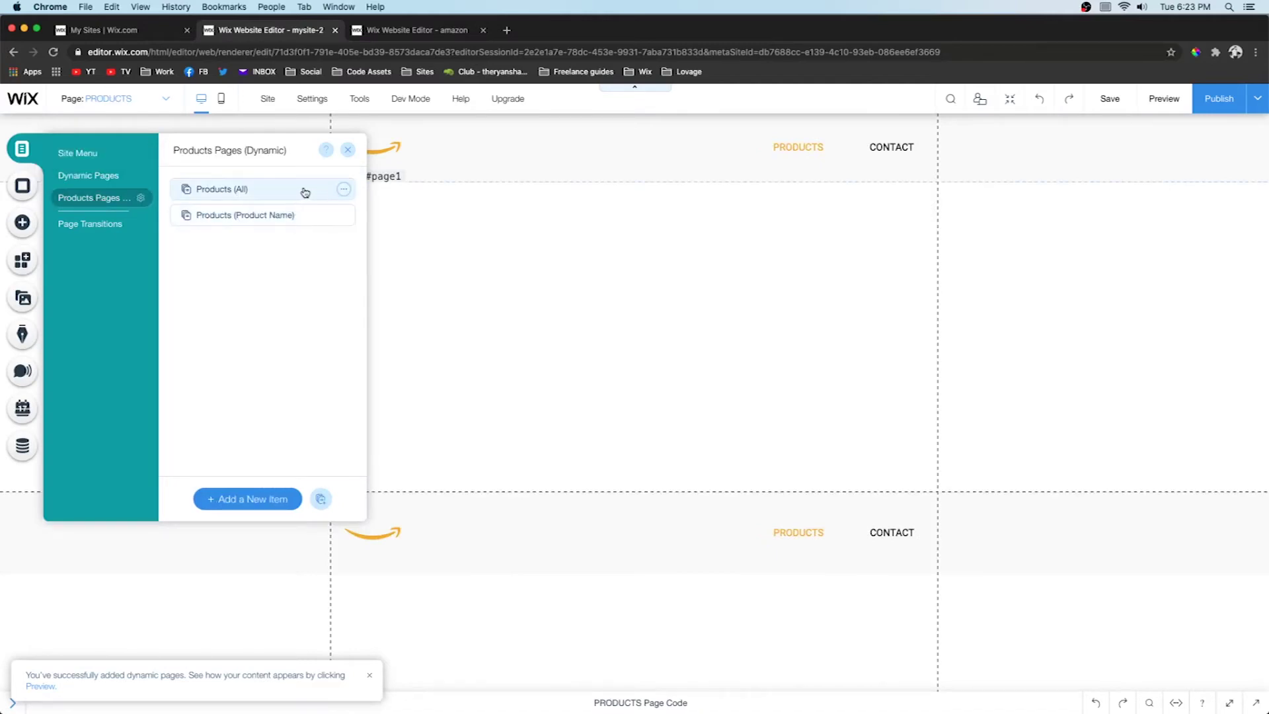
{"action": "left_click", "coordinate": [345, 190]}
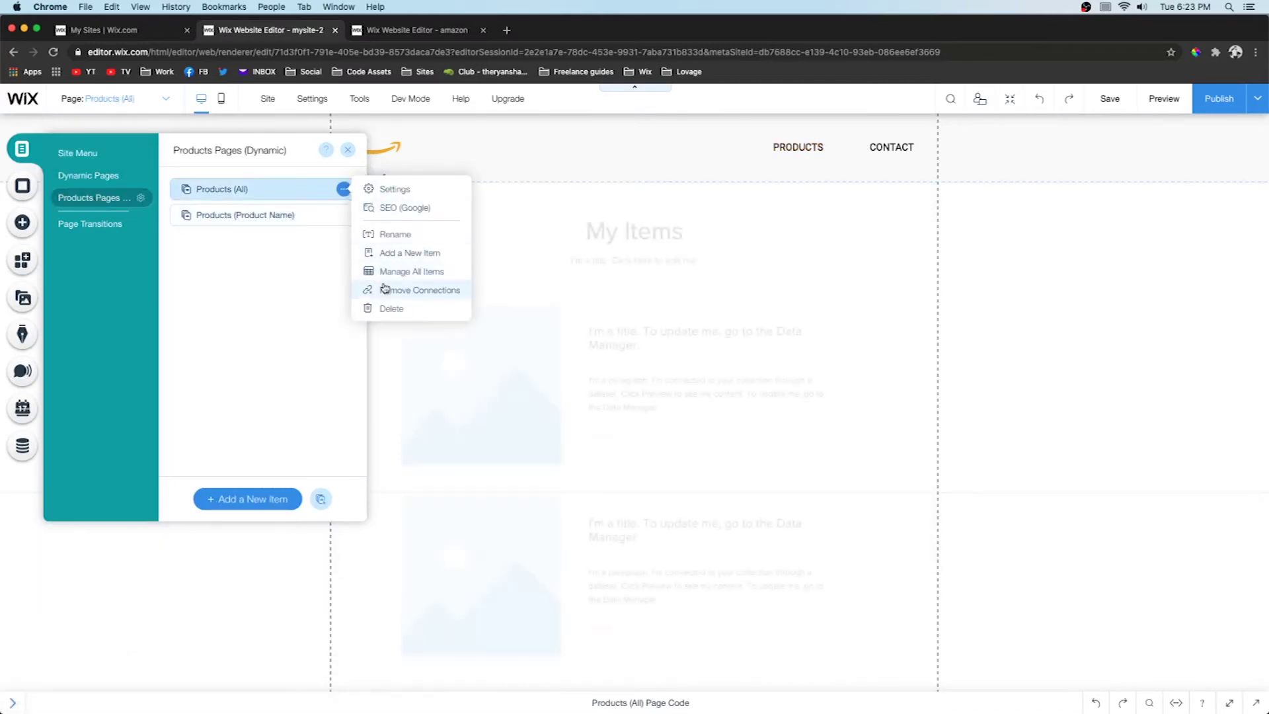
{"action": "left_click", "coordinate": [383, 310]}
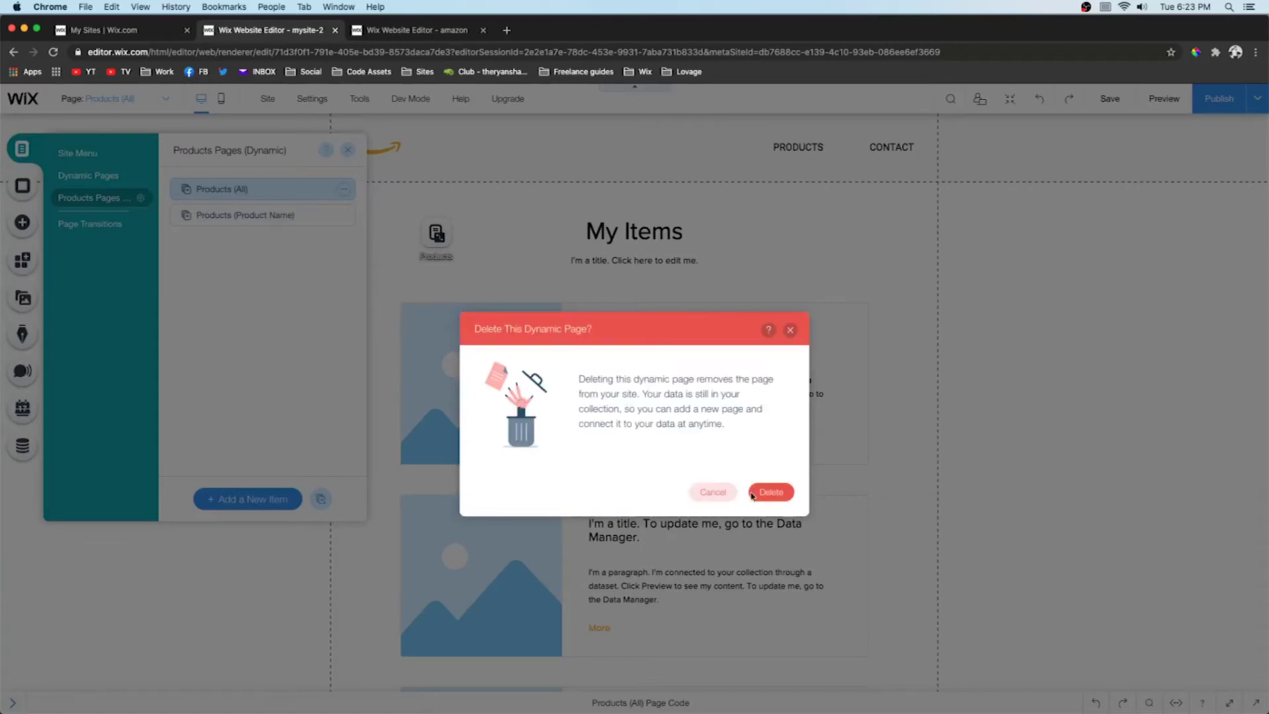
{"action": "left_click", "coordinate": [770, 494]}
- Delete the description, title and image from the Products (Product Name) page and move its dataset outside the content area
{"action": "left_click", "coordinate": [225, 192]}
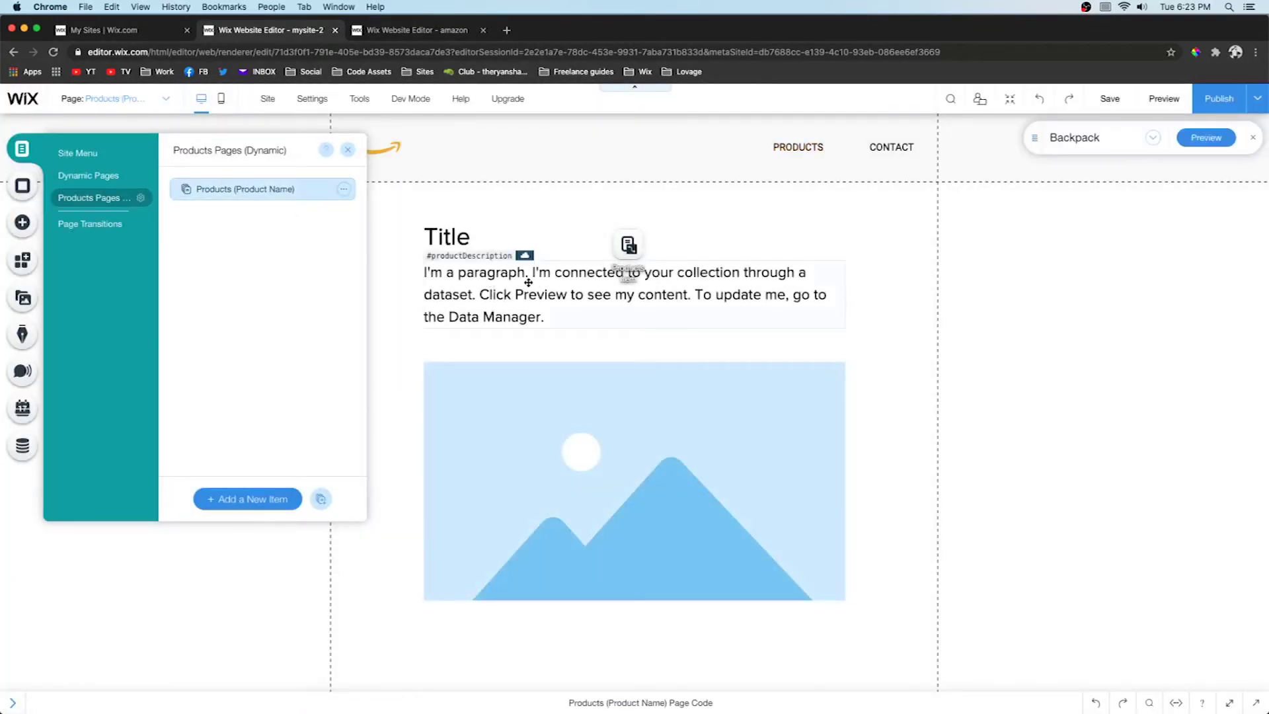
{"action": "left_click", "coordinate": [489, 254]}
{"action": "left_click", "coordinate": [462, 238]}
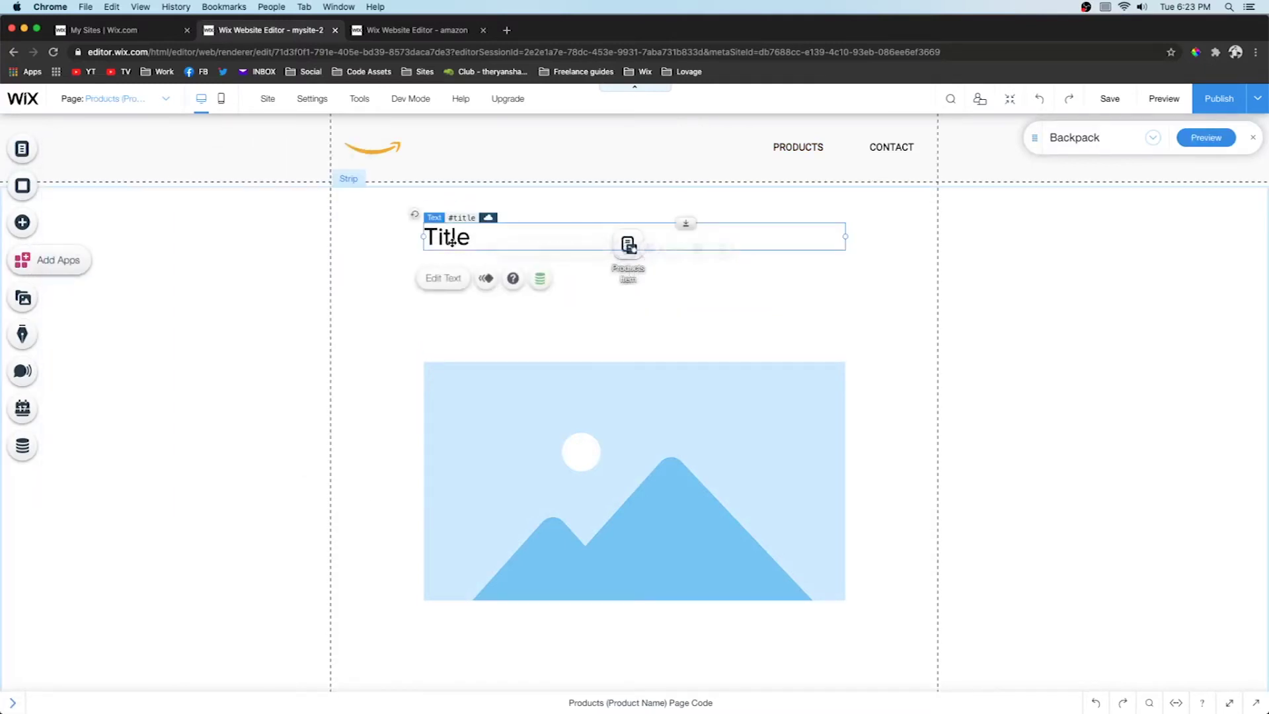
{"action": "key", "text": "Delete"}
{"action": "left_click", "coordinate": [541, 450]}
{"action": "key", "text": "Delete"}
{"action": "left_click_drag", "start_coordinate": [629, 248], "coordinate": [177, 351]}
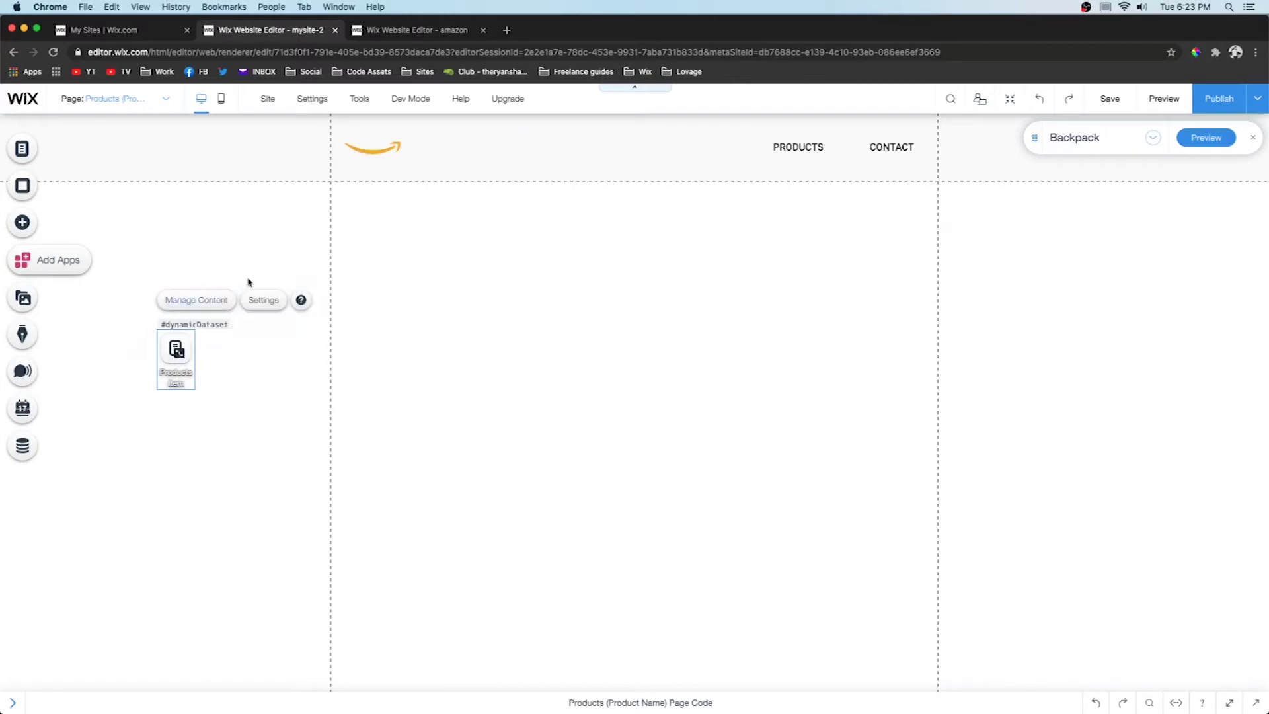
- Add a Thumbnail Pro Gallery and place it just below the header, along the content area's left edge
{"action": "left_click", "coordinate": [22, 223]}
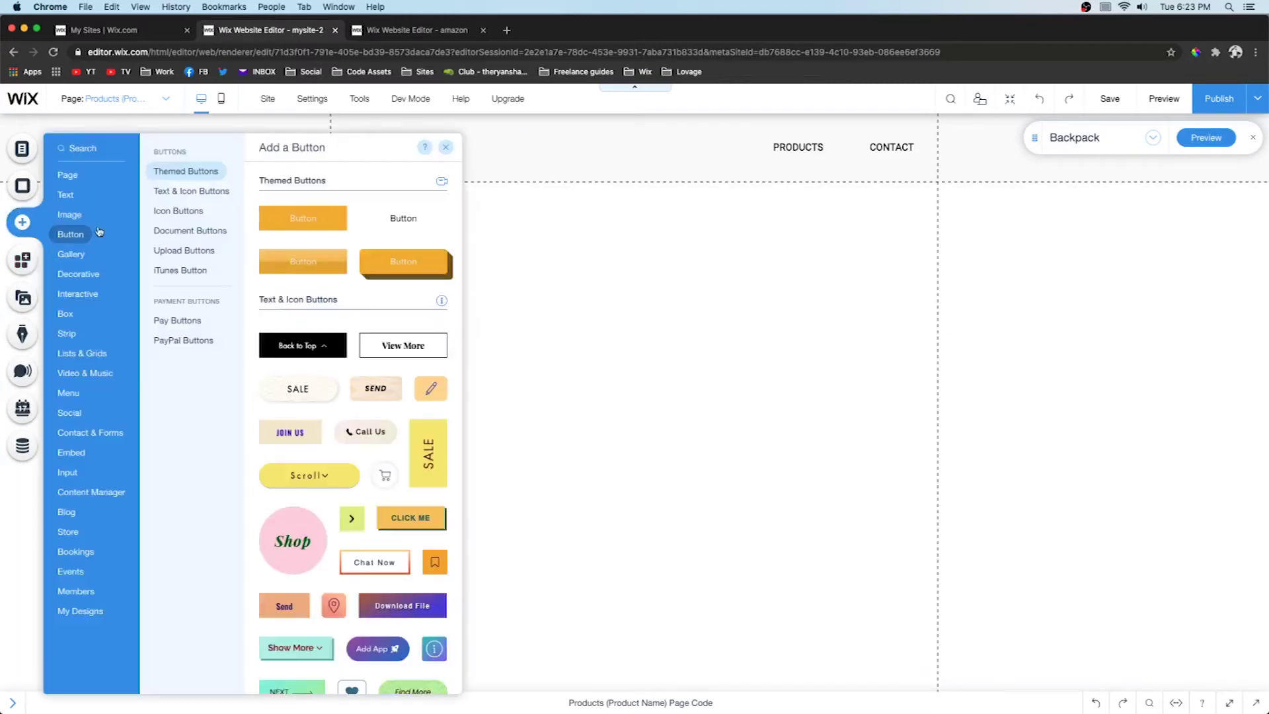
{"action": "mouse_move", "coordinate": [71, 254]}
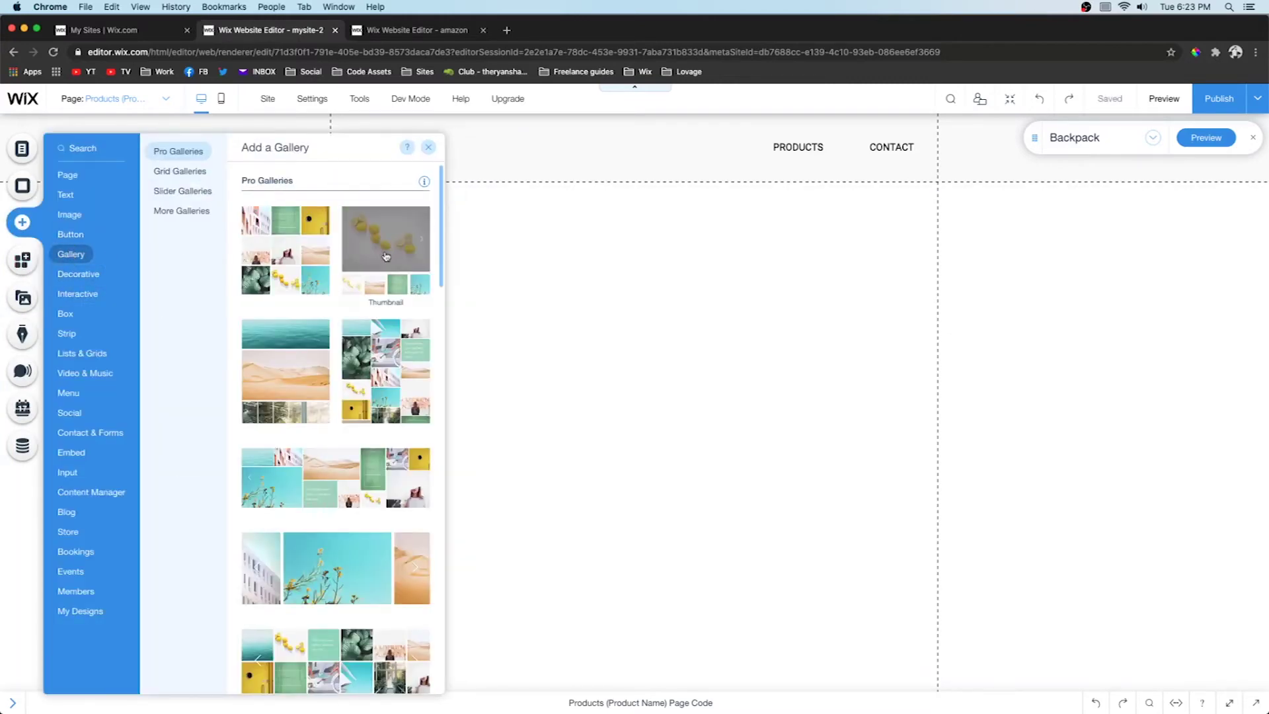
{"action": "left_click_drag", "start_coordinate": [385, 254], "coordinate": [595, 436]}
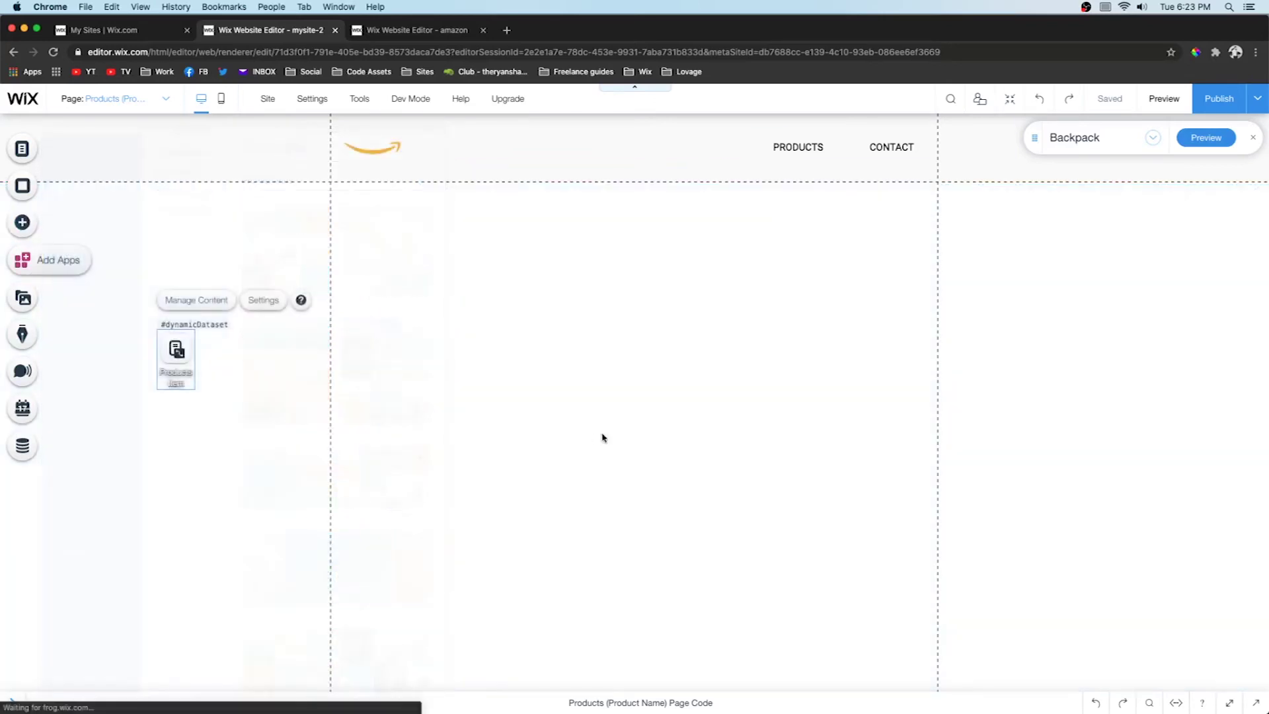
{"action": "left_click_drag", "start_coordinate": [617, 379], "coordinate": [535, 326]}
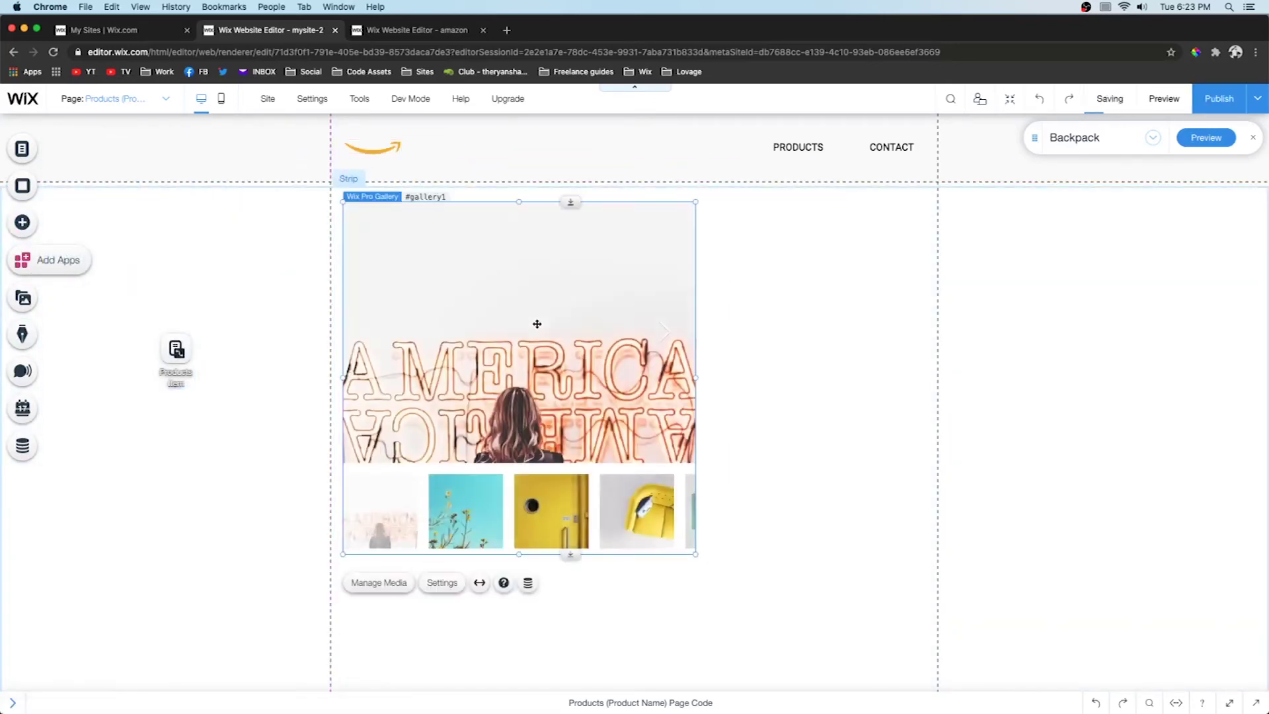
- Add a Heading 3 text element beside the gallery, near its upper edge
{"action": "left_click", "coordinate": [22, 222]}
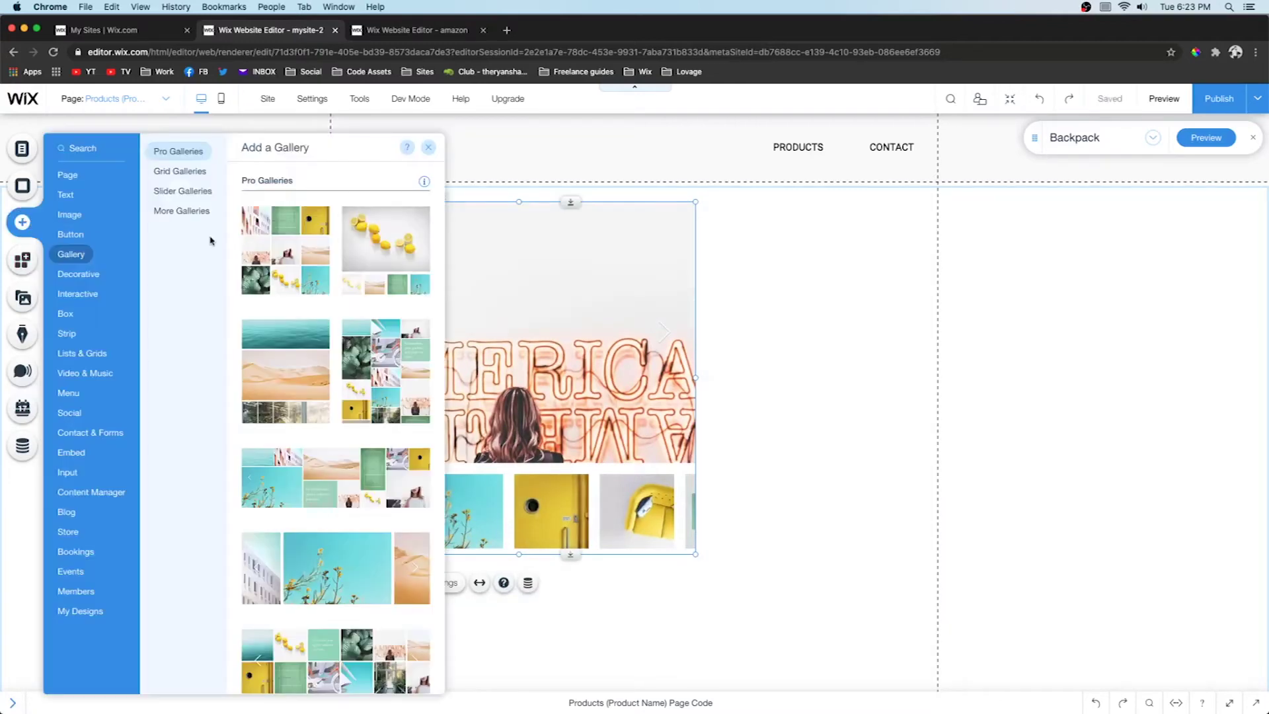
{"action": "mouse_move", "coordinate": [66, 194]}
{"action": "left_click_drag", "start_coordinate": [296, 284], "coordinate": [760, 230]}
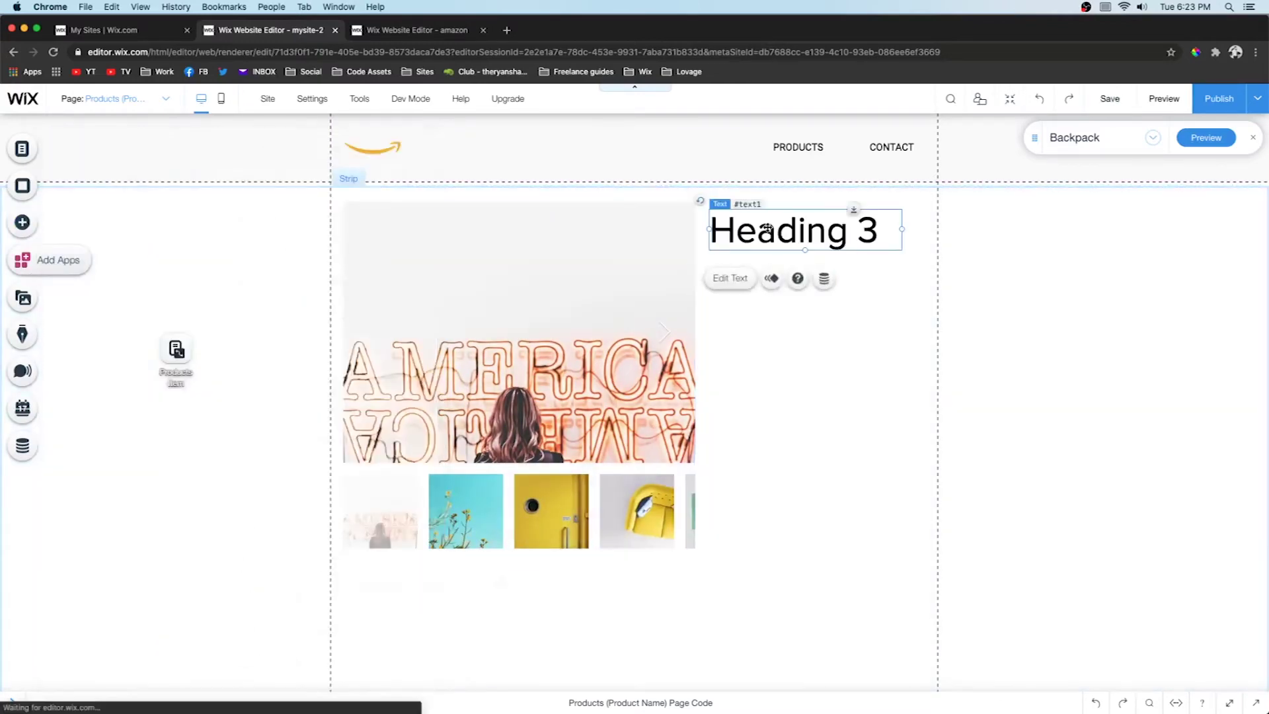
- Format the heading beside the gallery in Roboto Bold at 35 px and change its text to PRODUCT NAME
{"action": "left_click", "coordinate": [734, 278]}
{"action": "left_click", "coordinate": [1066, 387]}
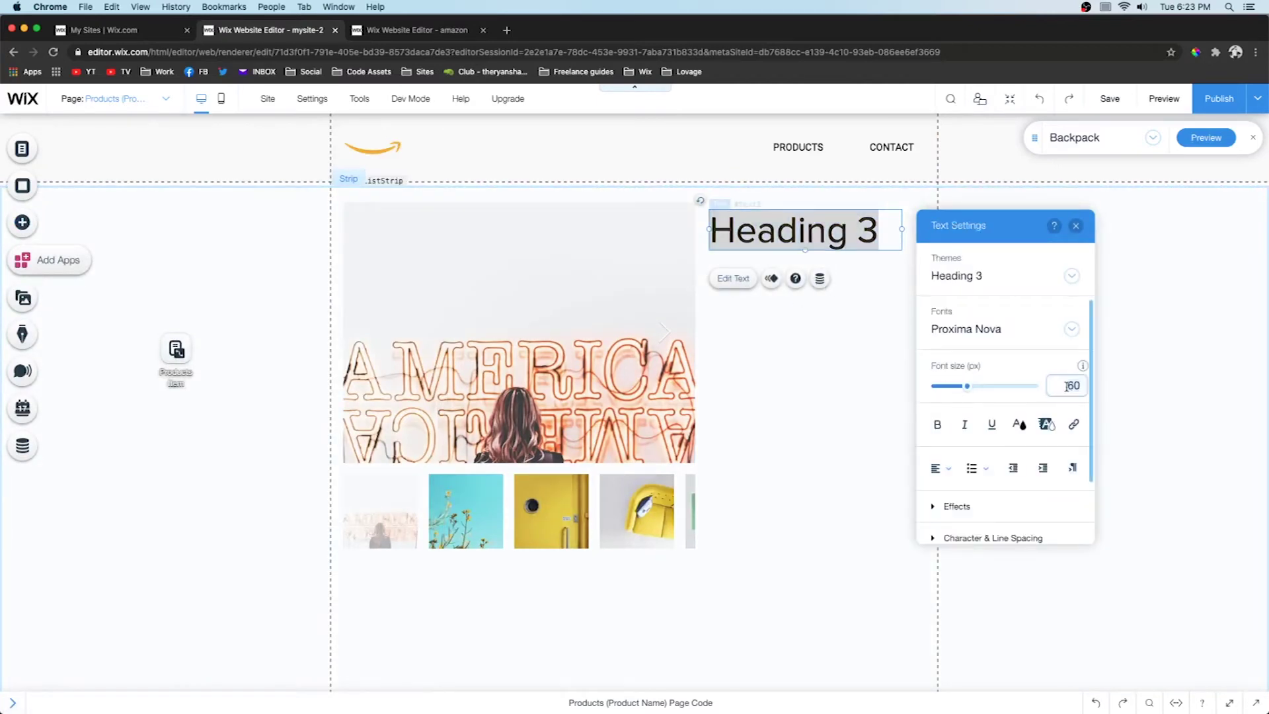
{"action": "type", "text": "35"}
{"action": "key", "text": "Return"}
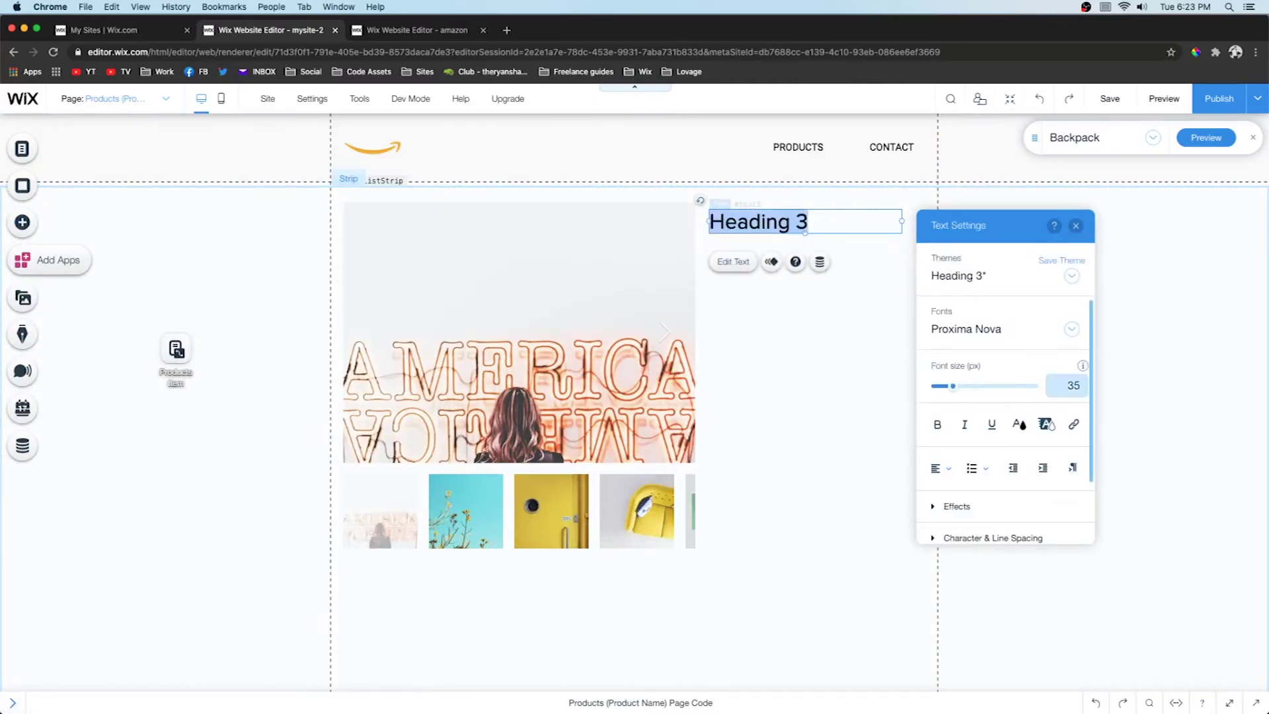
{"action": "left_click", "coordinate": [1011, 329]}
{"action": "left_click", "coordinate": [1011, 462]}
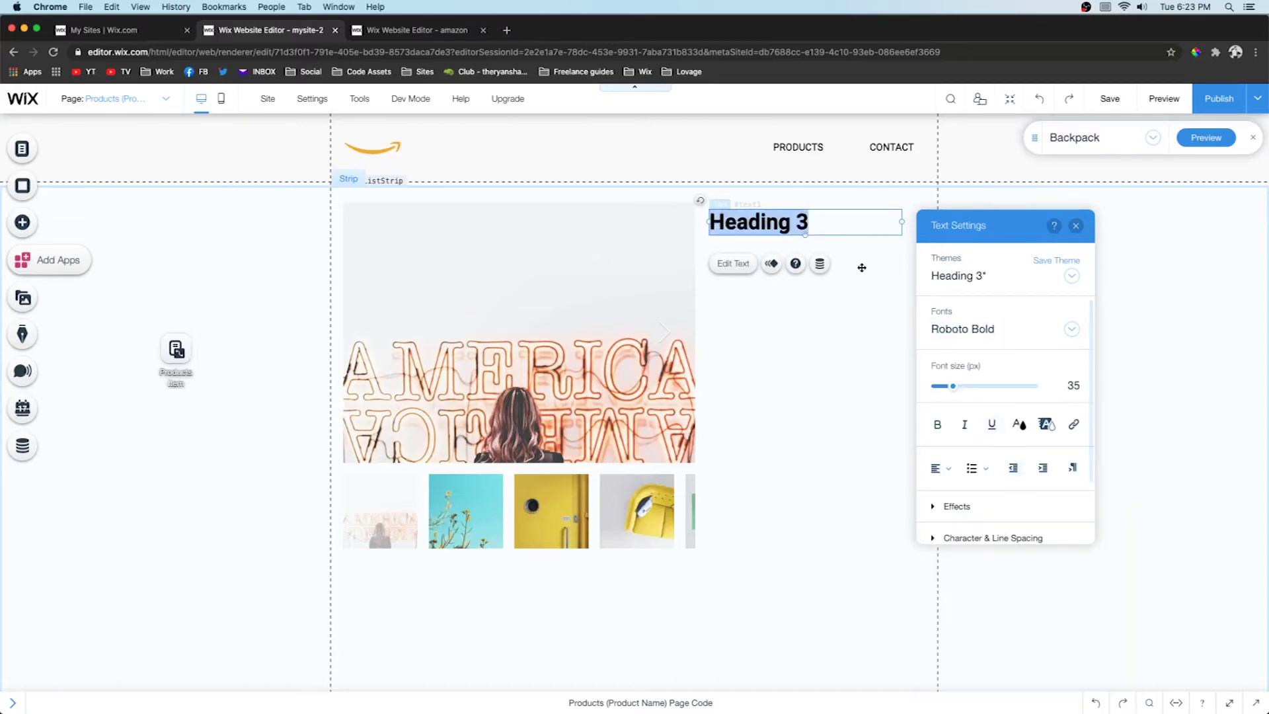
{"action": "type", "text": "PRODUCT NAME"}
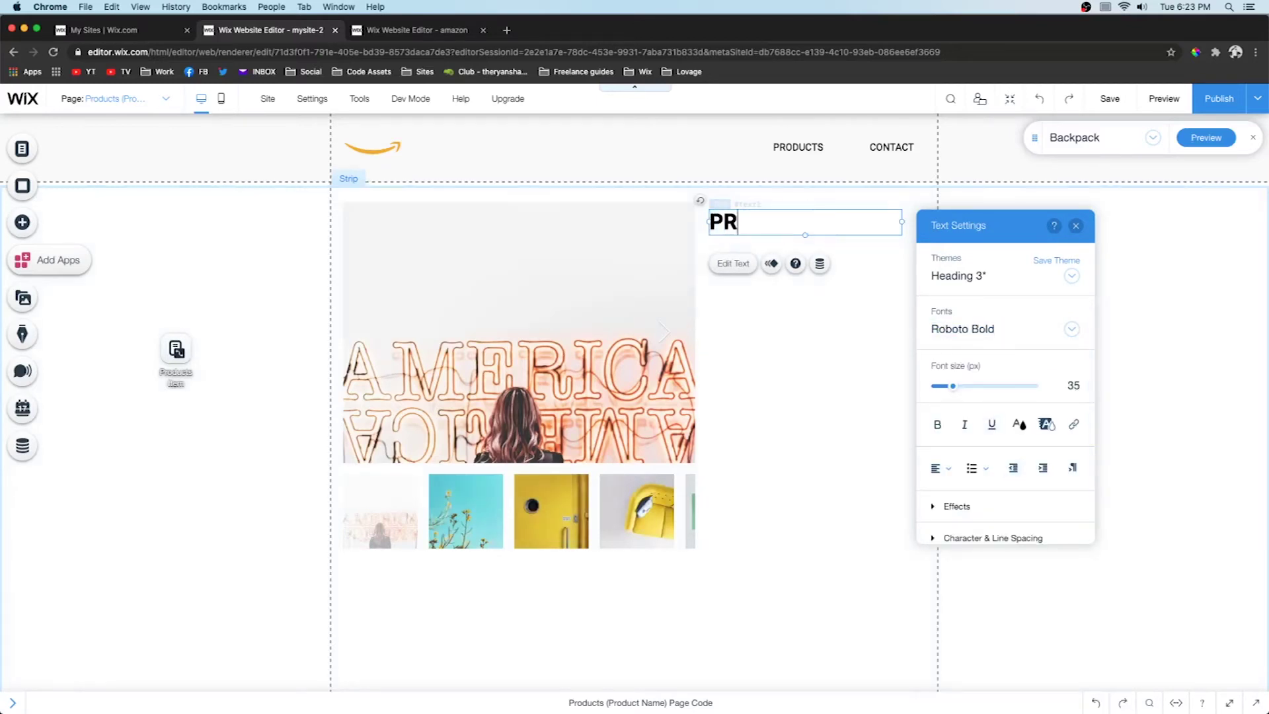
{"action": "left_click", "coordinate": [265, 228]}
- Add a paragraph directly below PRODUCT NAME and format it in Roboto Thin, bold, at 20 px
{"action": "left_click", "coordinate": [22, 222]}
{"action": "left_click_drag", "start_coordinate": [268, 390], "coordinate": [740, 262]}
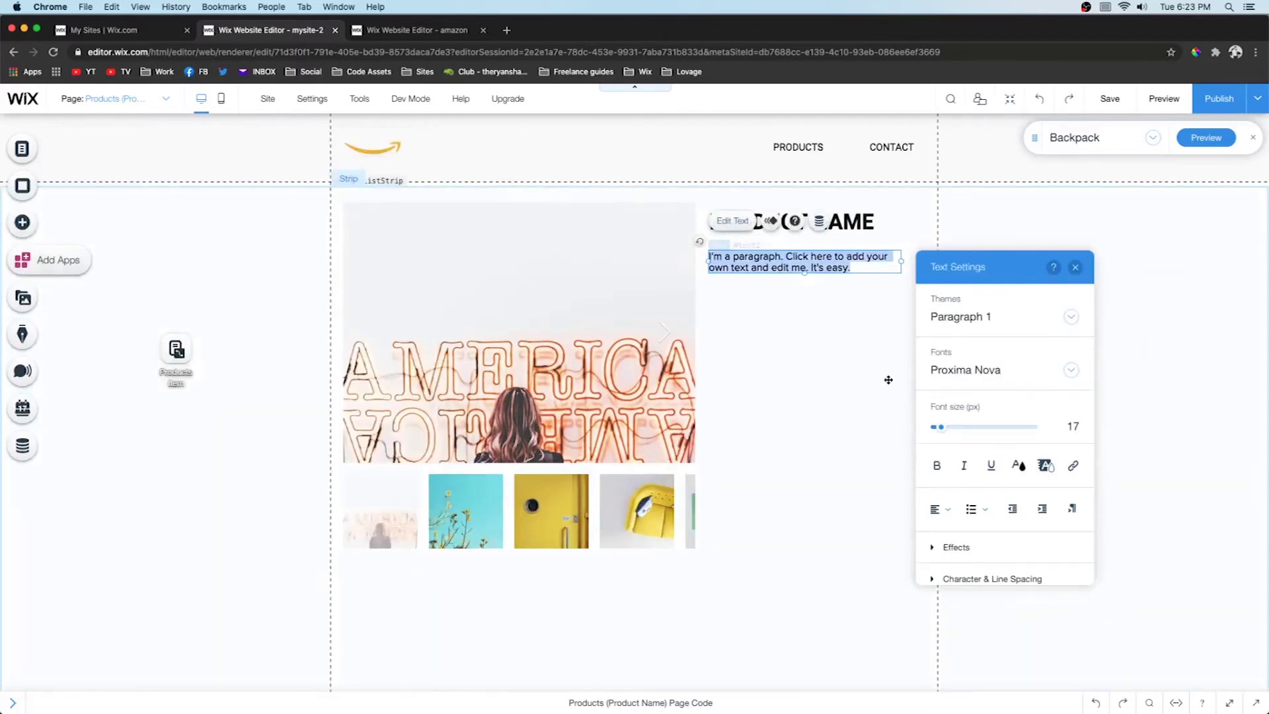
{"action": "left_click", "coordinate": [989, 384]}
{"action": "left_click", "coordinate": [979, 521]}
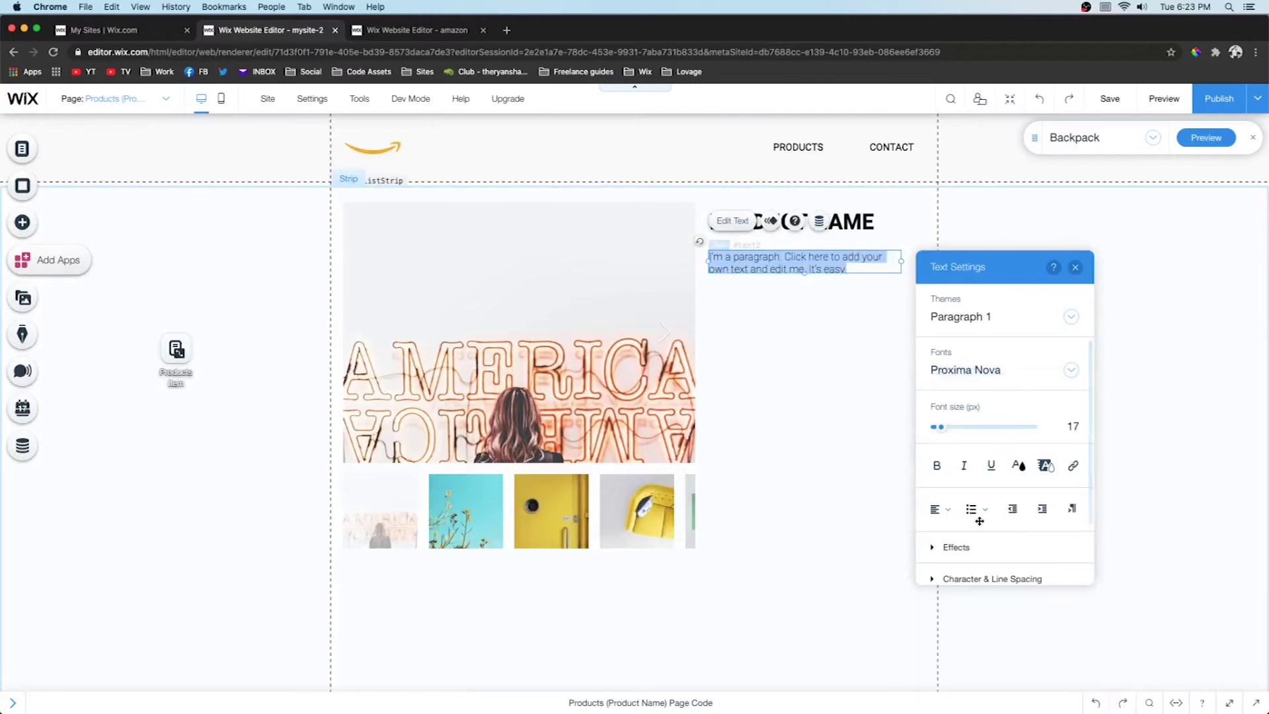
{"action": "left_click", "coordinate": [937, 465]}
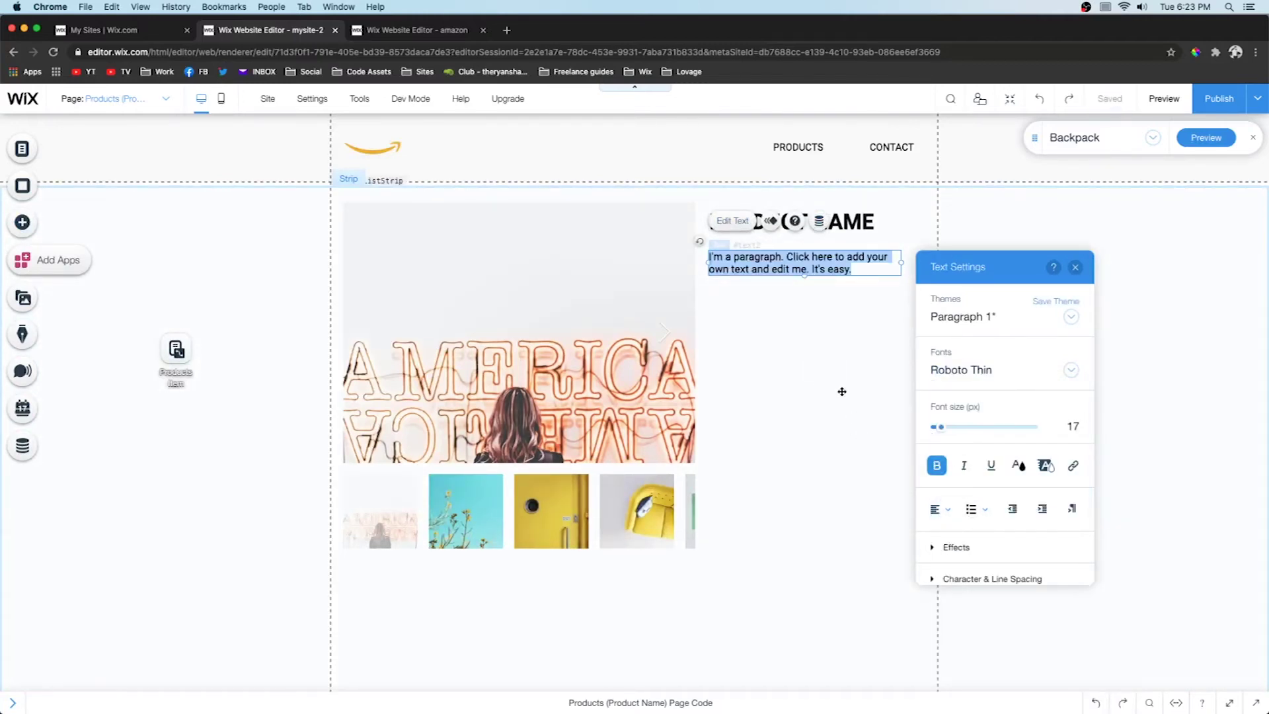
{"action": "left_click", "coordinate": [1062, 425]}
{"action": "type", "text": "20"}
{"action": "key", "text": "Return"}
{"action": "left_click", "coordinate": [822, 377]}
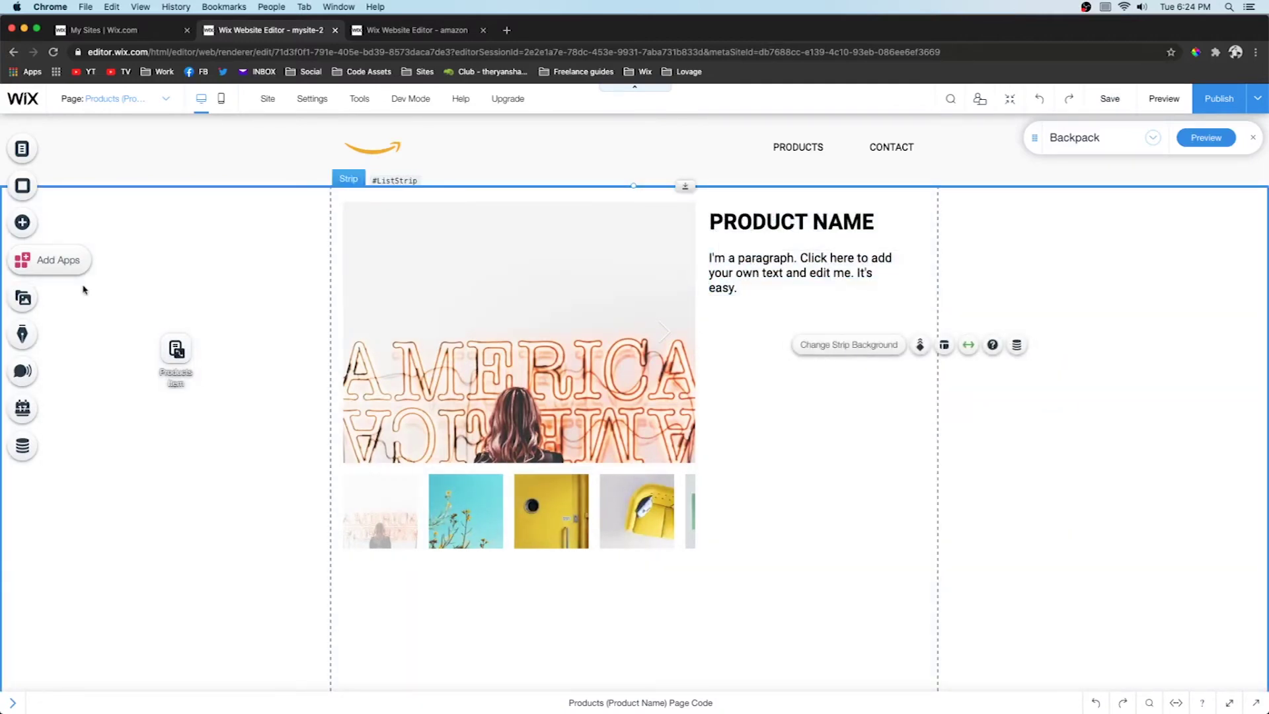
- Add a Heading 5 text below the paragraph, reading Price, in Roboto Bold
{"action": "left_click", "coordinate": [22, 222]}
{"action": "left_click_drag", "start_coordinate": [280, 341], "coordinate": [750, 318]}
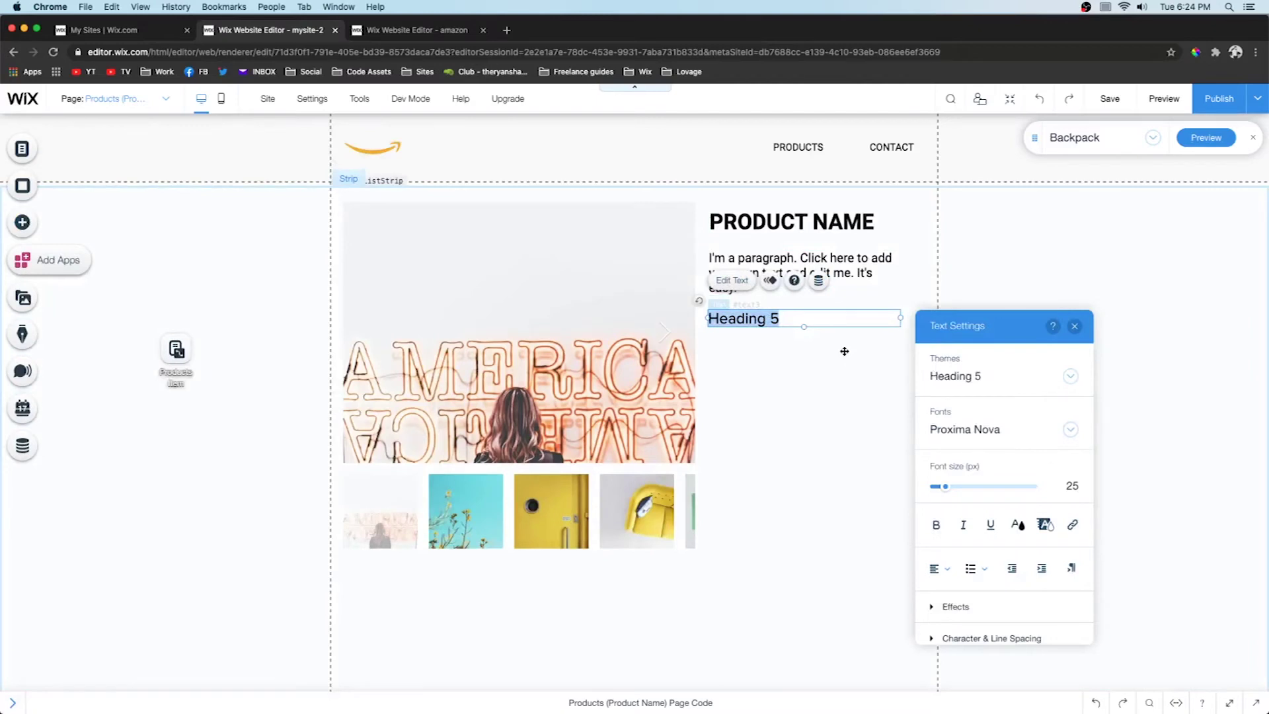
{"action": "type", "text": "Price"}
{"action": "left_click", "coordinate": [986, 430]}
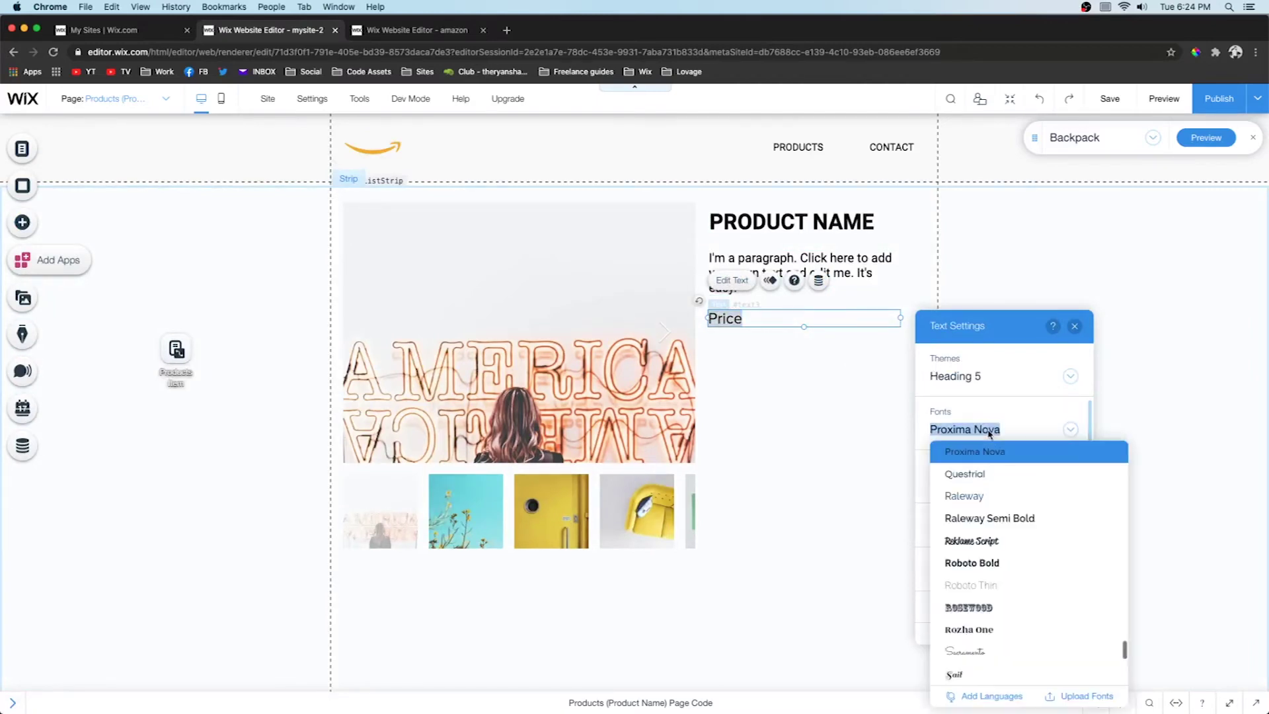
{"action": "left_click", "coordinate": [991, 563]}
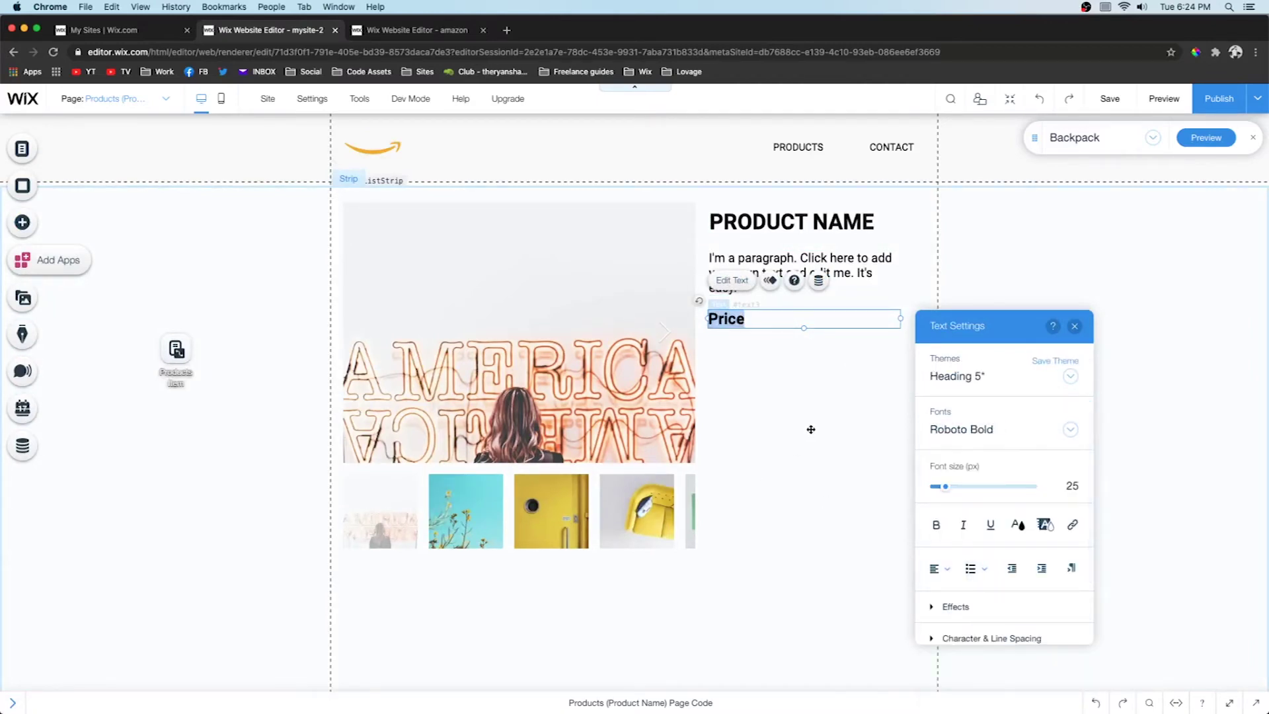
- Add an orange themed button directly below the Price text, aligned with the text's left edge
{"action": "left_click", "coordinate": [22, 222]}
{"action": "mouse_move", "coordinate": [132, 237]}
{"action": "left_click_drag", "start_coordinate": [303, 218], "coordinate": [753, 355]}
{"action": "left_click", "coordinate": [812, 314]}
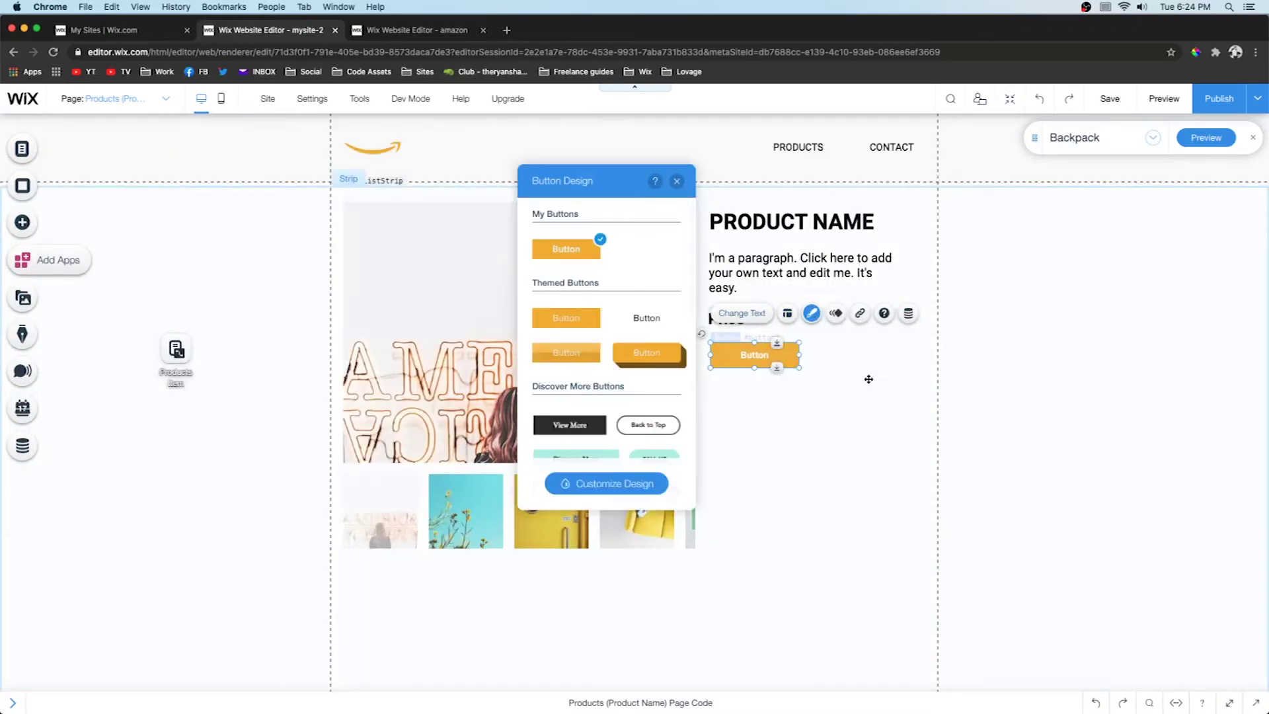
{"action": "left_click", "coordinate": [889, 352]}
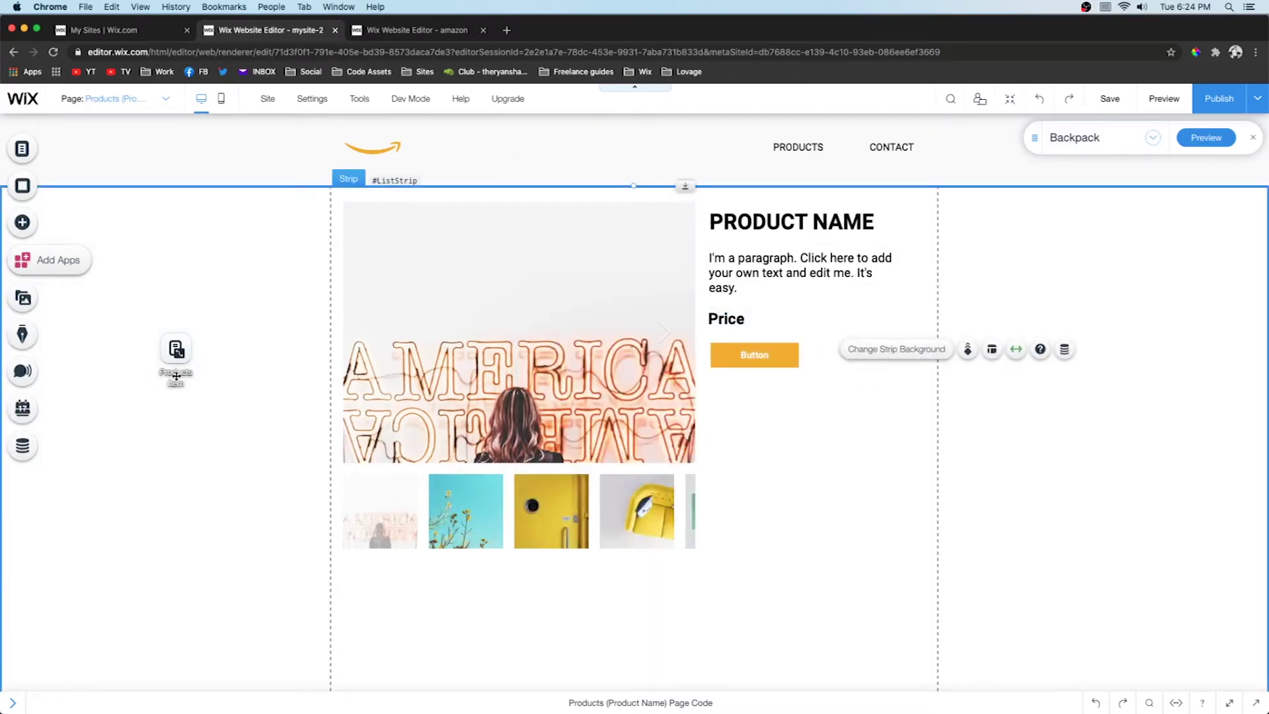
- Connect the gallery to the Product Gallery (Media Gallery) field of the Products Item dataset
{"action": "left_click", "coordinate": [531, 323]}
{"action": "left_click", "coordinate": [685, 293]}
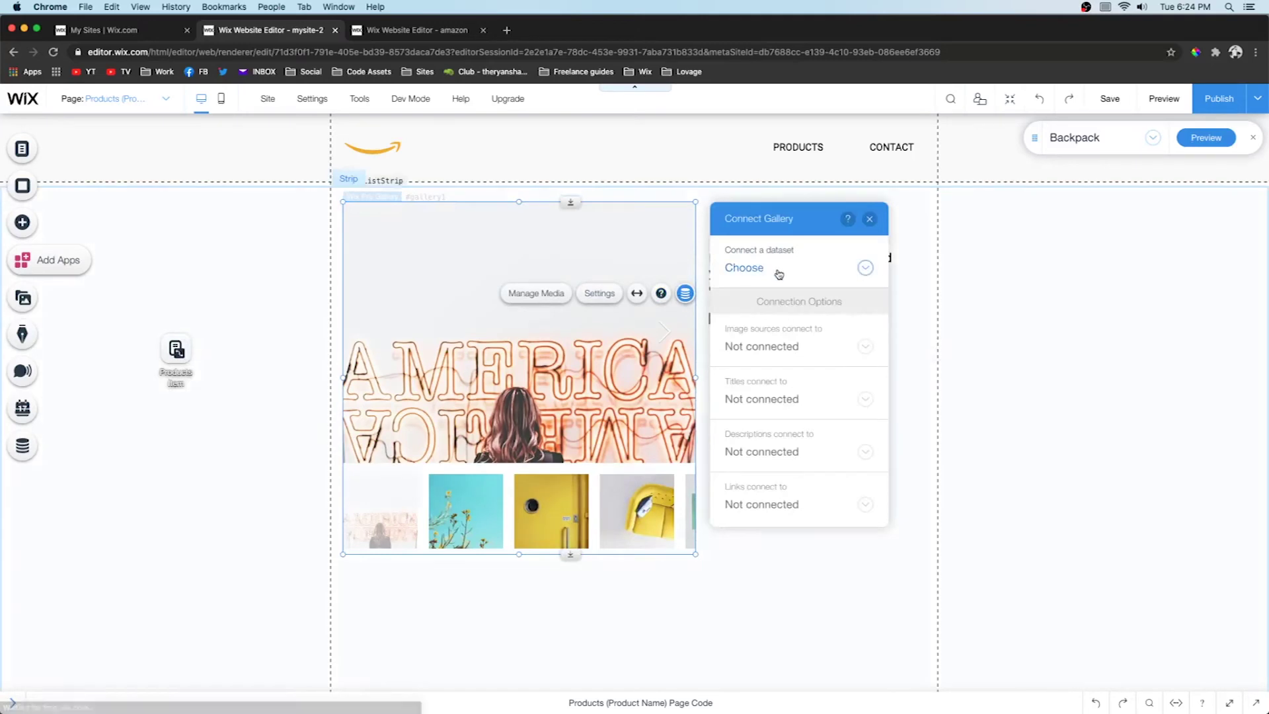
{"action": "left_click", "coordinate": [779, 274]}
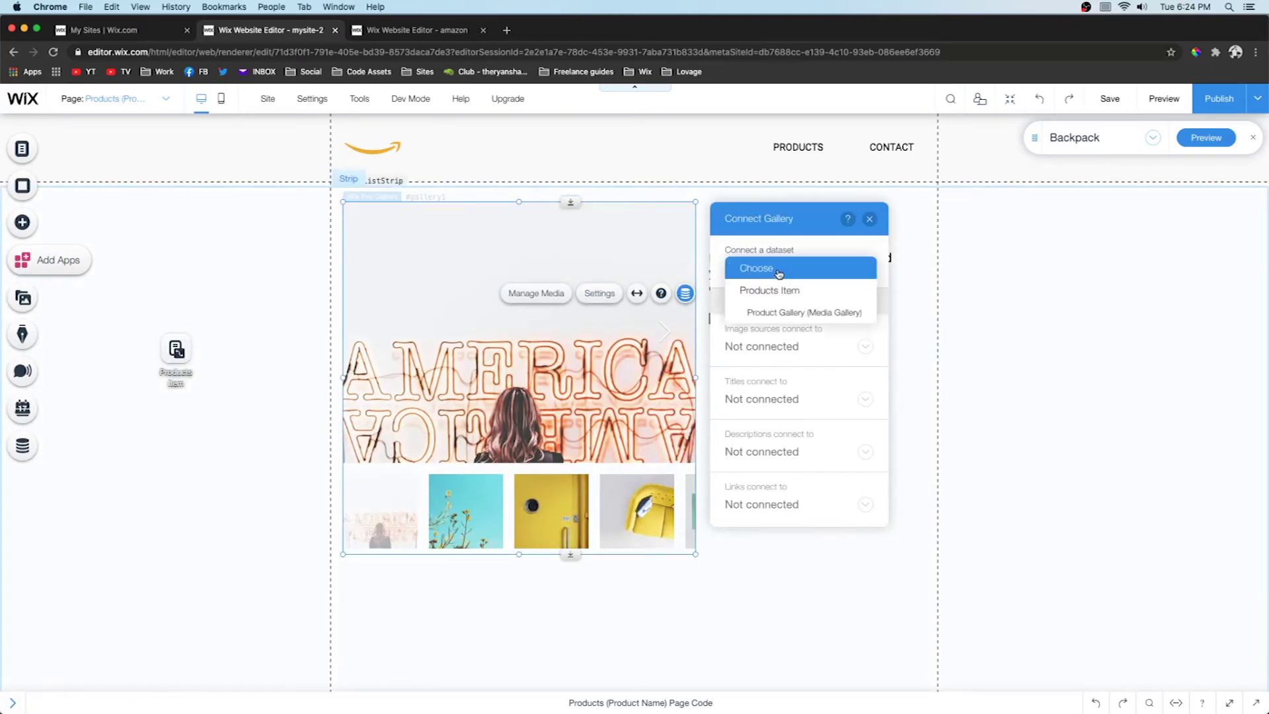
{"action": "left_click", "coordinate": [776, 314]}
{"action": "left_click", "coordinate": [912, 339]}
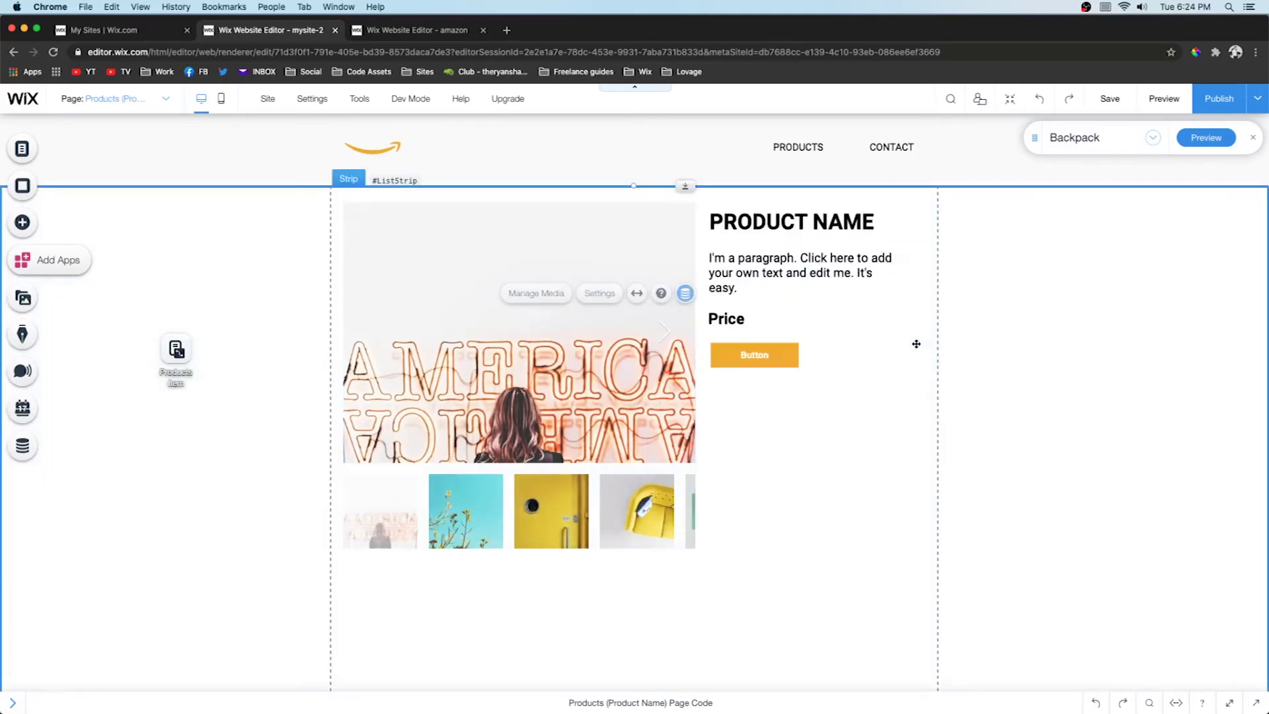
- Connect the PRODUCT NAME heading to the Product Name (Text) field of the Products Item dataset
{"action": "left_click", "coordinate": [746, 223]}
{"action": "left_click", "coordinate": [819, 263]}
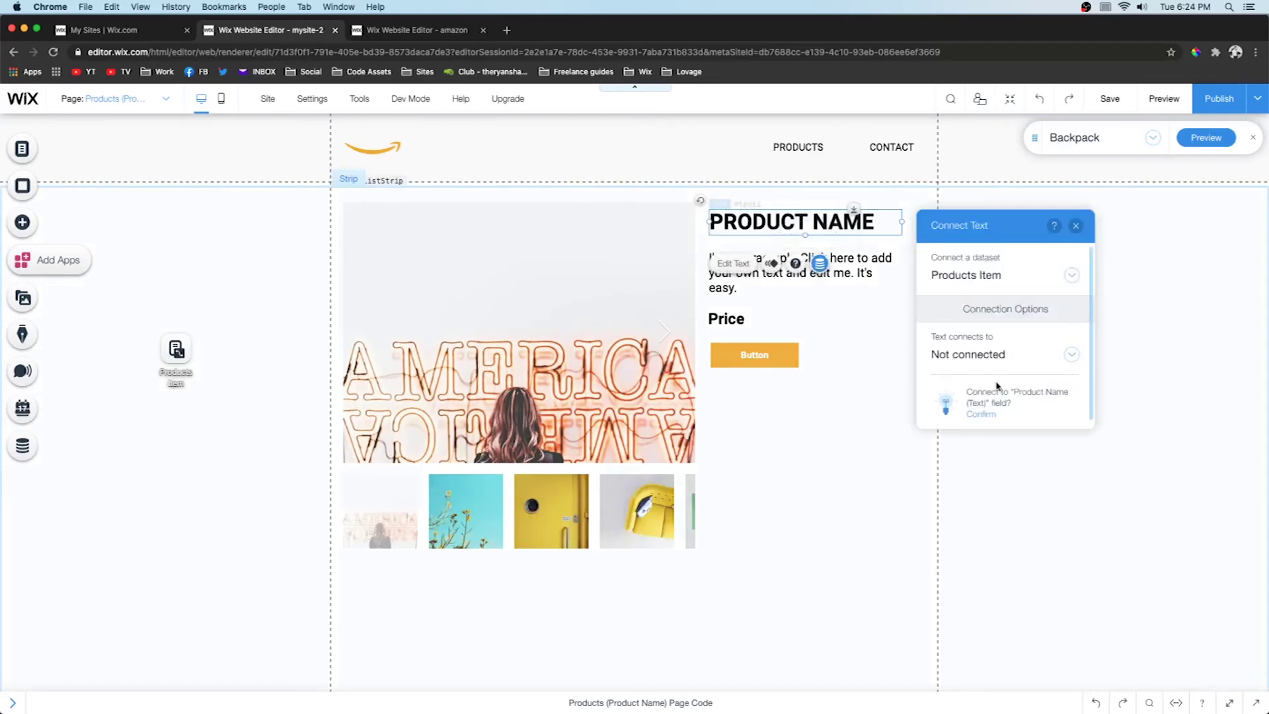
{"action": "left_click", "coordinate": [977, 362]}
{"action": "left_click", "coordinate": [976, 288]}
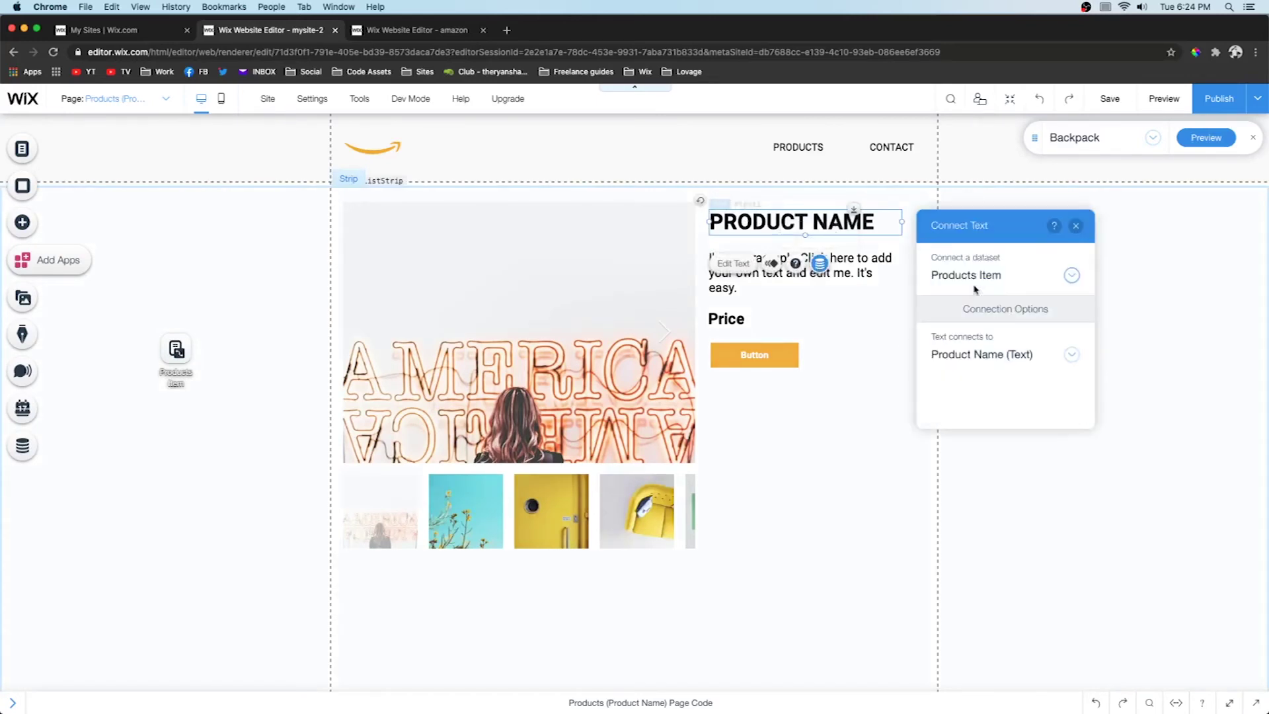
- Connect the paragraph to the Product Description (Text) field
{"action": "left_click", "coordinate": [888, 259]}
{"action": "left_click", "coordinate": [819, 221]}
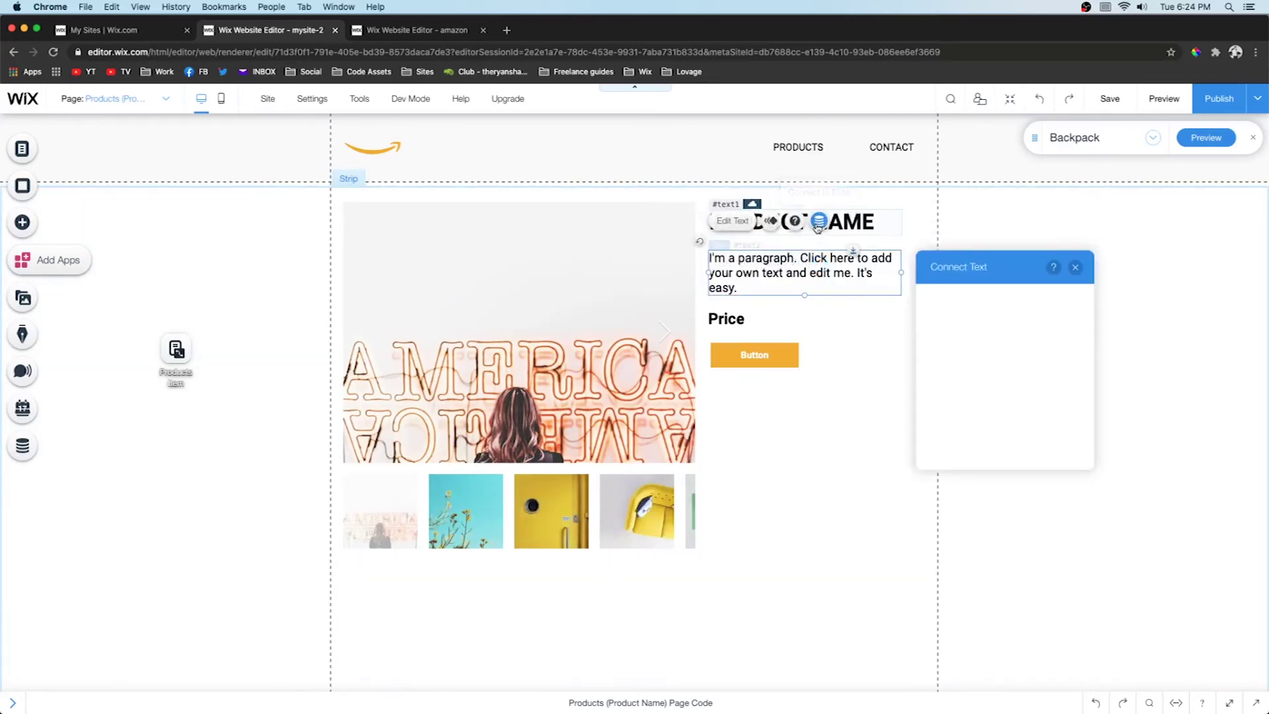
{"action": "left_click", "coordinate": [971, 405]}
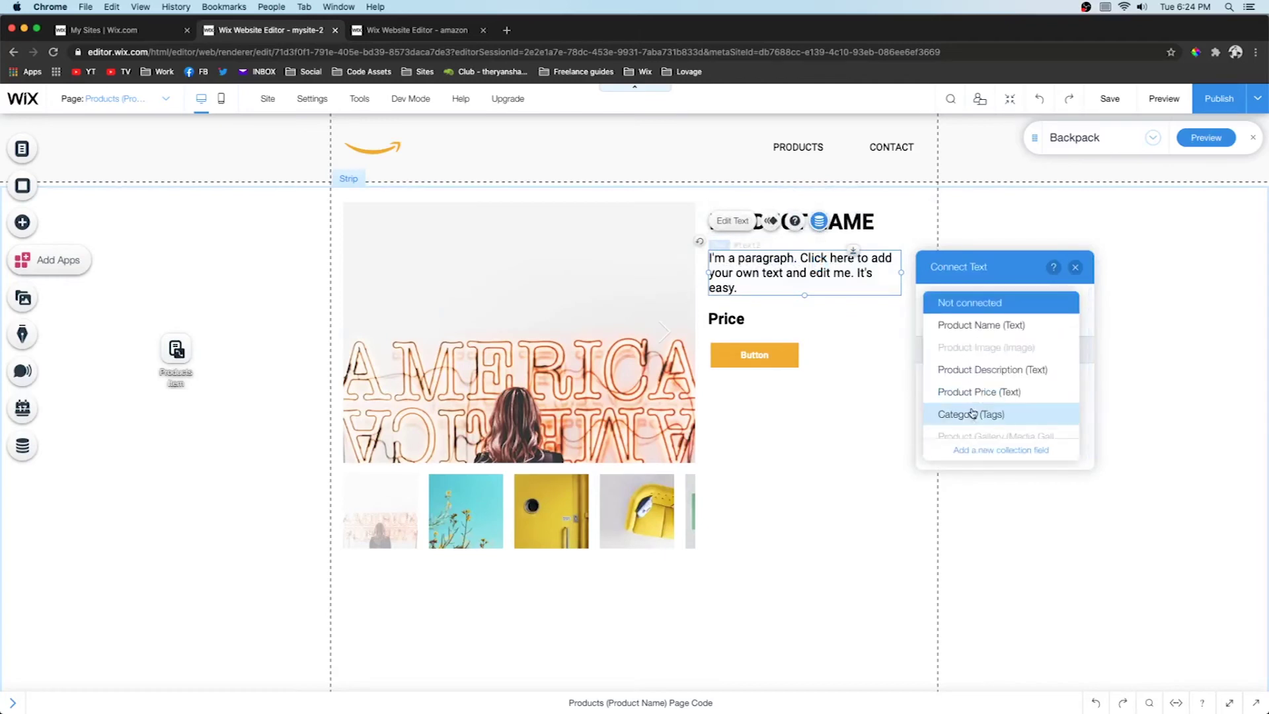
{"action": "left_click", "coordinate": [971, 369]}
- Connect the Price text to the Product Price (Text) field
{"action": "left_click", "coordinate": [720, 322]}
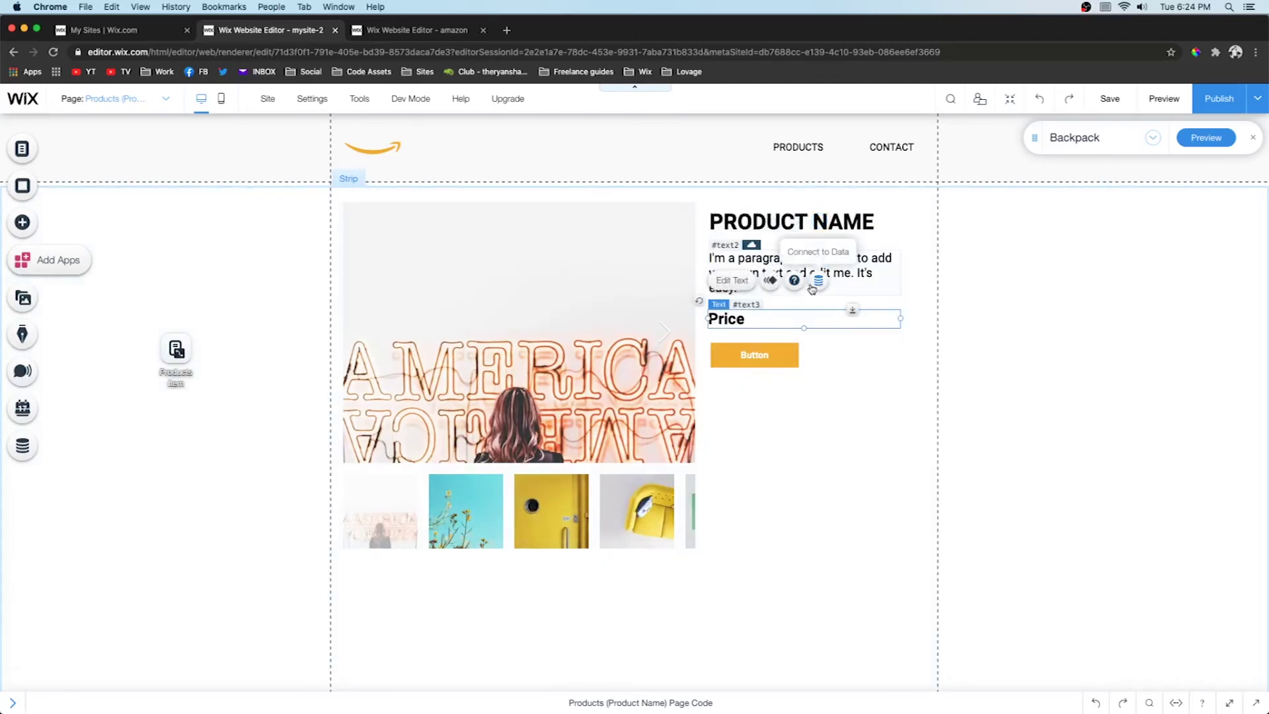
{"action": "left_click", "coordinate": [818, 280]}
{"action": "left_click", "coordinate": [1014, 463]}
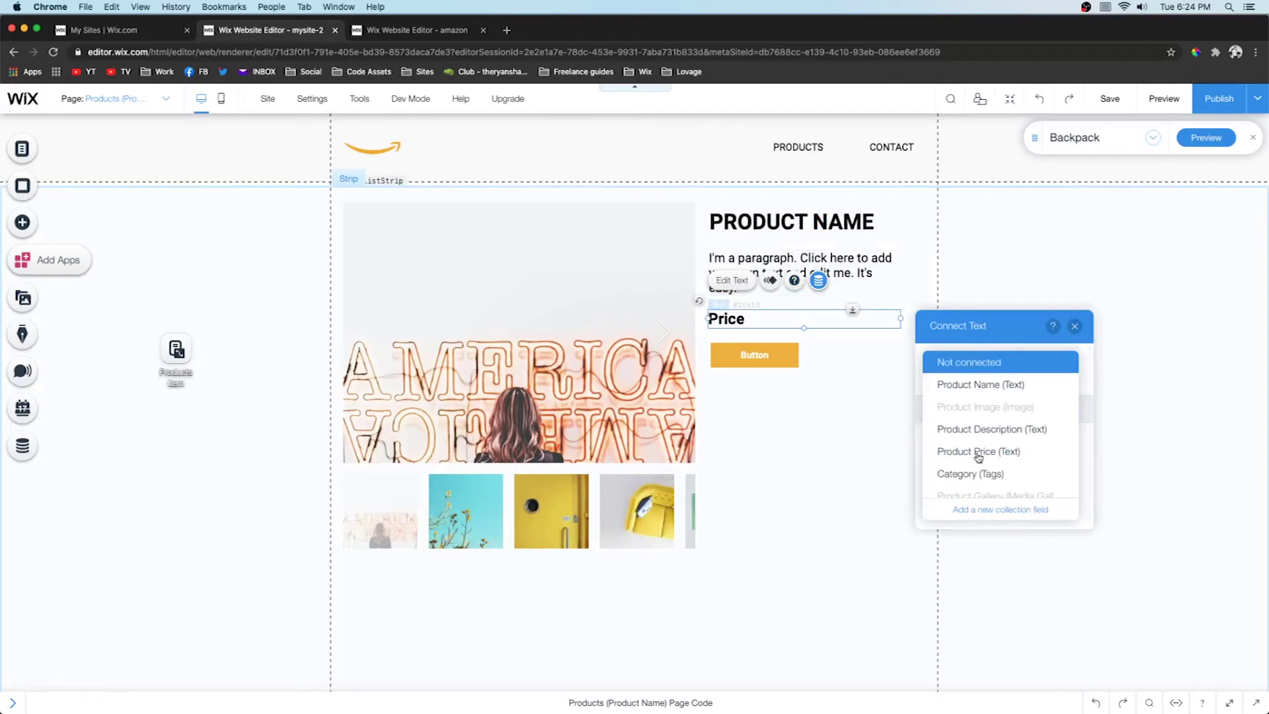
{"action": "left_click", "coordinate": [977, 453]}
- Connect the button's click action to the Link (URL) field and change its label to BUY NOW
{"action": "left_click", "coordinate": [759, 358]}
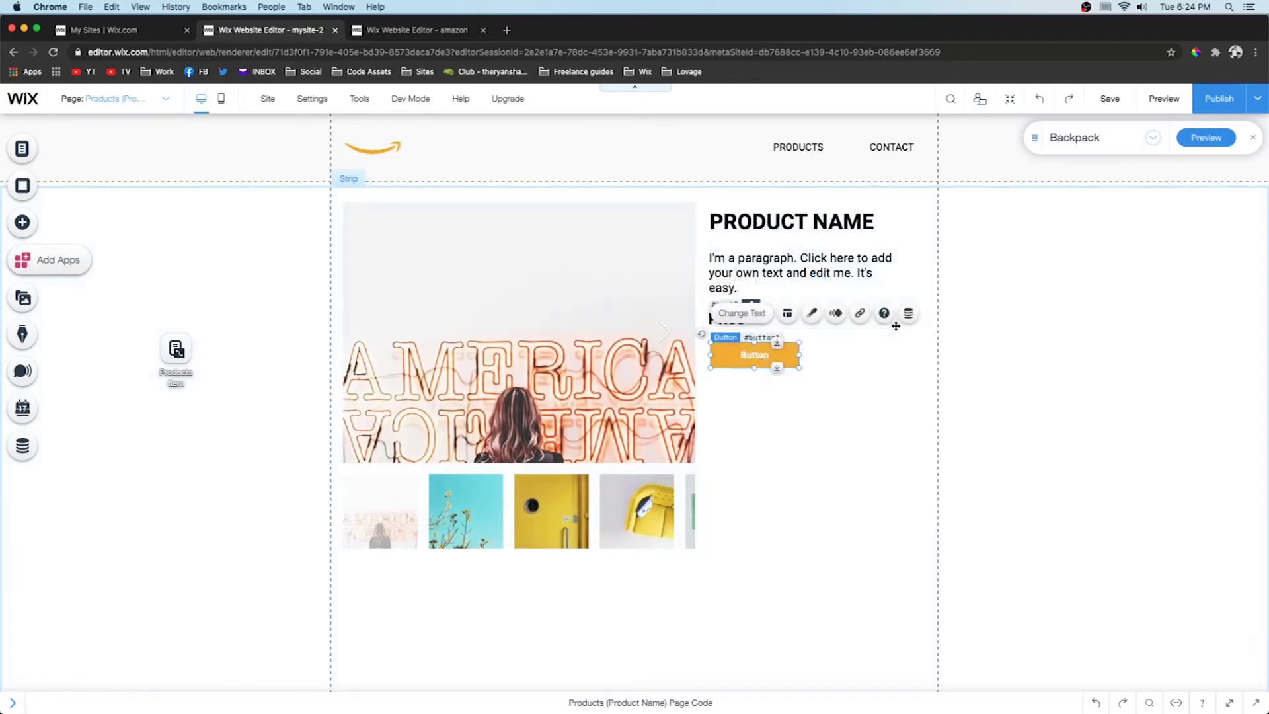
{"action": "left_click", "coordinate": [908, 313]}
{"action": "left_click", "coordinate": [571, 310]}
{"action": "scroll", "coordinate": [566, 405], "scroll_direction": "down", "scroll_amount": 5}
{"action": "left_click", "coordinate": [563, 435]}
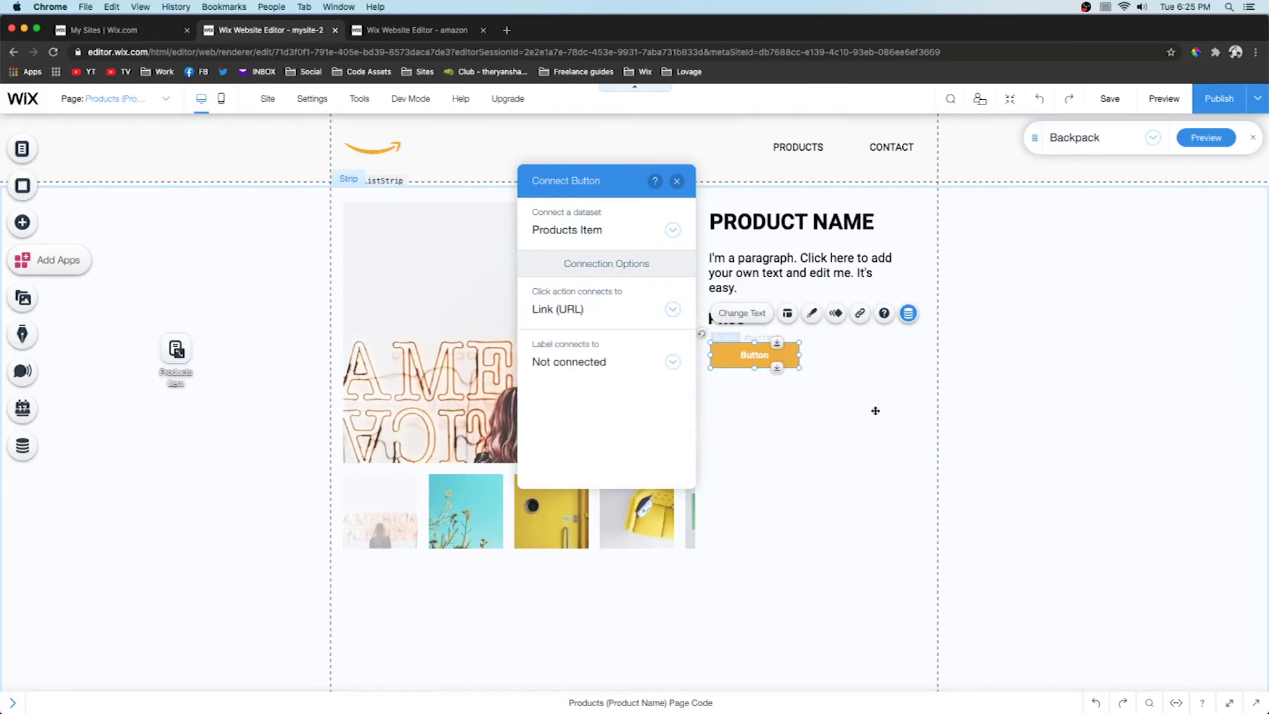
{"action": "double_click", "coordinate": [766, 356]}
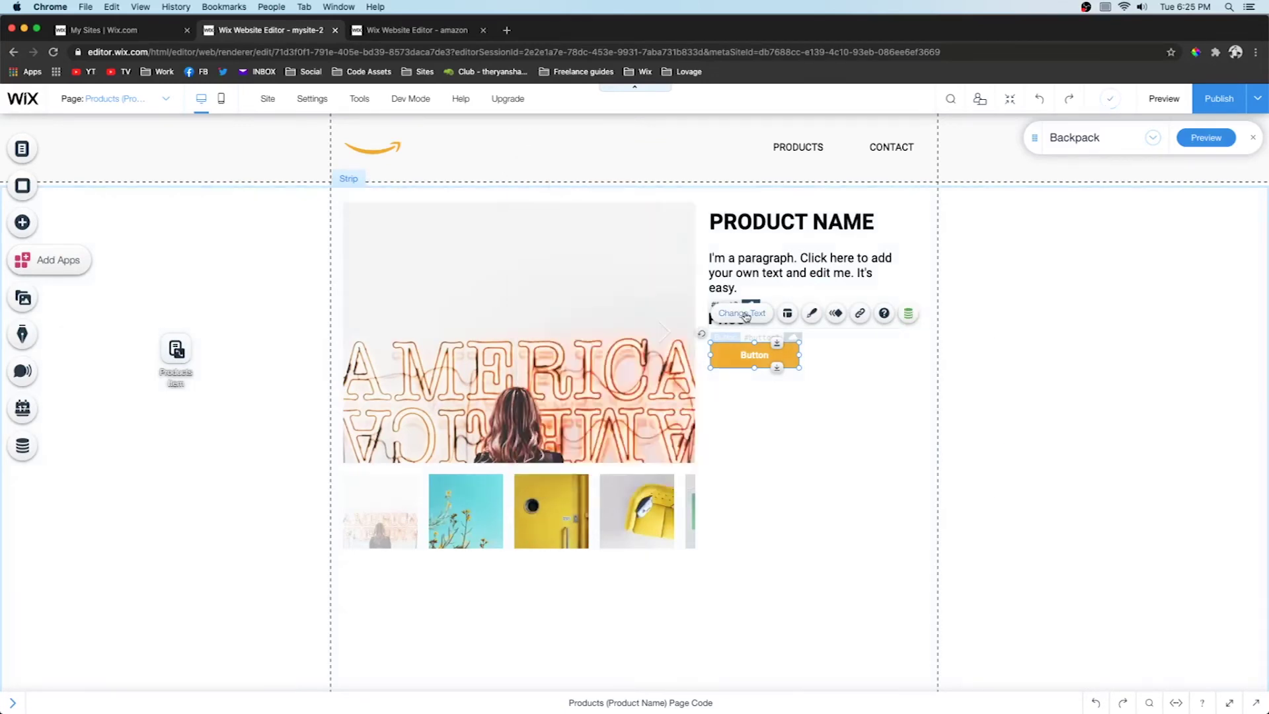
{"action": "left_click", "coordinate": [771, 390]}
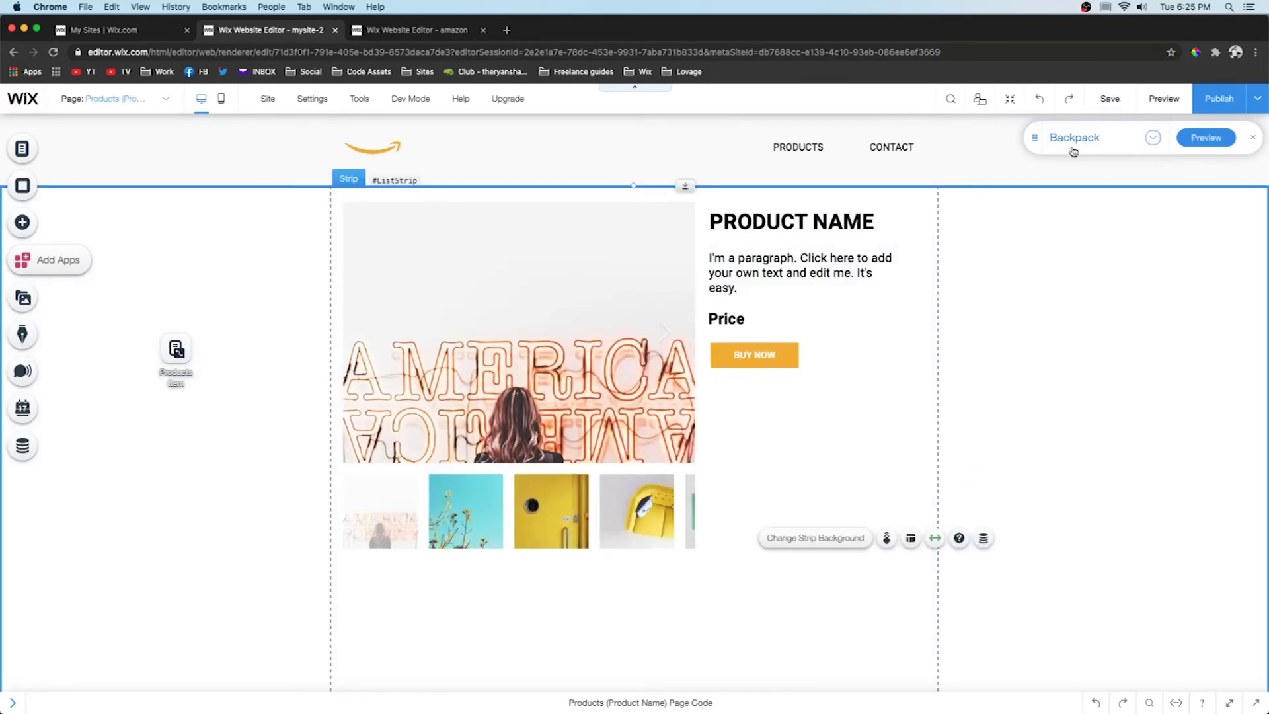
- Preview the Backpack product page, browse its gallery images and test the BUY NOW link
{"action": "left_click", "coordinate": [1209, 137]}
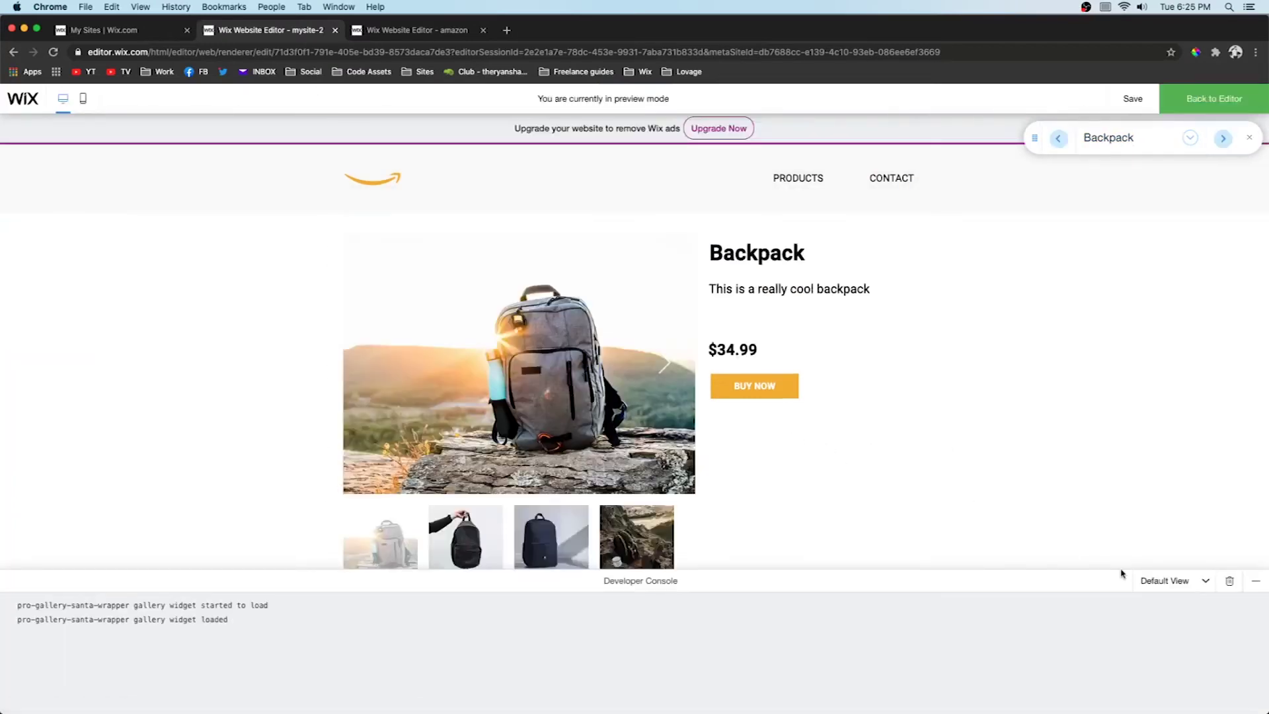
{"action": "left_click", "coordinate": [1228, 580]}
{"action": "left_click", "coordinate": [1255, 581]}
{"action": "scroll", "coordinate": [912, 439], "scroll_direction": "down", "scroll_amount": 1}
{"action": "scroll", "coordinate": [910, 439], "scroll_direction": "up", "scroll_amount": 1}
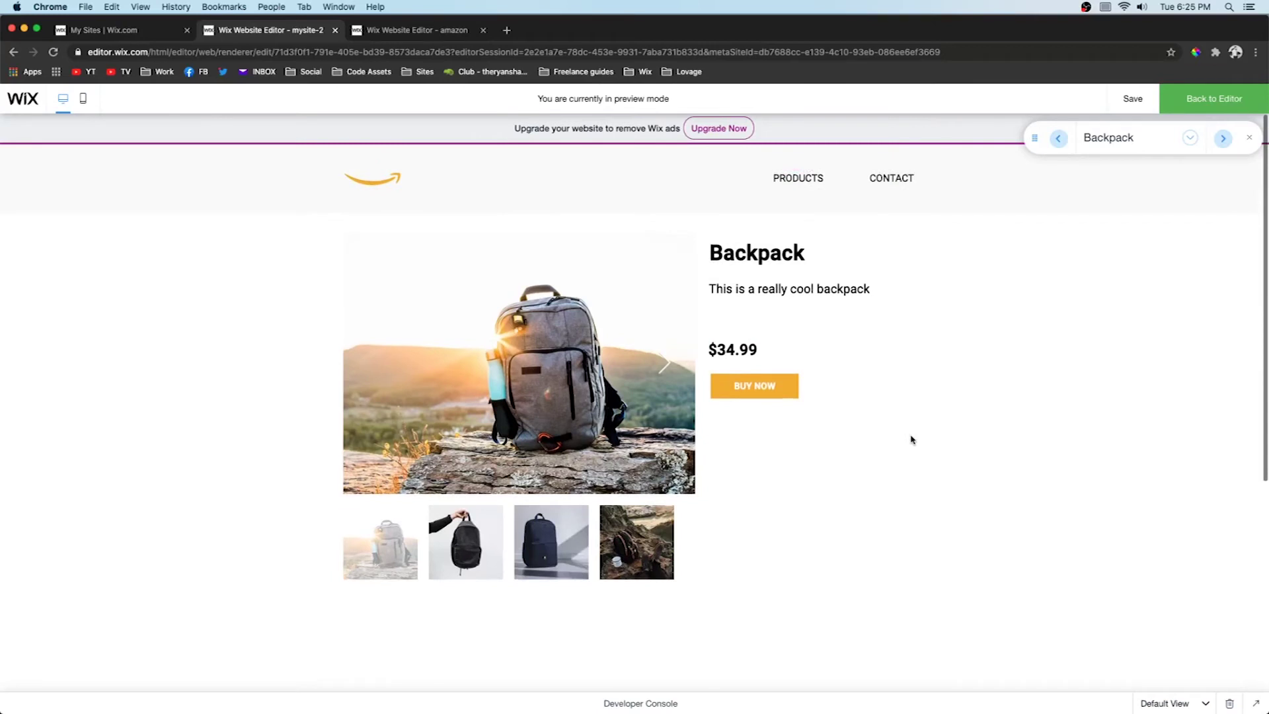
{"action": "left_click", "coordinate": [668, 359]}
{"action": "left_click", "coordinate": [668, 358]}
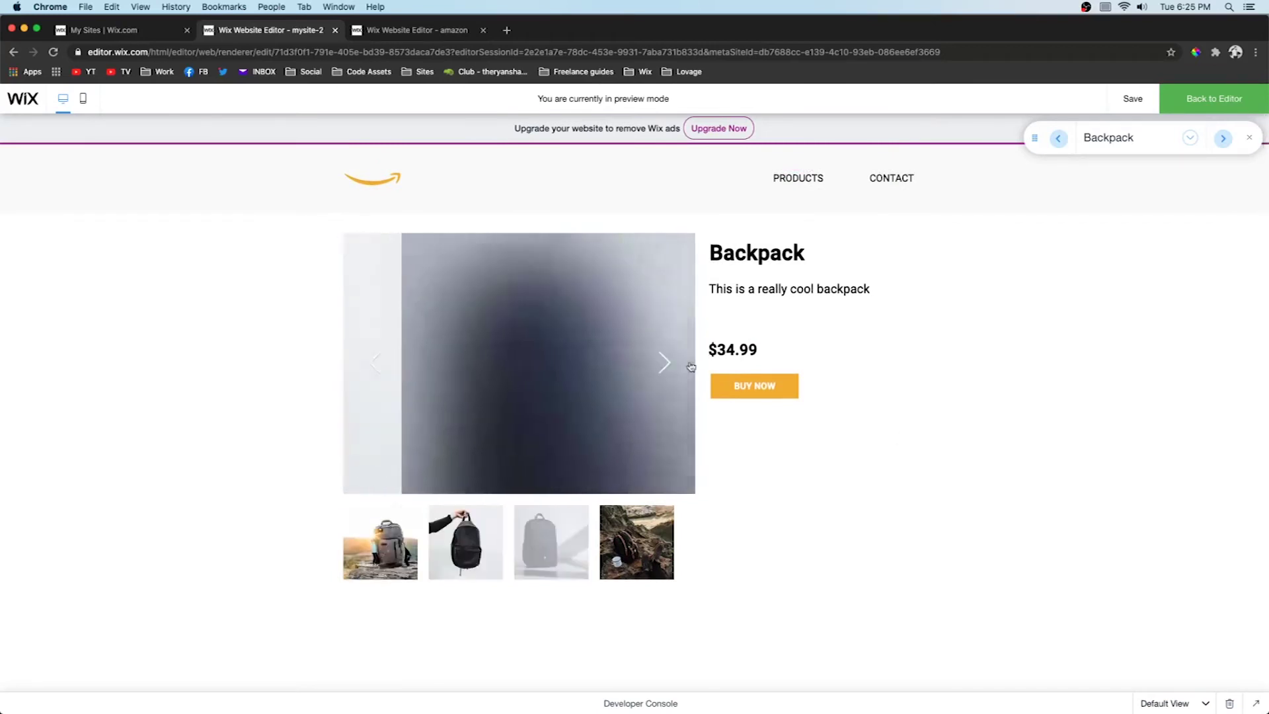
{"action": "left_click", "coordinate": [762, 388]}
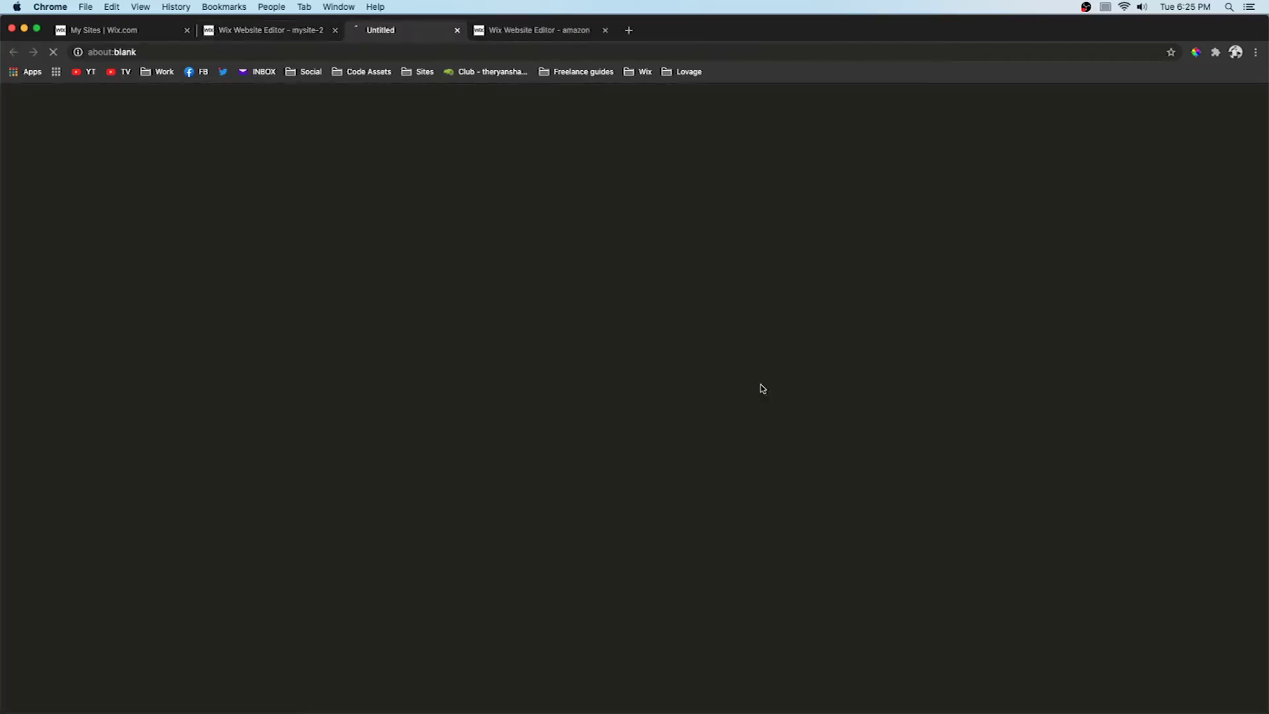
{"action": "key", "text": "super+w"}
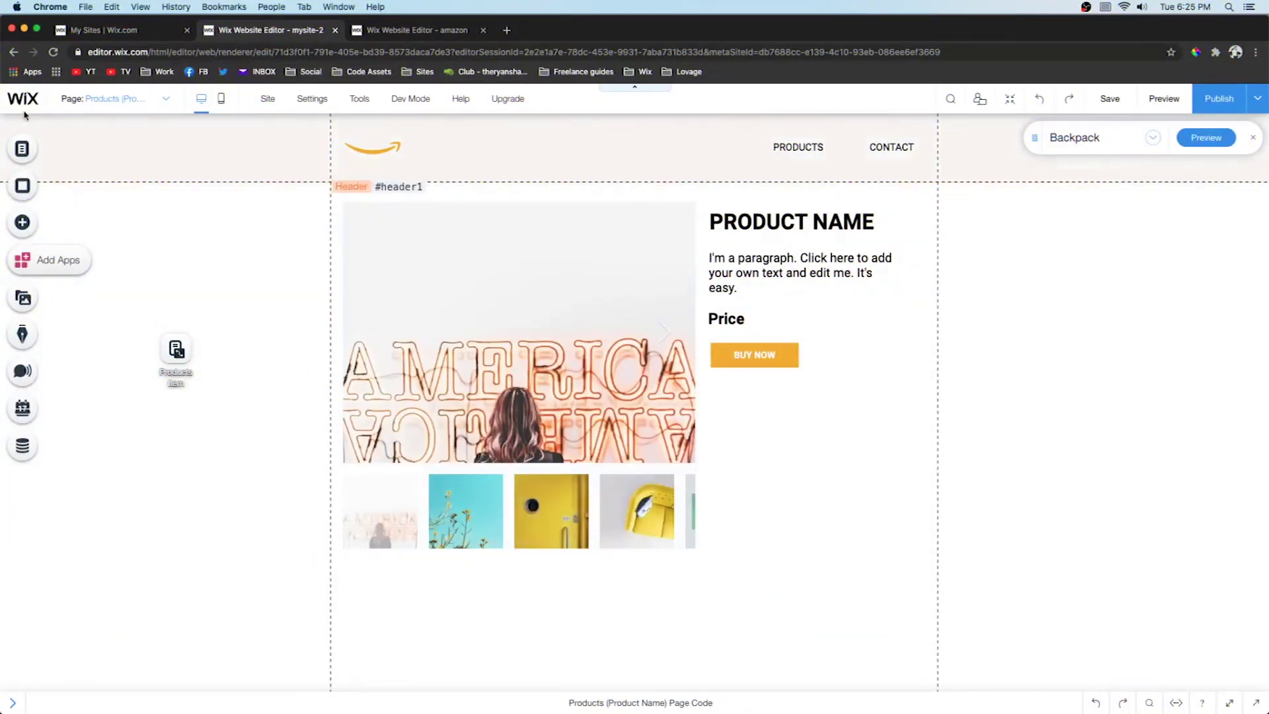
- On the PRODUCTS page, connect the MORE INFO hover button's click action to Products (Product Name) and test it in preview on the Perfume item
{"action": "left_click", "coordinate": [99, 98]}
{"action": "left_click", "coordinate": [101, 153]}
{"action": "left_click", "coordinate": [337, 352]}
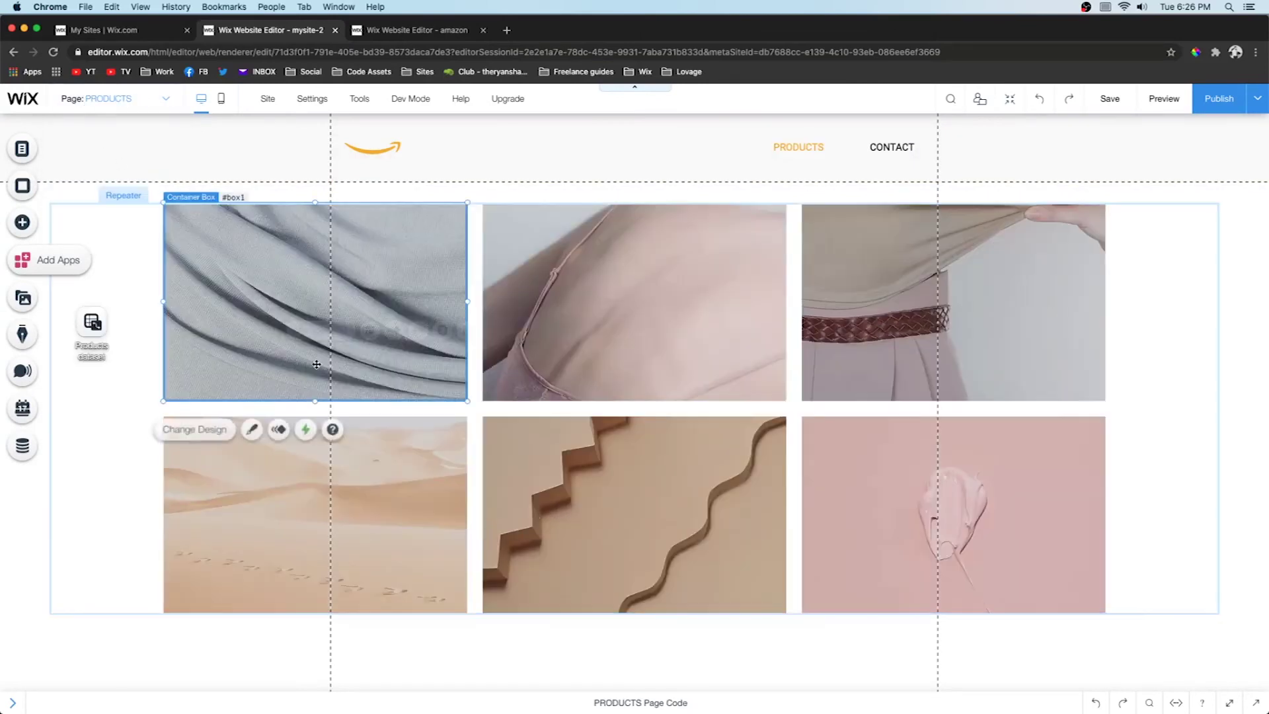
{"action": "left_click", "coordinate": [299, 430]}
{"action": "left_click", "coordinate": [607, 261]}
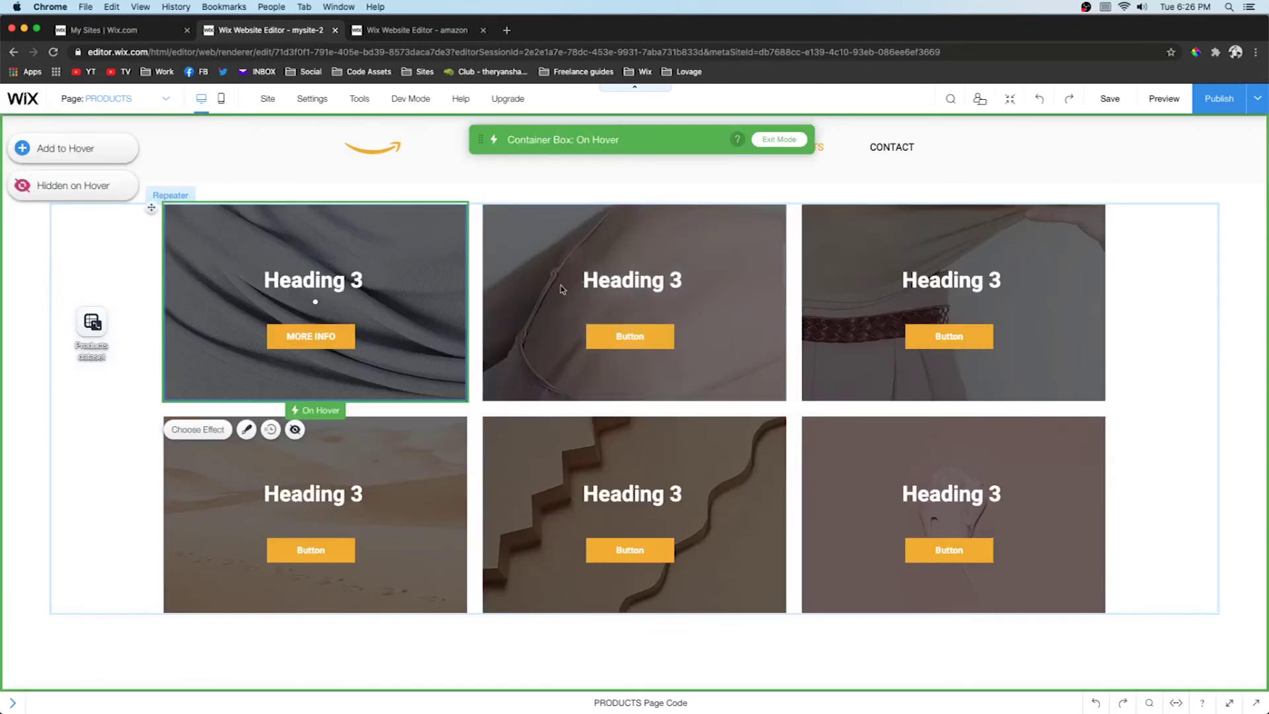
{"action": "left_click", "coordinate": [306, 334]}
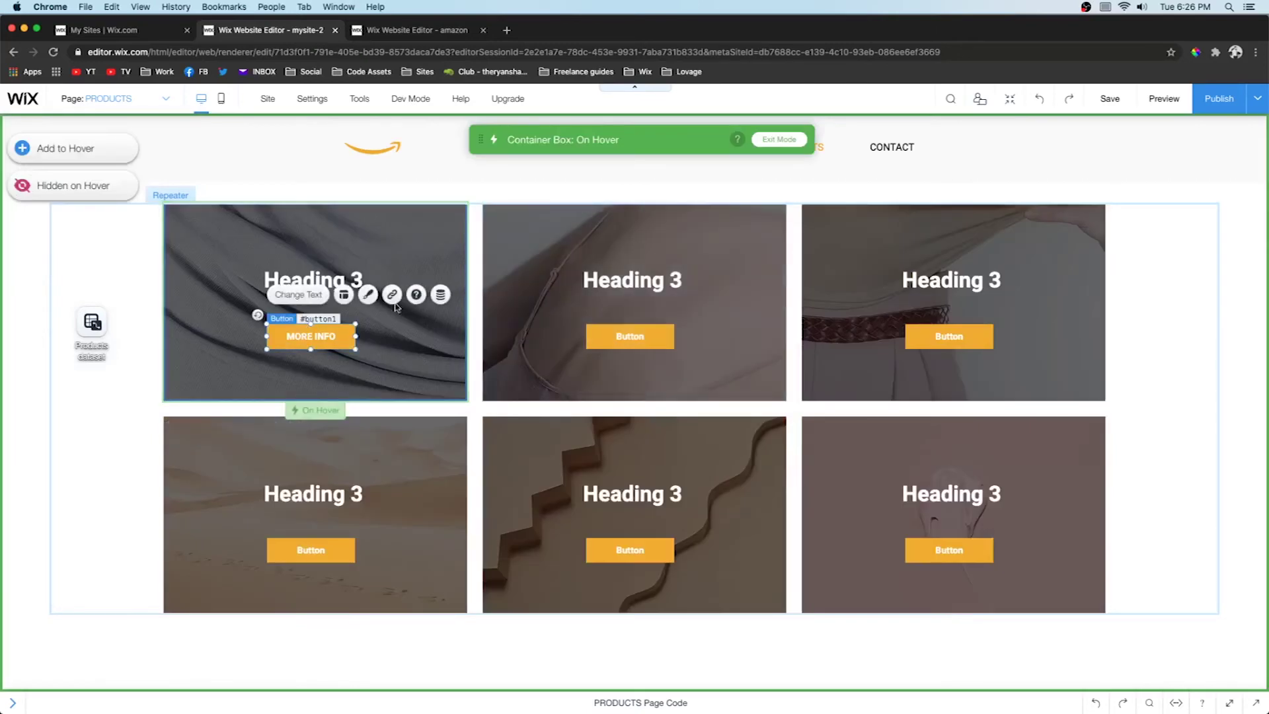
{"action": "left_click", "coordinate": [440, 294]}
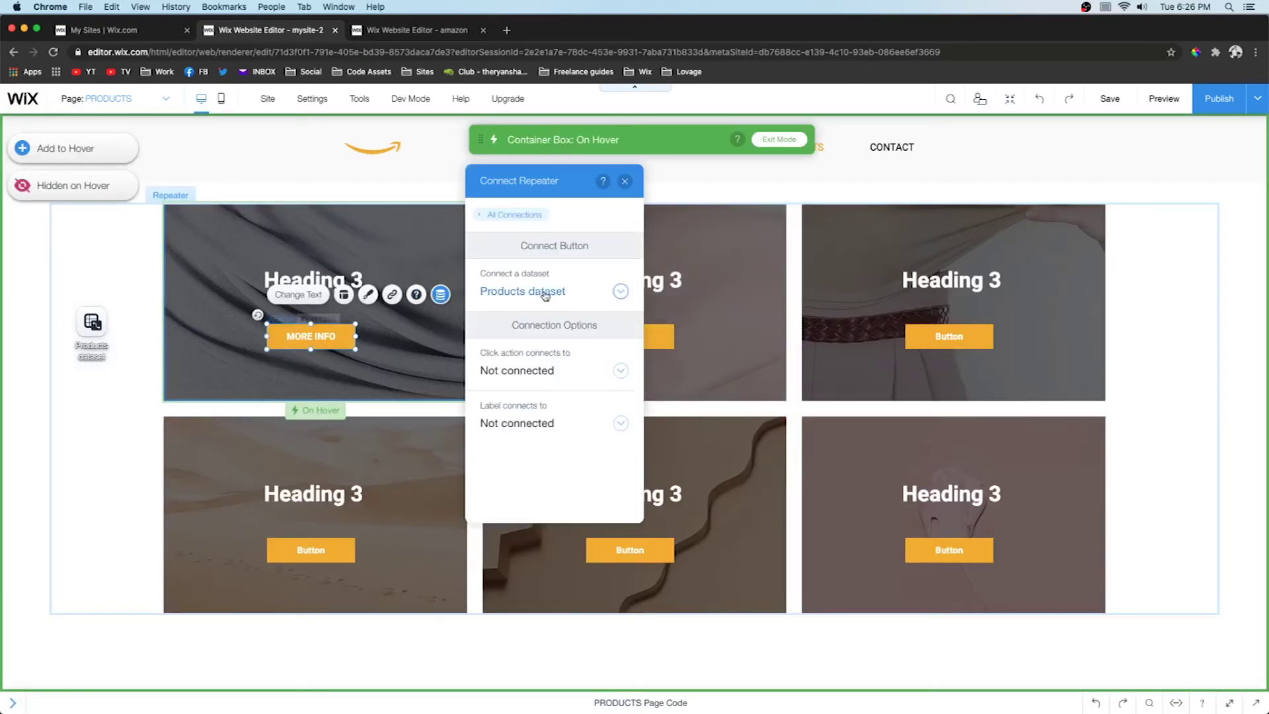
{"action": "left_click", "coordinate": [543, 372]}
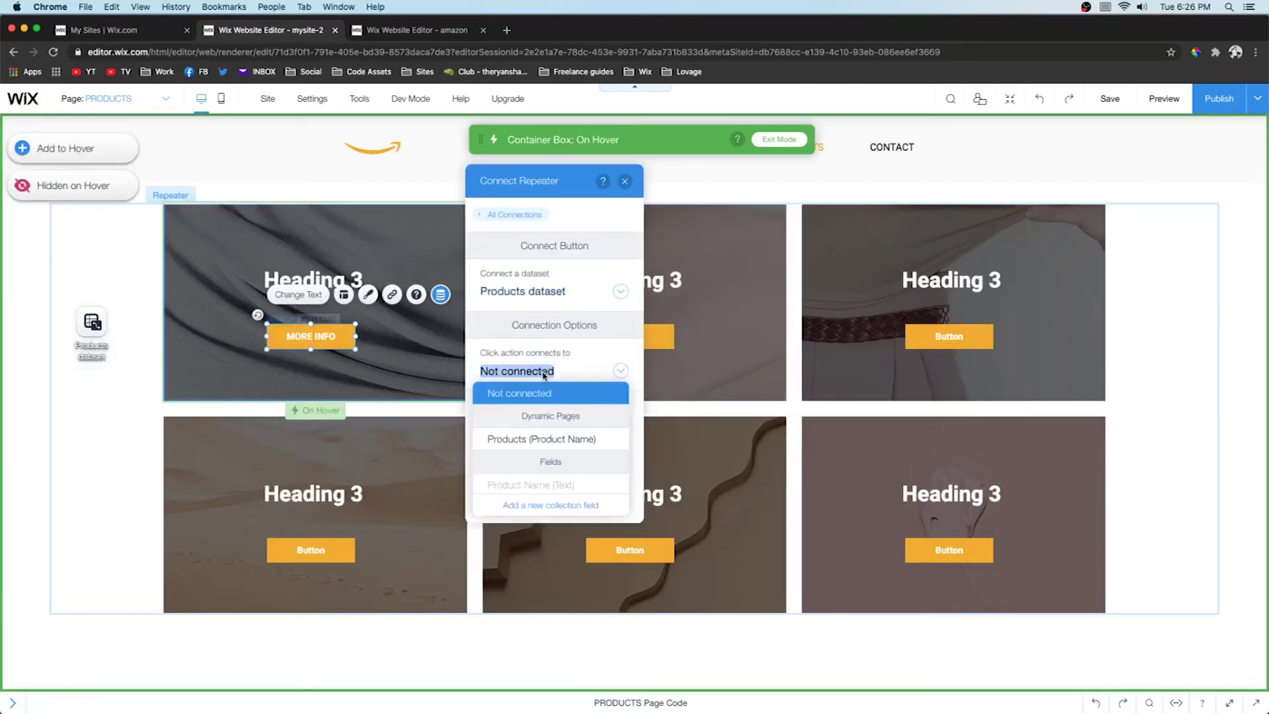
{"action": "left_click", "coordinate": [527, 439]}
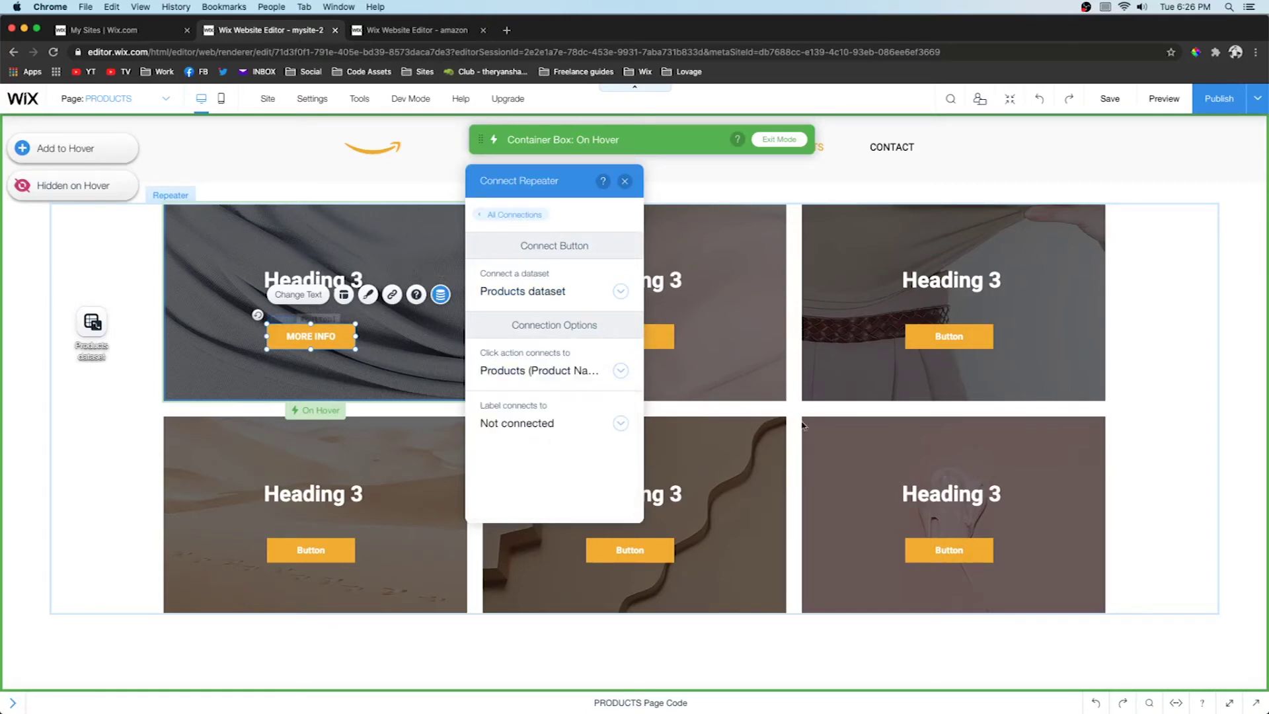
{"action": "left_click", "coordinate": [1164, 98]}
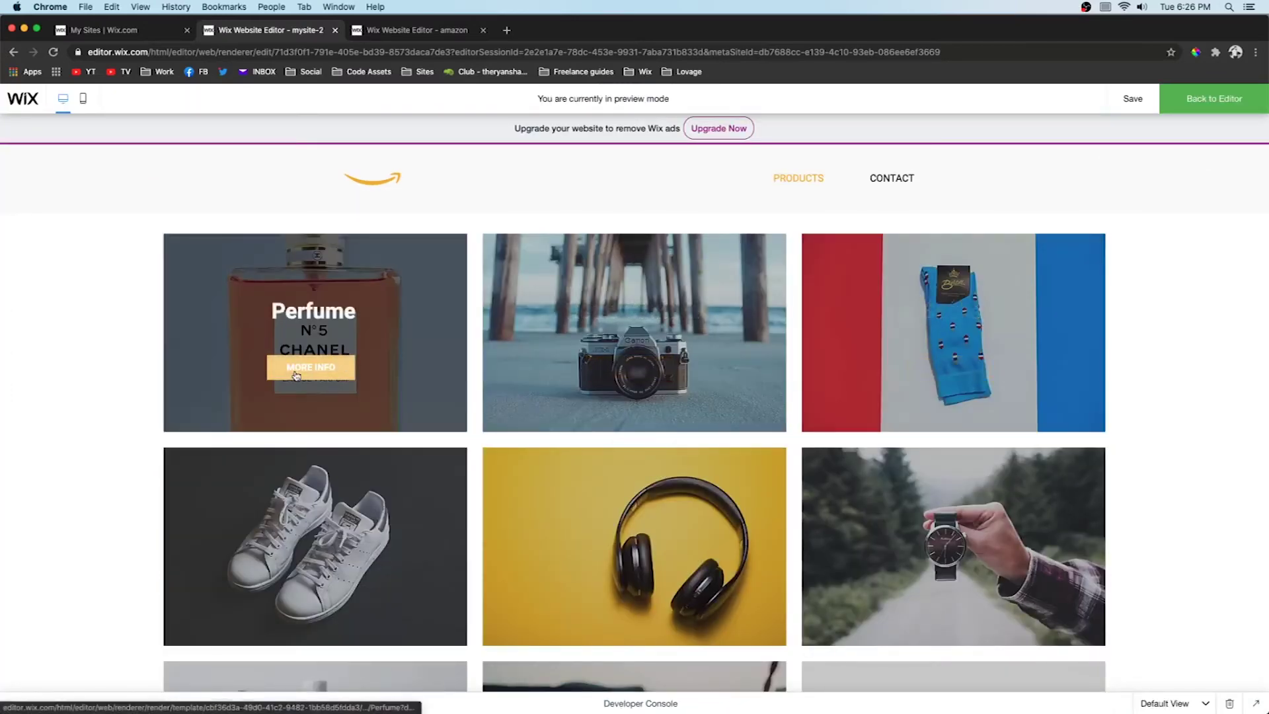
{"action": "left_click", "coordinate": [295, 375]}
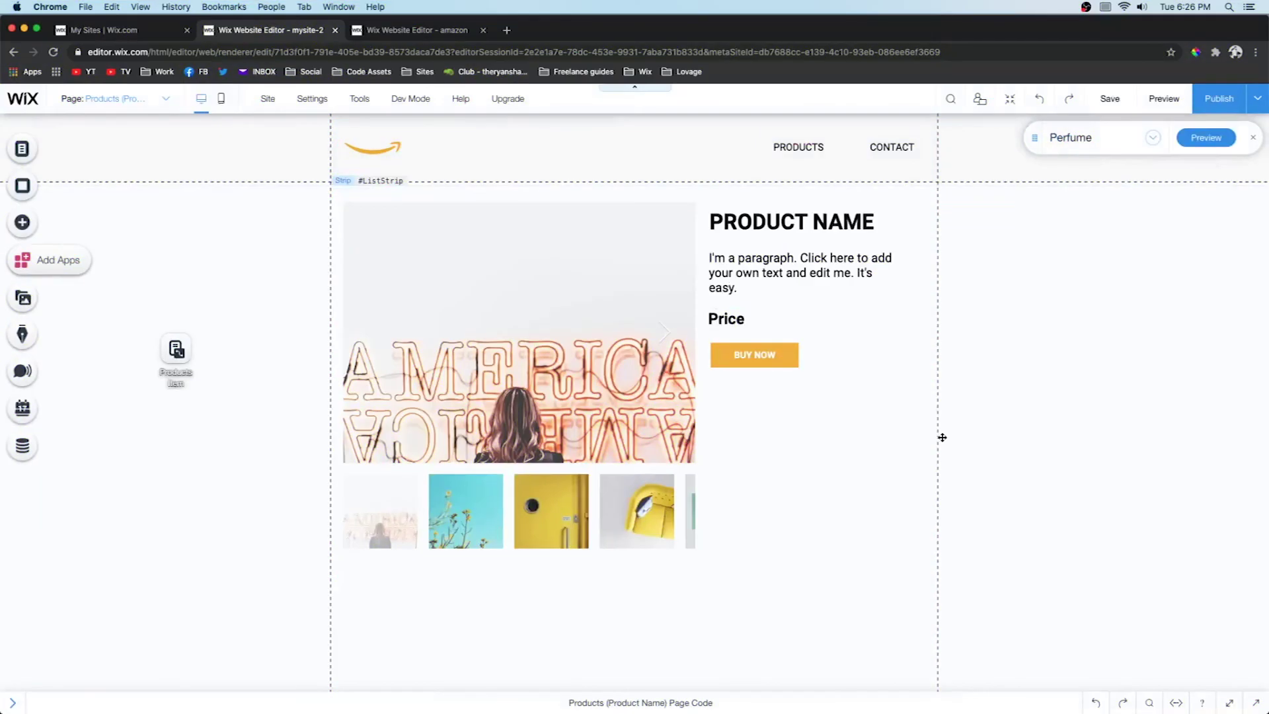
- Examine the THINGS YOU MAY LIKE section below the Retro Camera product in the finished example site
{"action": "left_click", "coordinate": [393, 30]}
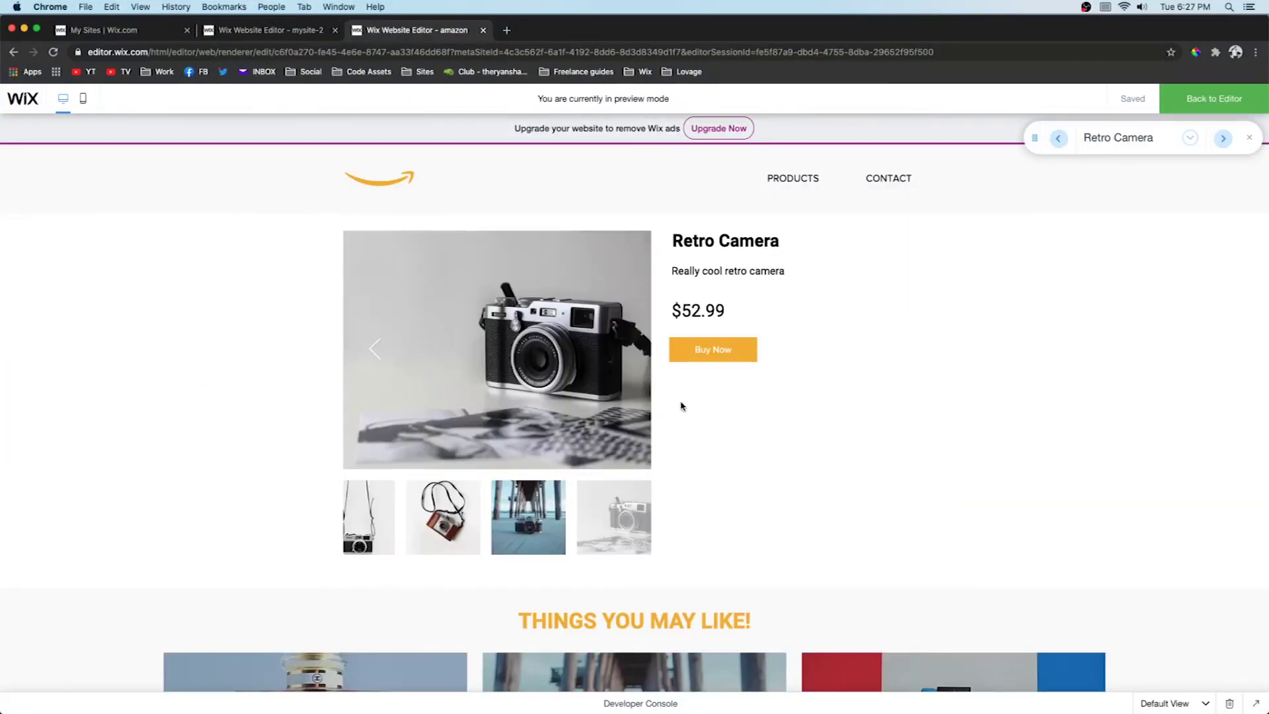
{"action": "scroll", "coordinate": [681, 405], "scroll_direction": "down", "scroll_amount": 4}
{"action": "scroll", "coordinate": [680, 405], "scroll_direction": "down", "scroll_amount": 1}
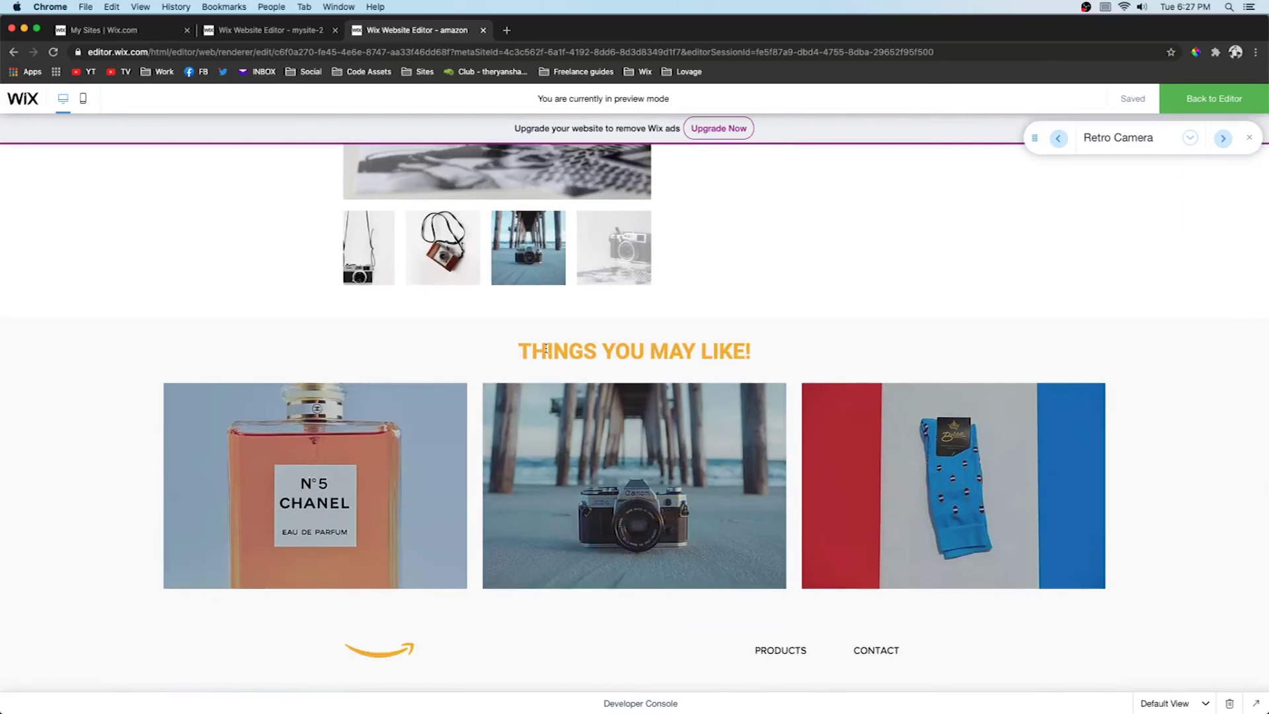
{"action": "left_click_drag", "start_coordinate": [545, 349], "coordinate": [654, 370]}
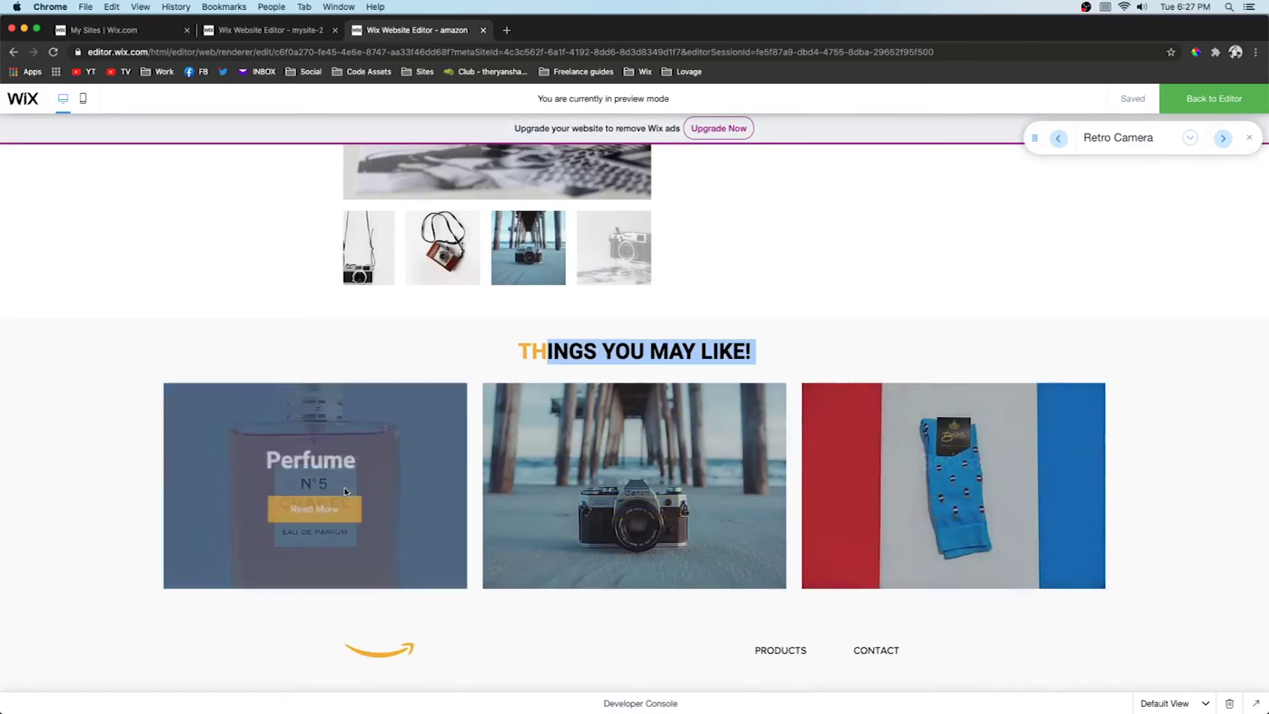
- Back on mysite-2, add a light grey Classic strip below the product details on the Products (Product Name) page
{"action": "left_click", "coordinate": [259, 30]}
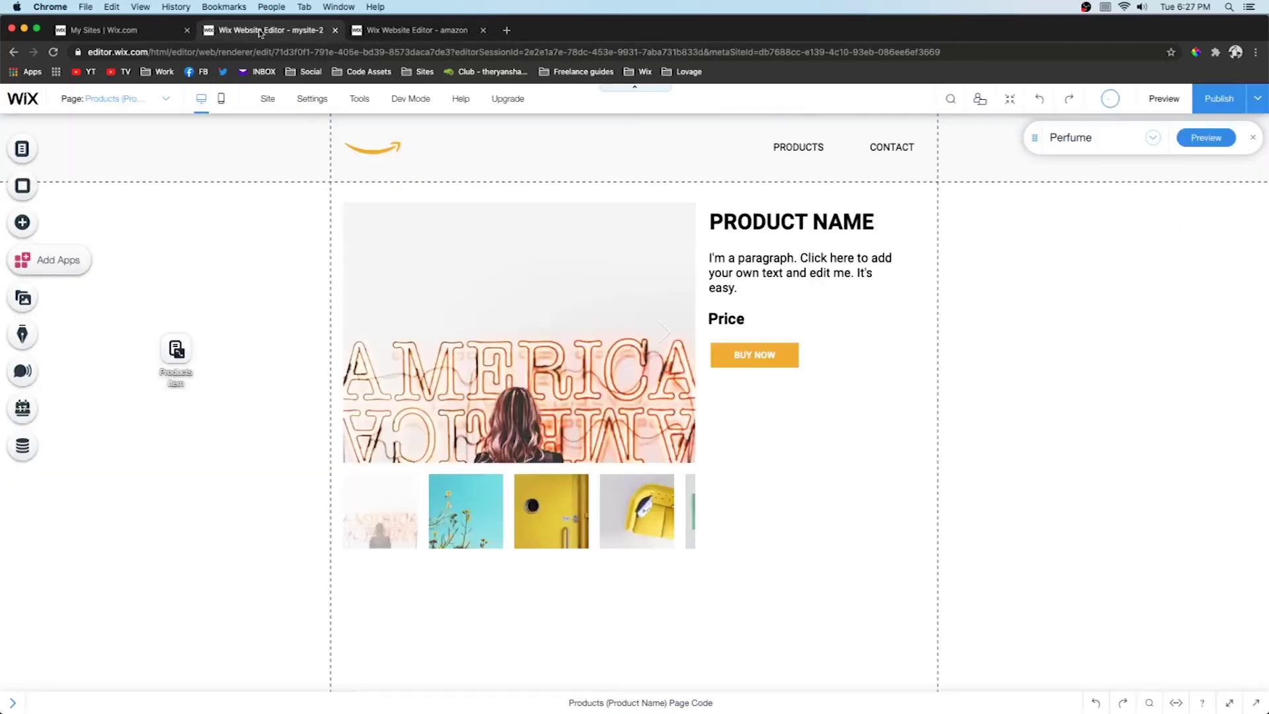
{"action": "scroll", "coordinate": [934, 577], "scroll_direction": "down", "scroll_amount": 5}
{"action": "left_click", "coordinate": [574, 419]}
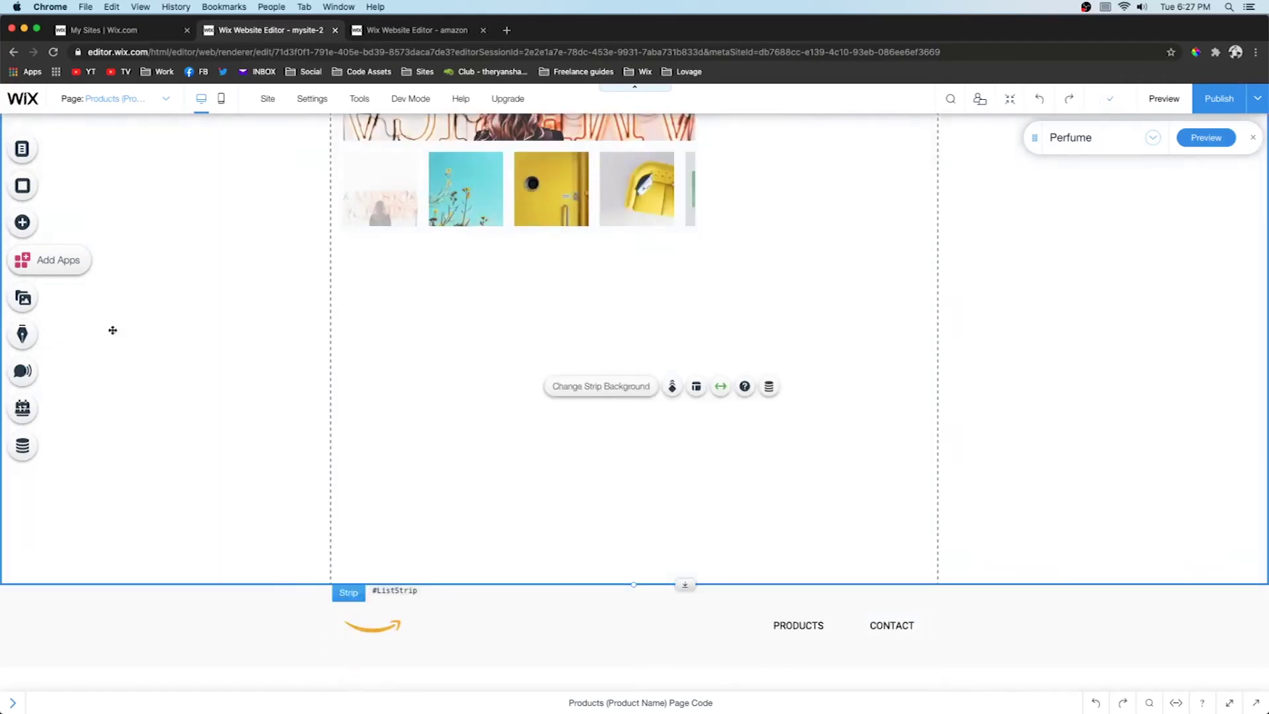
{"action": "left_click", "coordinate": [22, 222]}
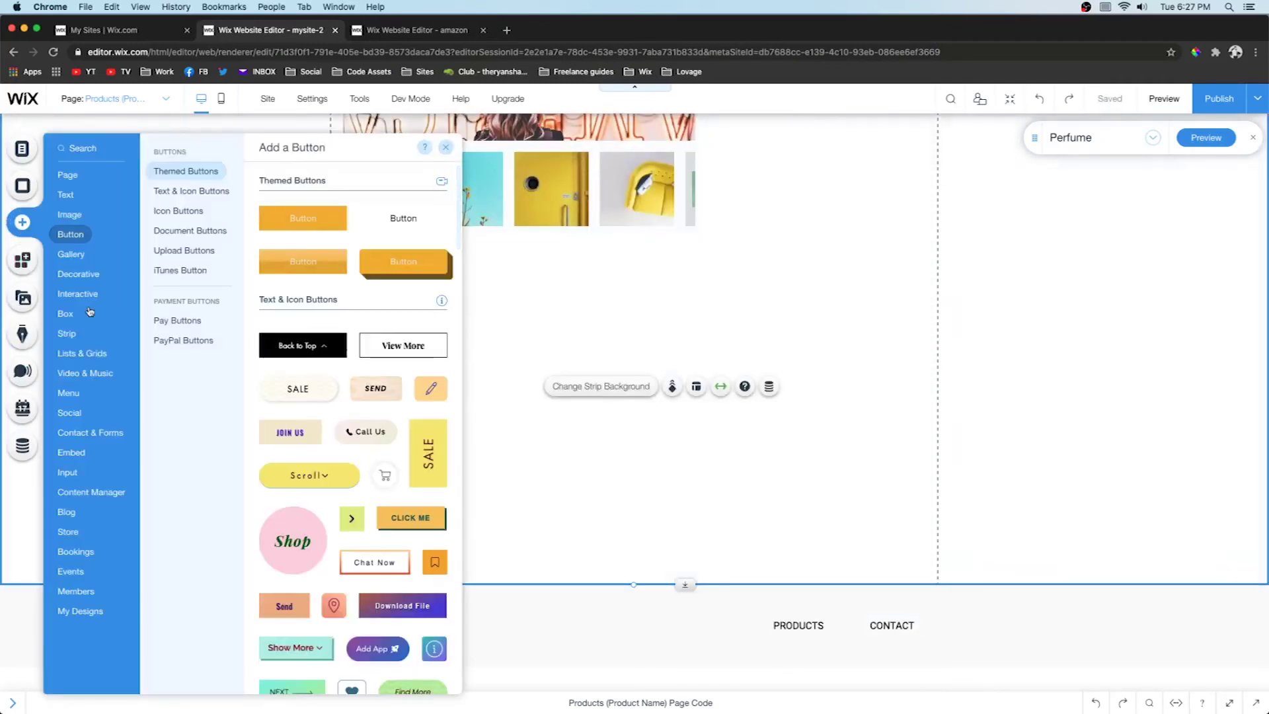
{"action": "left_click", "coordinate": [65, 334]}
{"action": "left_click", "coordinate": [165, 233]}
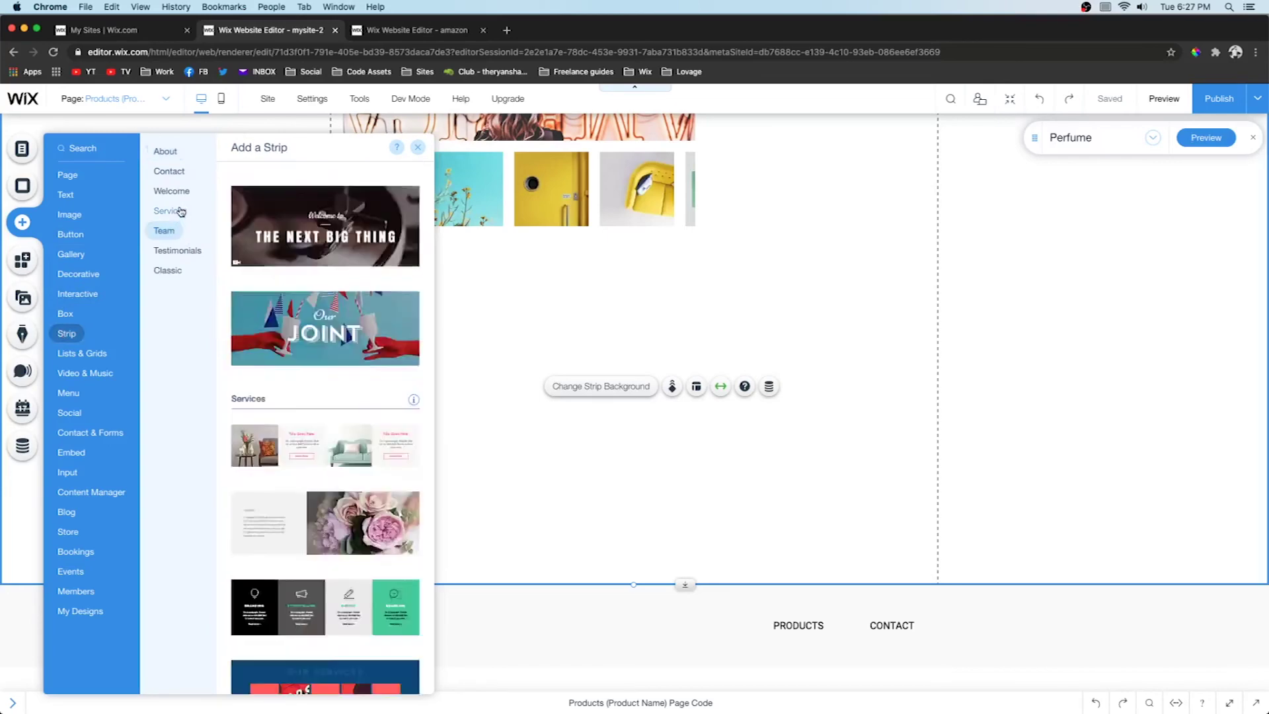
{"action": "left_click", "coordinate": [167, 270]}
{"action": "left_click_drag", "start_coordinate": [311, 526], "coordinate": [776, 436]}
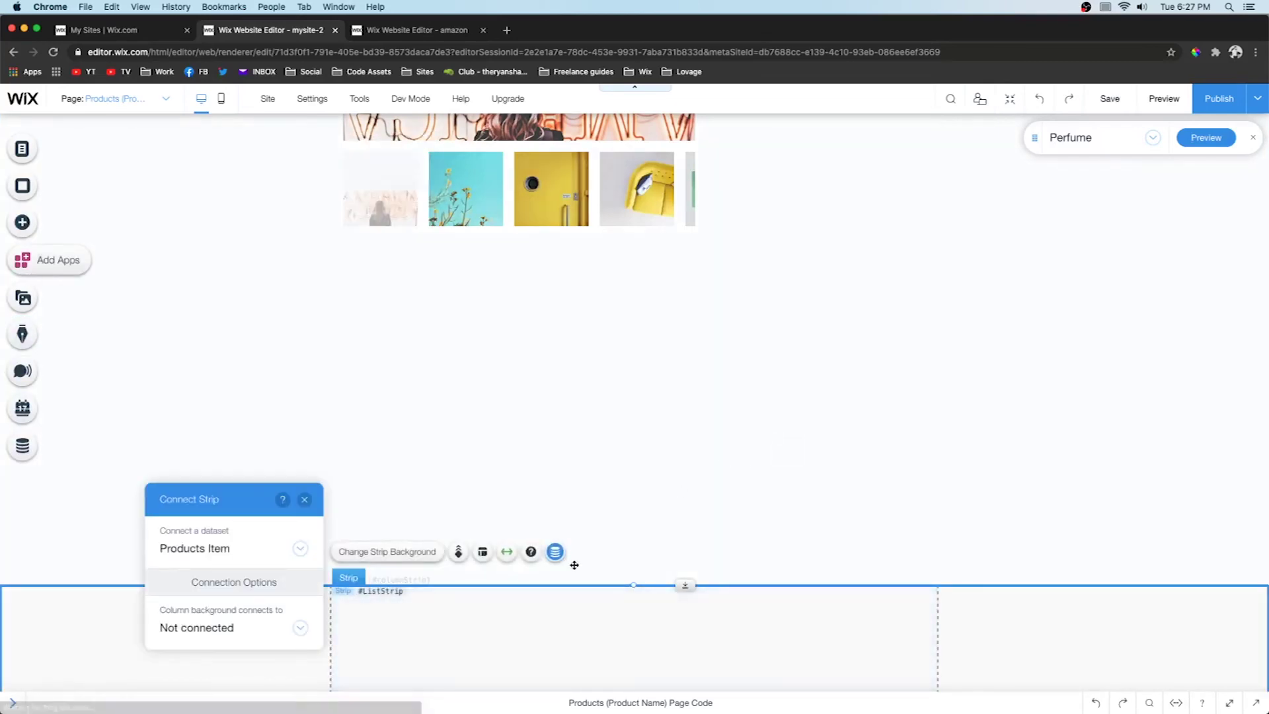
- Place the new strip directly below the product gallery section and set its height to 600 px
{"action": "left_click_drag", "start_coordinate": [695, 593], "coordinate": [689, 590]}
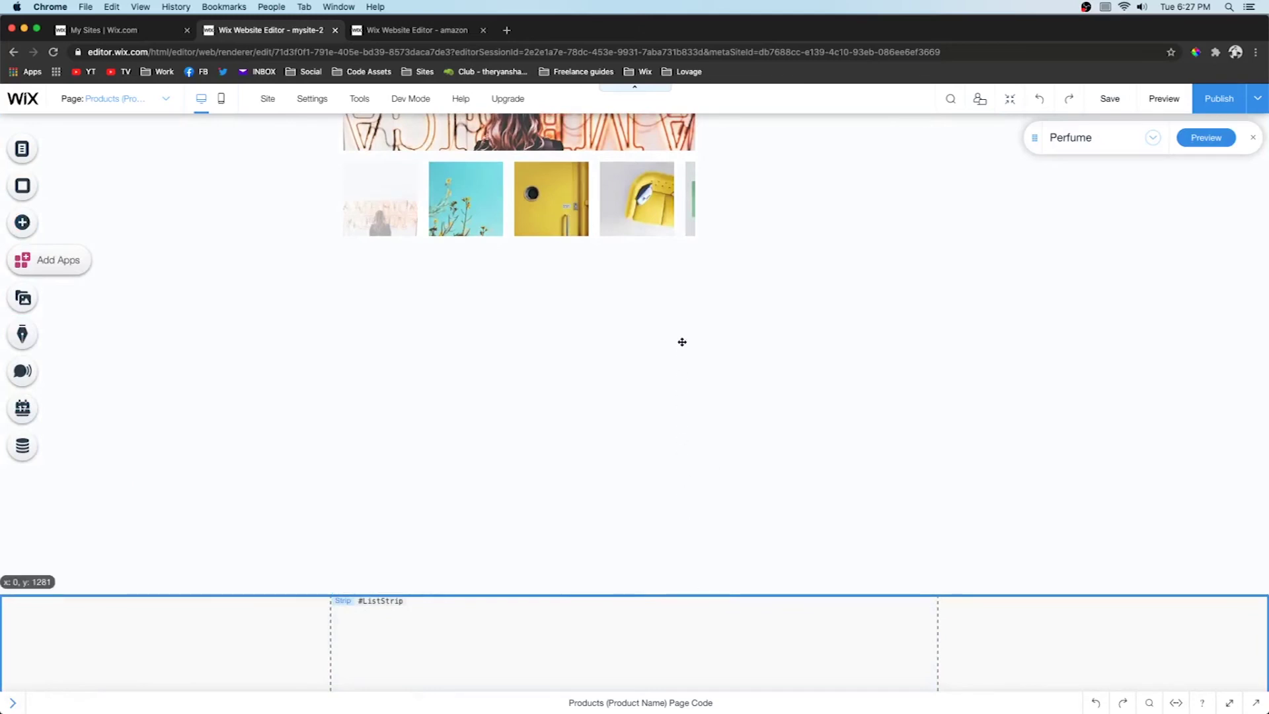
{"action": "left_click_drag", "start_coordinate": [687, 316], "coordinate": [680, 651]}
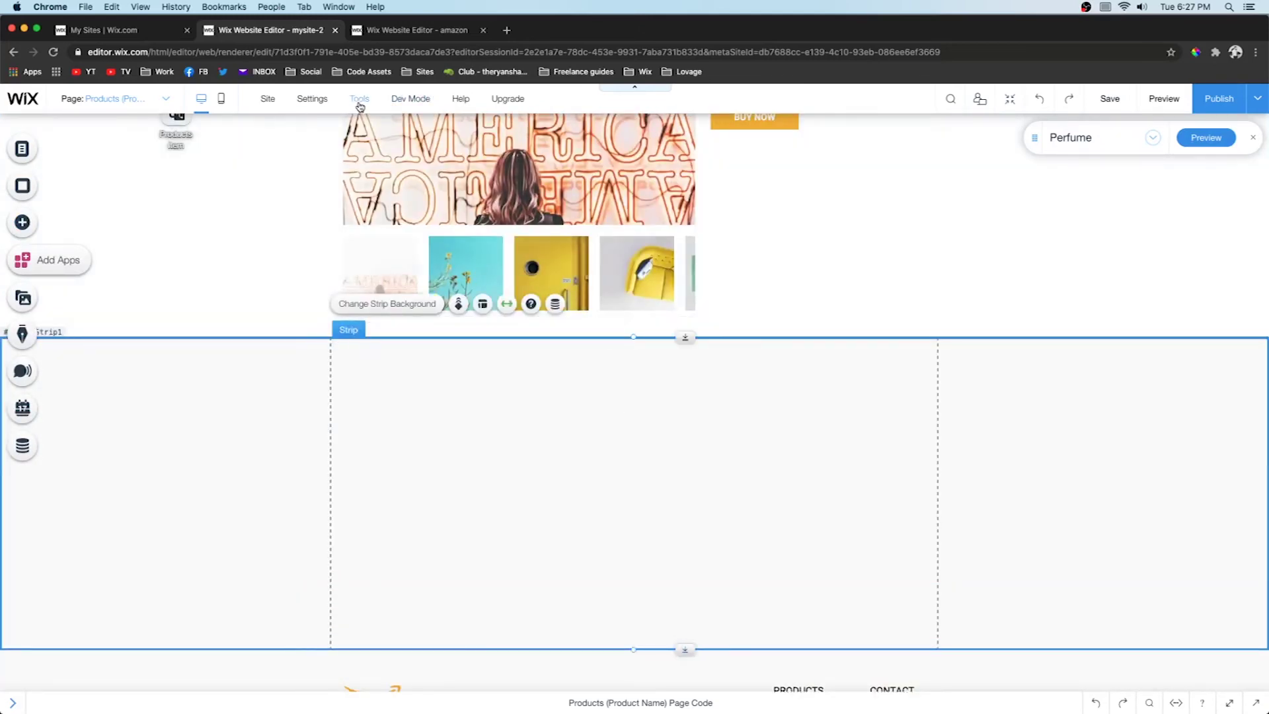
{"action": "mouse_move", "coordinate": [360, 103]}
{"action": "left_click", "coordinate": [364, 145]}
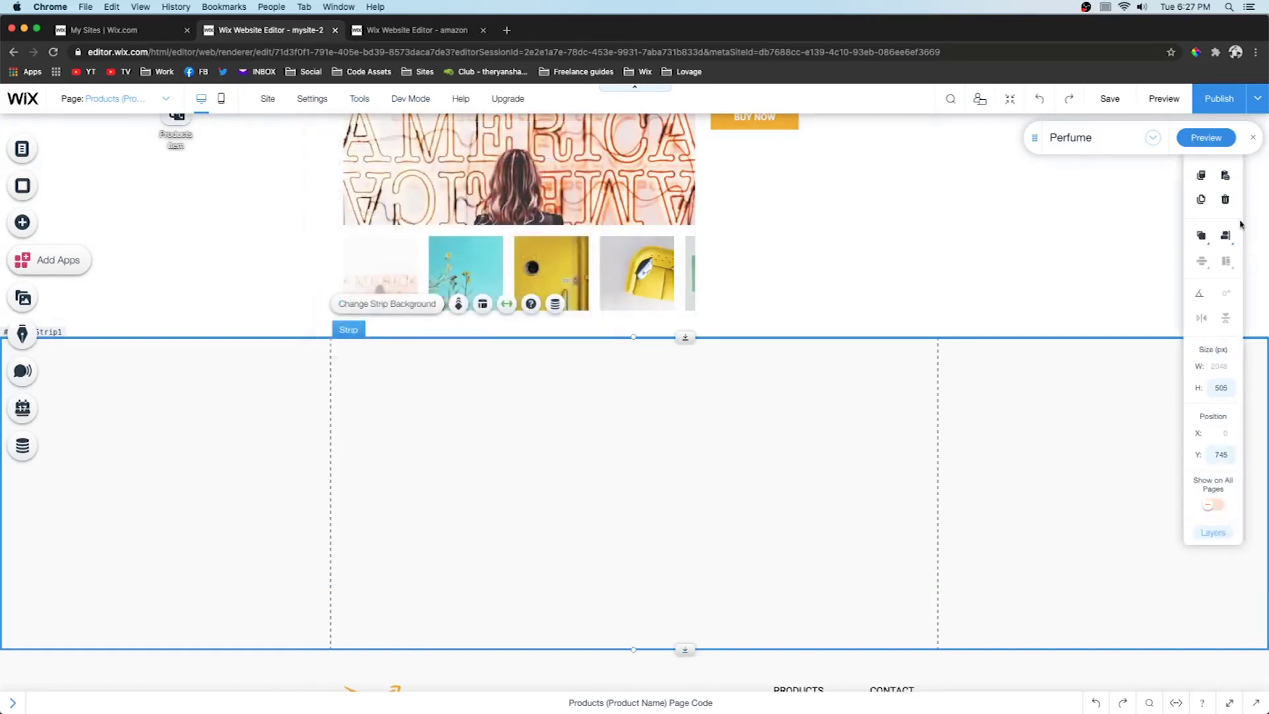
{"action": "left_click", "coordinate": [1121, 422]}
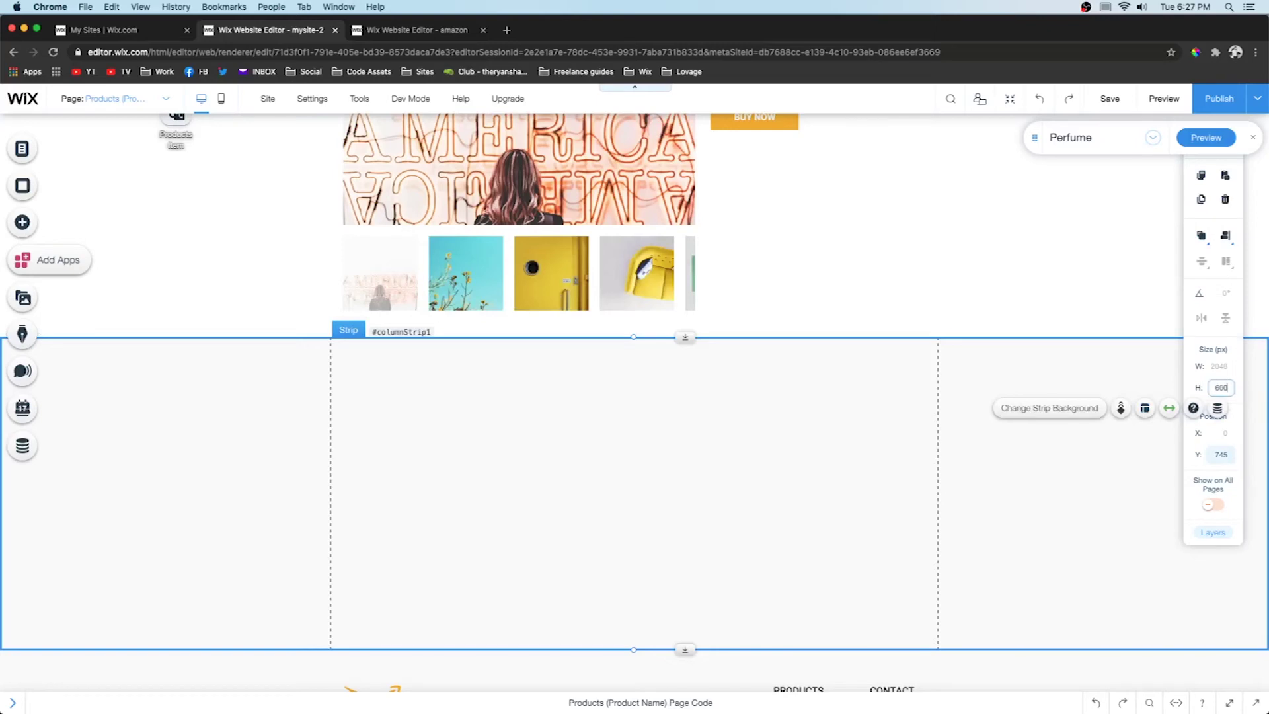
- Add a heading to the new strip reading THINGS YOU MAY LIKE
{"action": "scroll", "coordinate": [584, 476], "scroll_direction": "down", "scroll_amount": 3}
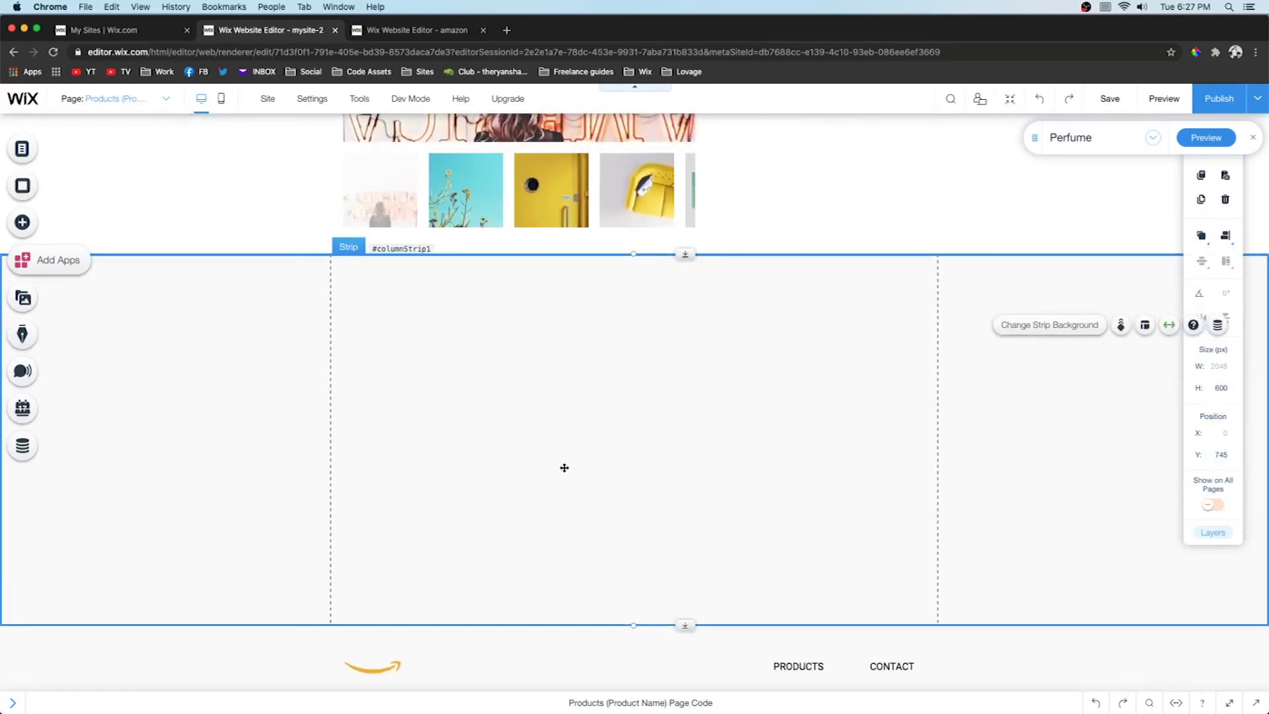
{"action": "left_click", "coordinate": [22, 222]}
{"action": "left_click_drag", "start_coordinate": [311, 277], "coordinate": [207, 320]}
{"action": "double_click", "coordinate": [250, 320]}
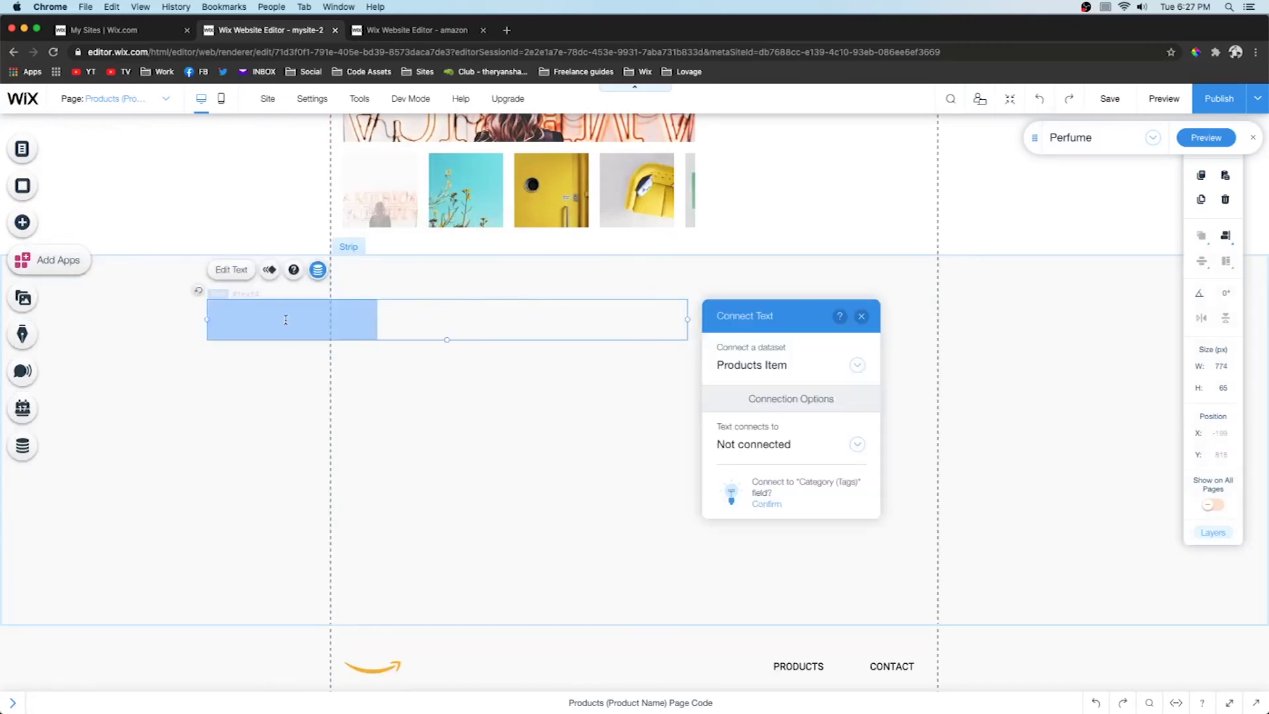
{"action": "type", "text": "THING"}
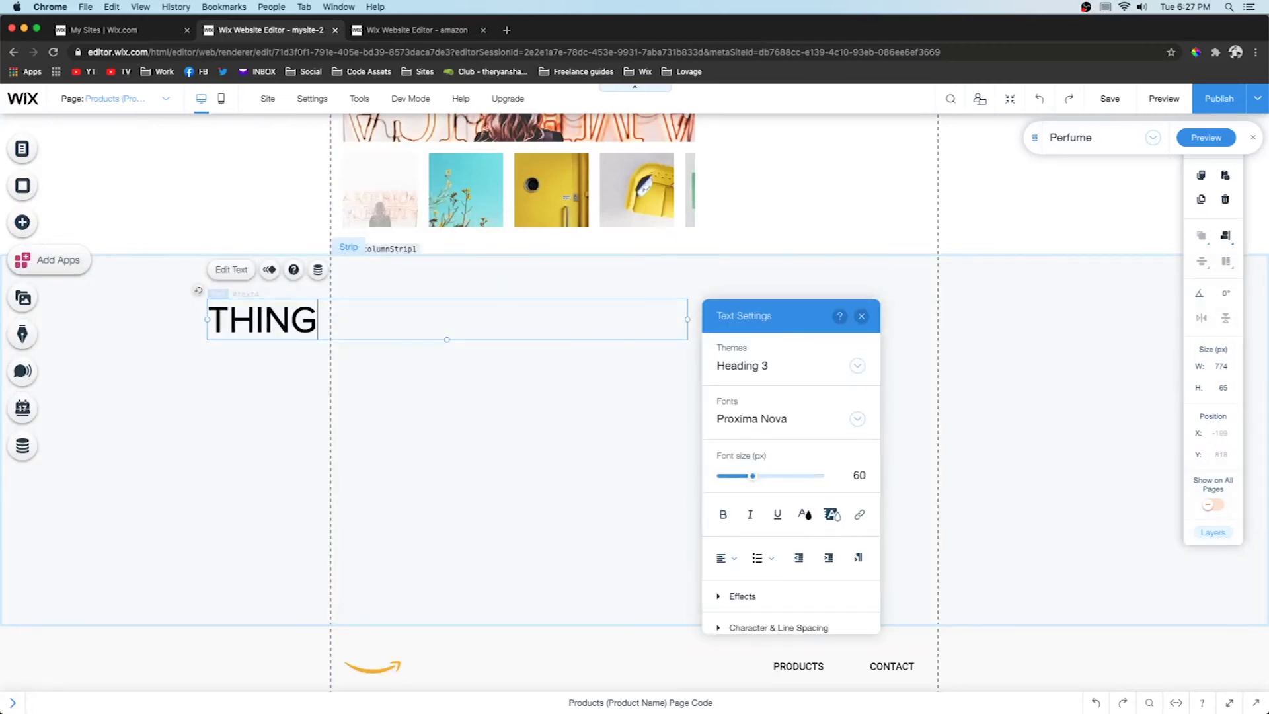
{"action": "type", "text": "S YOU MA"}
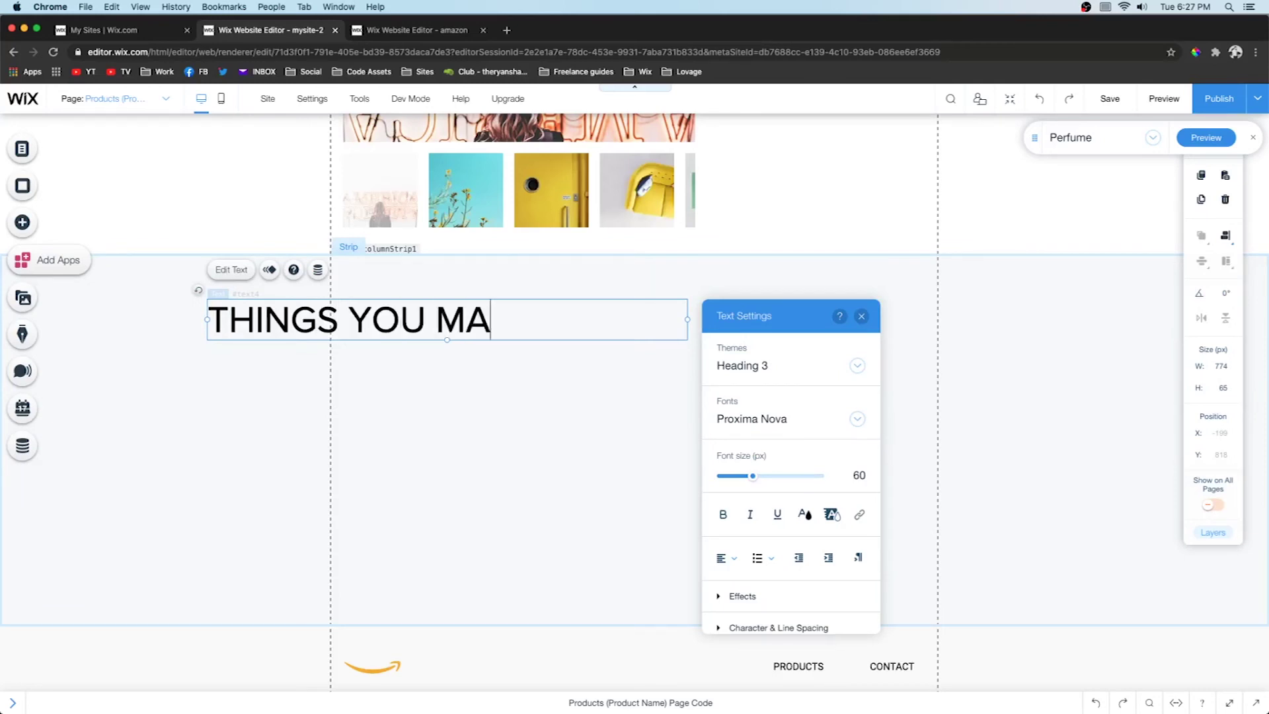
{"action": "type", "text": "Y LIKE"}
- Set the THINGS YOU MAY LIKE heading to Roboto Bold at 45 px
{"action": "key", "text": "ctrl+a"}
{"action": "left_click", "coordinate": [750, 419]}
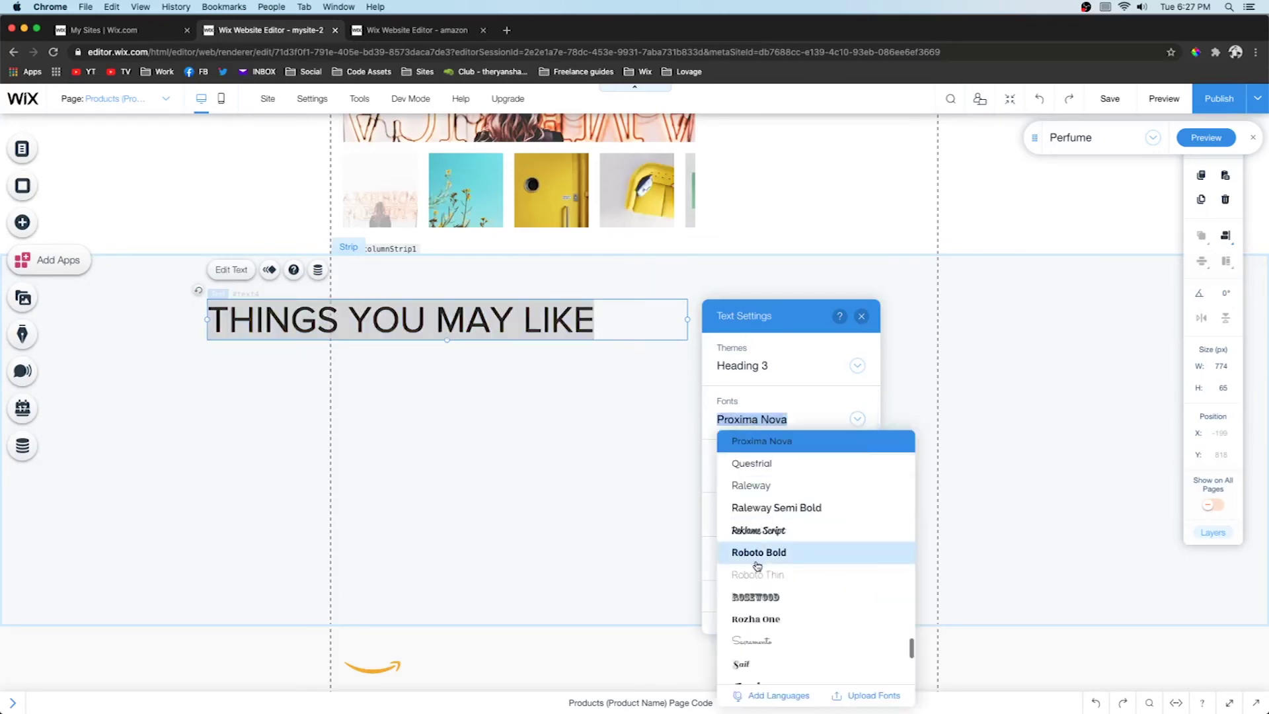
{"action": "left_click", "coordinate": [754, 552]}
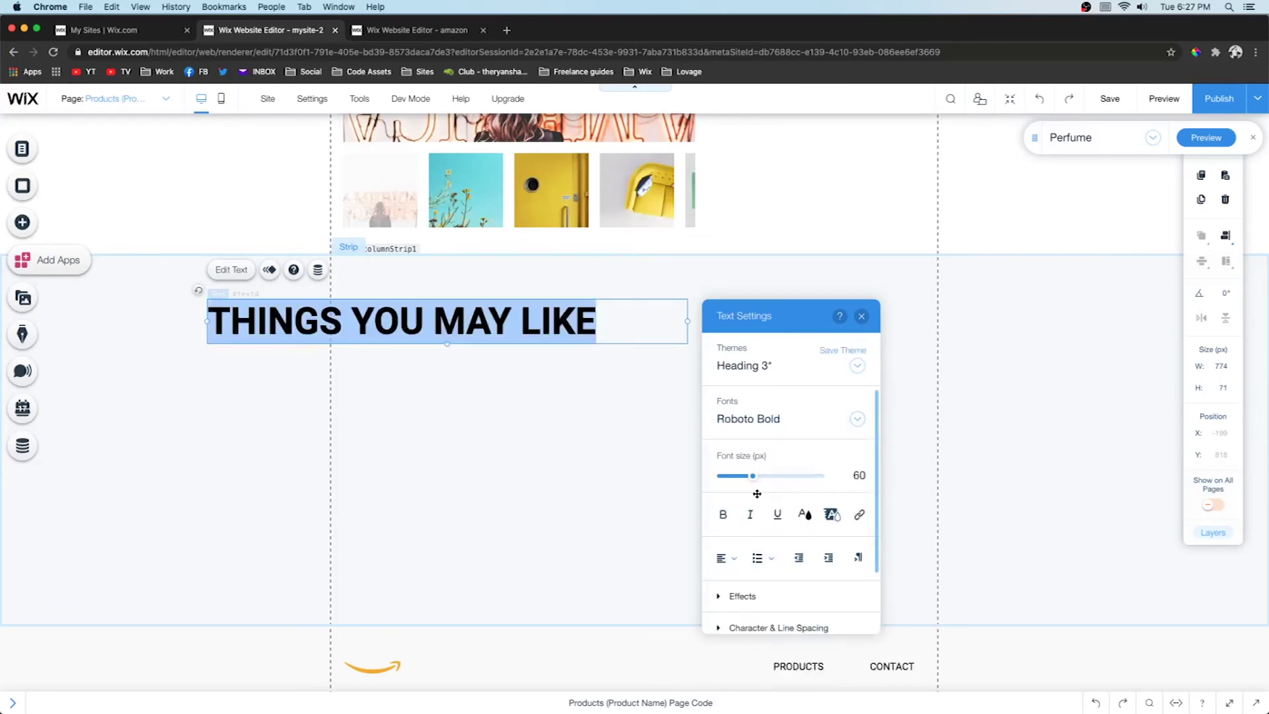
{"action": "left_click", "coordinate": [853, 476]}
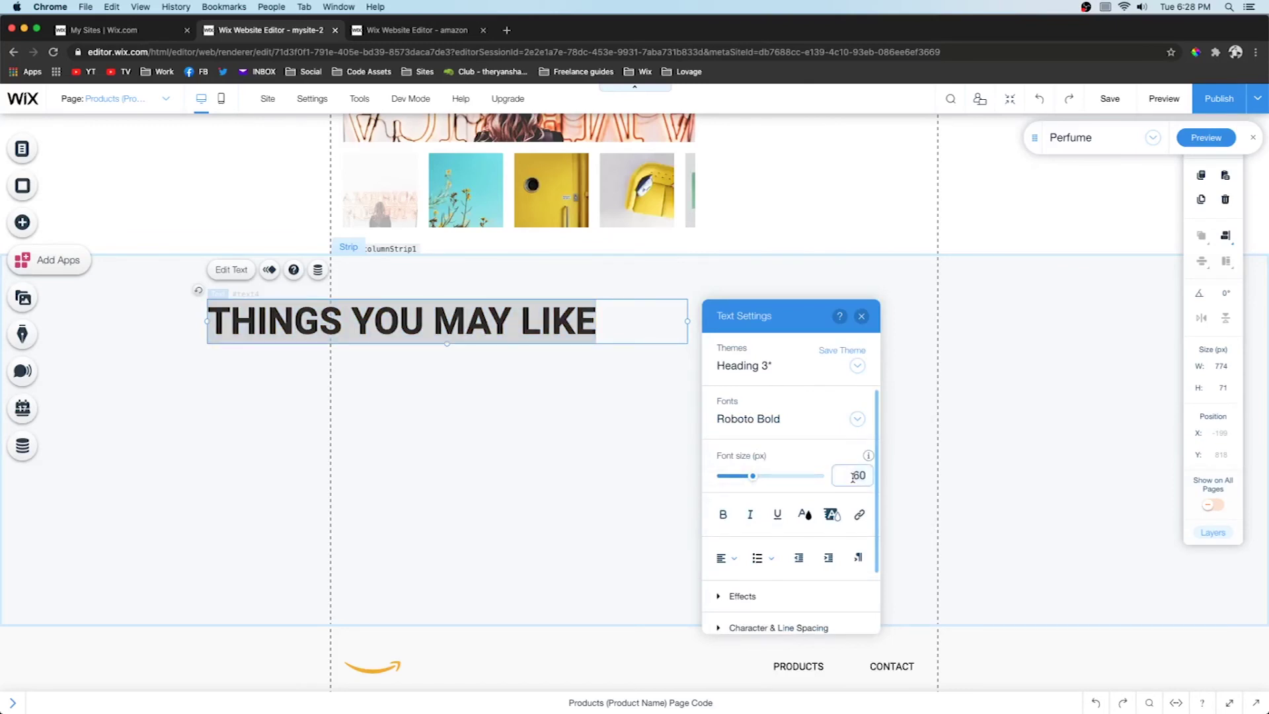
{"action": "key", "text": "Return"}
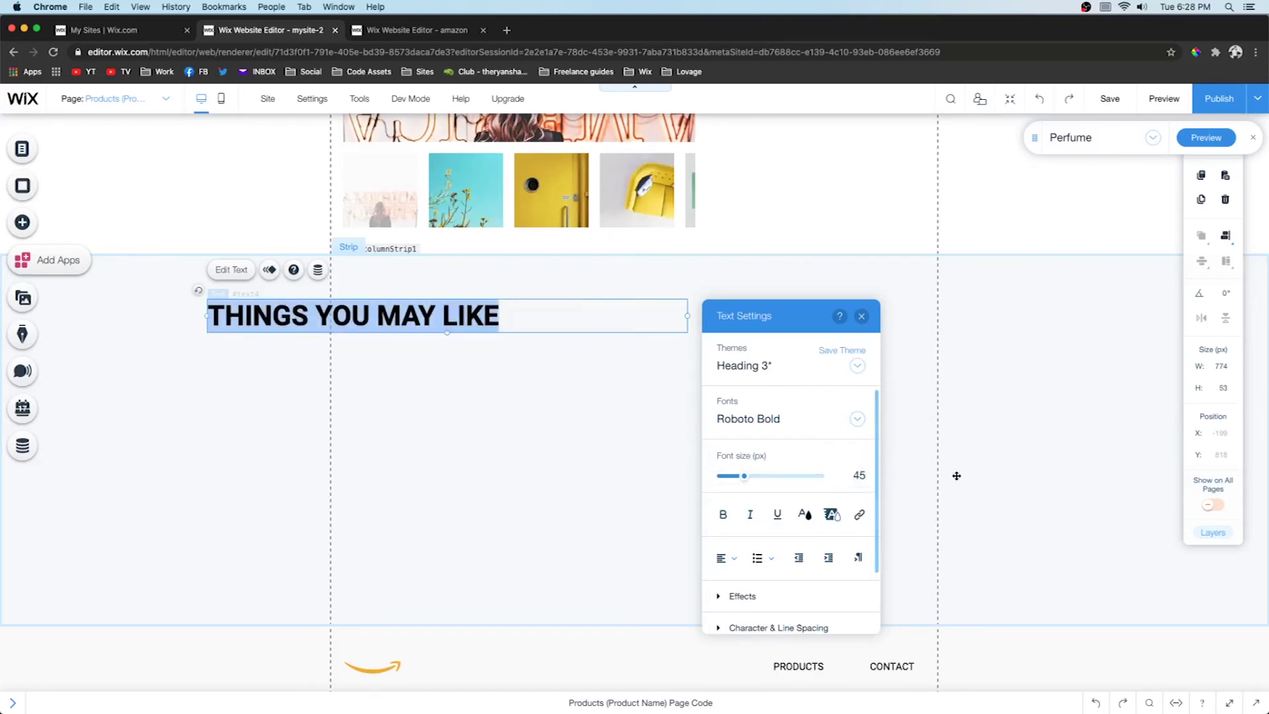
- Colour the heading orange, centre its text and centre its text box horizontally on the page
{"action": "left_click", "coordinate": [804, 516]}
{"action": "left_click", "coordinate": [734, 438]}
{"action": "left_click", "coordinate": [809, 359]}
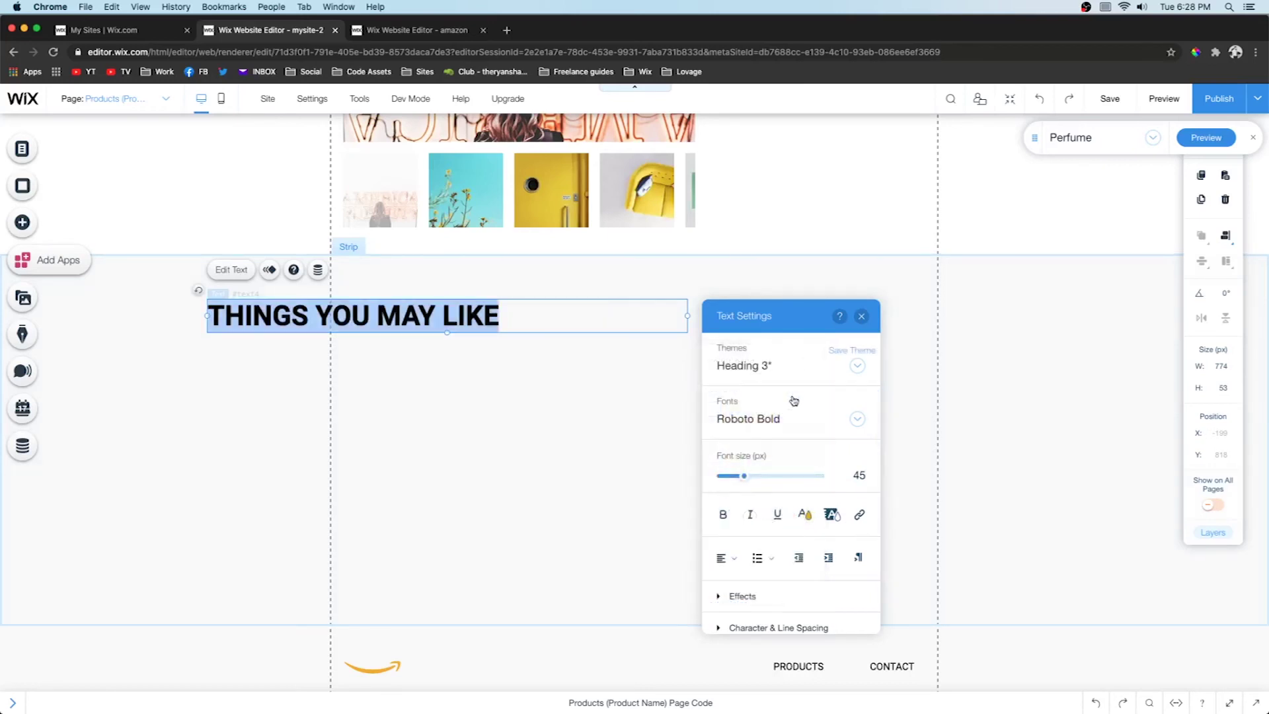
{"action": "left_click", "coordinate": [725, 558]}
{"action": "left_click", "coordinate": [734, 576]}
{"action": "left_click", "coordinate": [572, 455]}
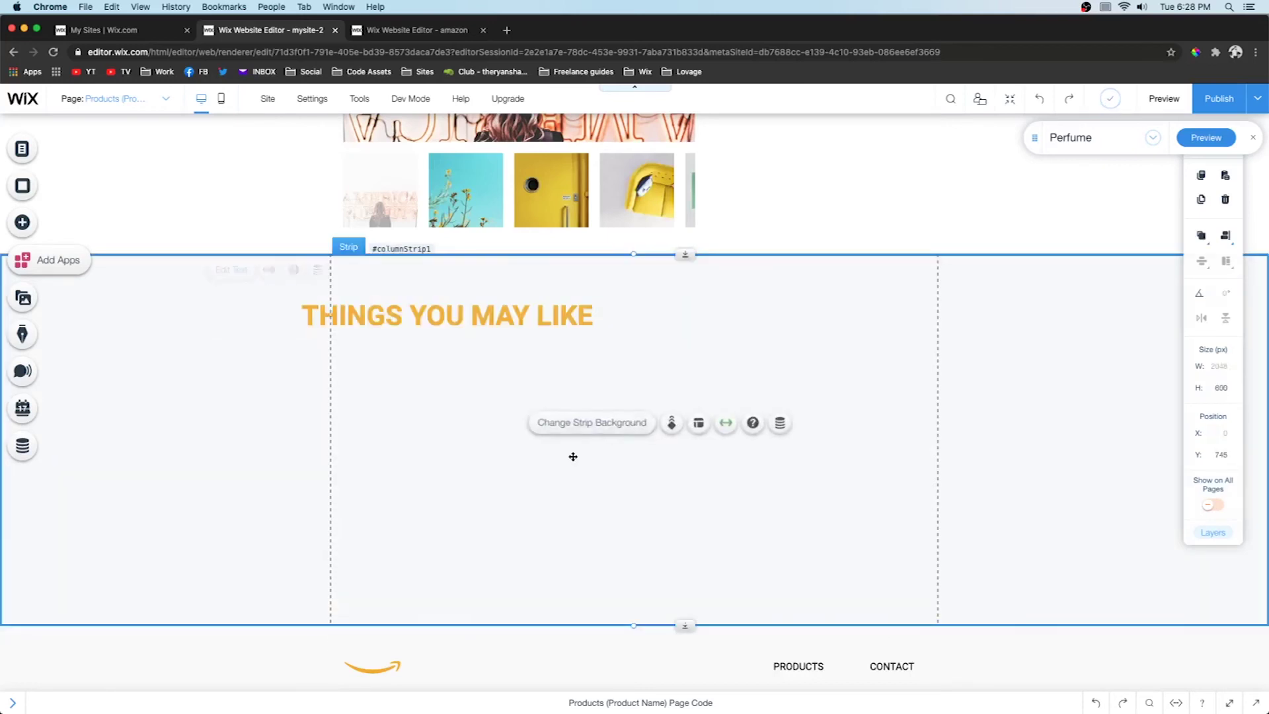
{"action": "left_click", "coordinate": [465, 322]}
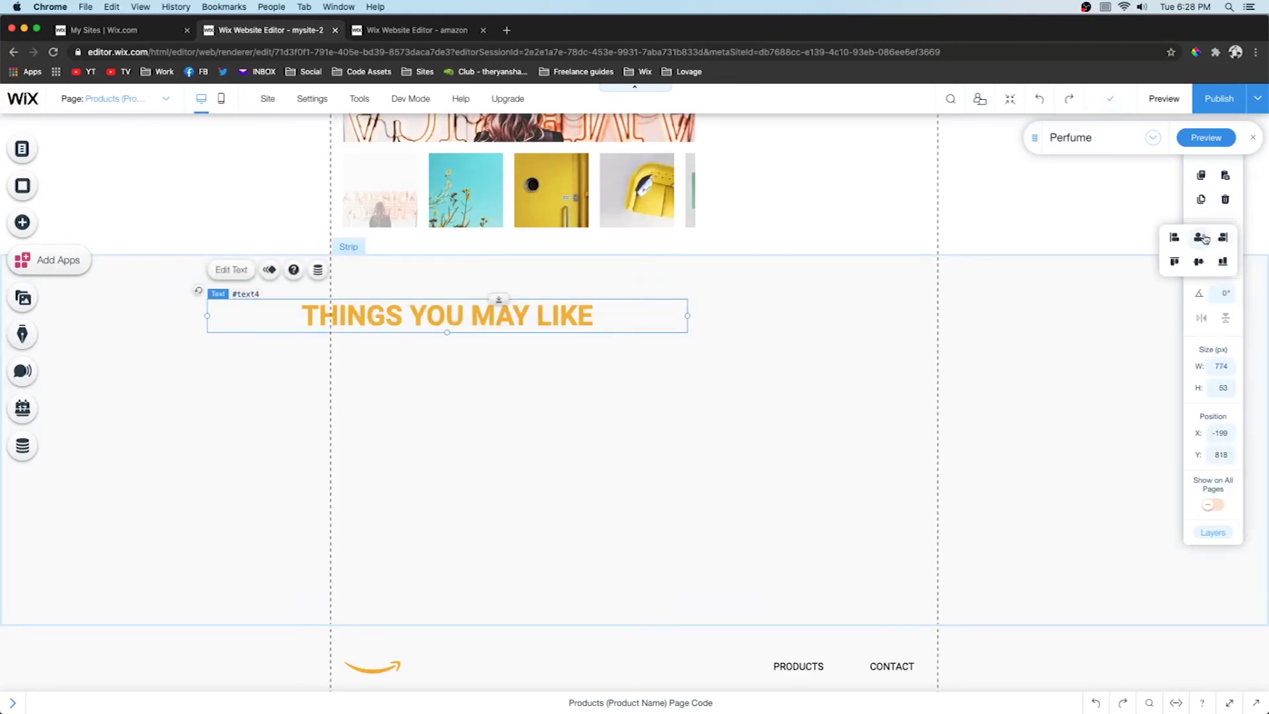
{"action": "left_click", "coordinate": [1223, 237]}
- Copy the product repeater from the PRODUCTS page and paste it into the Products (Product Name) dynamic page
{"action": "left_click", "coordinate": [123, 101]}
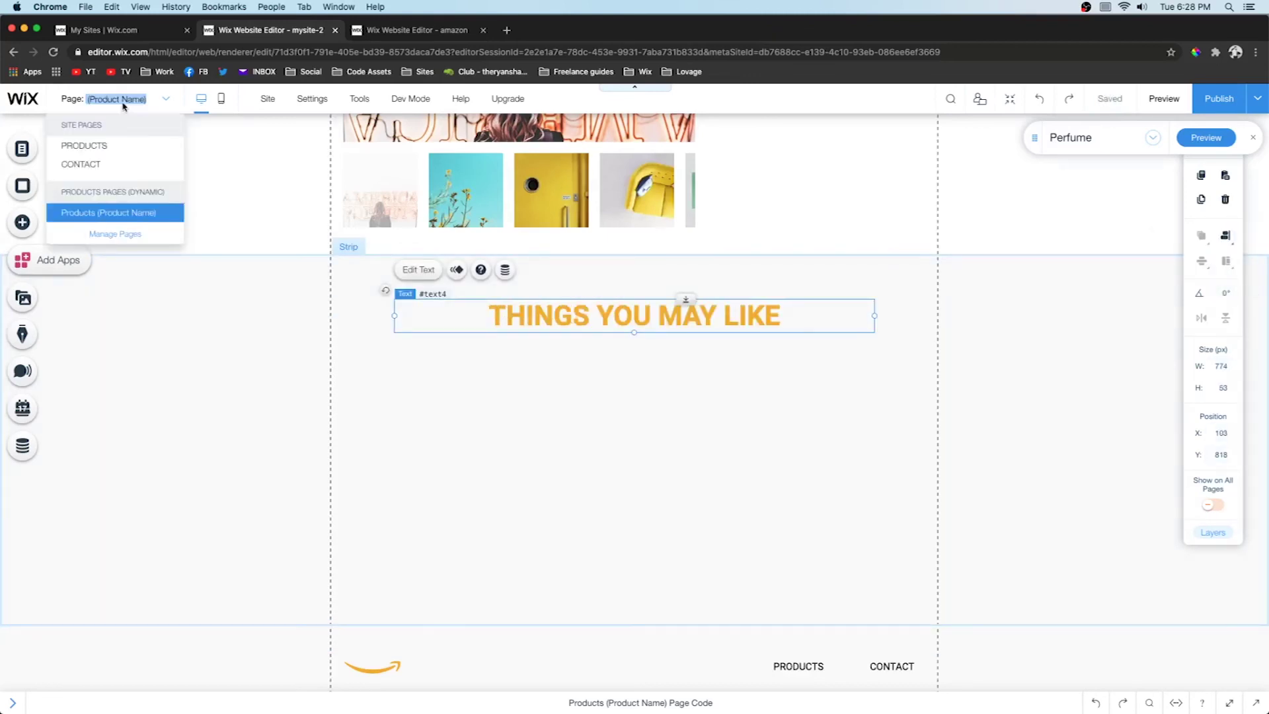
{"action": "left_click", "coordinate": [93, 147]}
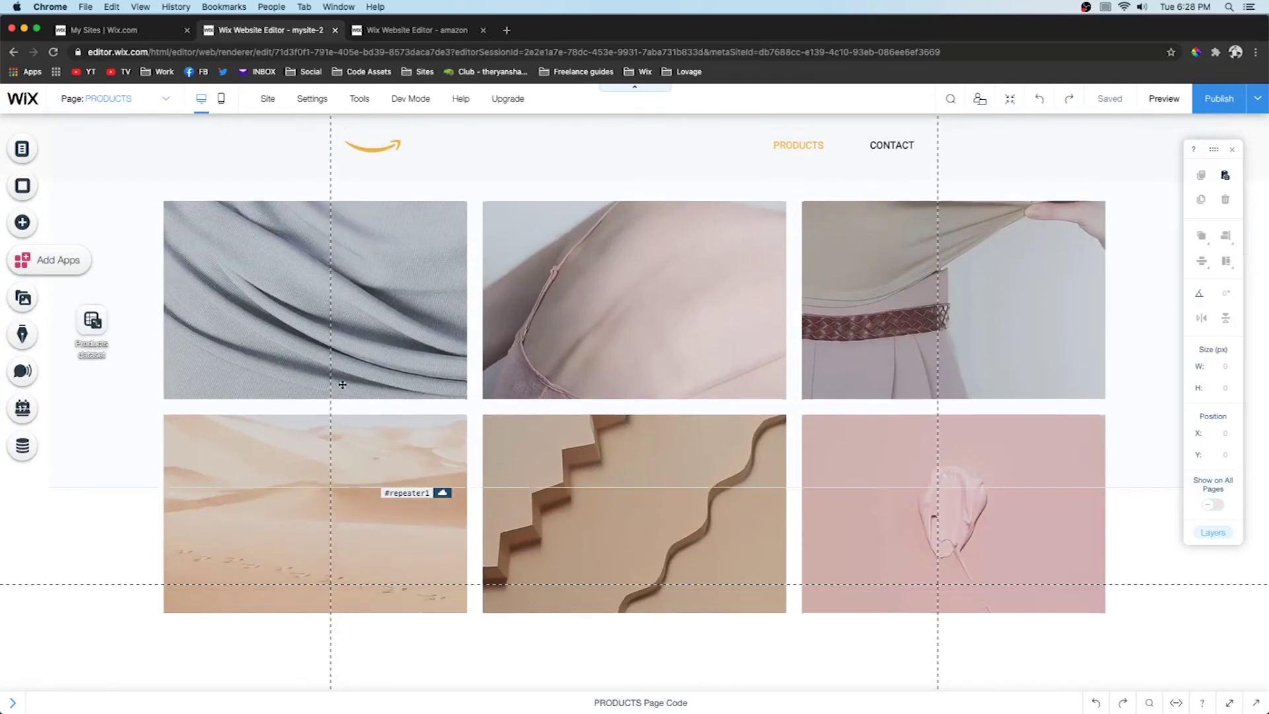
{"action": "left_click", "coordinate": [345, 411]}
{"action": "scroll", "coordinate": [345, 411], "scroll_direction": "up", "scroll_amount": 3}
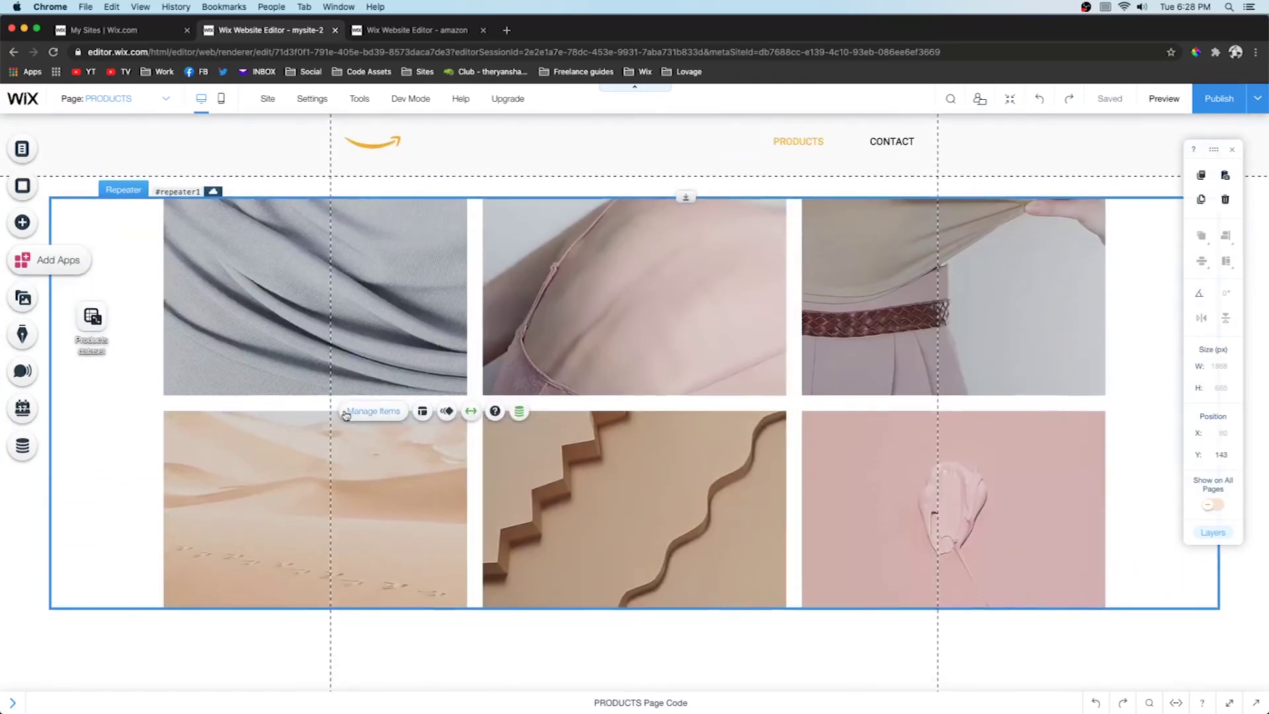
{"action": "left_click", "coordinate": [109, 98]}
{"action": "left_click", "coordinate": [109, 213]}
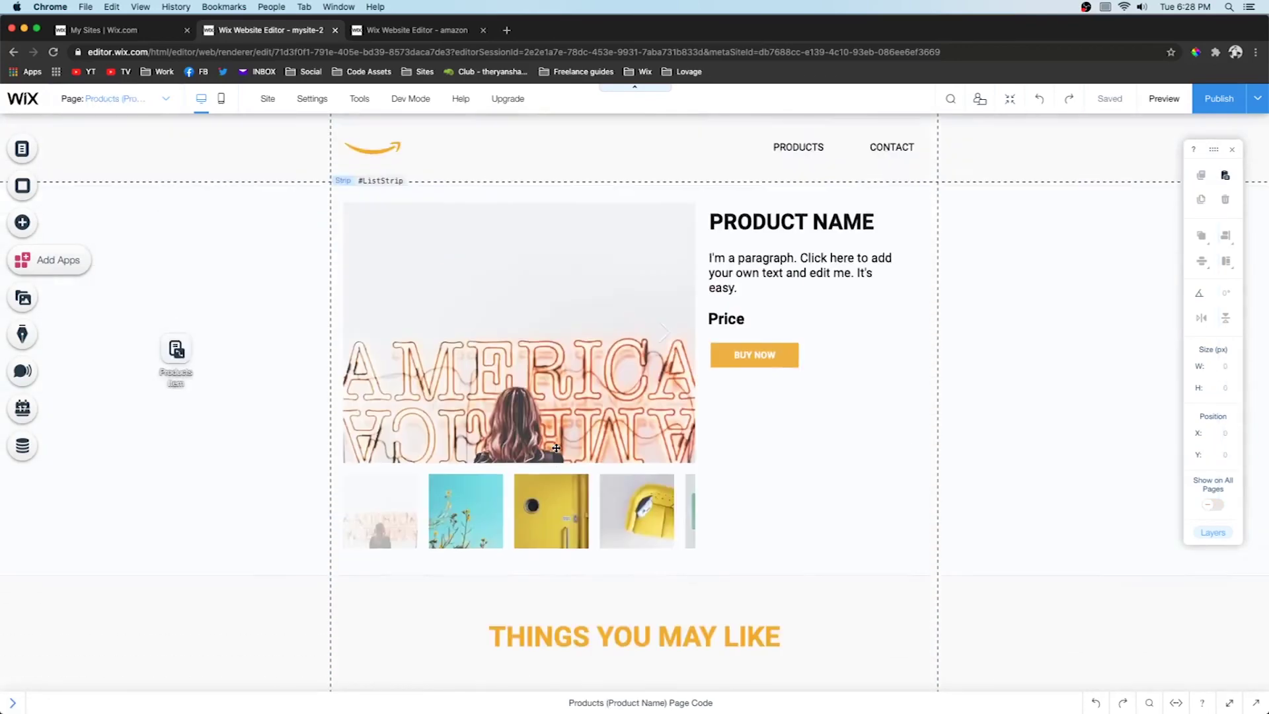
{"action": "left_click", "coordinate": [550, 548]}
{"action": "scroll", "coordinate": [644, 542], "scroll_direction": "down", "scroll_amount": 5}
{"action": "left_click", "coordinate": [644, 543]}
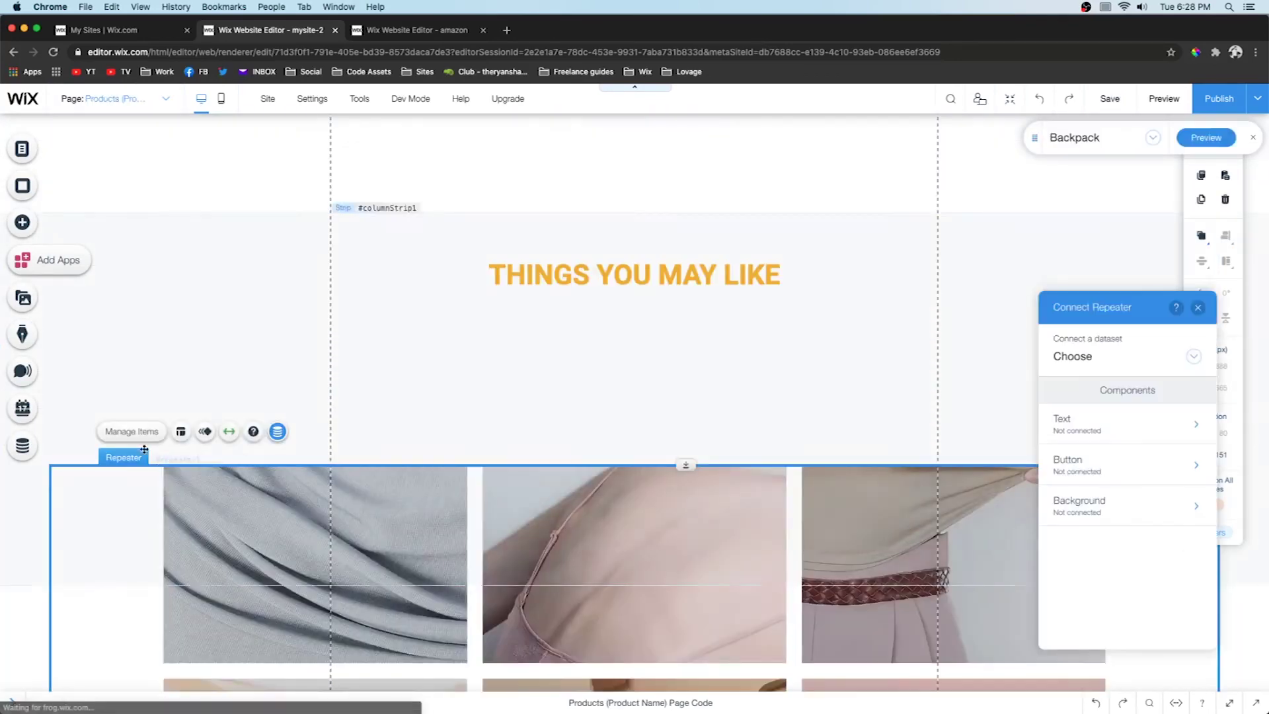
- Delete items 4 to 6 from the pasted repeater and place it below the THINGS YOU MAY LIKE heading
{"action": "left_click", "coordinate": [128, 431]}
{"action": "scroll", "coordinate": [797, 413], "scroll_direction": "down", "scroll_amount": 3}
{"action": "left_click", "coordinate": [1195, 428]}
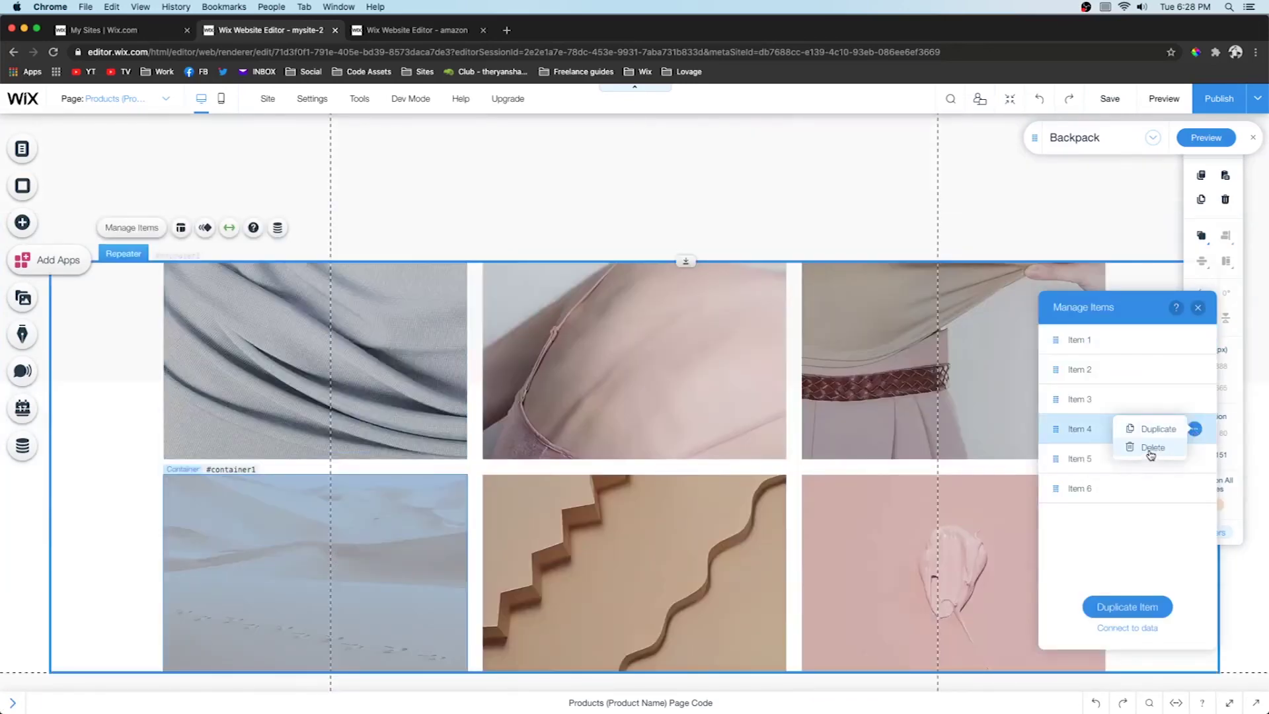
{"action": "left_click", "coordinate": [1153, 447]}
{"action": "left_click_drag", "start_coordinate": [668, 311], "coordinate": [666, 351]}
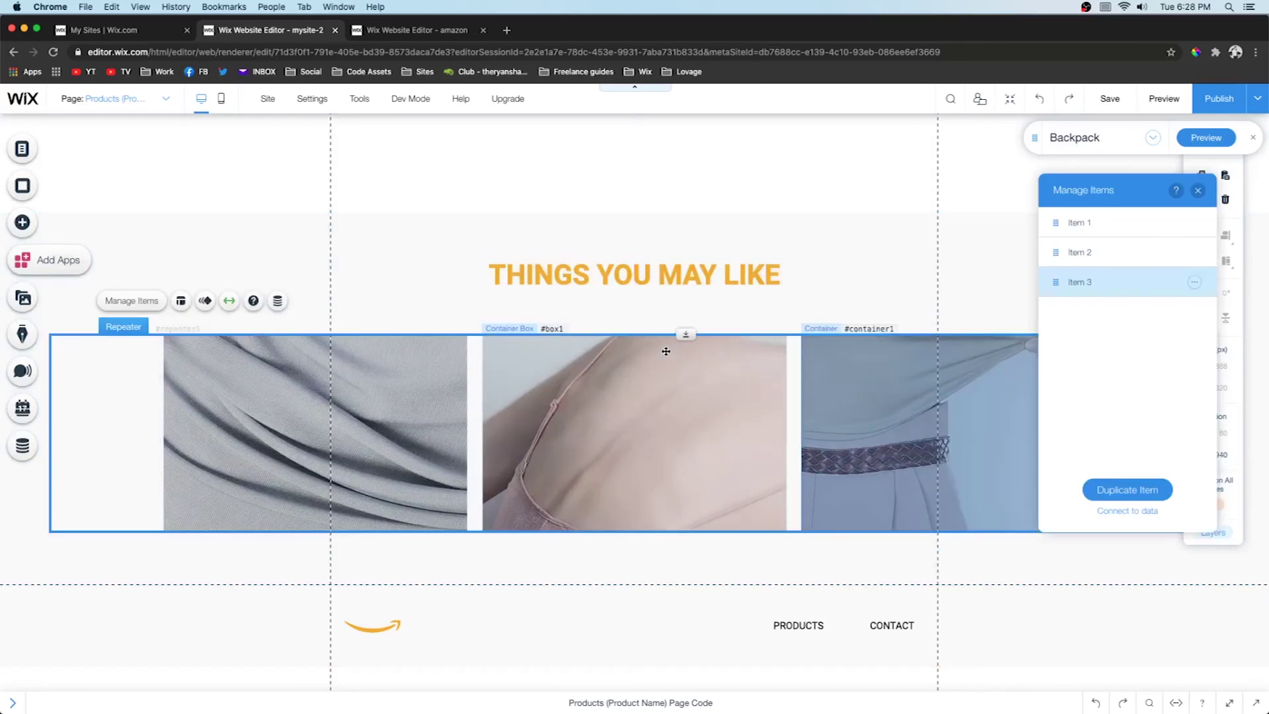
- Add a new dataset to the page and place it beside the repeater's first item
{"action": "left_click", "coordinate": [23, 447]}
{"action": "left_click", "coordinate": [99, 174]}
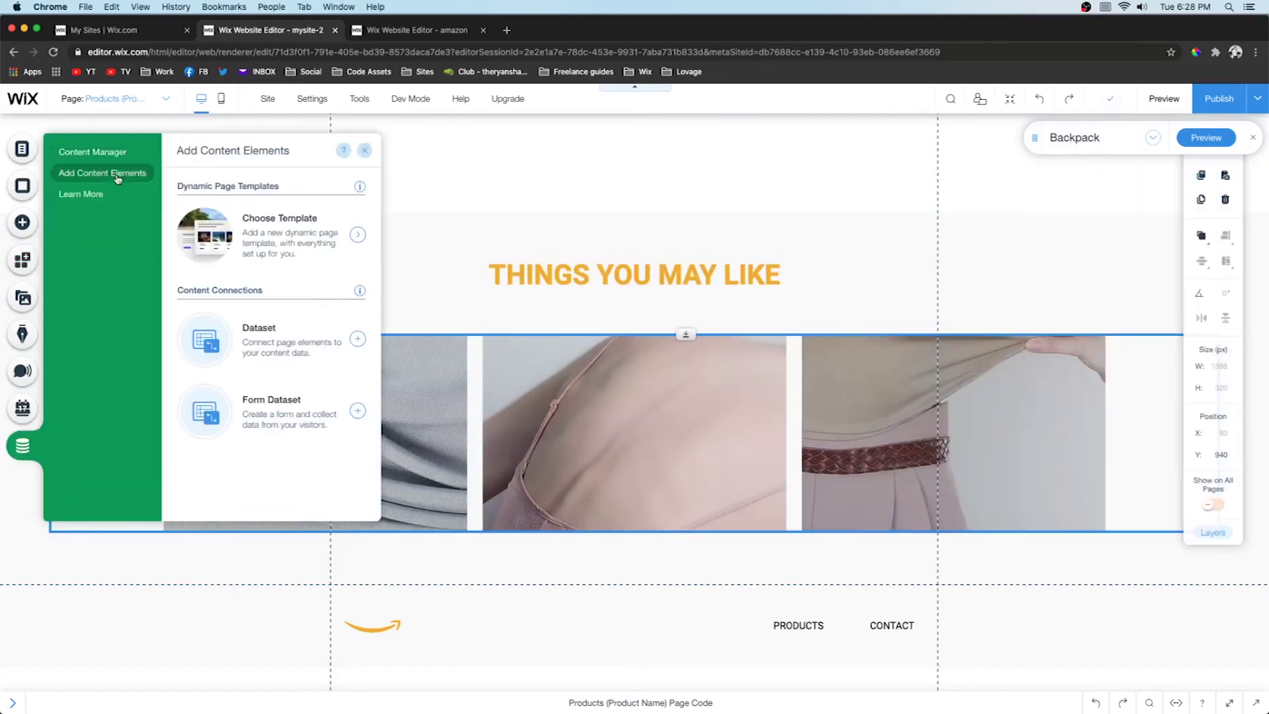
{"action": "left_click", "coordinate": [264, 334]}
{"action": "left_click_drag", "start_coordinate": [661, 383], "coordinate": [132, 379]}
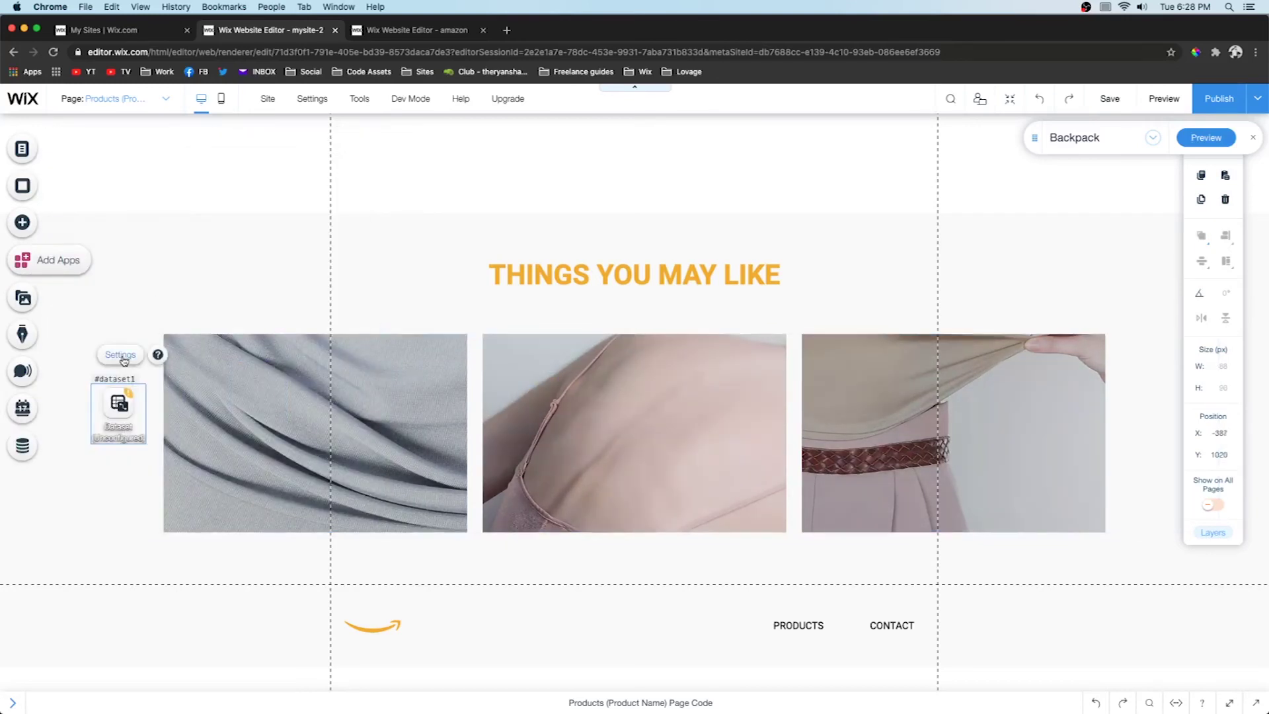
- Connect the new dataset to the Products collection and set its number of items to display to 3
{"action": "left_click", "coordinate": [120, 354]}
{"action": "left_click", "coordinate": [236, 222]}
{"action": "left_click", "coordinate": [241, 246]}
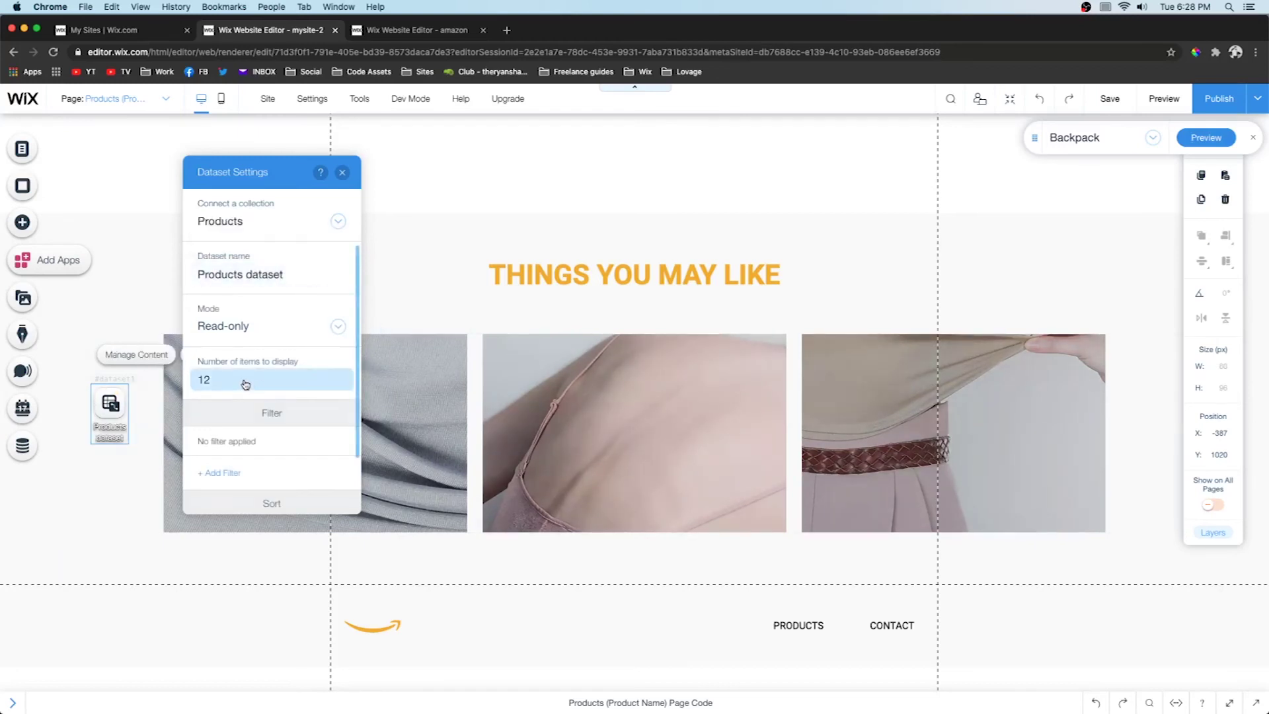
{"action": "left_click", "coordinate": [220, 381]}
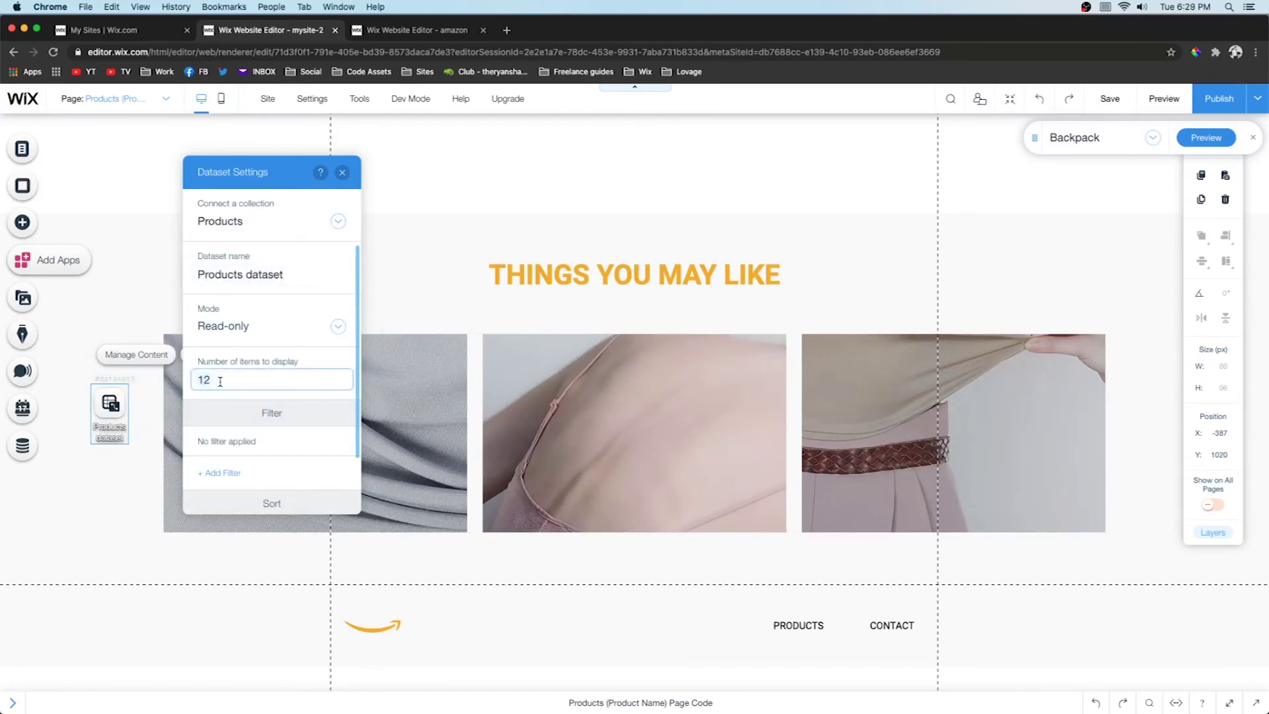
{"action": "type", "text": "3"}
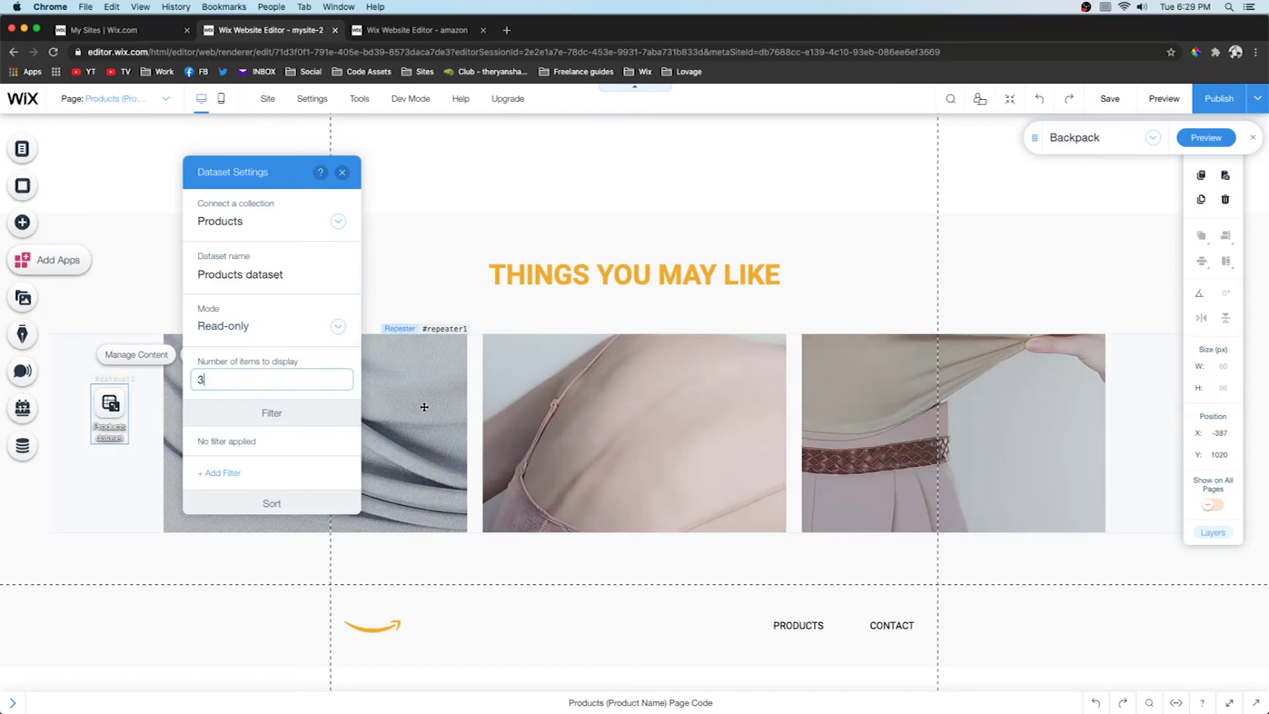
{"action": "left_click", "coordinate": [424, 407]}
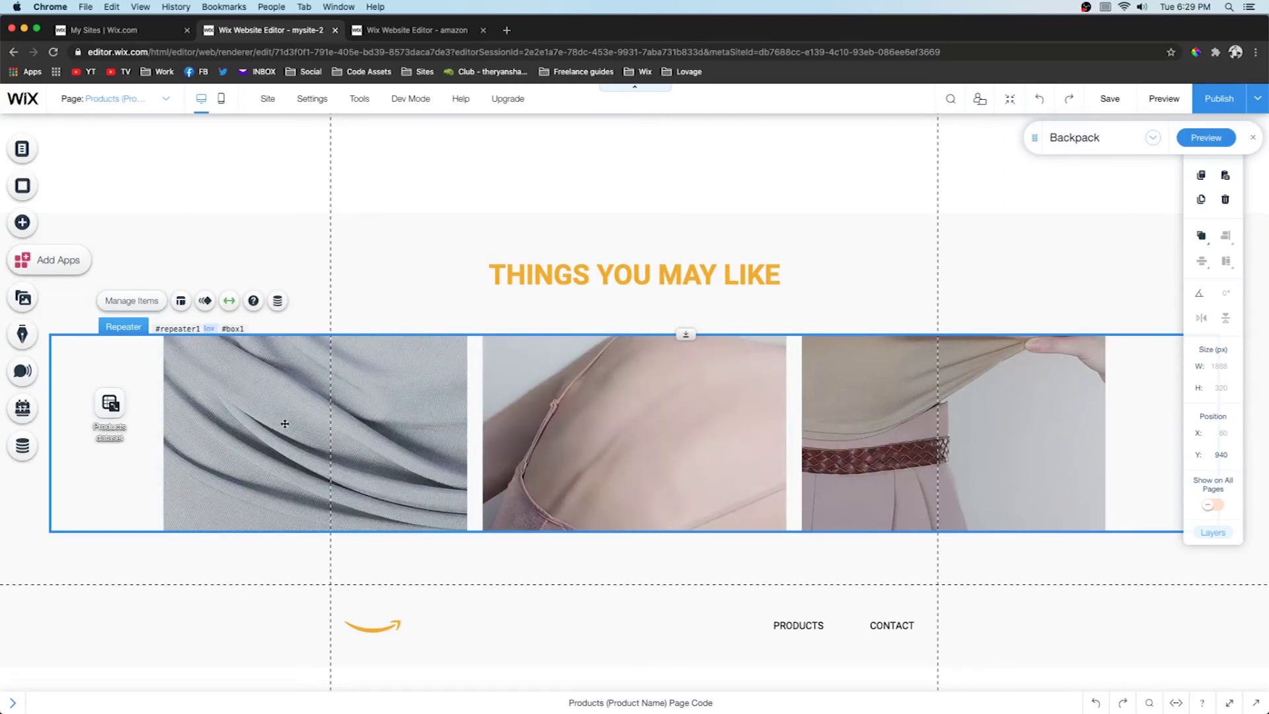
- Shorten the first item's container box to 275 px and connect the repeater item background to Product Image from the Products dataset
{"action": "left_click", "coordinate": [308, 433]}
{"action": "left_click_drag", "start_coordinate": [317, 525], "coordinate": [317, 505]}
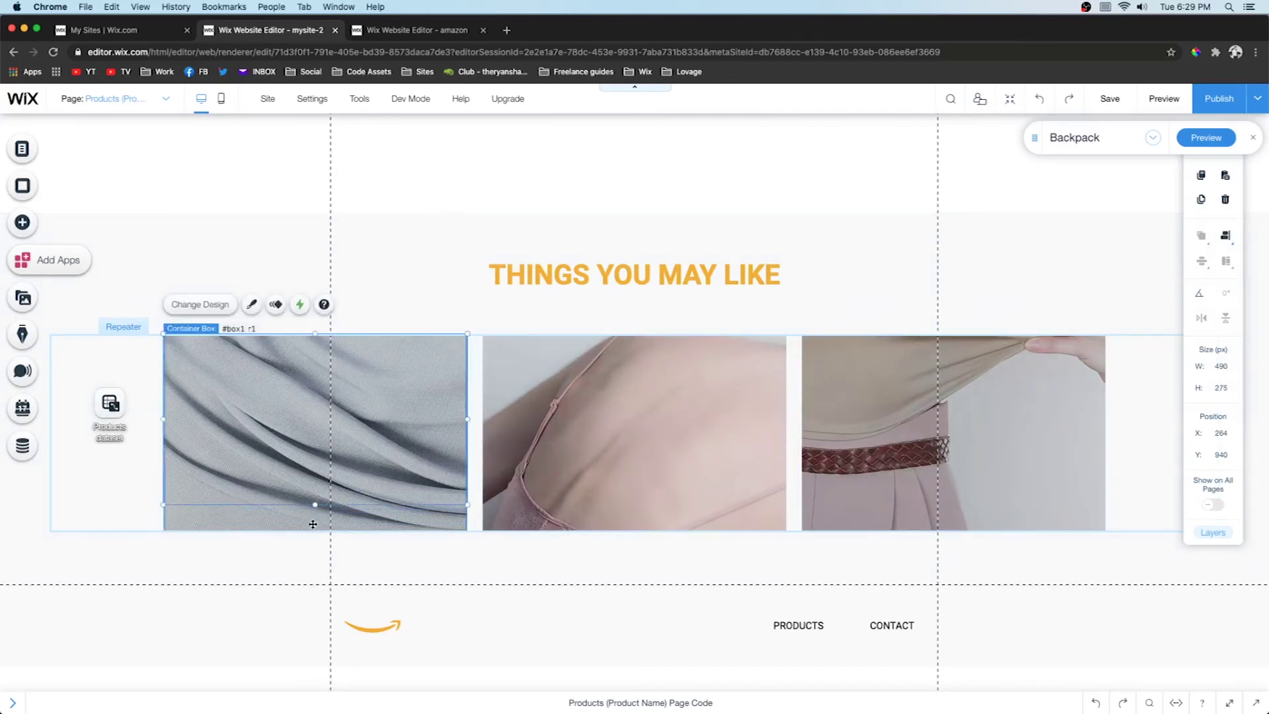
{"action": "left_click", "coordinate": [312, 524]}
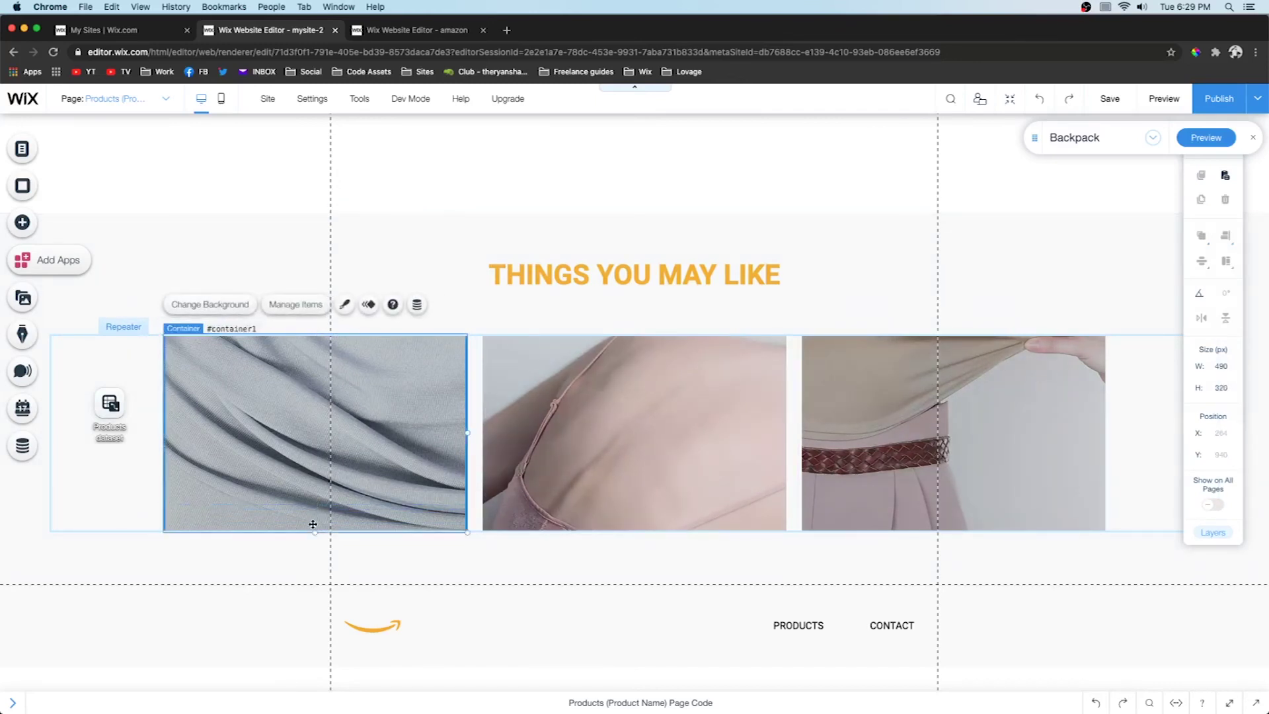
{"action": "left_click", "coordinate": [416, 304]}
{"action": "left_click", "coordinate": [571, 308]}
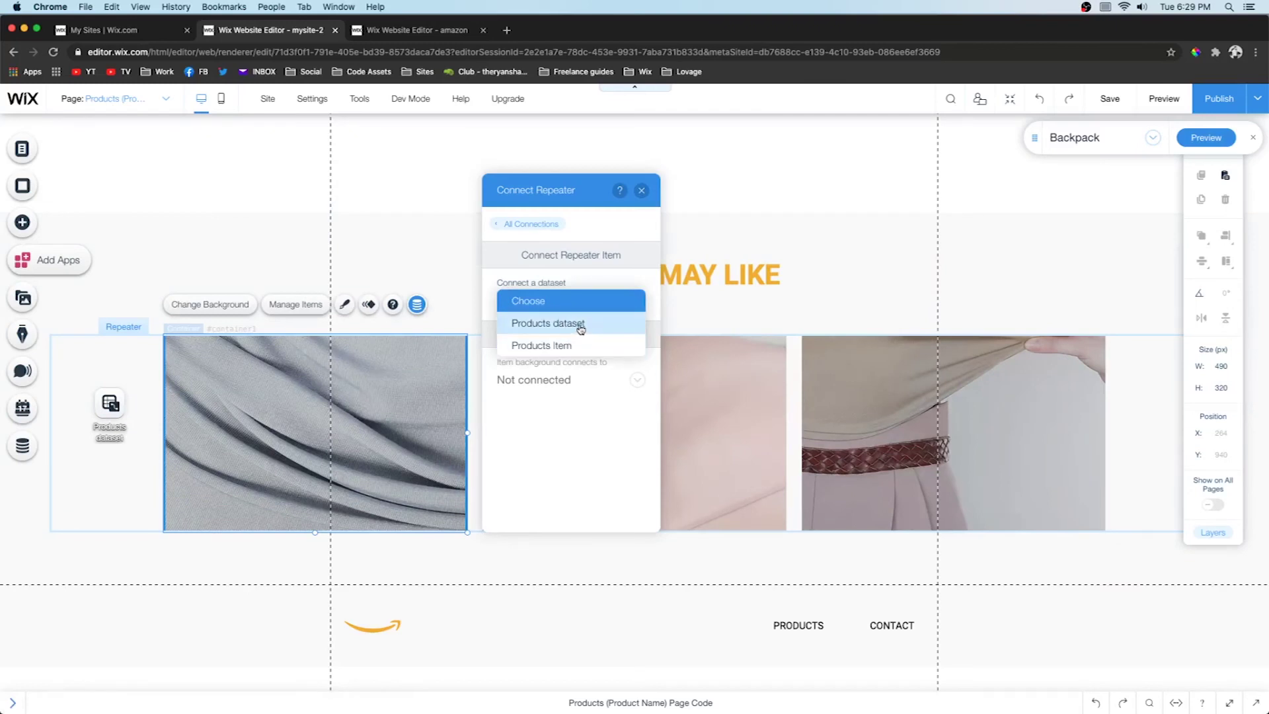
{"action": "left_click", "coordinate": [580, 324]}
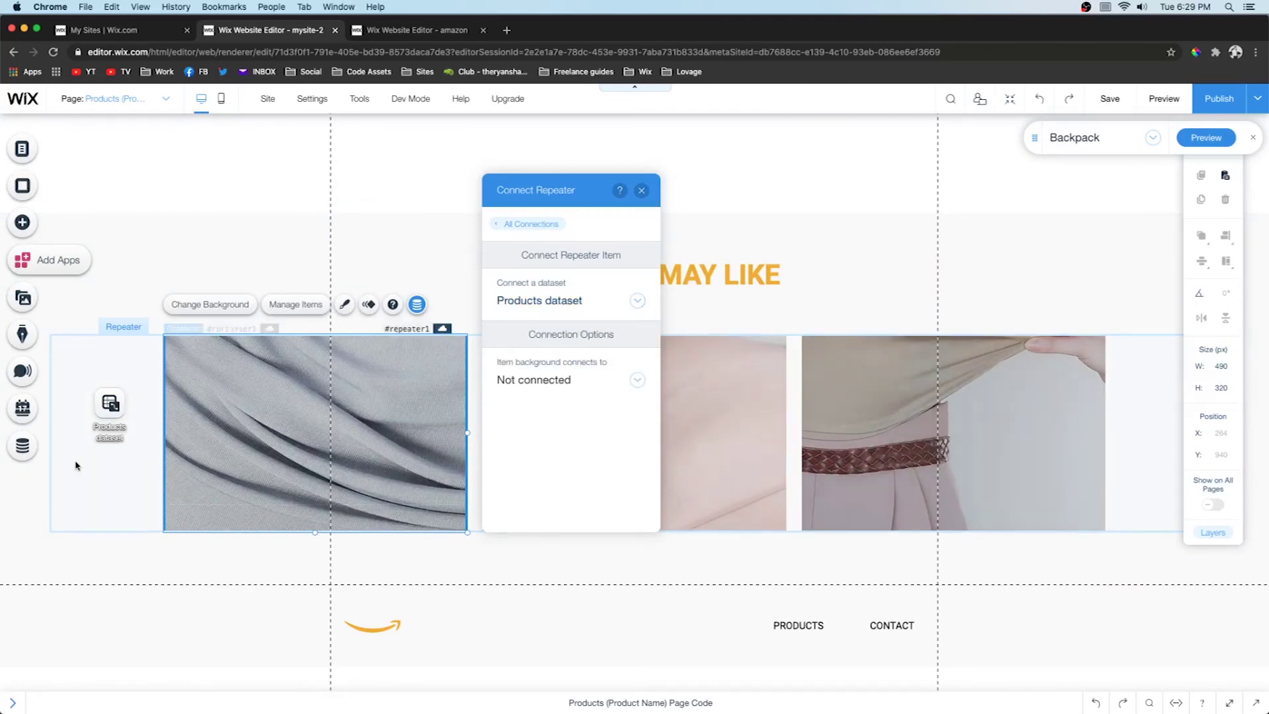
{"action": "left_click", "coordinate": [571, 382]}
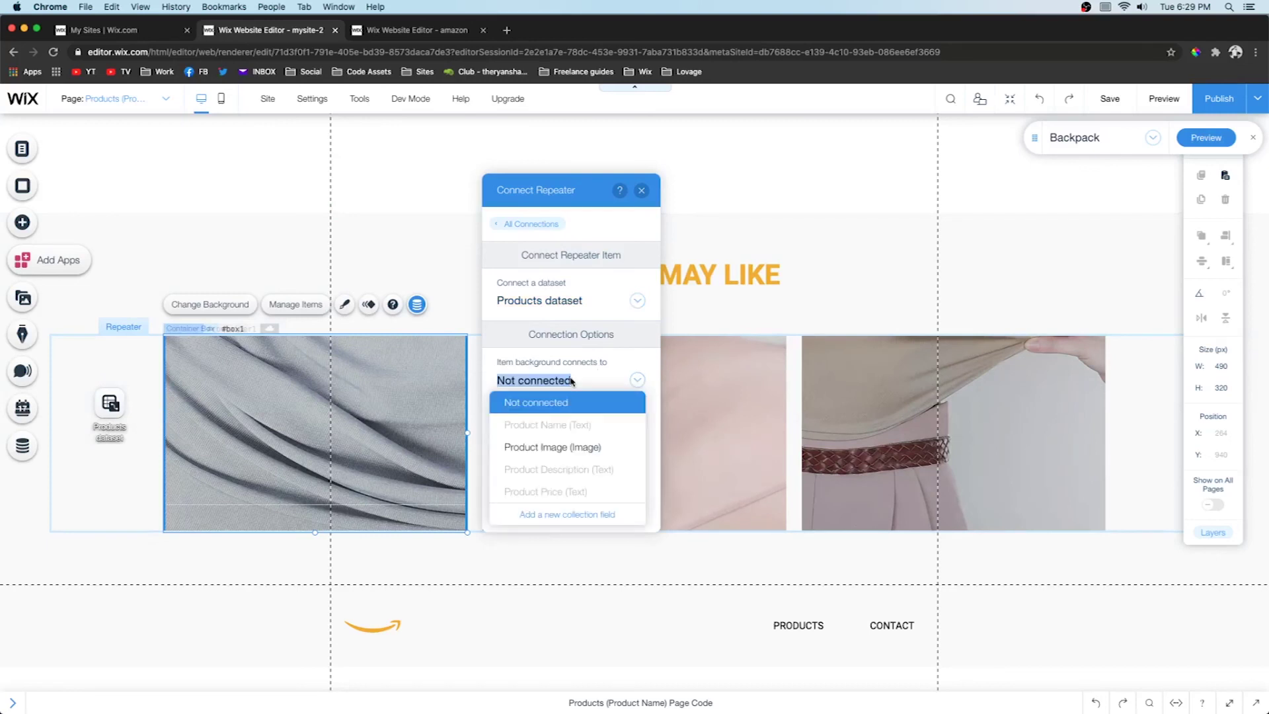
{"action": "left_click", "coordinate": [561, 448]}
- Stretch the first item's container box to 320 px high and open its On Hover interaction for editing
{"action": "left_click", "coordinate": [377, 465]}
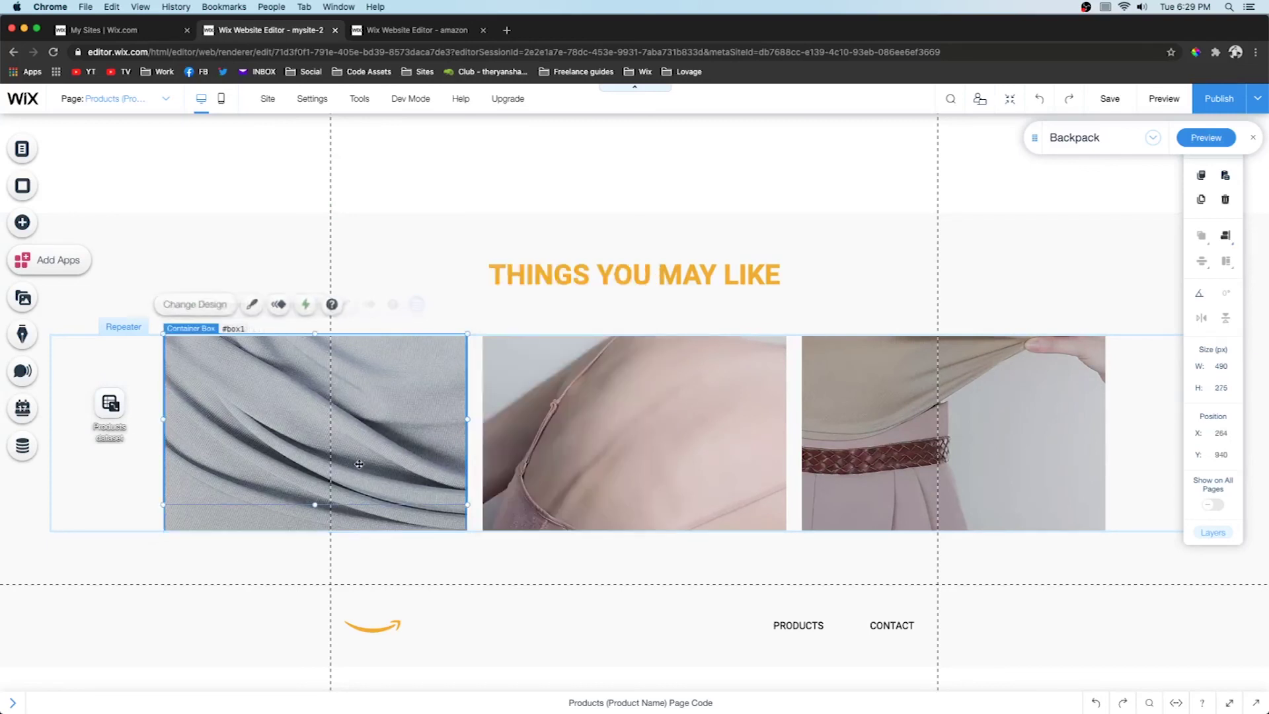
{"action": "left_click_drag", "start_coordinate": [314, 505], "coordinate": [315, 532]}
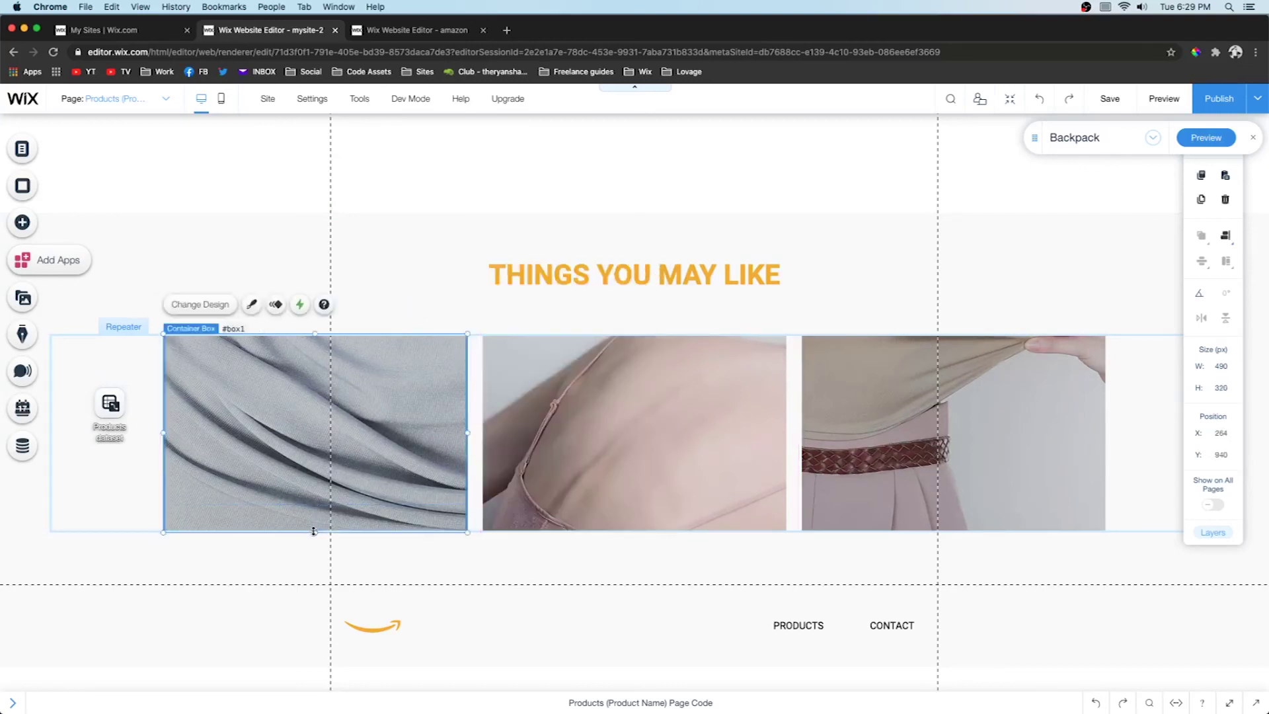
{"action": "left_click", "coordinate": [299, 304]}
{"action": "left_click", "coordinate": [608, 393]}
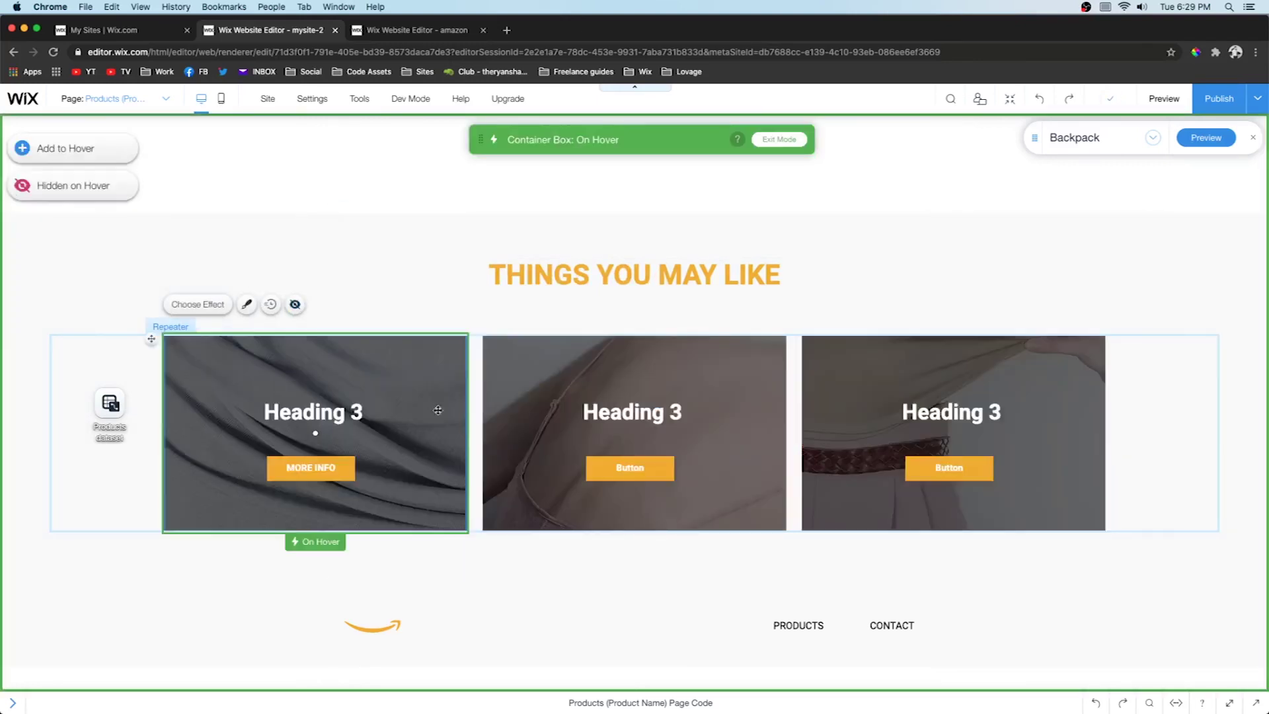
- Connect the heading in the first item's hover state to the Product Name field
{"action": "left_click", "coordinate": [330, 407]}
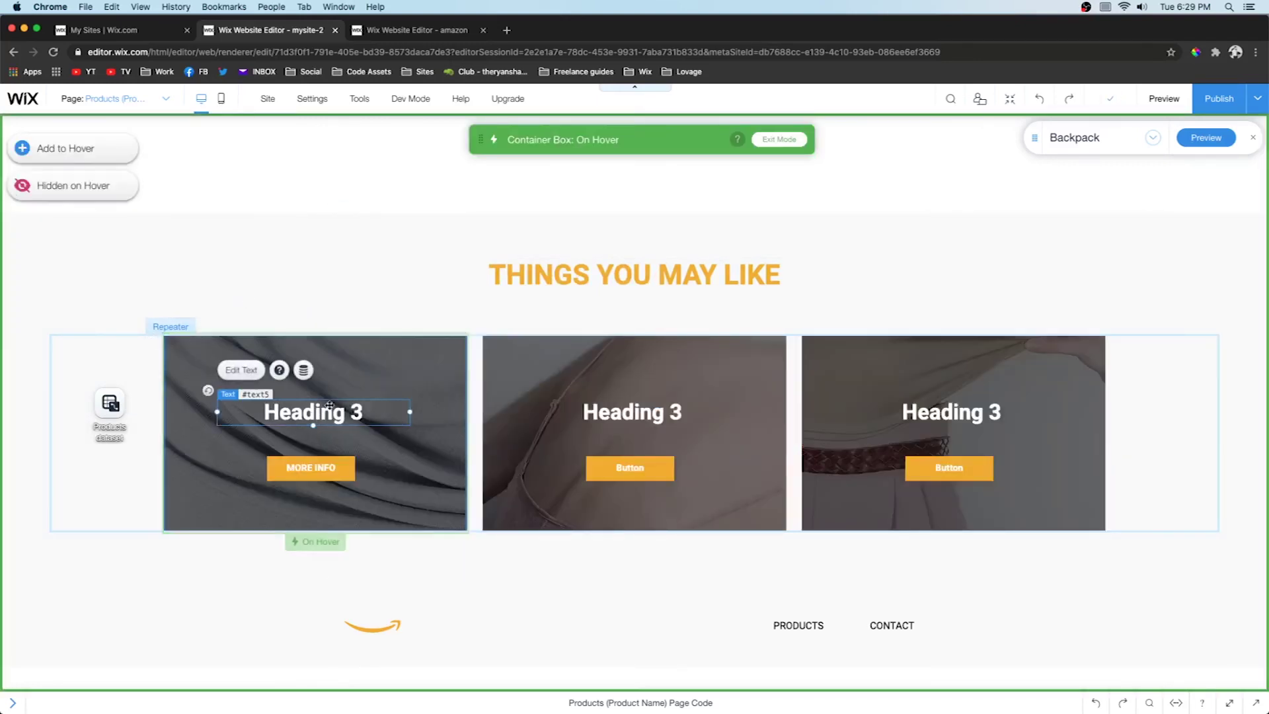
{"action": "left_click", "coordinate": [303, 369]}
{"action": "left_click", "coordinate": [493, 370]}
{"action": "left_click", "coordinate": [509, 420]}
- Connect the MORE INFO button in the hover state to the Products dataset and exit hover editing
{"action": "left_click", "coordinate": [327, 475]}
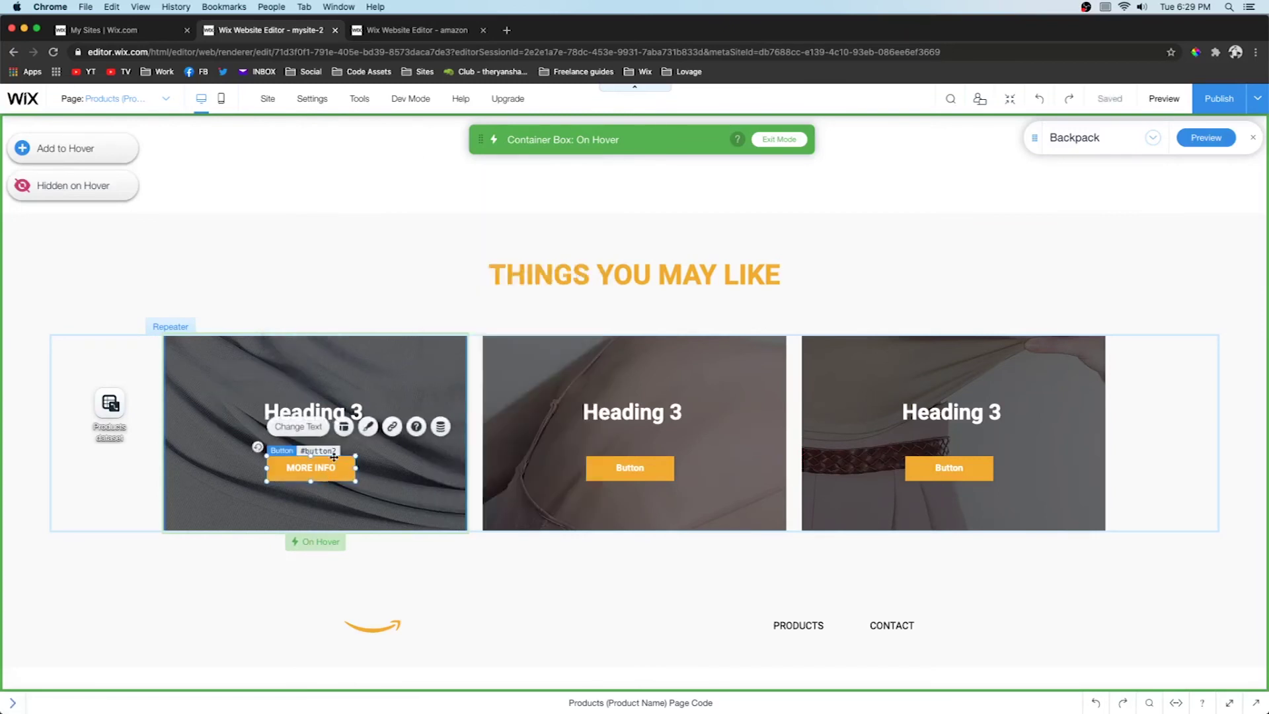
{"action": "left_click", "coordinate": [440, 426]}
{"action": "left_click", "coordinate": [562, 291]}
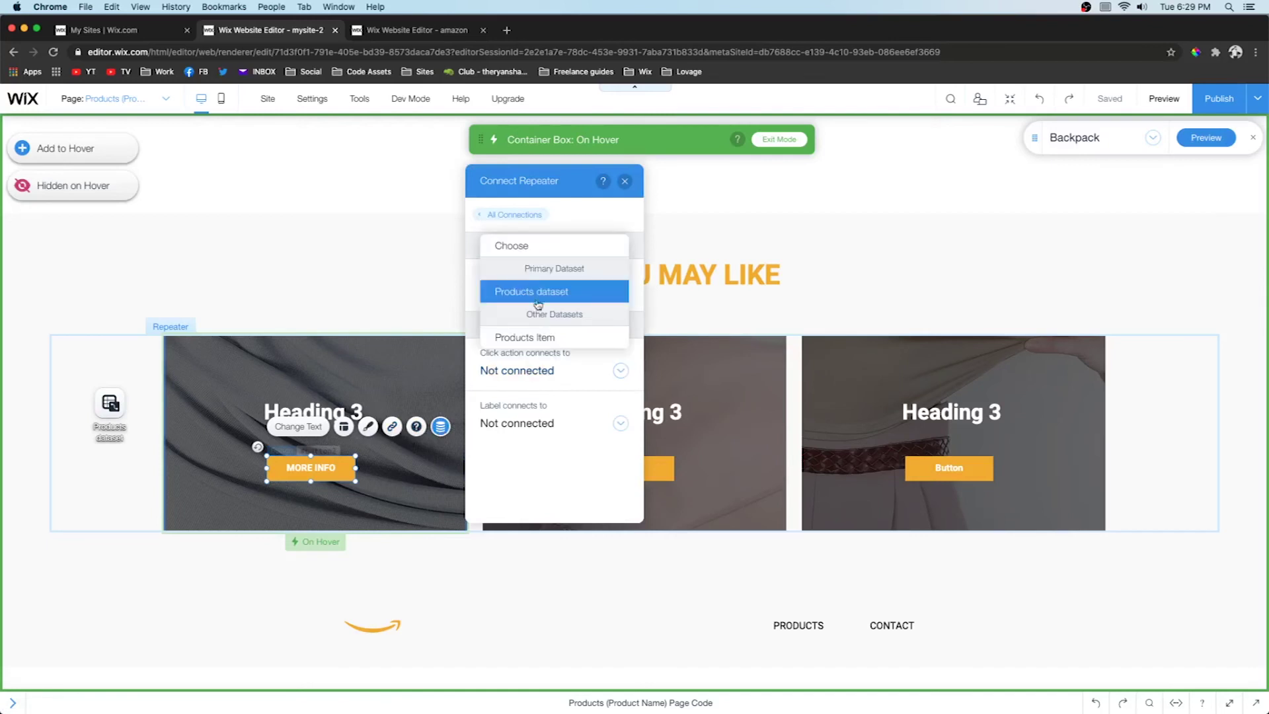
{"action": "left_click", "coordinate": [644, 195]}
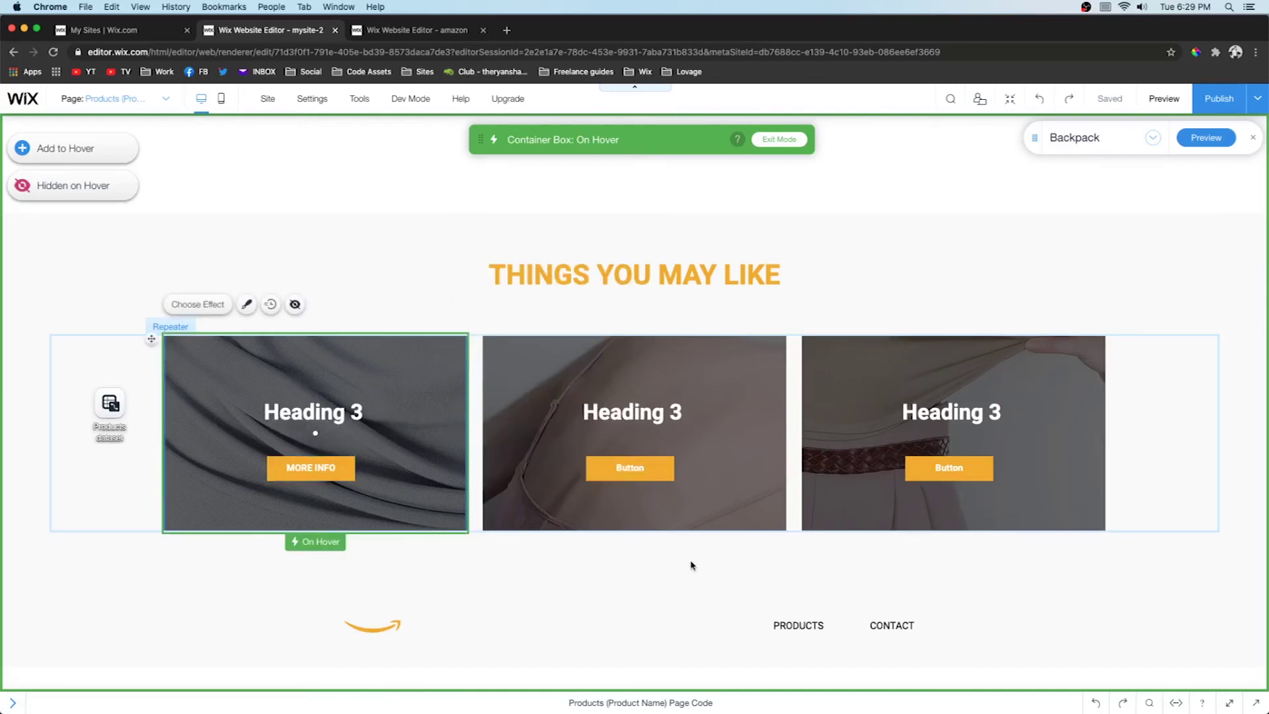
{"action": "left_click", "coordinate": [779, 140]}
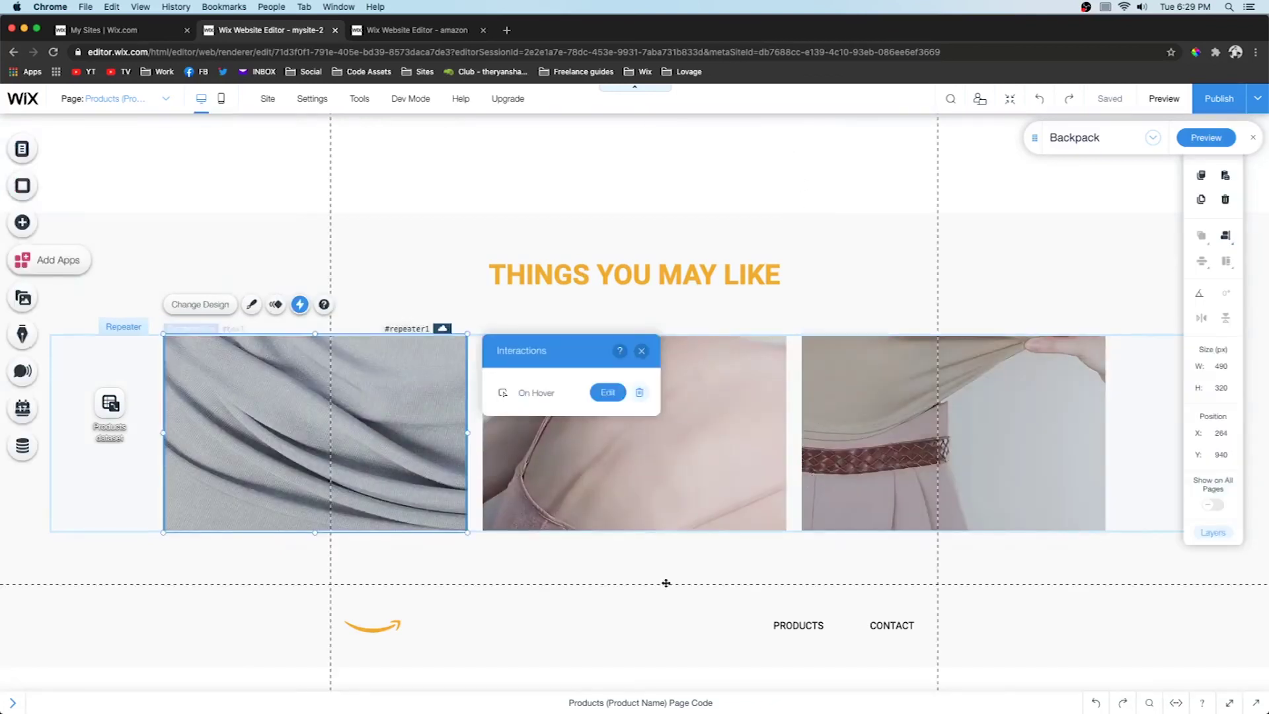
- Nudge the THINGS YOU MAY LIKE heading and repeater slightly upward within their strip and preview the product page
{"action": "left_click", "coordinate": [741, 397]}
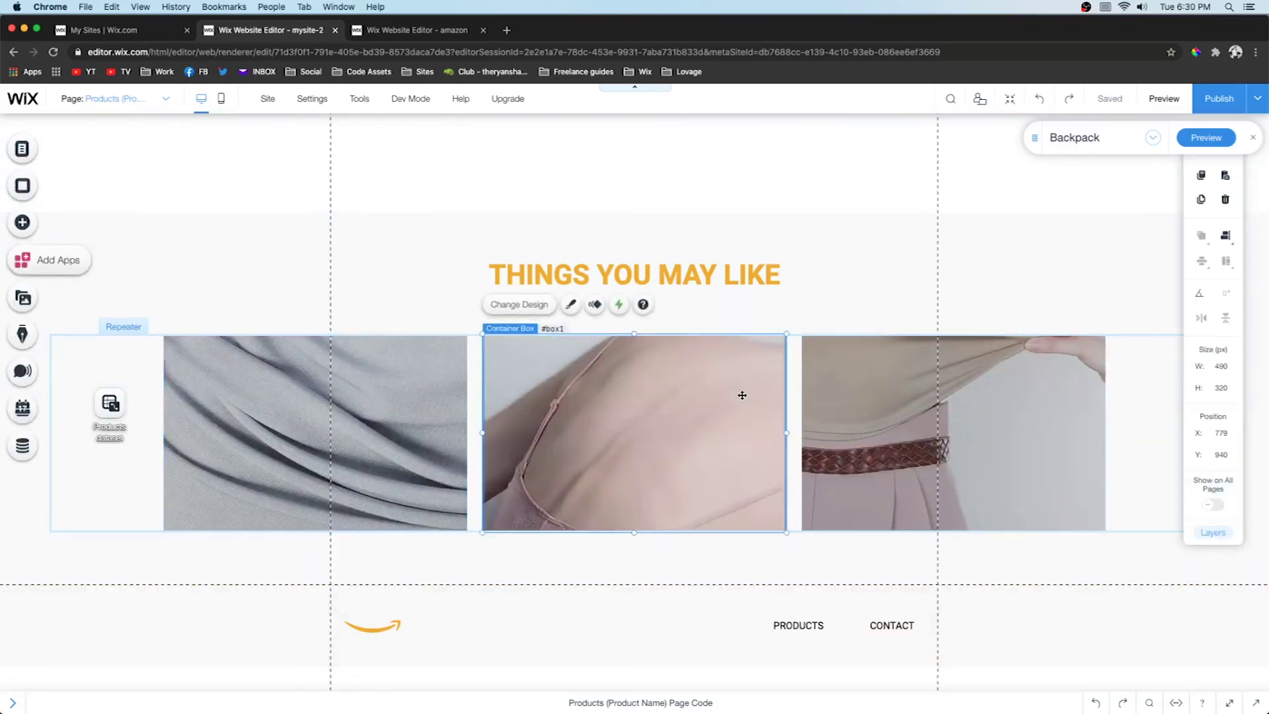
{"action": "key", "text": "shift+Down"}
{"action": "key", "text": "shift+Down"}
{"action": "left_click", "coordinate": [1157, 451]}
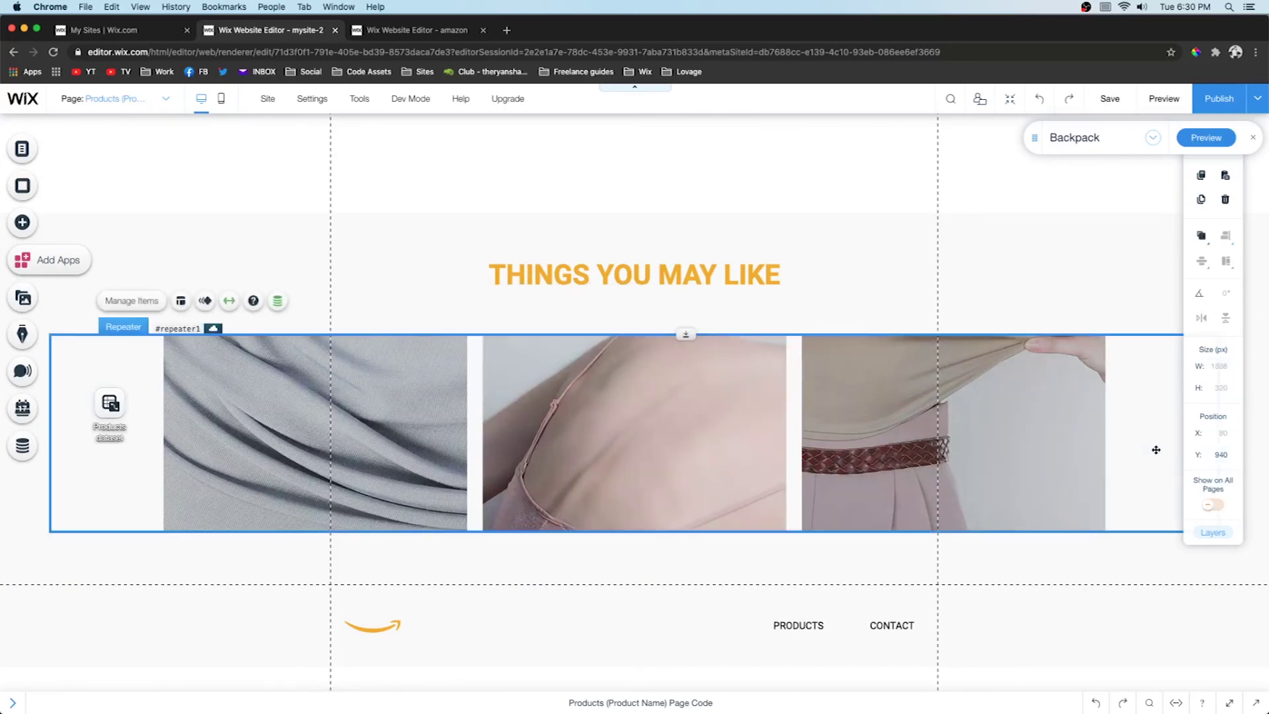
{"action": "key", "text": "shift+Up"}
{"action": "key", "text": "shift+Up"}
{"action": "left_click", "coordinate": [1201, 139]}
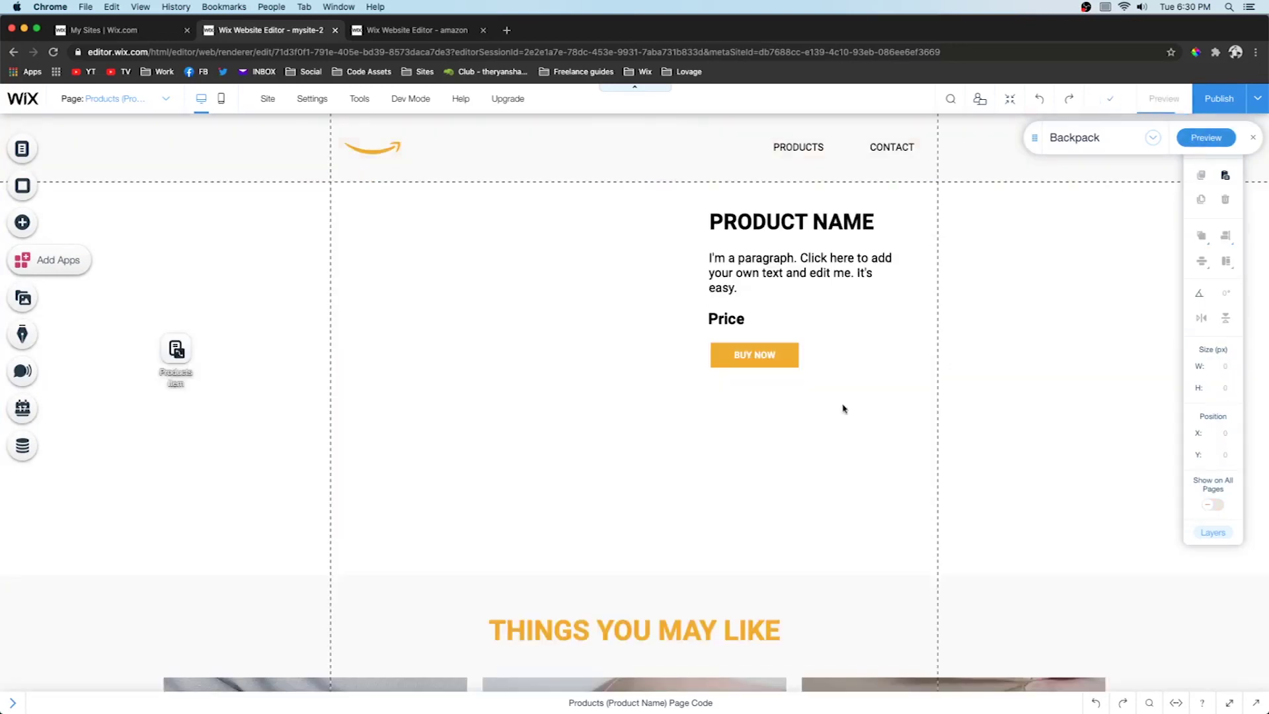
{"action": "scroll", "coordinate": [843, 408], "scroll_direction": "down", "scroll_amount": 5}
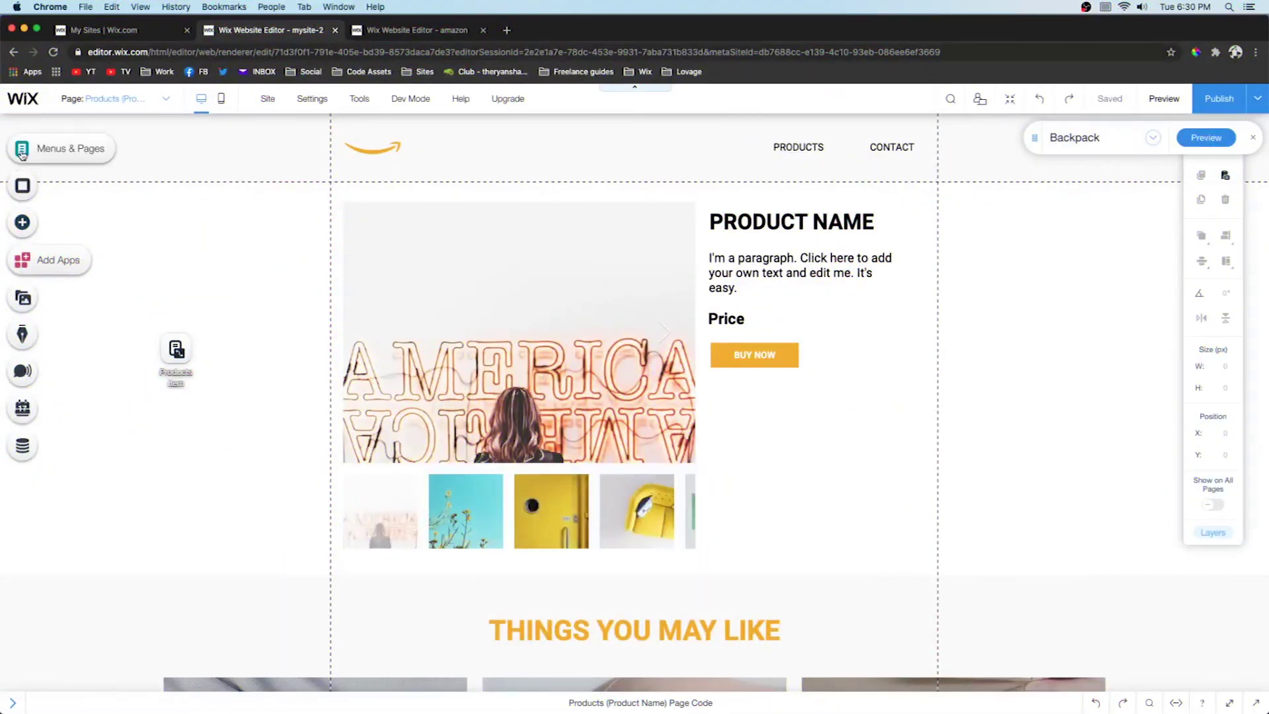
{"action": "left_click", "coordinate": [22, 151]}
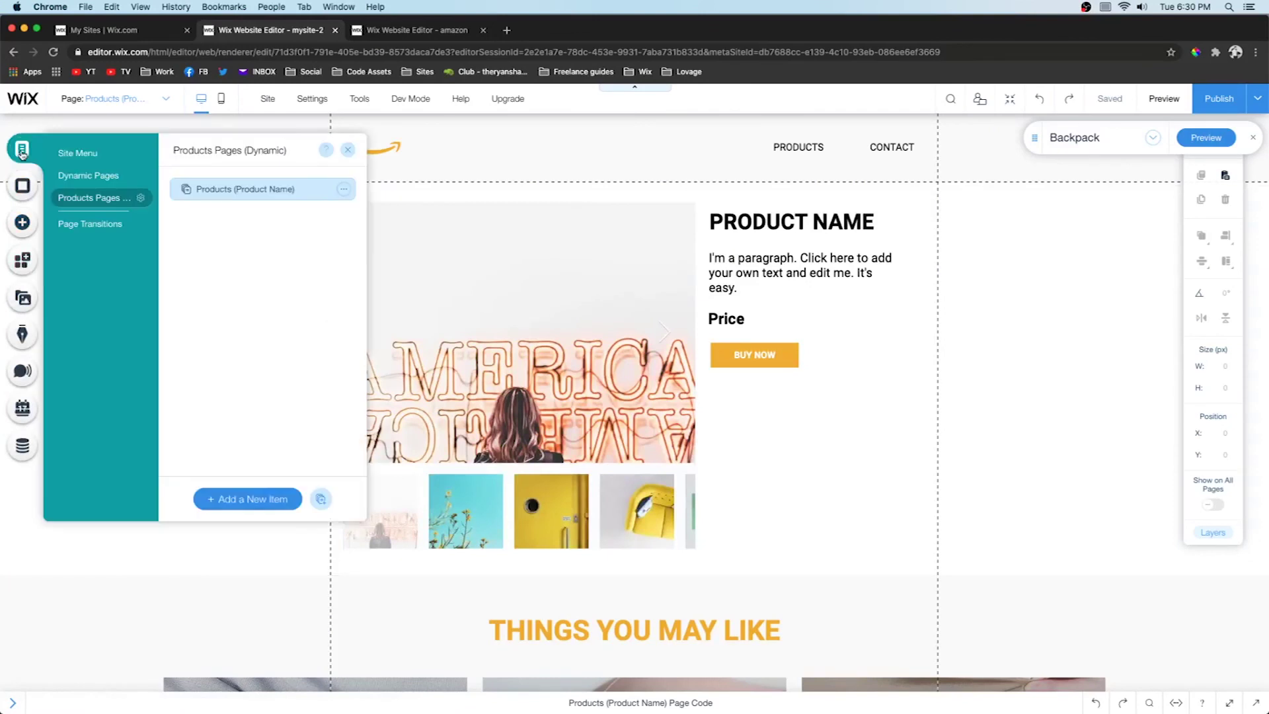
{"action": "left_click", "coordinate": [76, 154]}
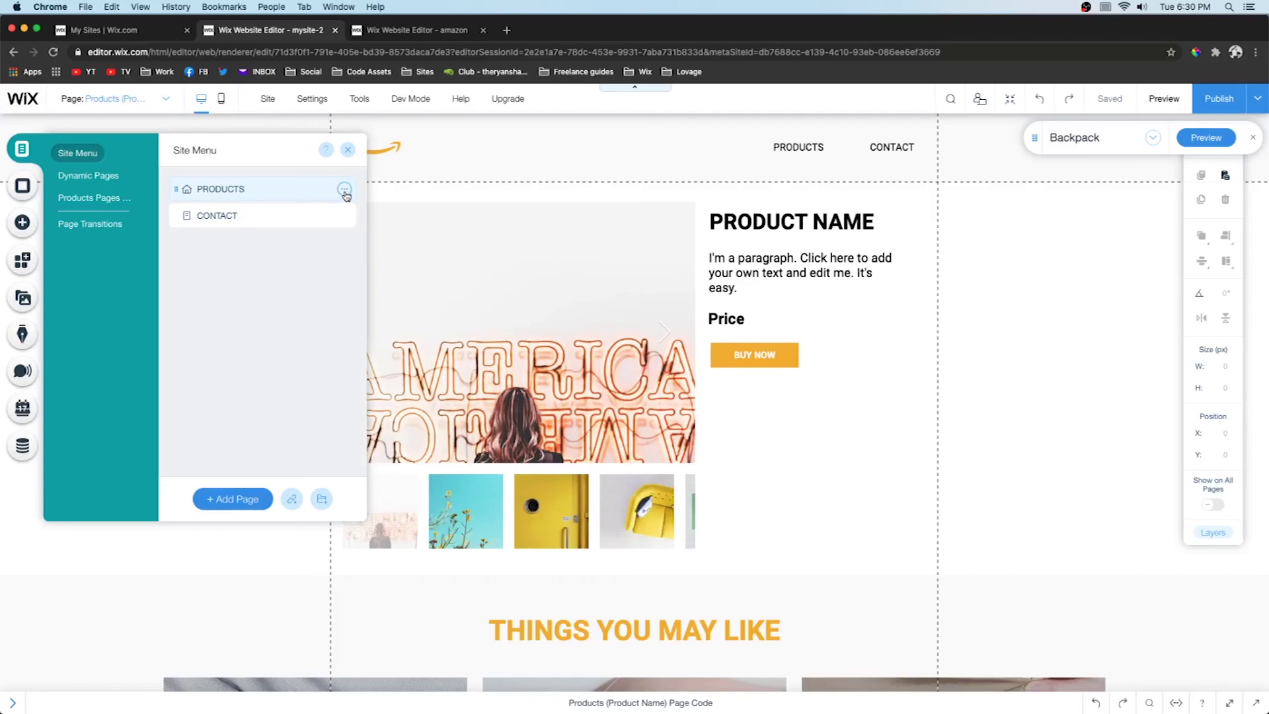
{"action": "left_click", "coordinate": [22, 446]}
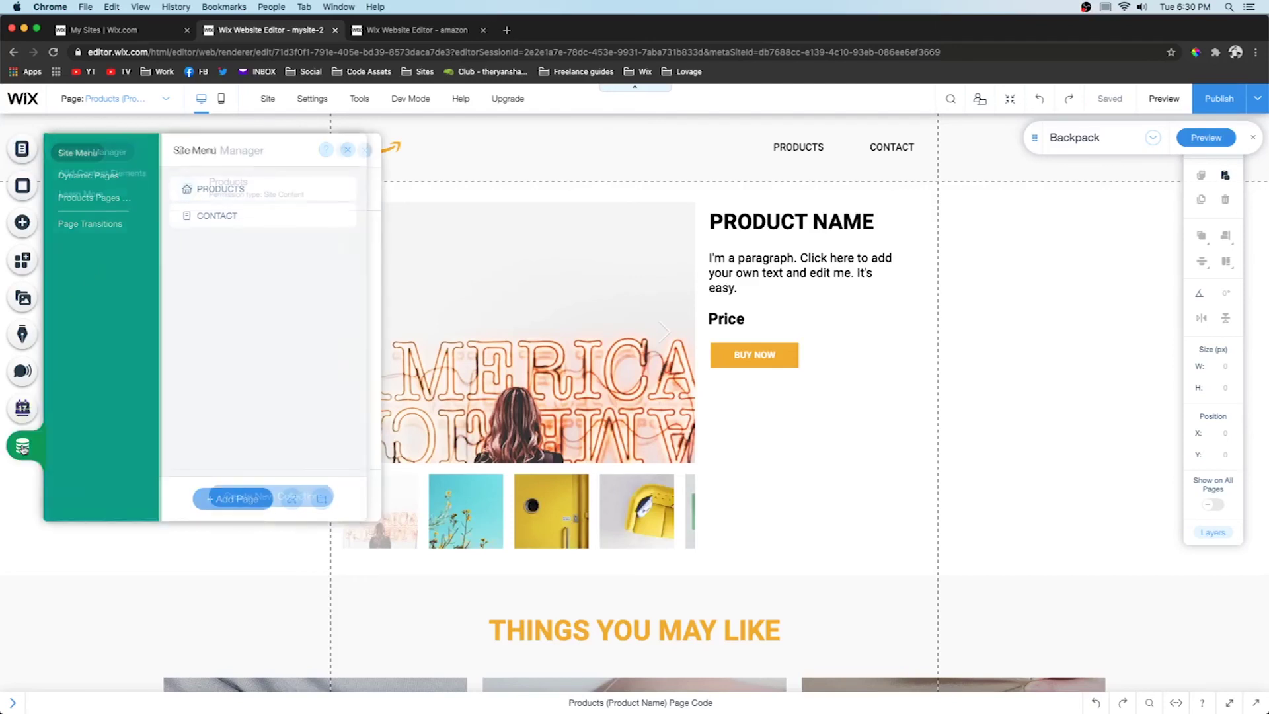
{"action": "left_click", "coordinate": [241, 190]}
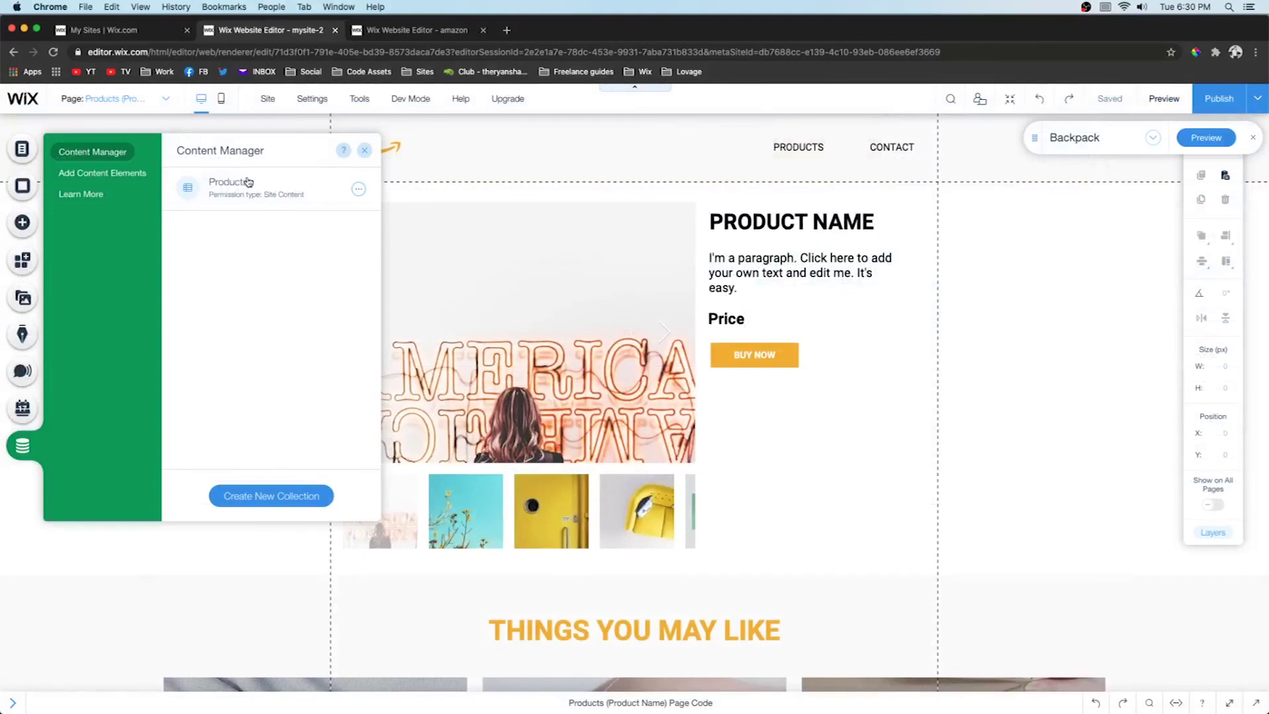
{"action": "left_click", "coordinate": [23, 150]}
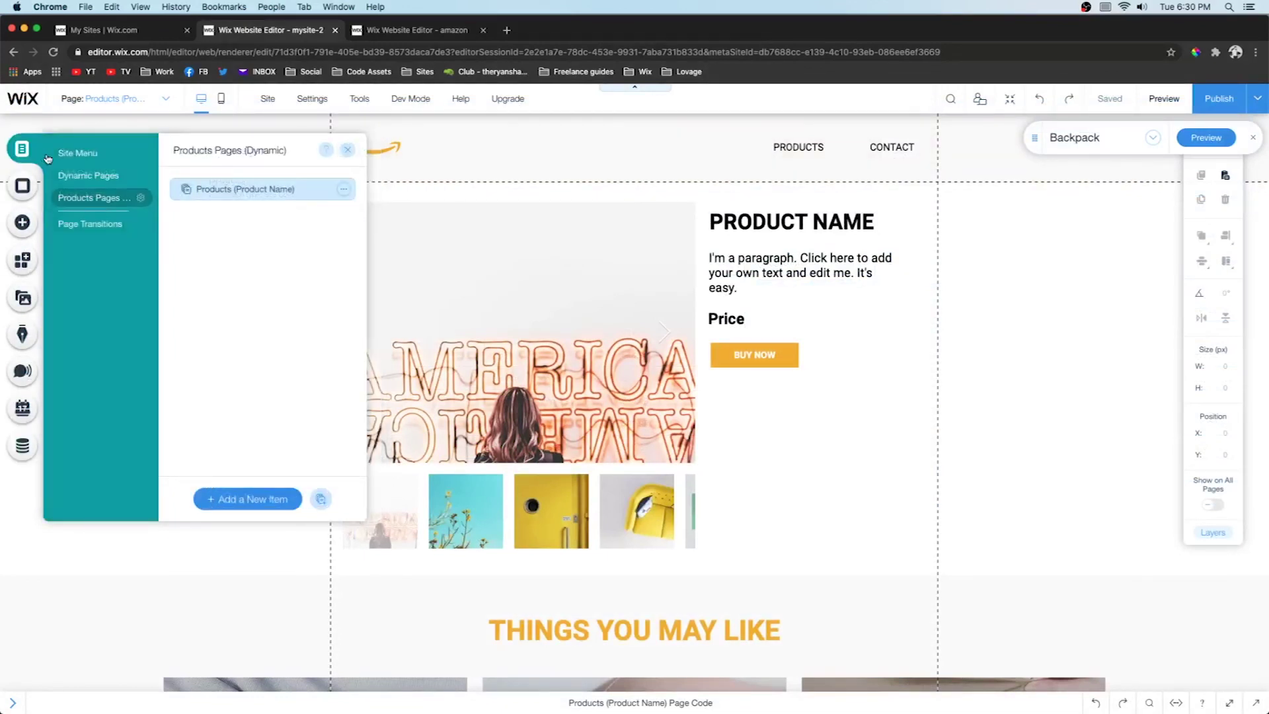
- Duplicate the PRODUCTS page in the site menu and name the copy CLOTHING
{"action": "left_click", "coordinate": [77, 153]}
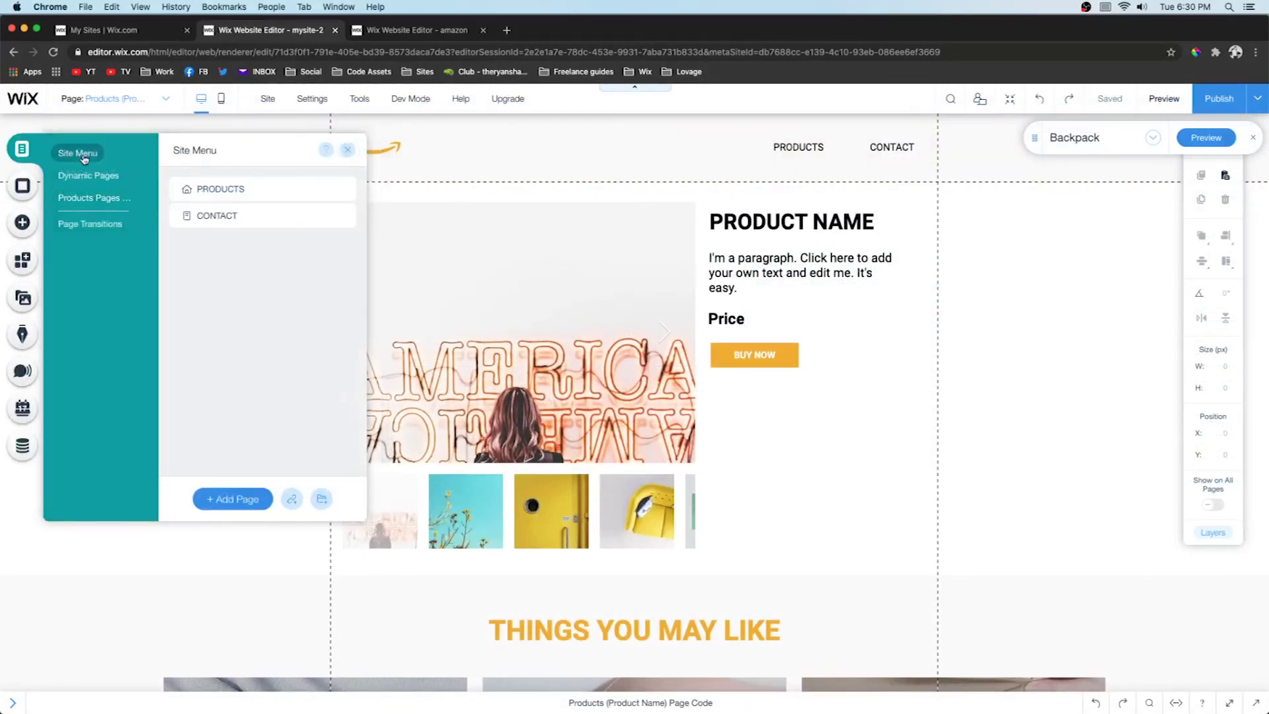
{"action": "left_click", "coordinate": [344, 189]}
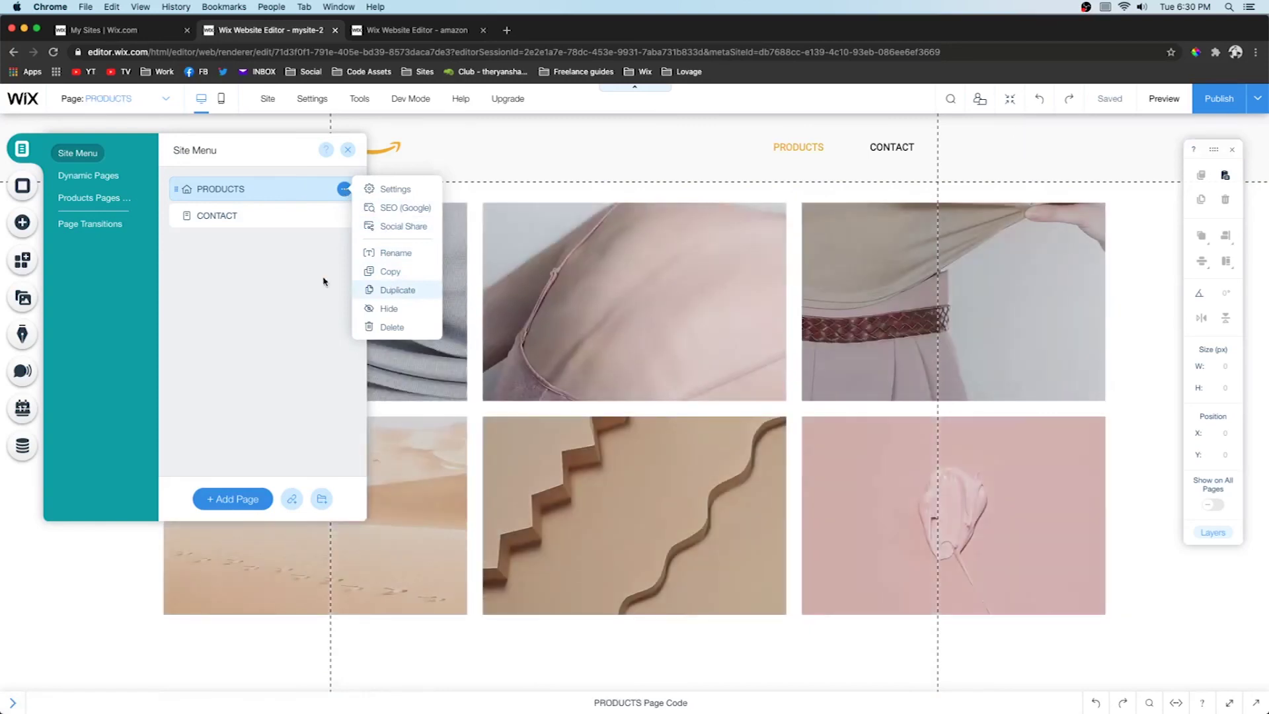
{"action": "left_click", "coordinate": [360, 289]}
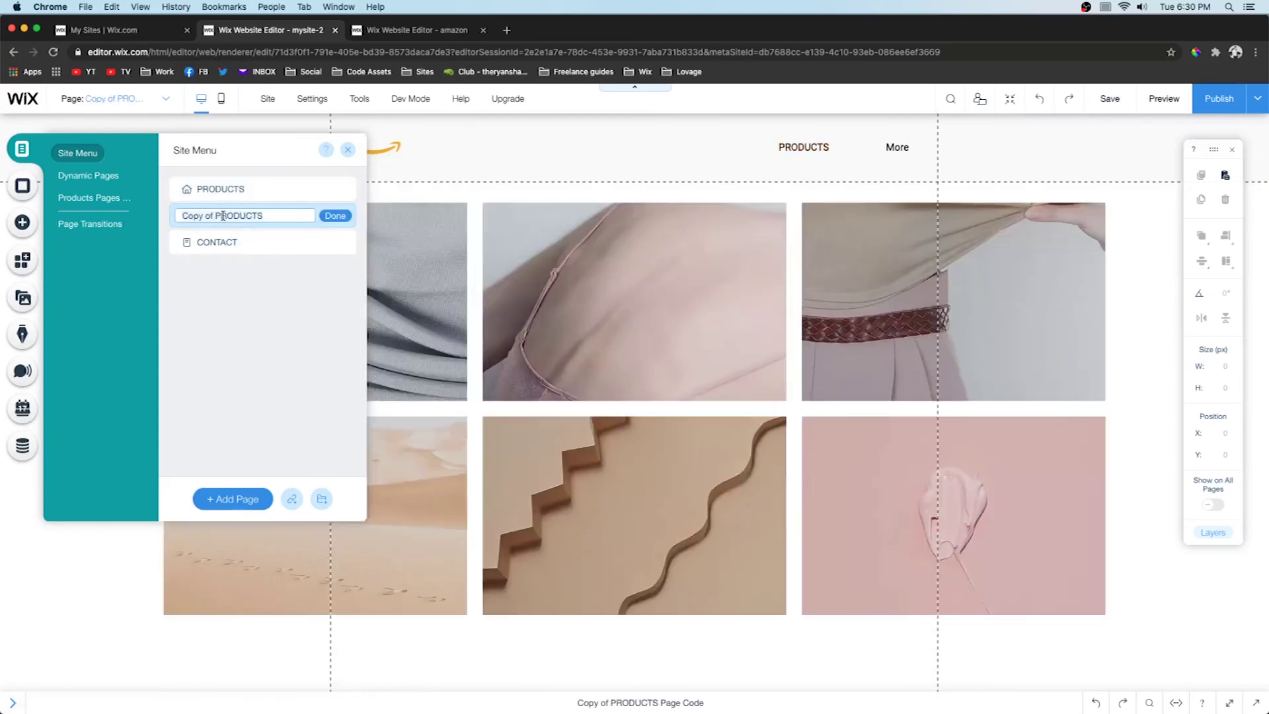
{"action": "type", "text": "CLOTHING"}
{"action": "key", "text": "Return"}
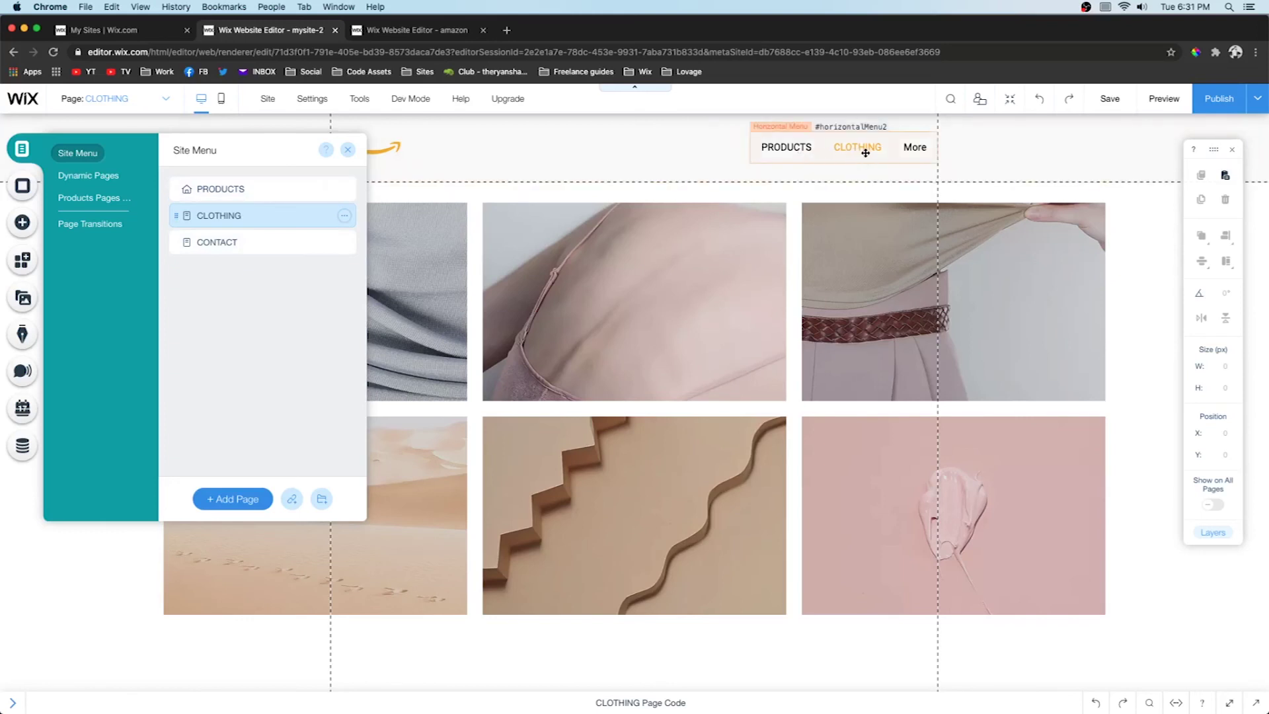
- Nest the CLOTHING page as a subpage under PRODUCTS, check its dropdown entry in preview and return to the editor
{"action": "left_click_drag", "start_coordinate": [176, 214], "coordinate": [206, 212]}
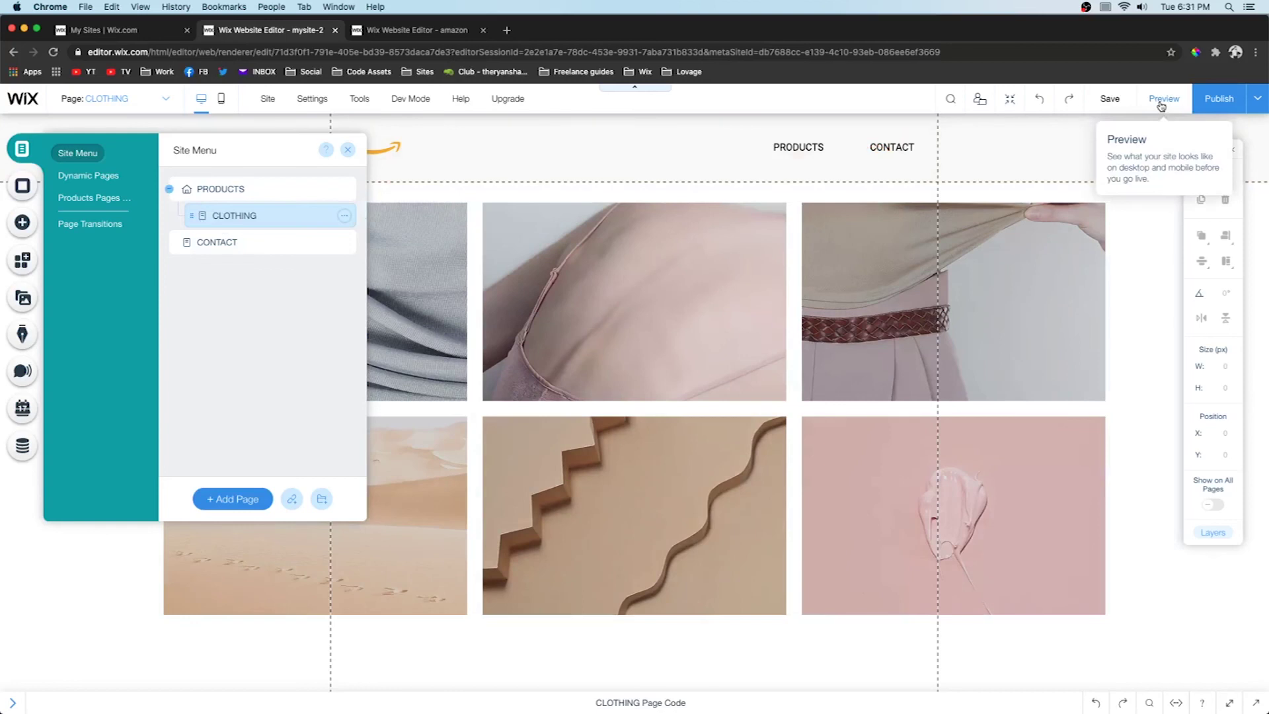
{"action": "left_click", "coordinate": [1163, 98]}
{"action": "mouse_move", "coordinate": [814, 173]}
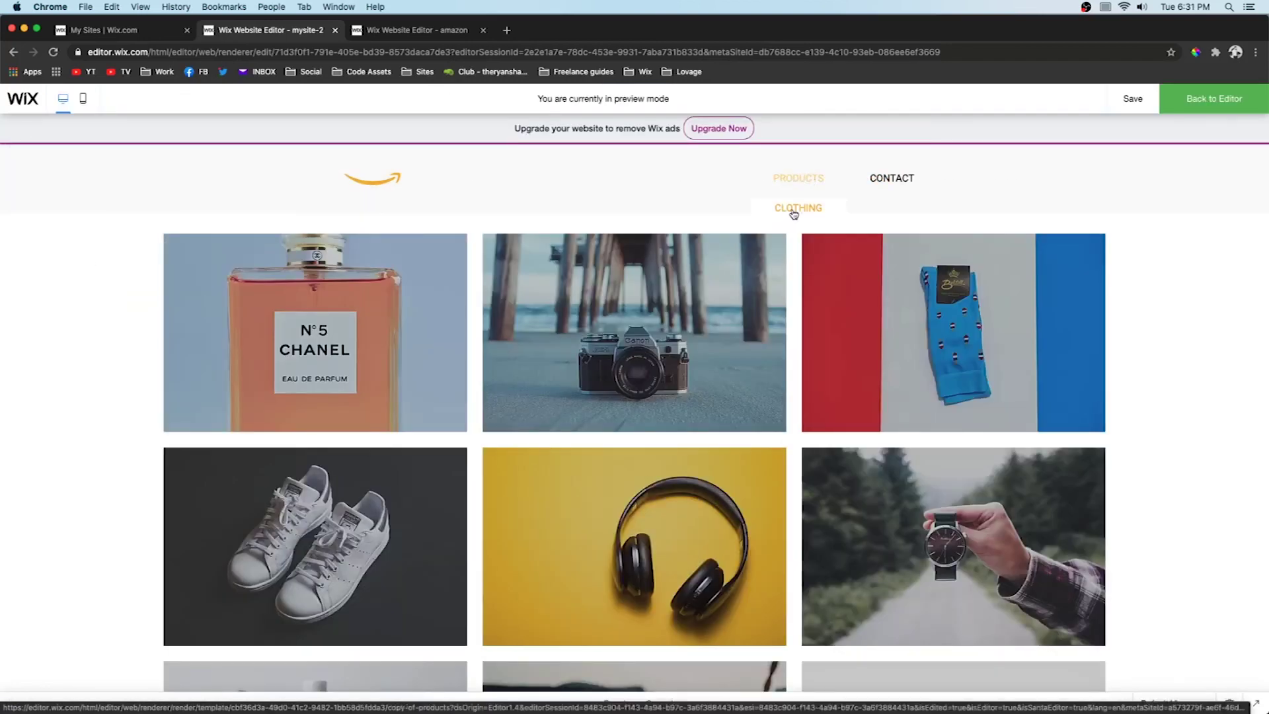
{"action": "left_click", "coordinate": [868, 183]}
{"action": "left_click", "coordinate": [1183, 98]}
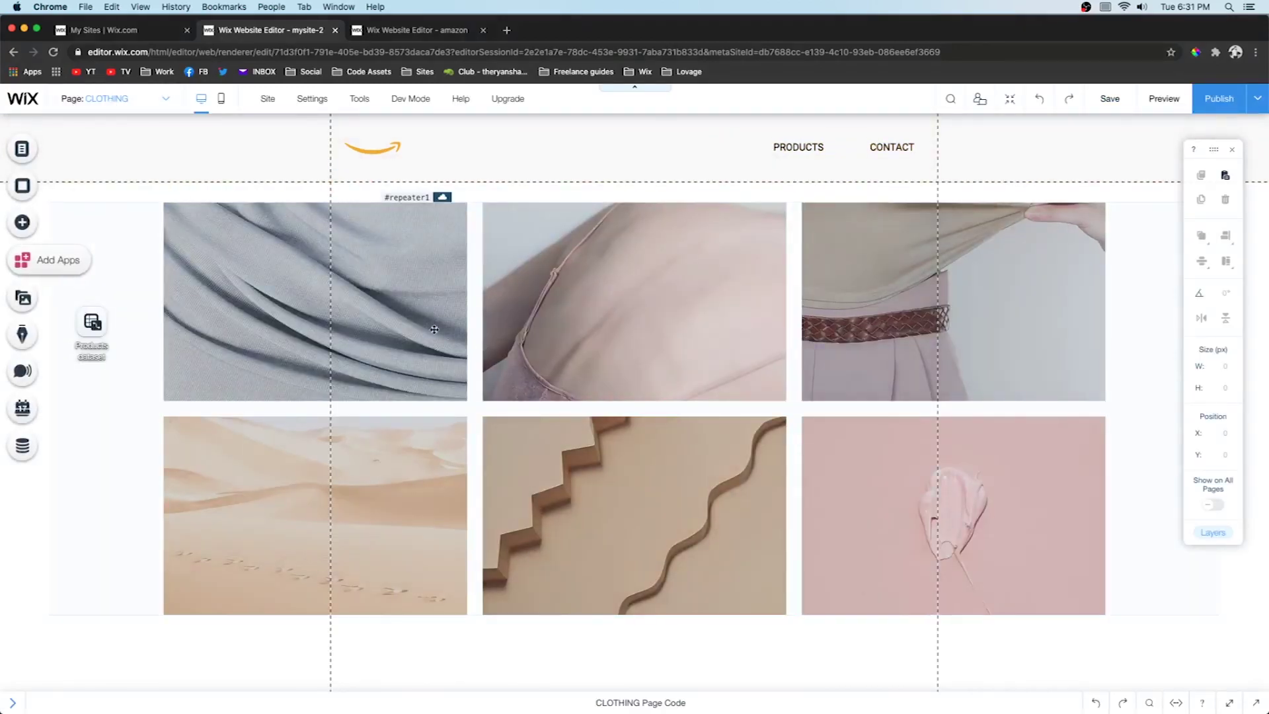
- Add a manual-entry filter to the CLOTHING page's Products dataset so that Category includes any of Wearables
{"action": "left_click", "coordinate": [348, 317]}
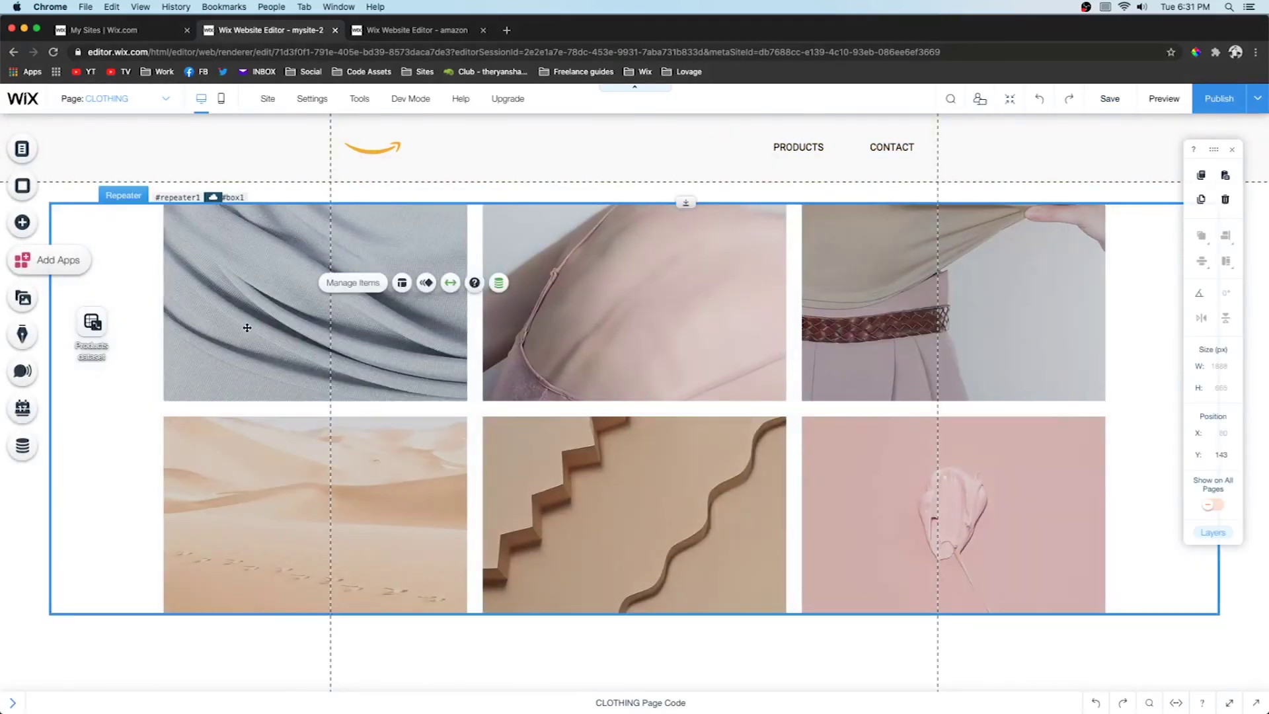
{"action": "left_click", "coordinate": [91, 332]}
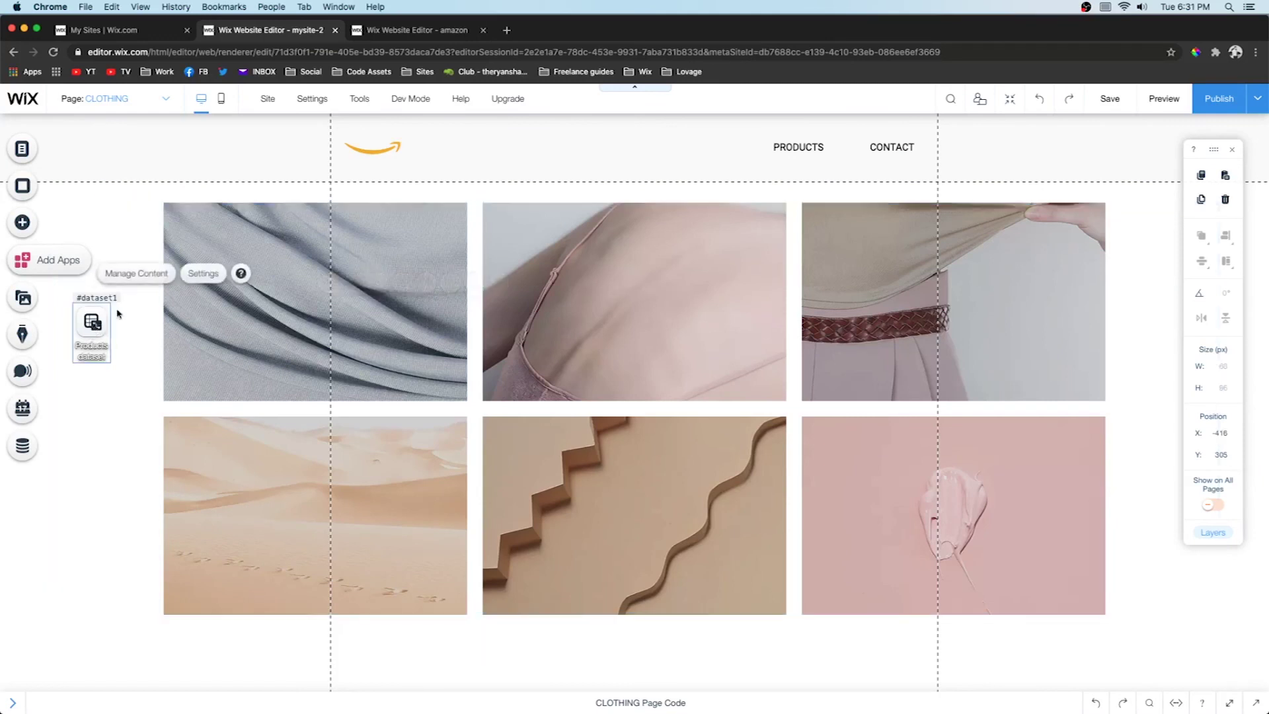
{"action": "left_click", "coordinate": [200, 275]}
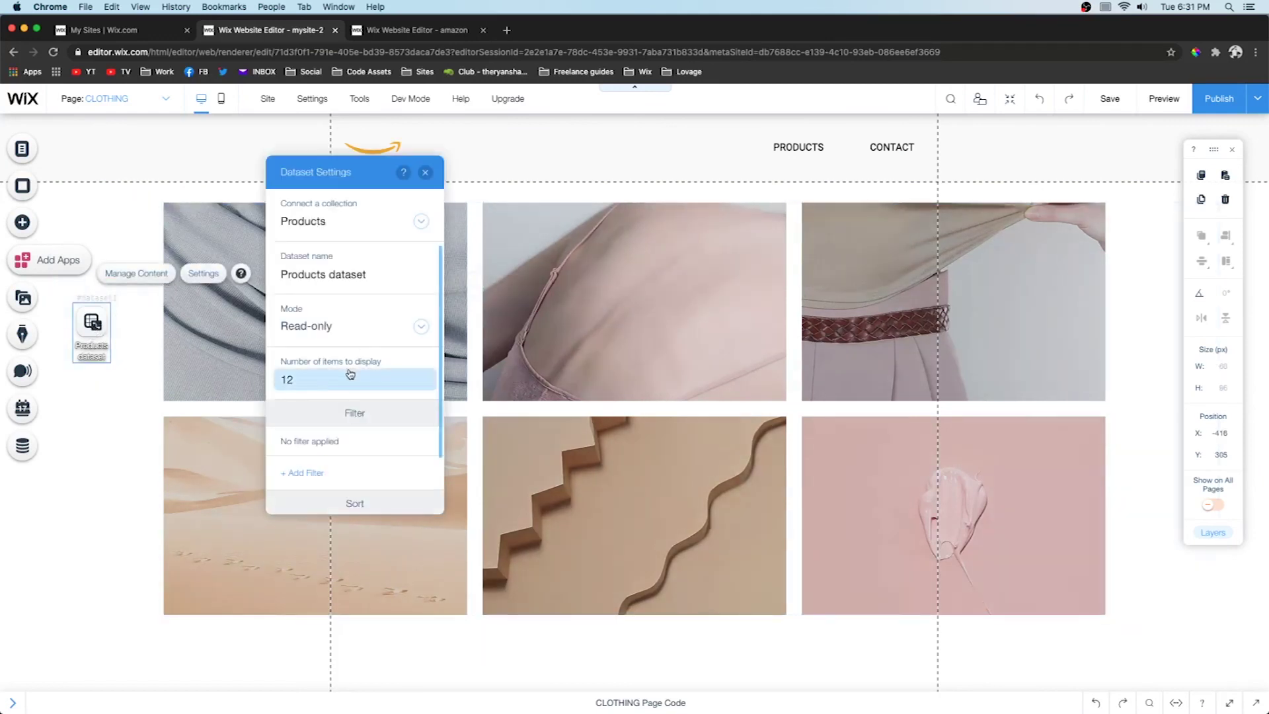
{"action": "left_click", "coordinate": [310, 474]}
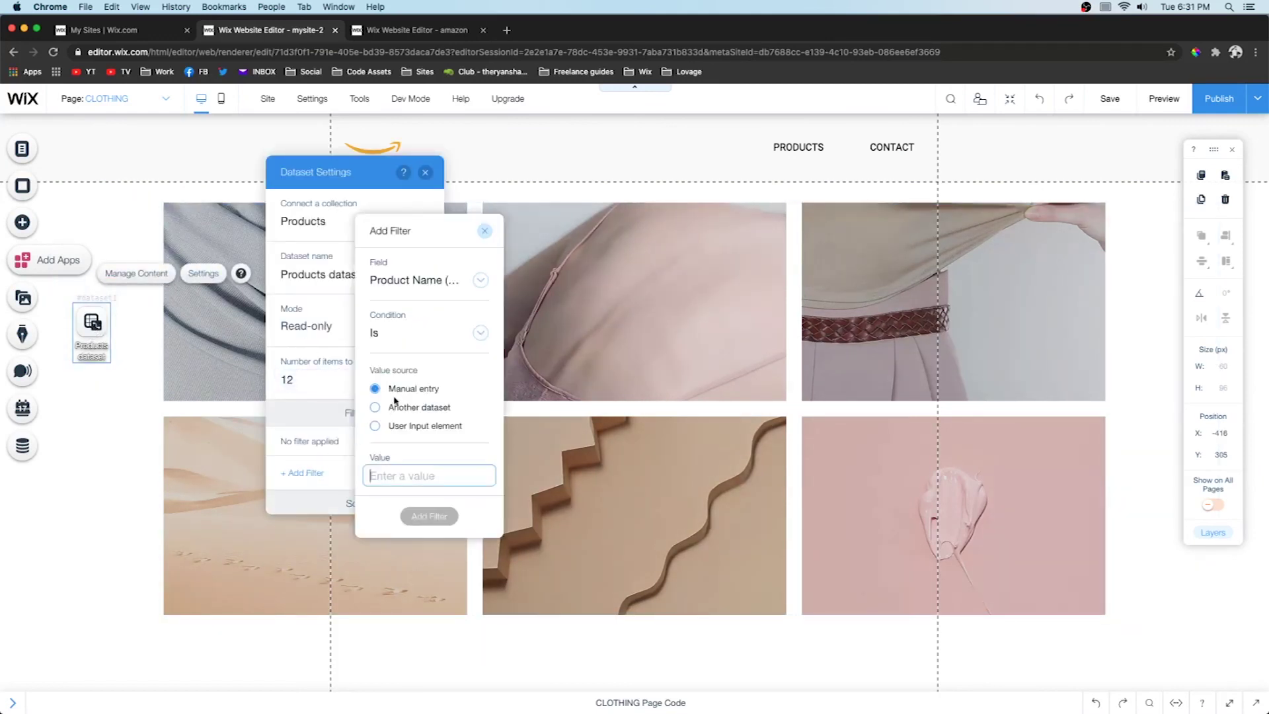
{"action": "left_click", "coordinate": [407, 289]}
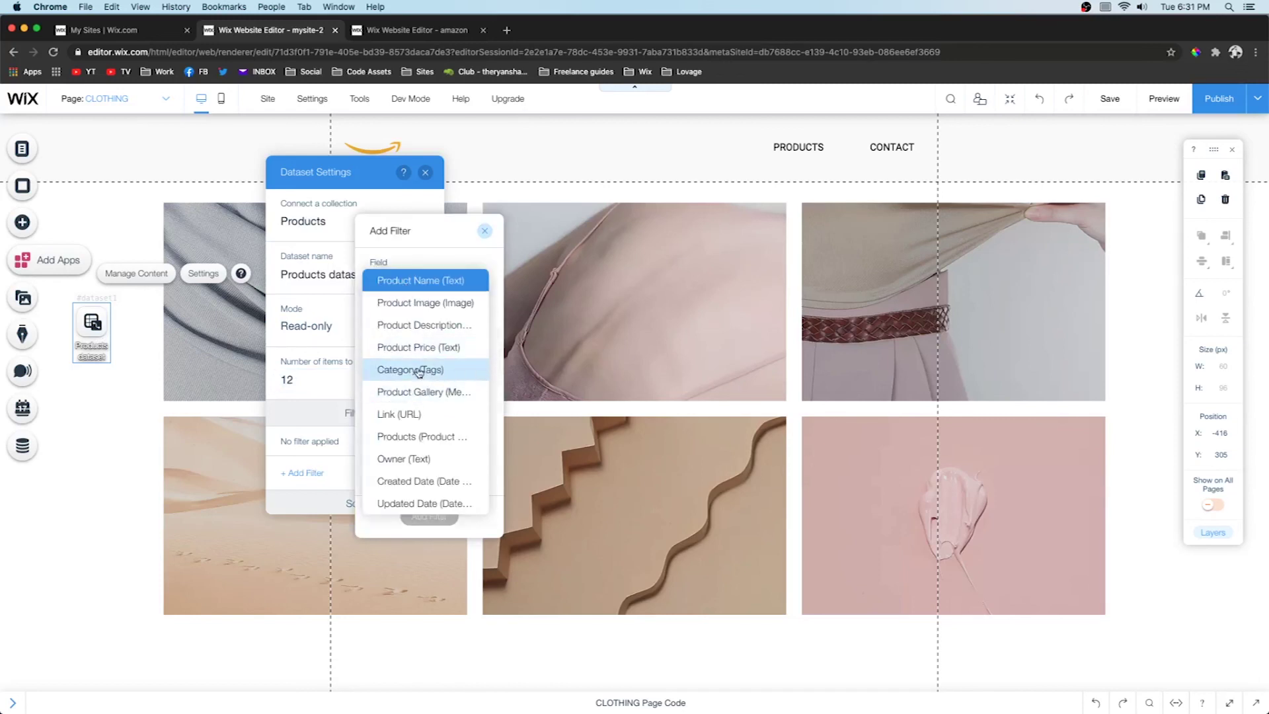
{"action": "left_click", "coordinate": [419, 368]}
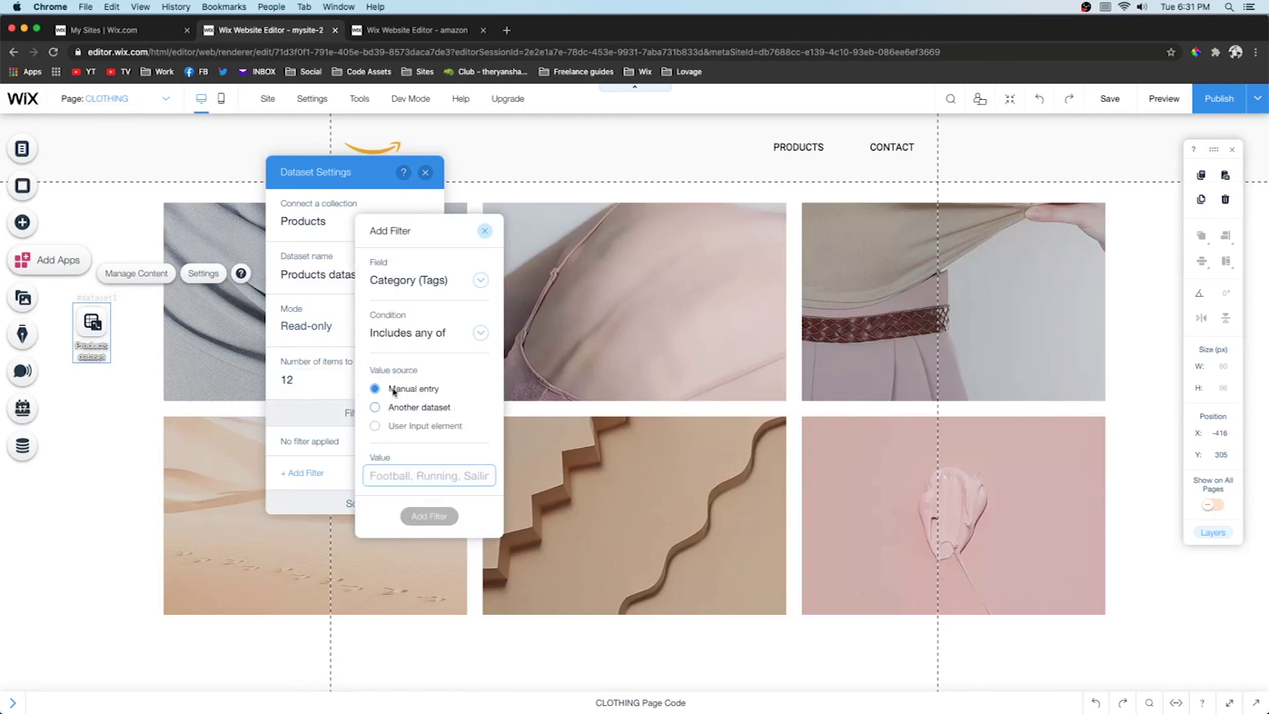
{"action": "type", "text": "W"}
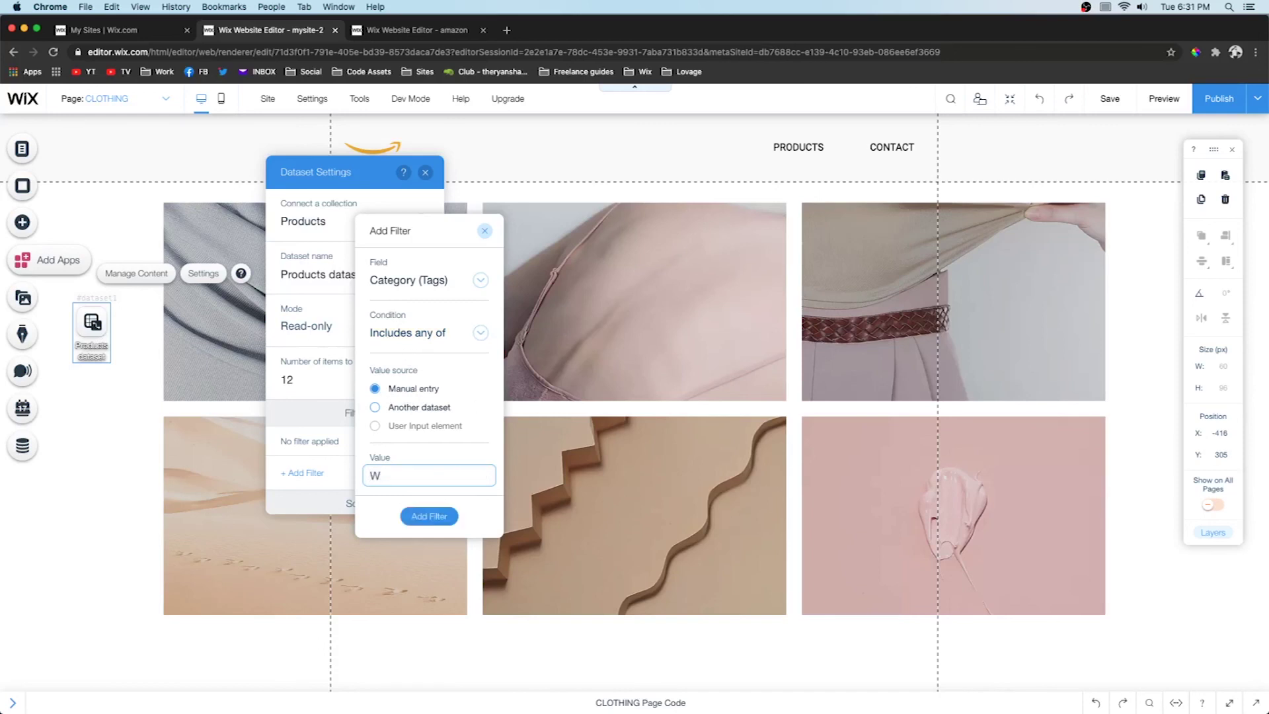
{"action": "type", "text": "earables"}
{"action": "left_click", "coordinate": [426, 522]}
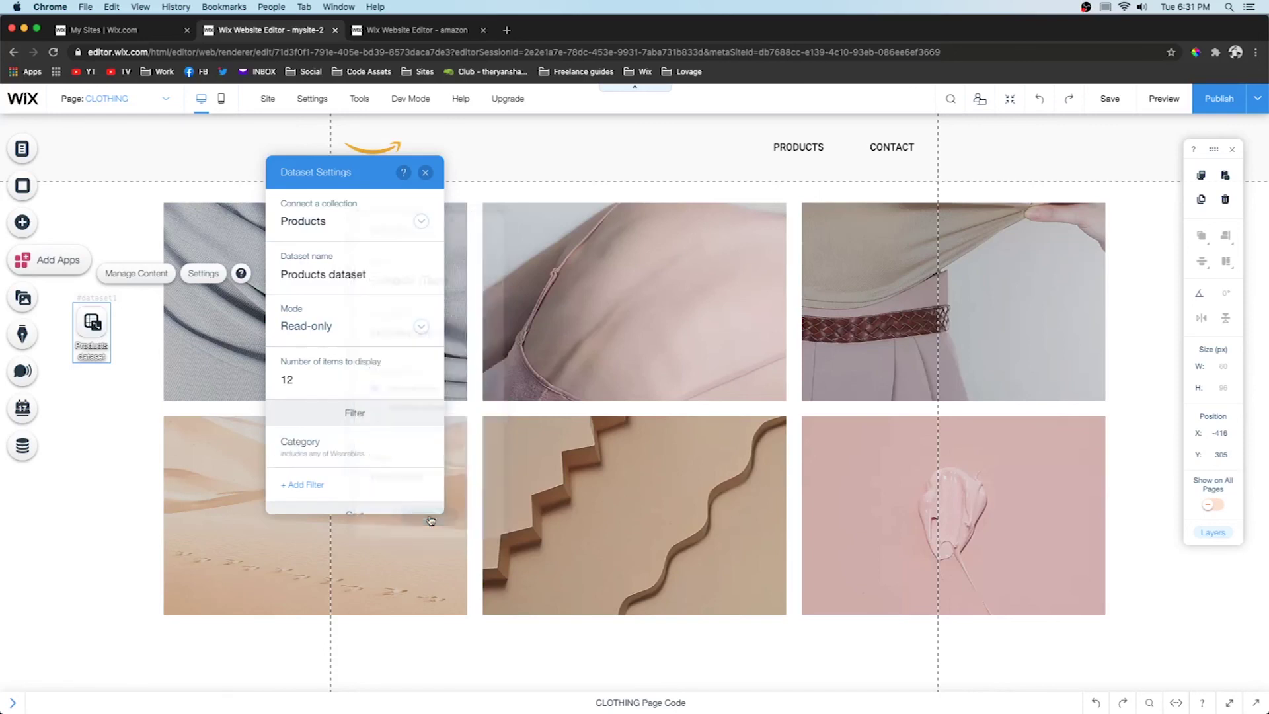
- Preview the CLOTHING page's filtered products and compare them with the amazon example site's preview in the other browser tab
{"action": "left_click", "coordinate": [1165, 101]}
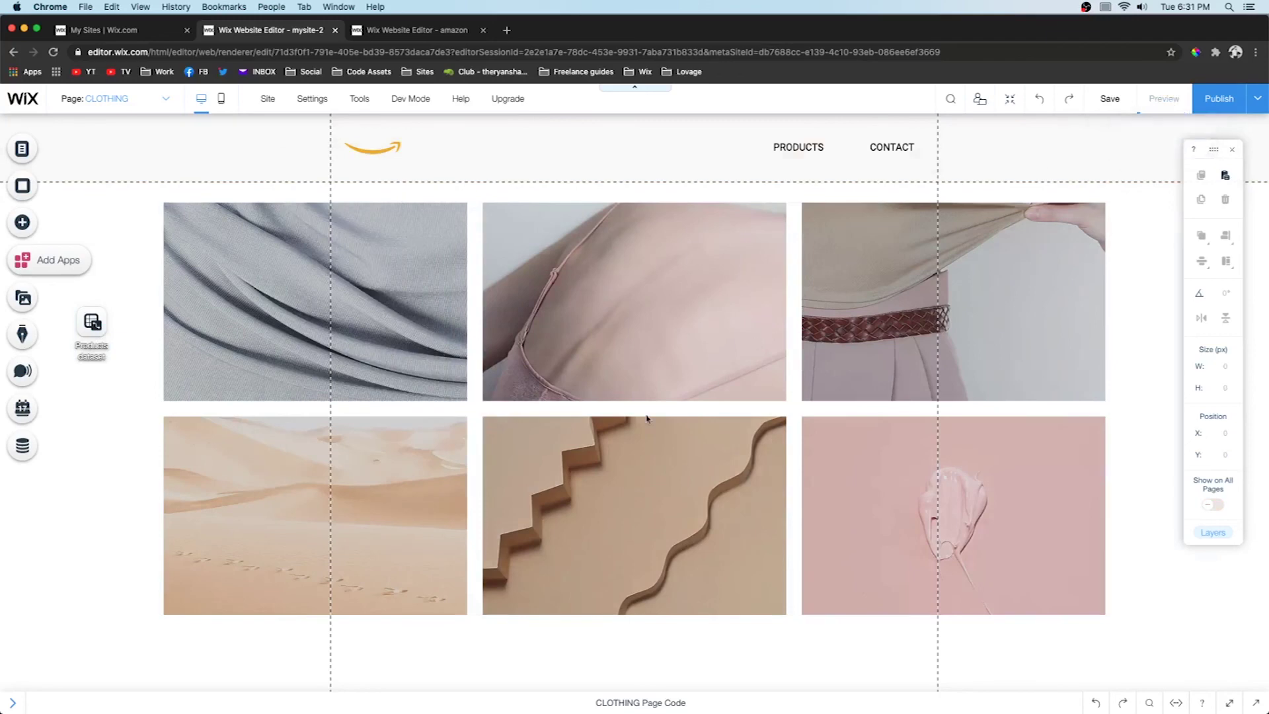
{"action": "scroll", "coordinate": [647, 417], "scroll_direction": "down", "scroll_amount": 2}
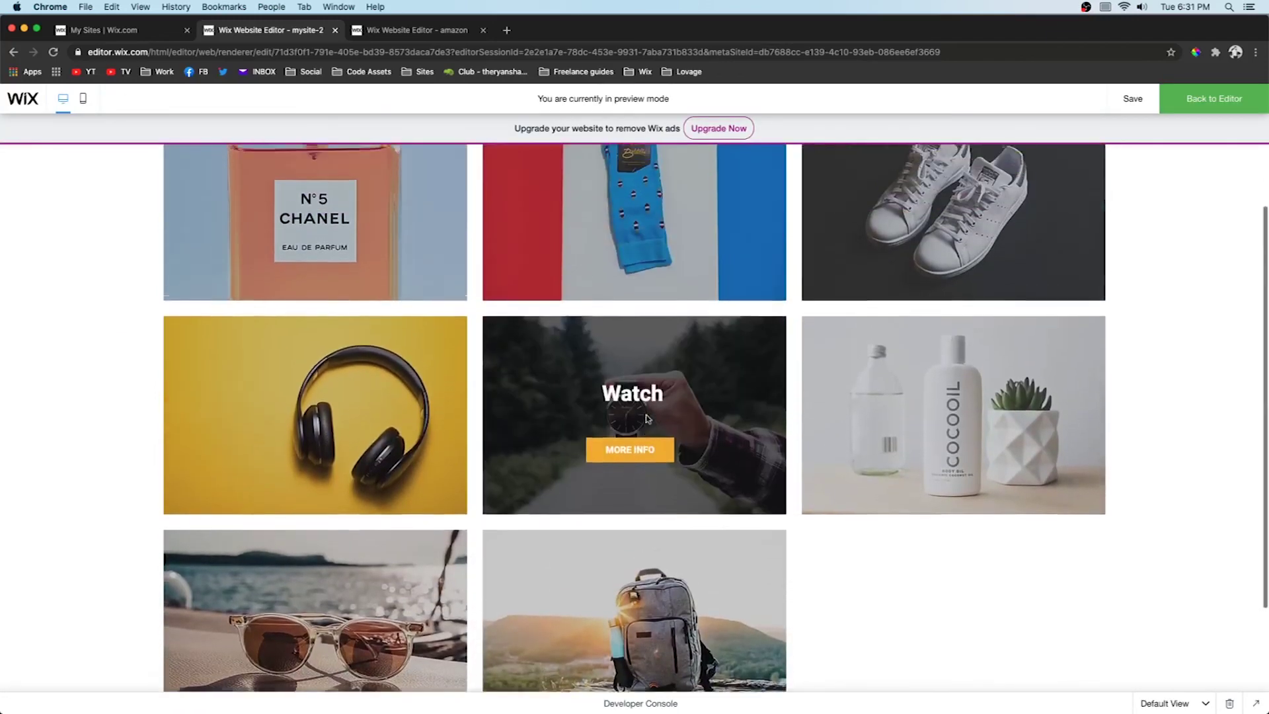
{"action": "scroll", "coordinate": [798, 362], "scroll_direction": "up", "scroll_amount": 2}
{"action": "scroll", "coordinate": [795, 363], "scroll_direction": "down", "scroll_amount": 4}
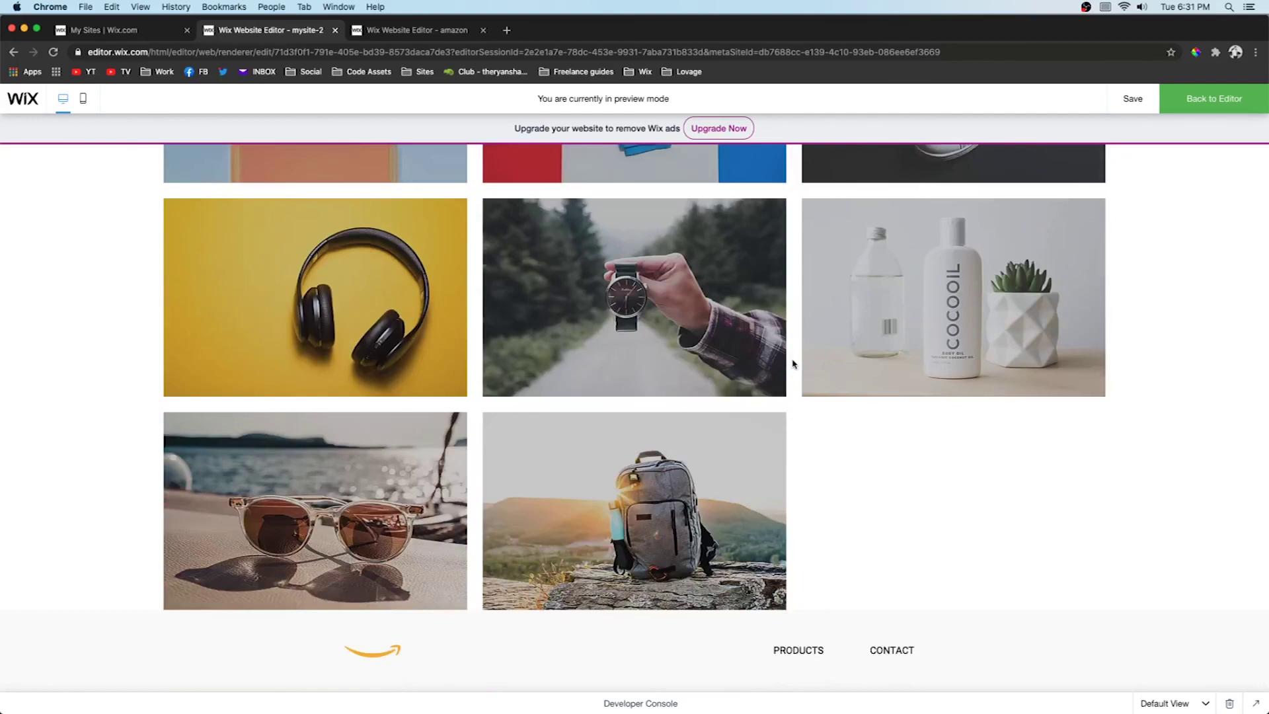
{"action": "scroll", "coordinate": [793, 364], "scroll_direction": "up", "scroll_amount": 3}
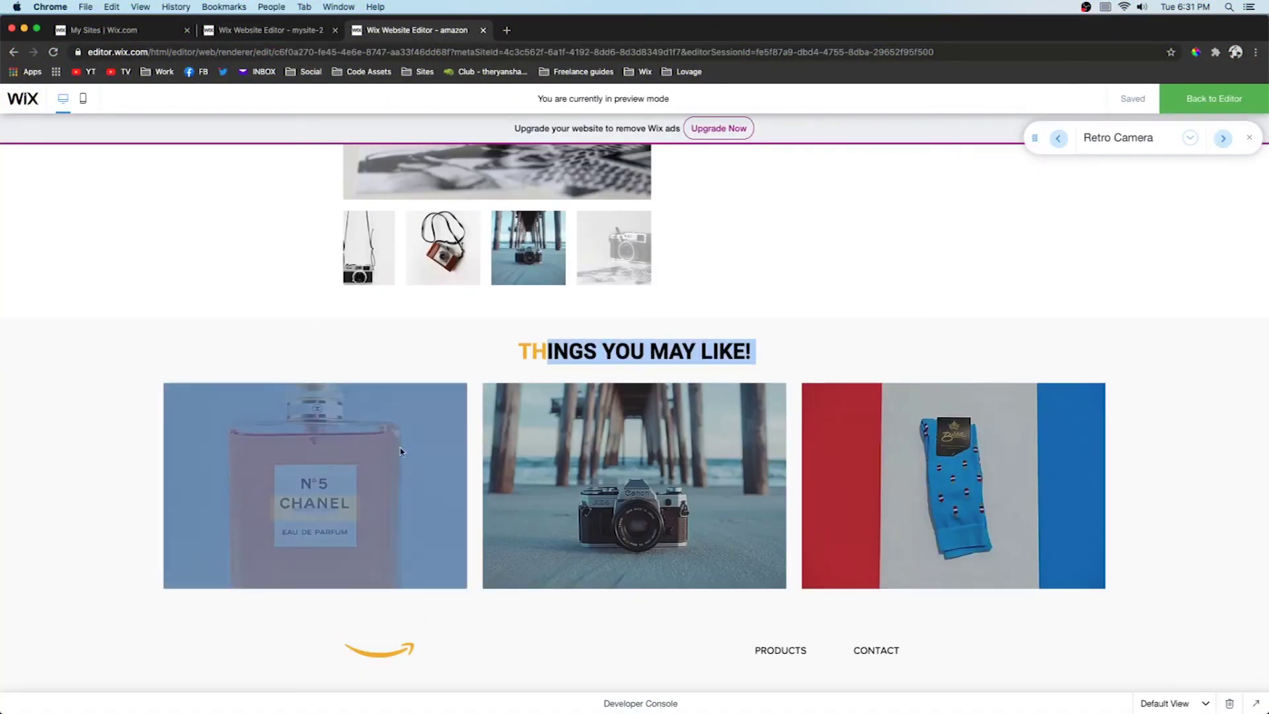
{"action": "scroll", "coordinate": [401, 452], "scroll_direction": "up", "scroll_amount": 4}
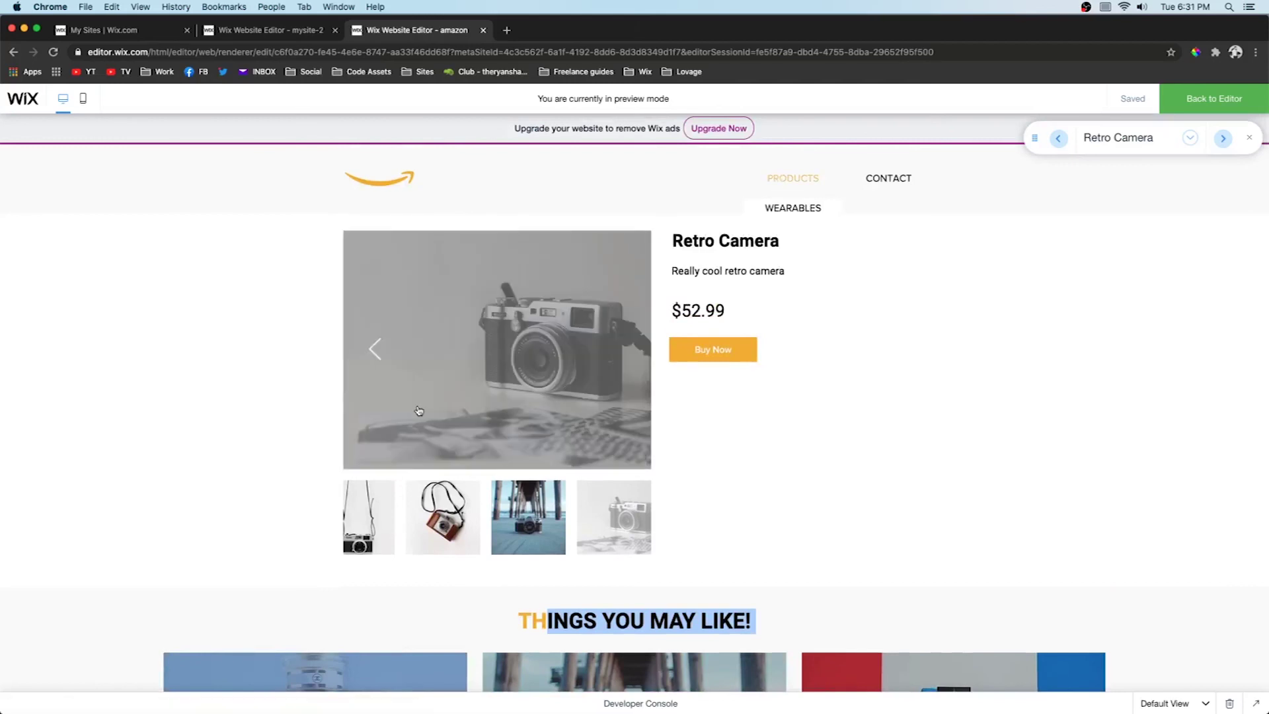
{"action": "key", "text": "super+bracketleft"}
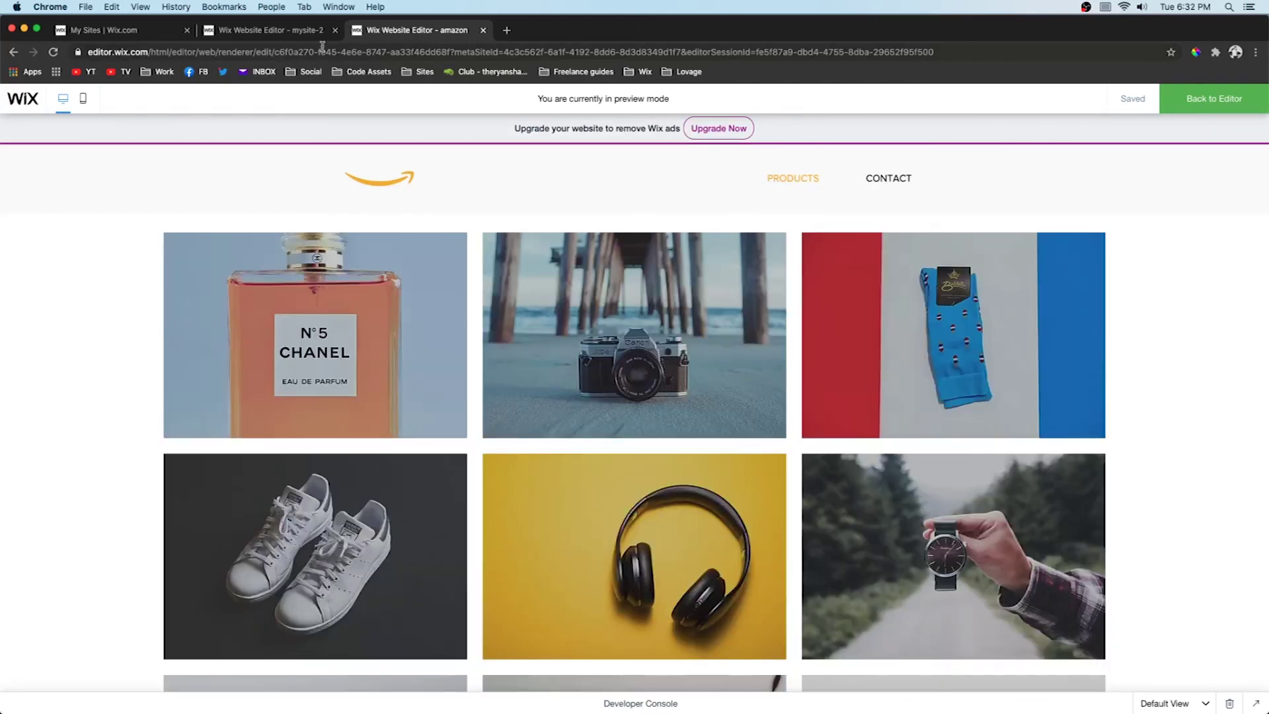